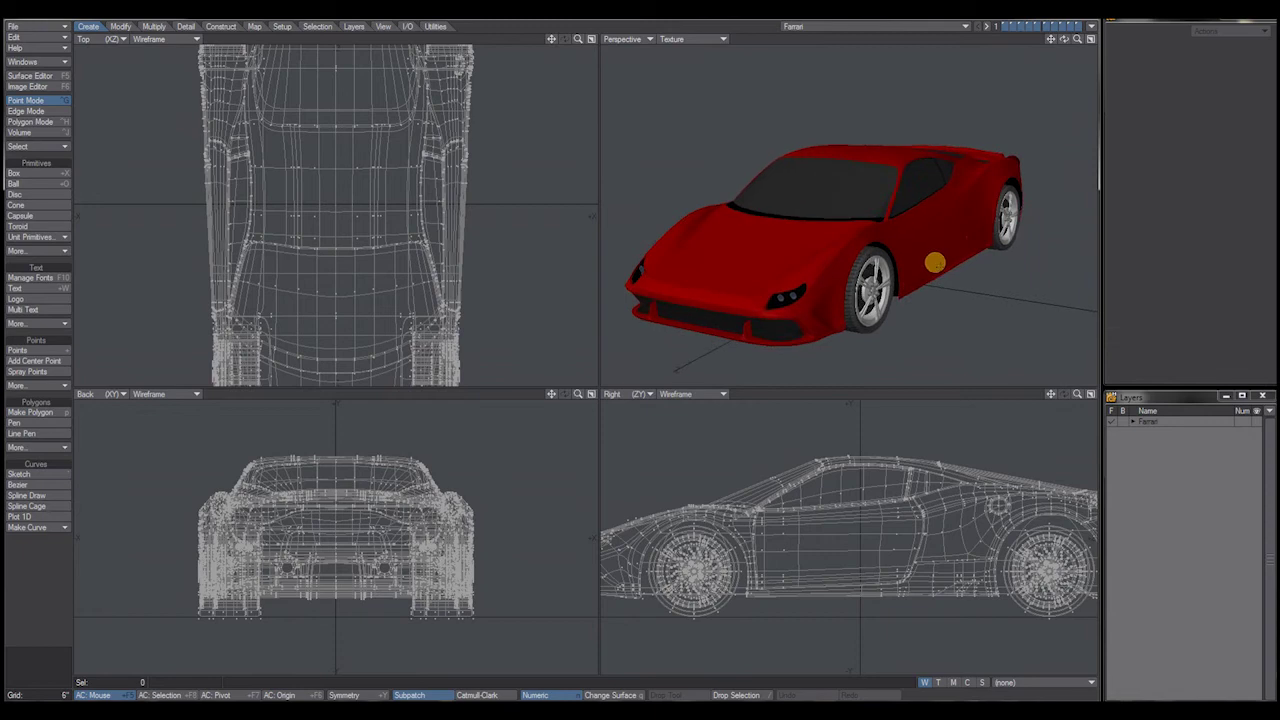
Step: Examine the complete car from several angles, and isolate the Ferrari body layer for viewing
{"action": "mouse_move", "coordinate": [820, 220]}
{"action": "left_mouse_down", "text": "alt"}
{"action": "mouse_move", "coordinate": [909, 203]}
{"action": "mouse_move", "coordinate": [839, 230]}
{"action": "left_mouse_up", "text": "alt"}
{"action": "left_click_drag", "start_coordinate": [950, 213], "coordinate": [913, 195], "text": "alt"}
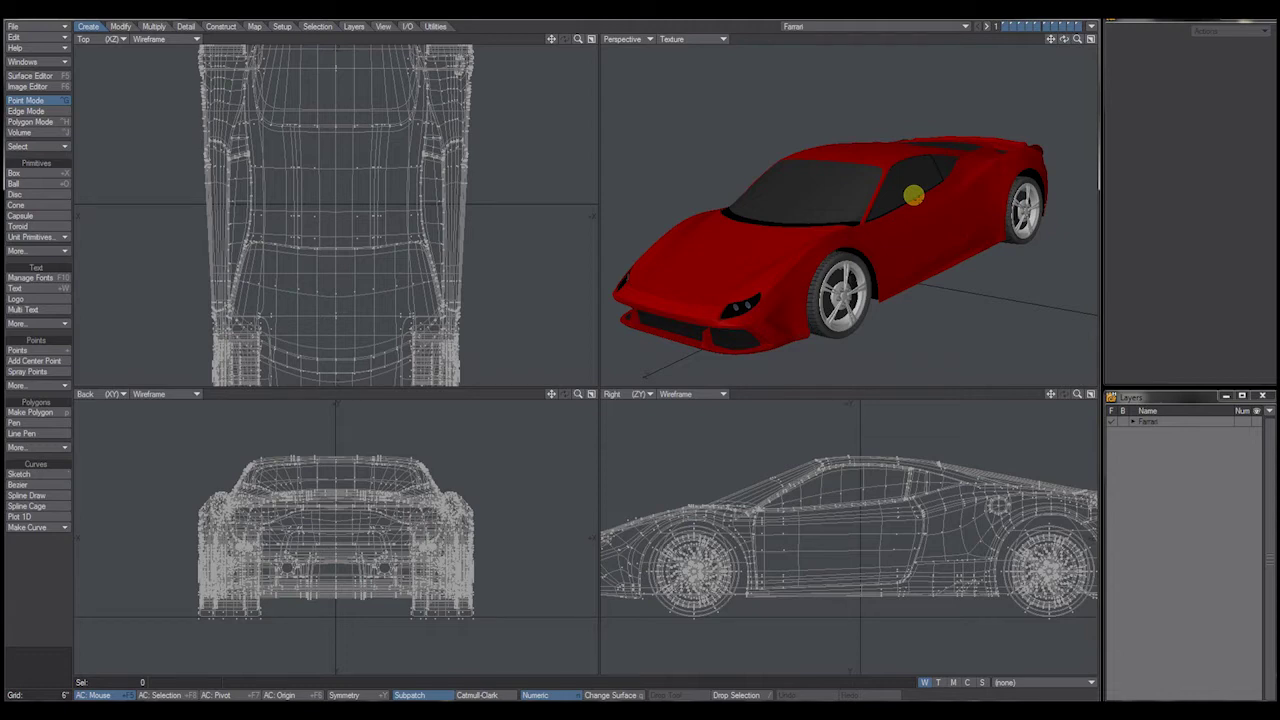
{"action": "left_click_drag", "start_coordinate": [921, 272], "coordinate": [928, 226], "text": "alt"}
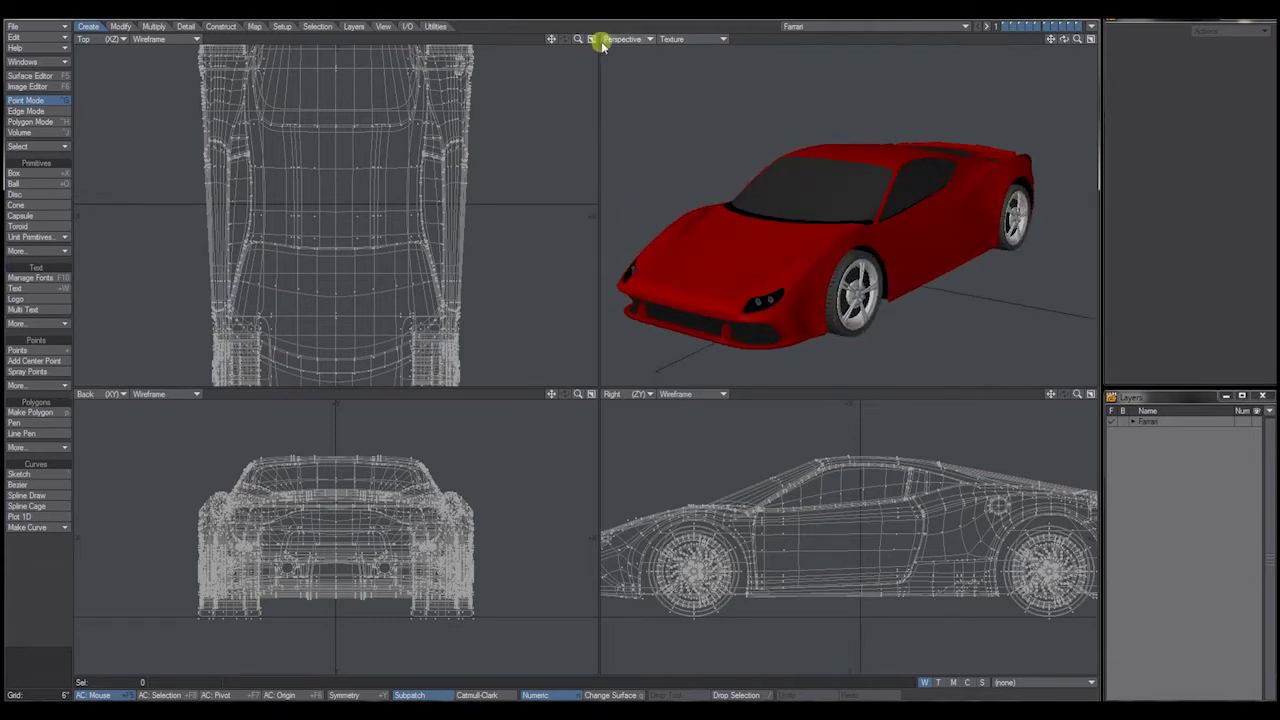
{"action": "left_click_drag", "start_coordinate": [812, 252], "coordinate": [819, 259], "text": "alt"}
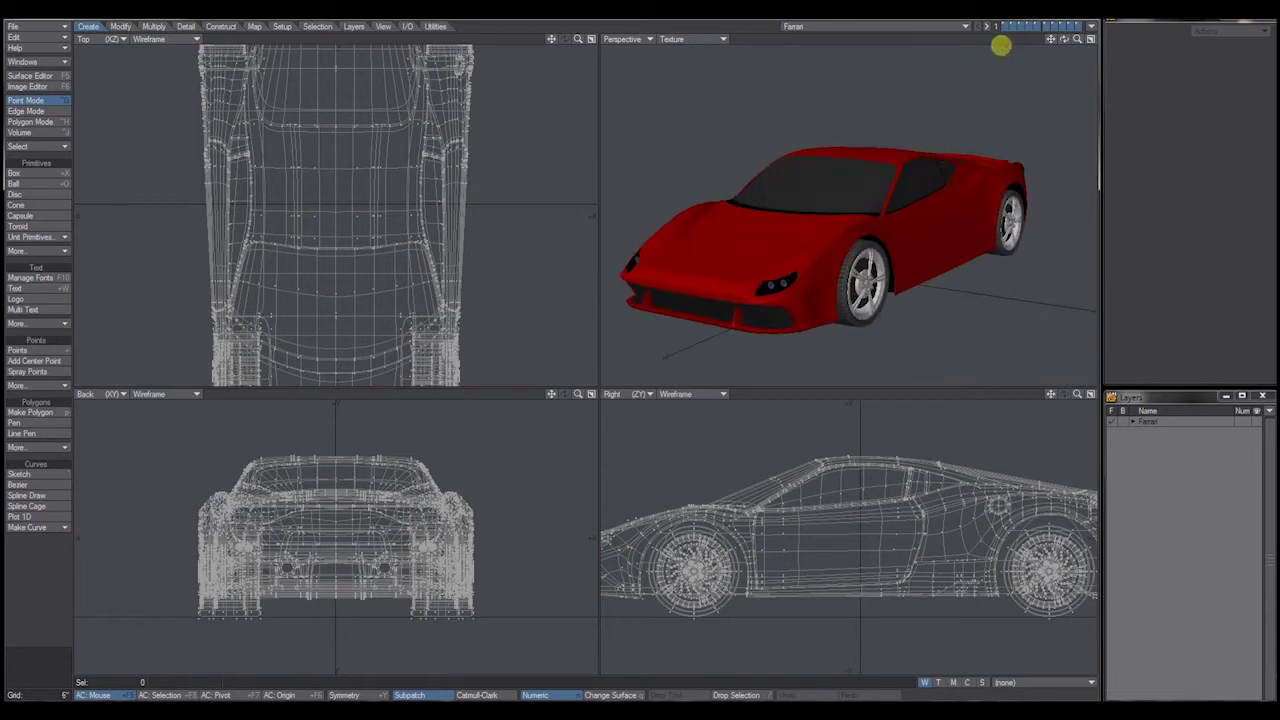
{"action": "left_click", "coordinate": [1005, 27]}
{"action": "left_click_drag", "start_coordinate": [963, 163], "coordinate": [755, 248], "text": "alt"}
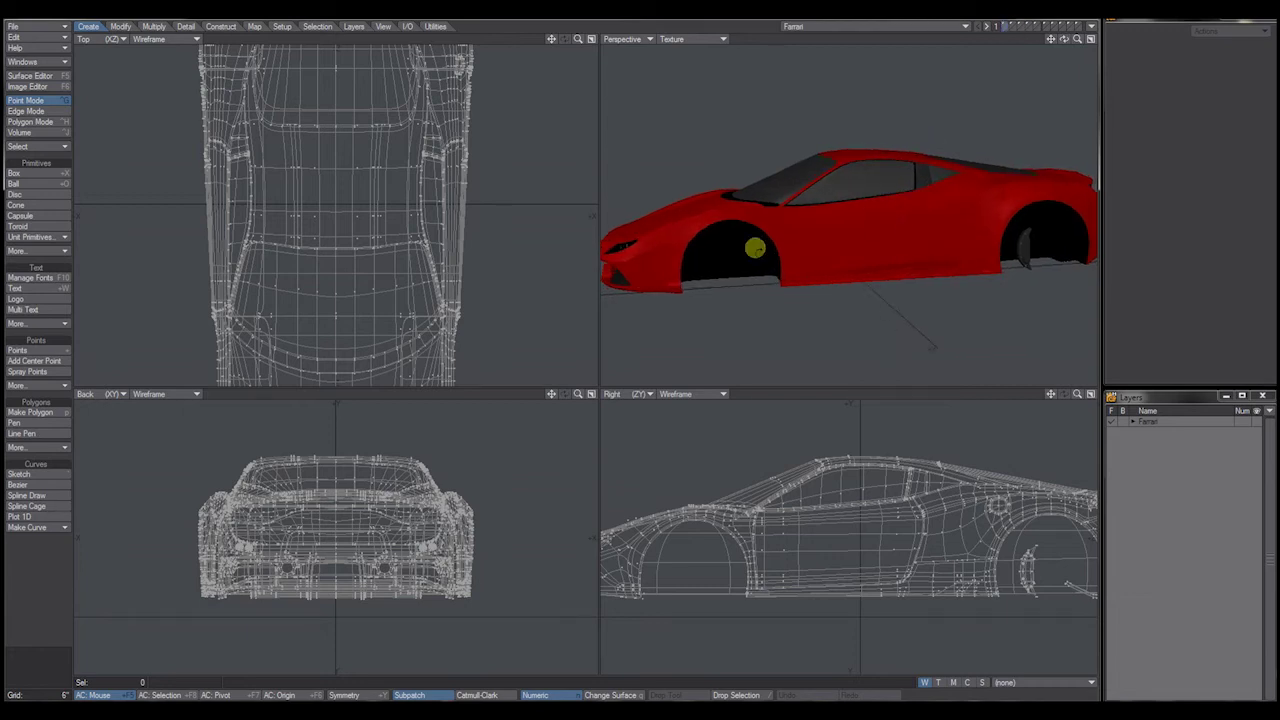
Step: Isolate the FrontLeftWheel layer and expand the Ferrari object's layer list
{"action": "left_click", "coordinate": [1012, 27]}
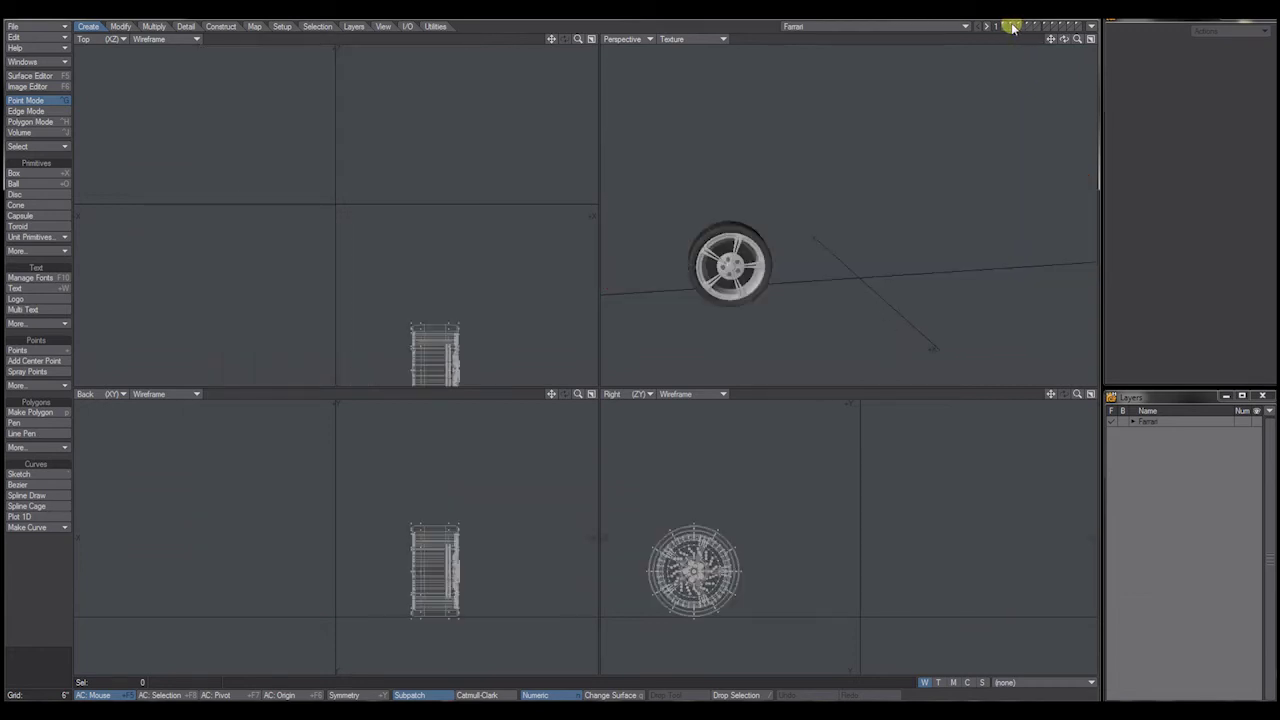
{"action": "left_click_drag", "start_coordinate": [828, 236], "coordinate": [905, 190], "text": "alt"}
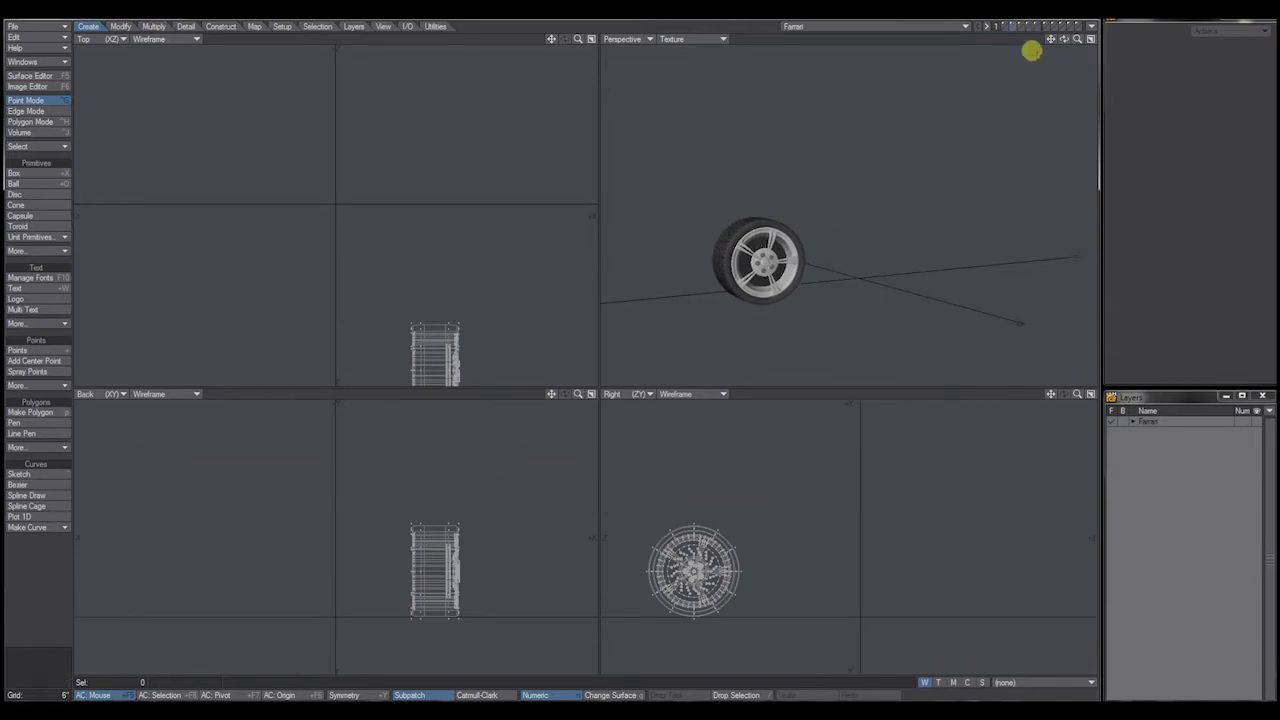
{"action": "left_click", "coordinate": [1133, 421]}
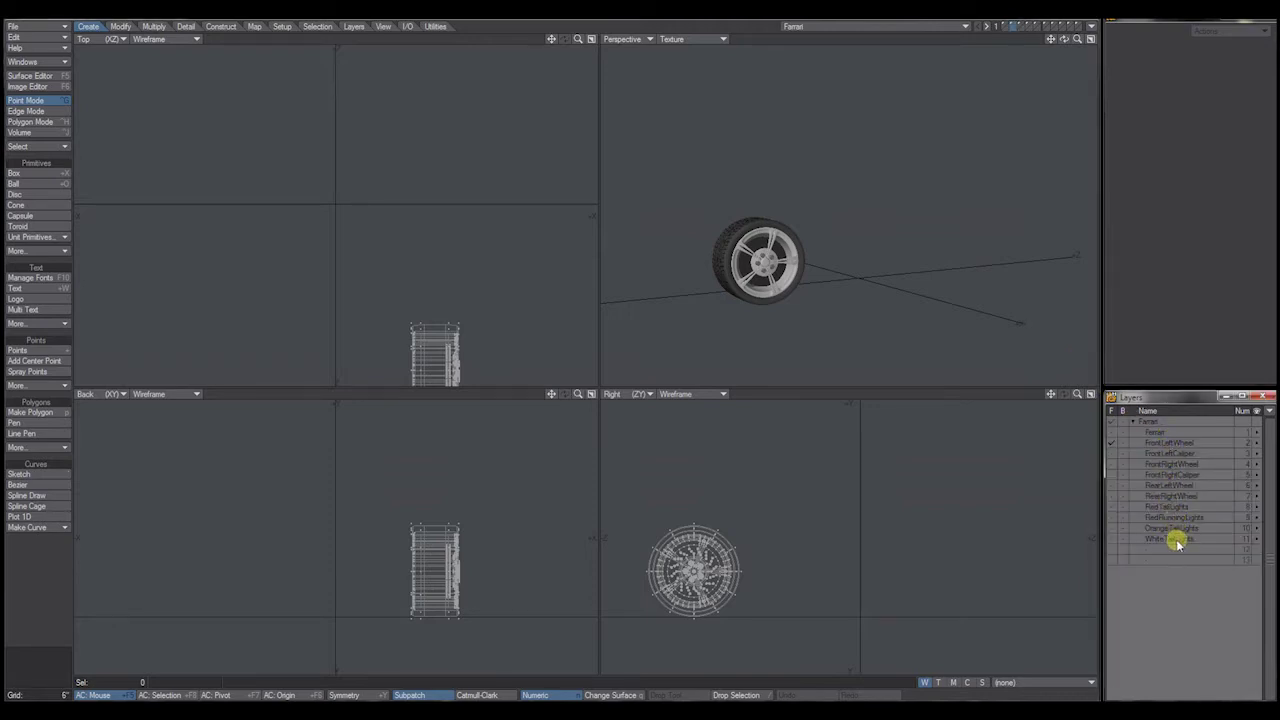
{"action": "mouse_move", "coordinate": [848, 291]}
{"action": "left_mouse_down", "text": "alt"}
{"action": "mouse_move", "coordinate": [863, 303]}
{"action": "mouse_move", "coordinate": [852, 294]}
{"action": "left_mouse_up", "text": "alt"}
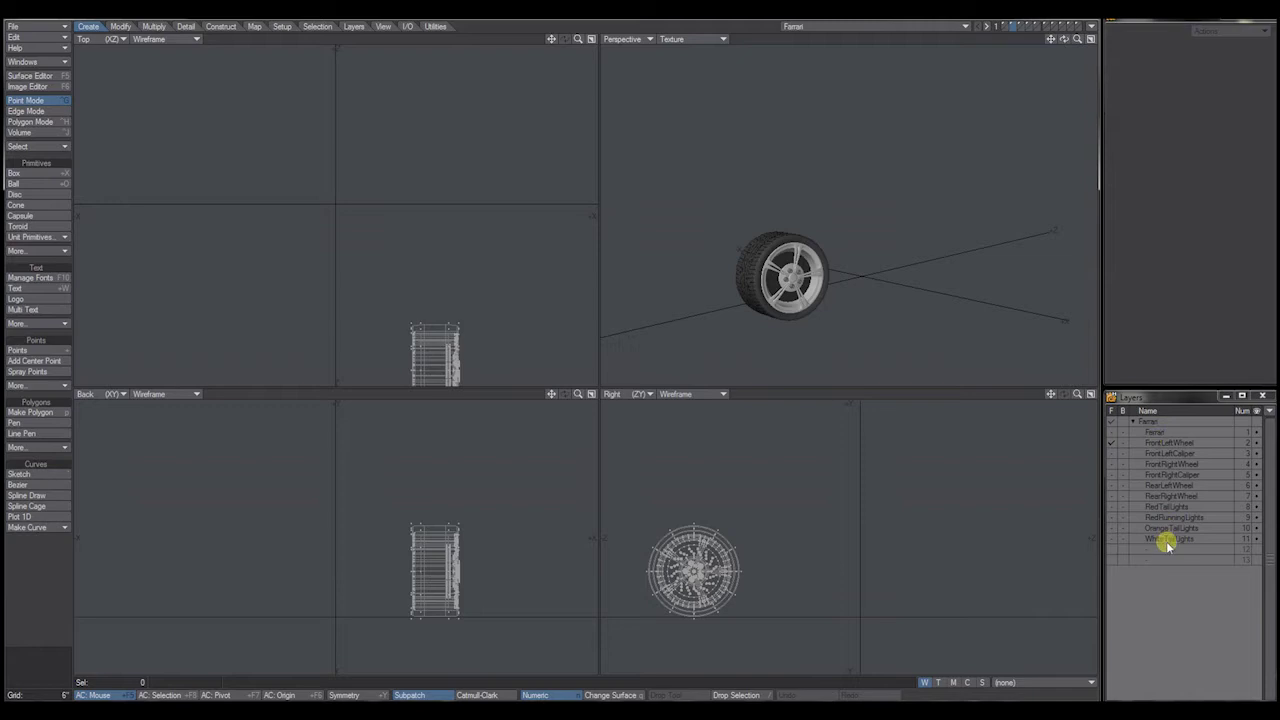
{"action": "left_click_drag", "start_coordinate": [957, 272], "coordinate": [920, 277], "text": "alt"}
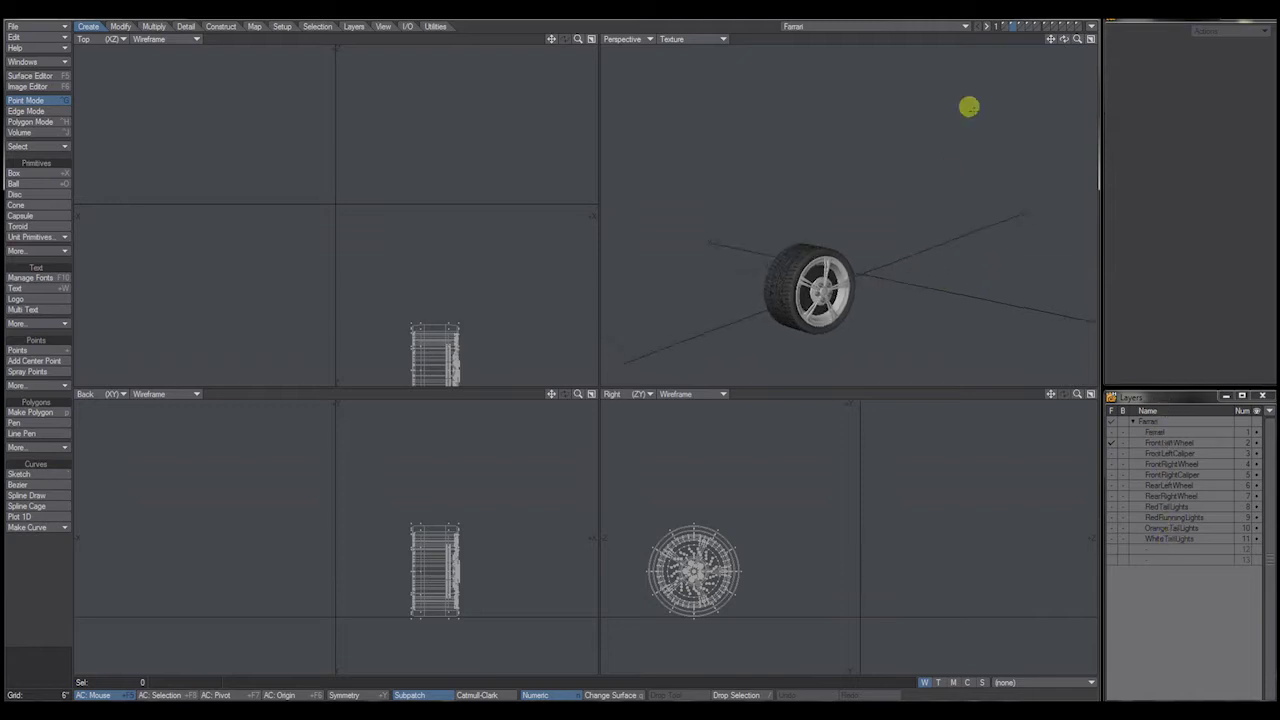
Step: View the FrontLeftCaliper, FrontRightWheel and FrontRightCaliper layers one at a time
{"action": "left_click", "coordinate": [1019, 28]}
{"action": "mouse_move", "coordinate": [929, 191]}
{"action": "left_mouse_down", "text": "alt"}
{"action": "mouse_move", "coordinate": [900, 206]}
{"action": "mouse_move", "coordinate": [871, 200]}
{"action": "mouse_move", "coordinate": [959, 202]}
{"action": "mouse_move", "coordinate": [945, 208]}
{"action": "left_mouse_up", "text": "alt"}
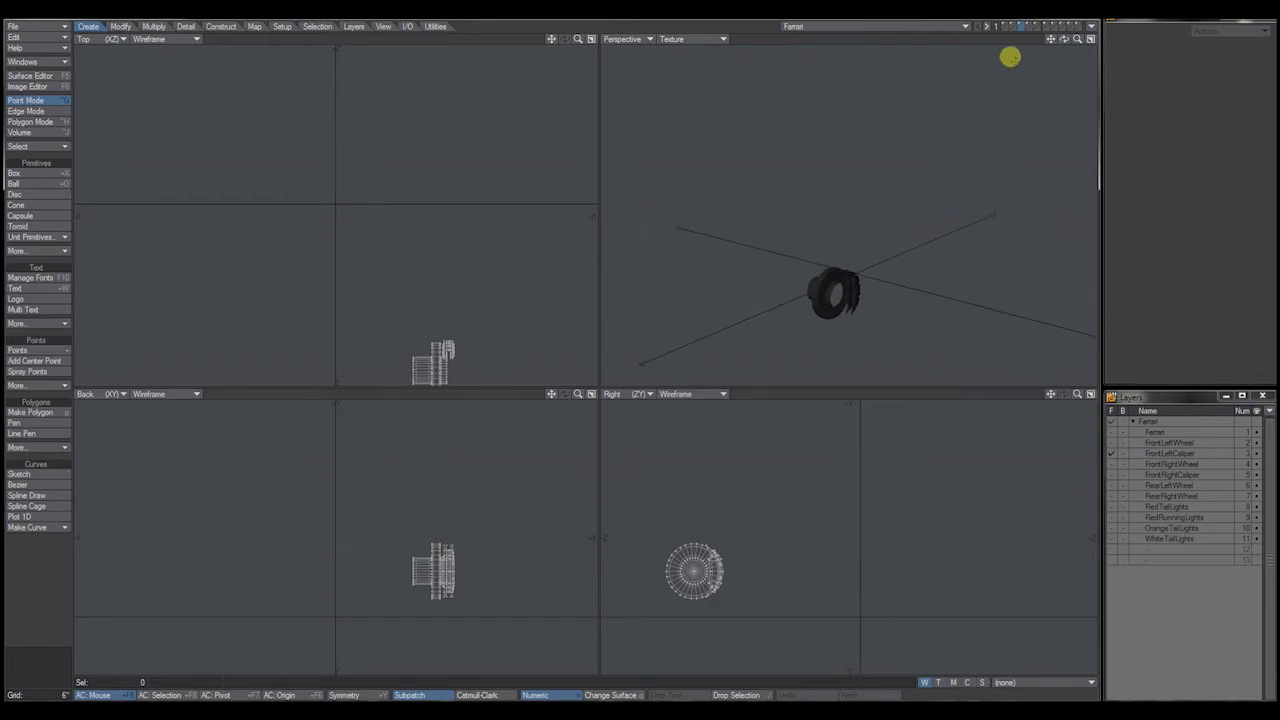
{"action": "left_click", "coordinate": [1030, 27]}
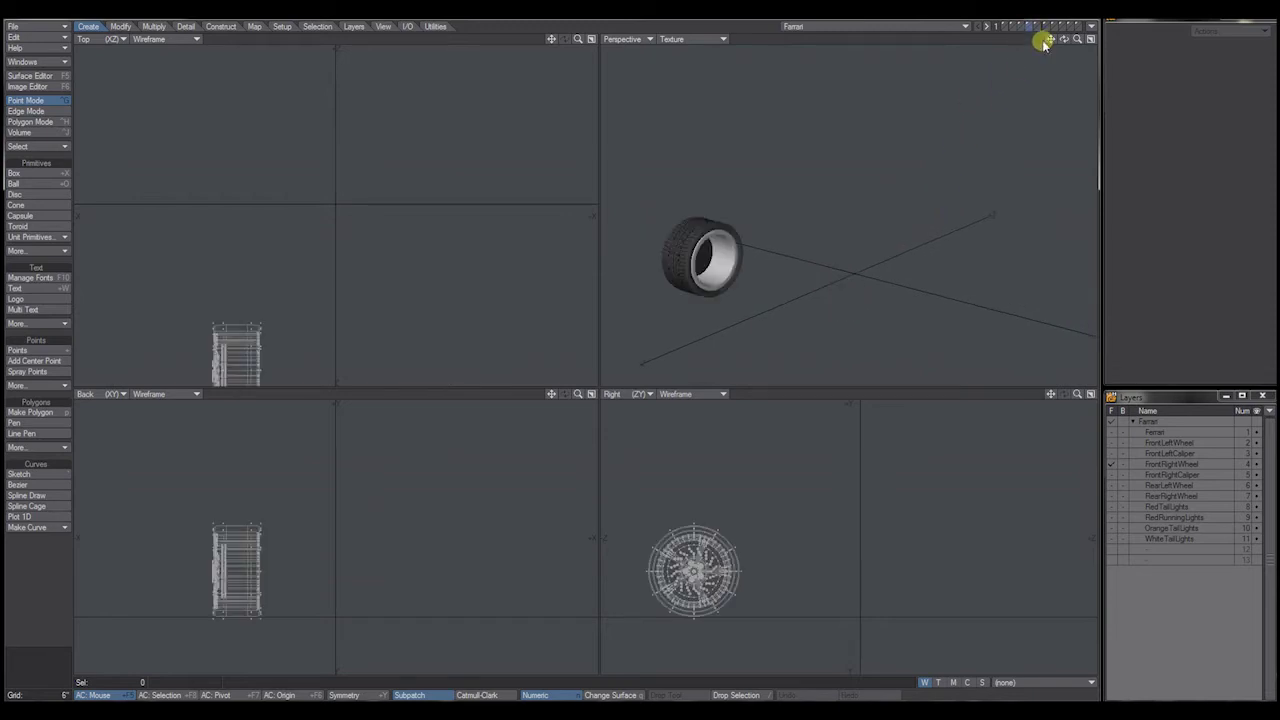
{"action": "left_click", "coordinate": [1038, 28]}
{"action": "left_click_drag", "start_coordinate": [837, 257], "coordinate": [953, 175], "text": "alt"}
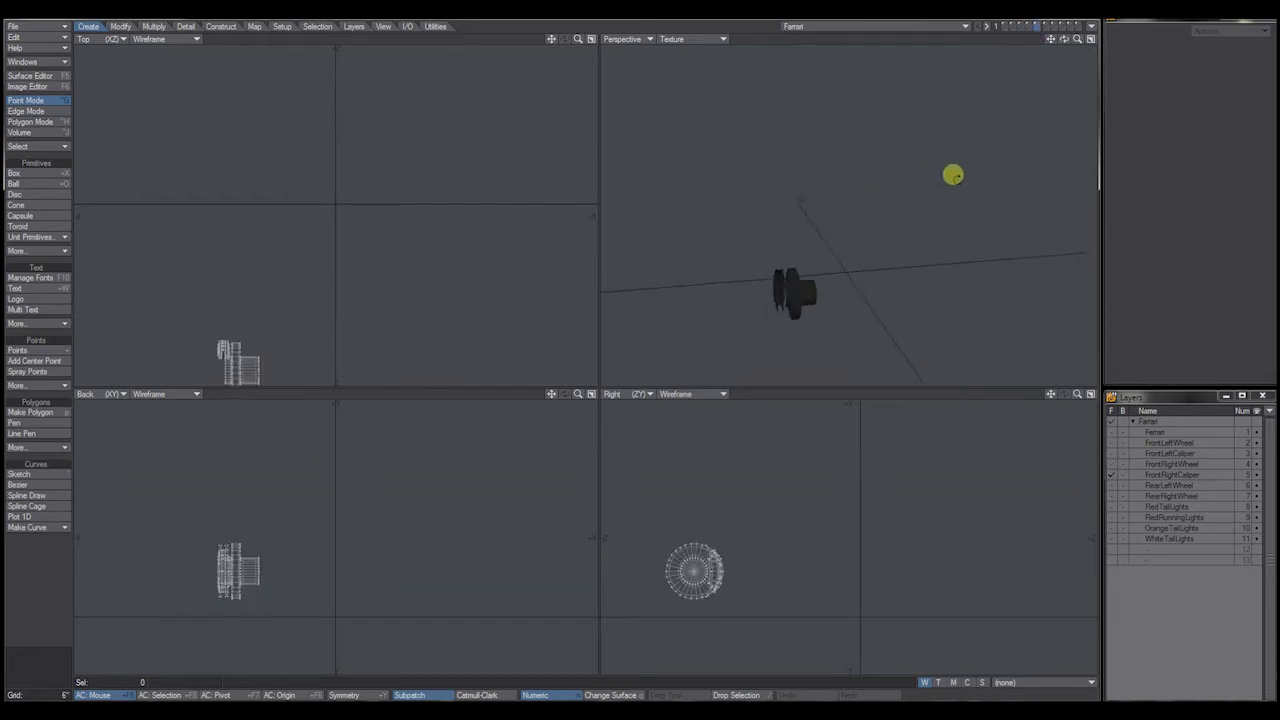
Step: View the RearLeftWheel, RearRightWheel and RedTailLights layers one at a time
{"action": "left_click", "coordinate": [1047, 27]}
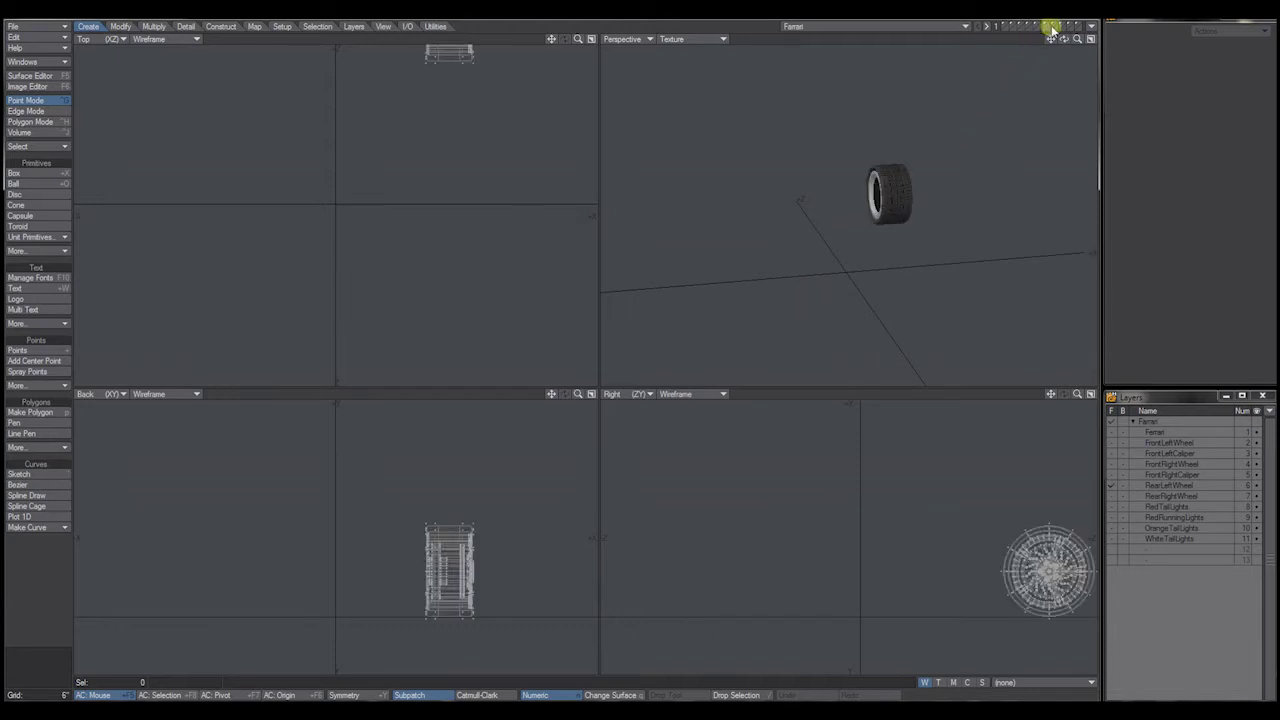
{"action": "left_click", "coordinate": [1053, 28]}
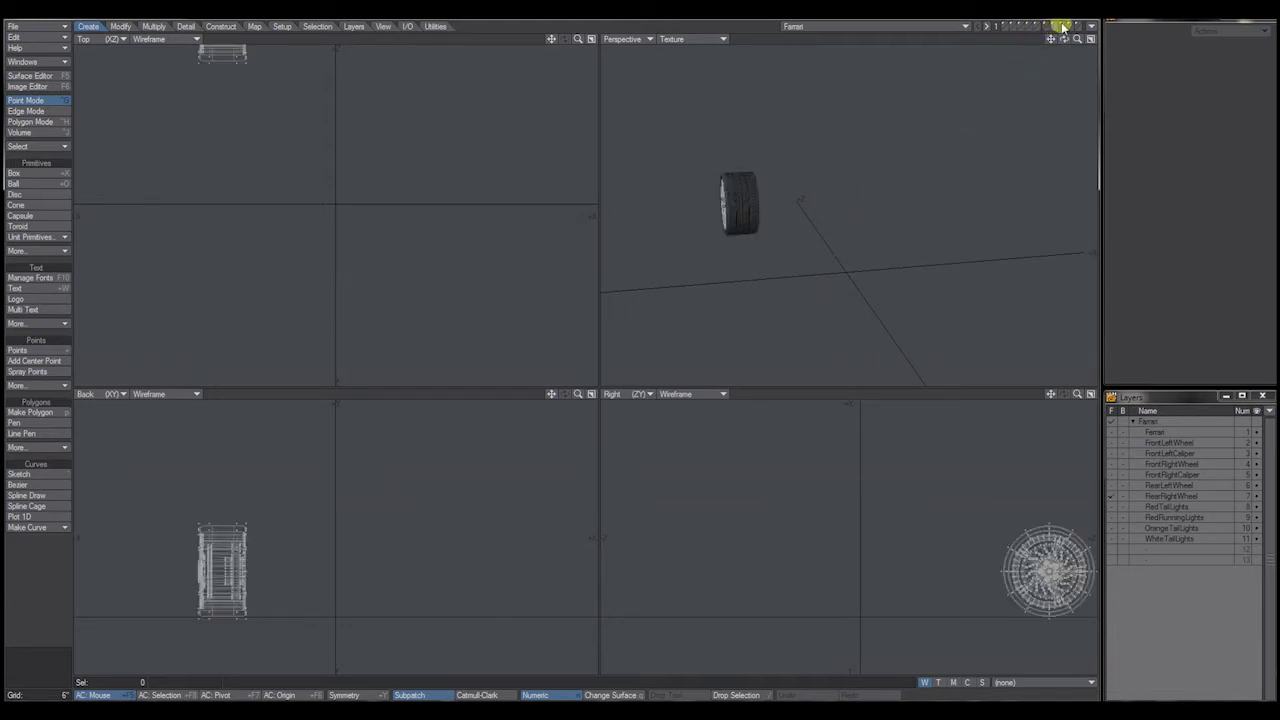
{"action": "left_click", "coordinate": [1060, 27]}
{"action": "left_click_drag", "start_coordinate": [1017, 117], "coordinate": [882, 166], "text": "alt"}
Step: View the RedRunningLights layer from behind and add the Ferrari body layer to the display
{"action": "left_click", "coordinate": [1071, 28]}
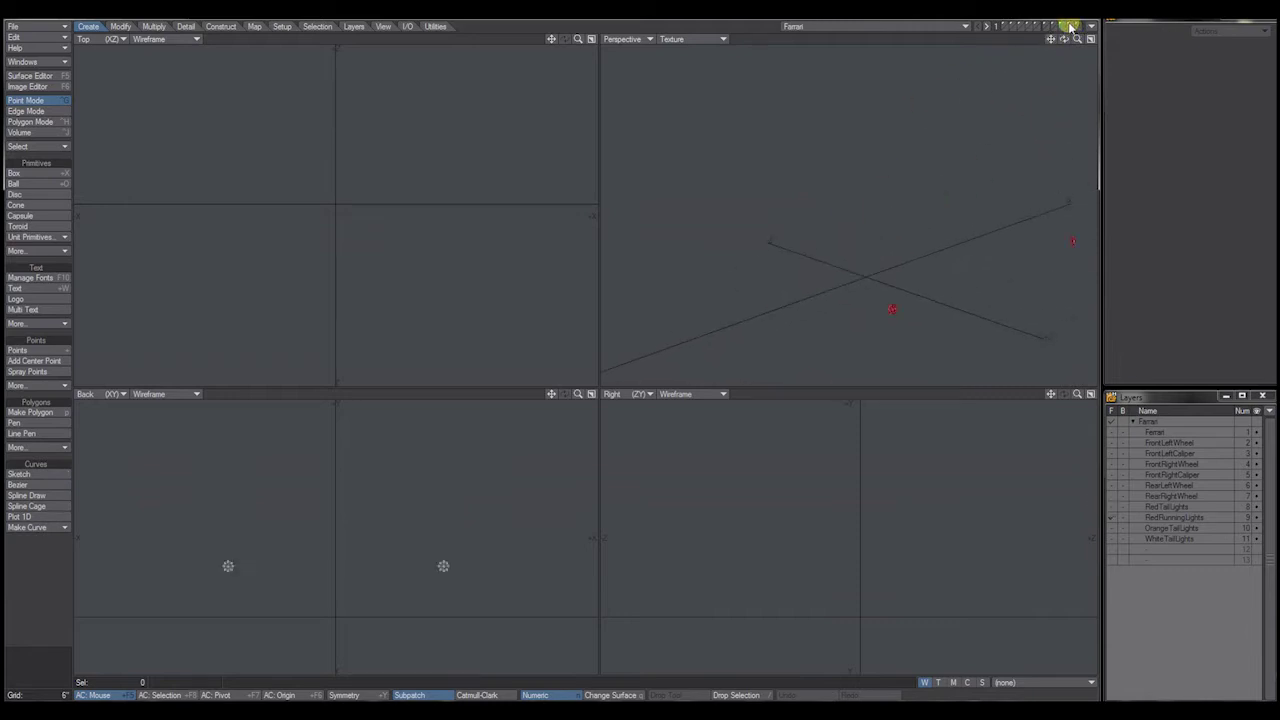
{"action": "key", "text": "a"}
{"action": "left_click_drag", "start_coordinate": [909, 206], "coordinate": [873, 227], "text": "alt"}
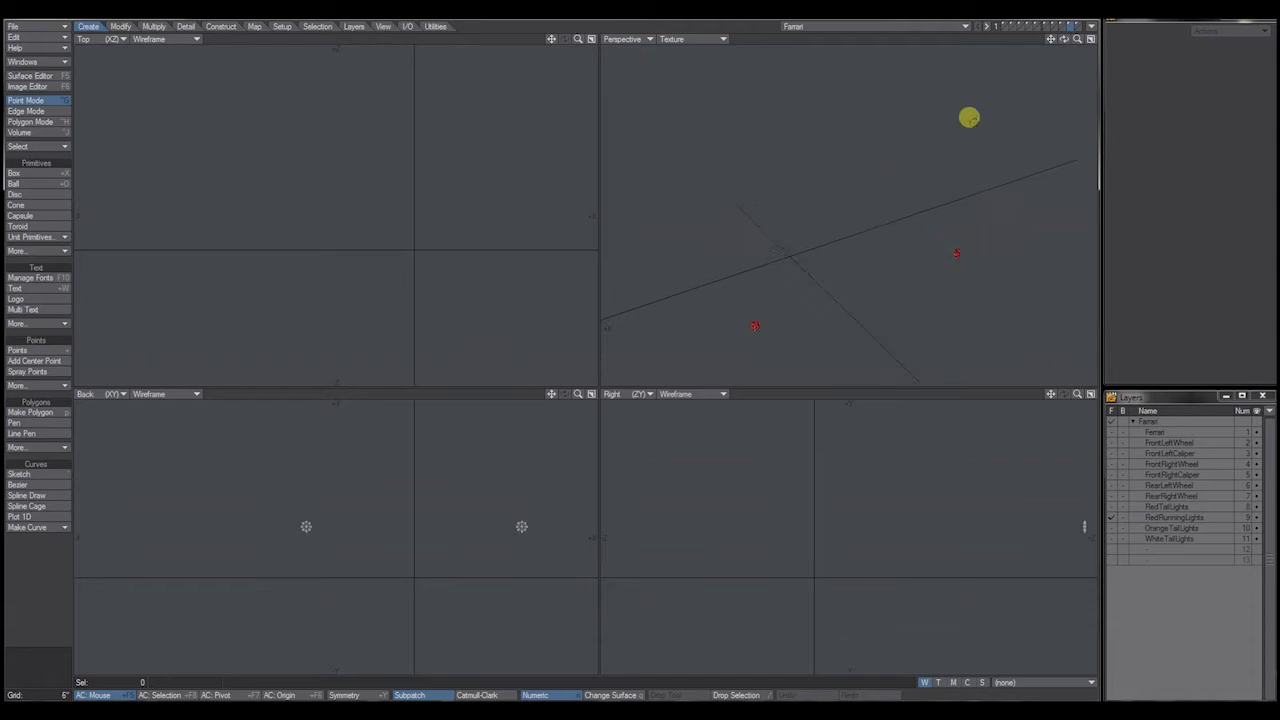
{"action": "left_click", "coordinate": [1005, 28]}
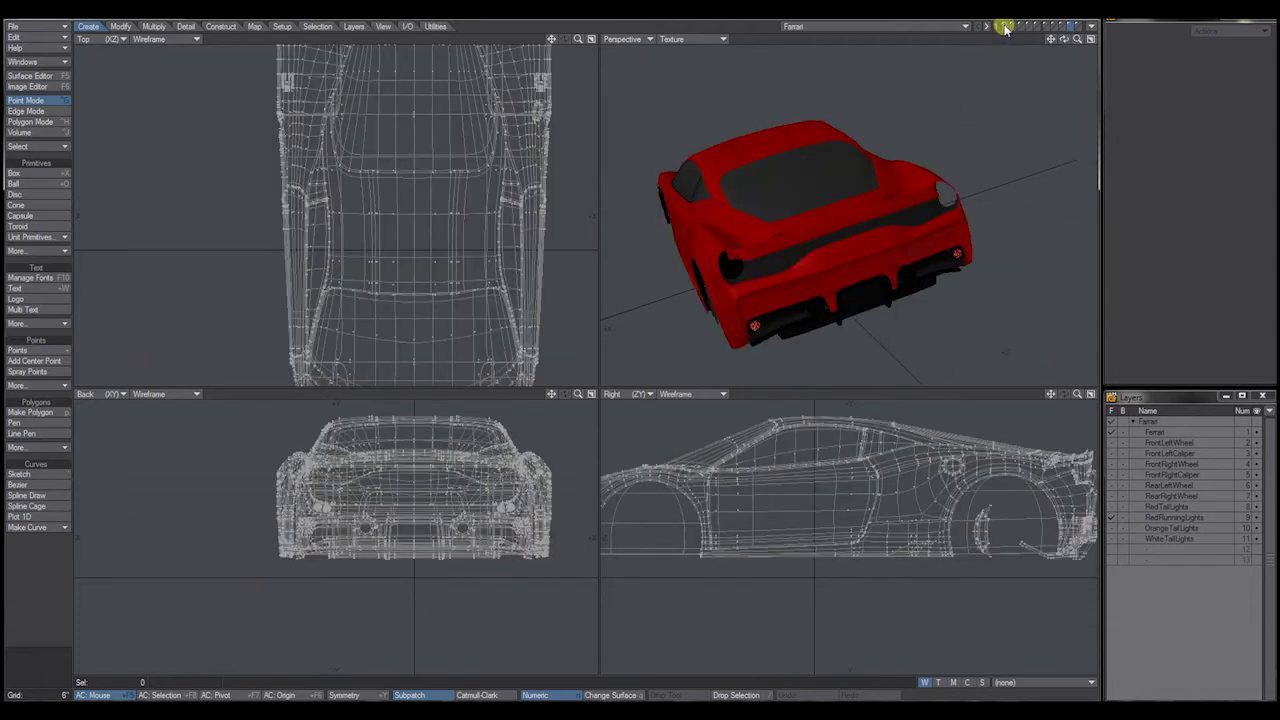
Step: View the OrangeTailLights layer and the WhiteTailLights layer in turn, each on its own
{"action": "left_click", "coordinate": [1078, 29]}
{"action": "left_click_drag", "start_coordinate": [824, 208], "coordinate": [957, 137], "text": "alt"}
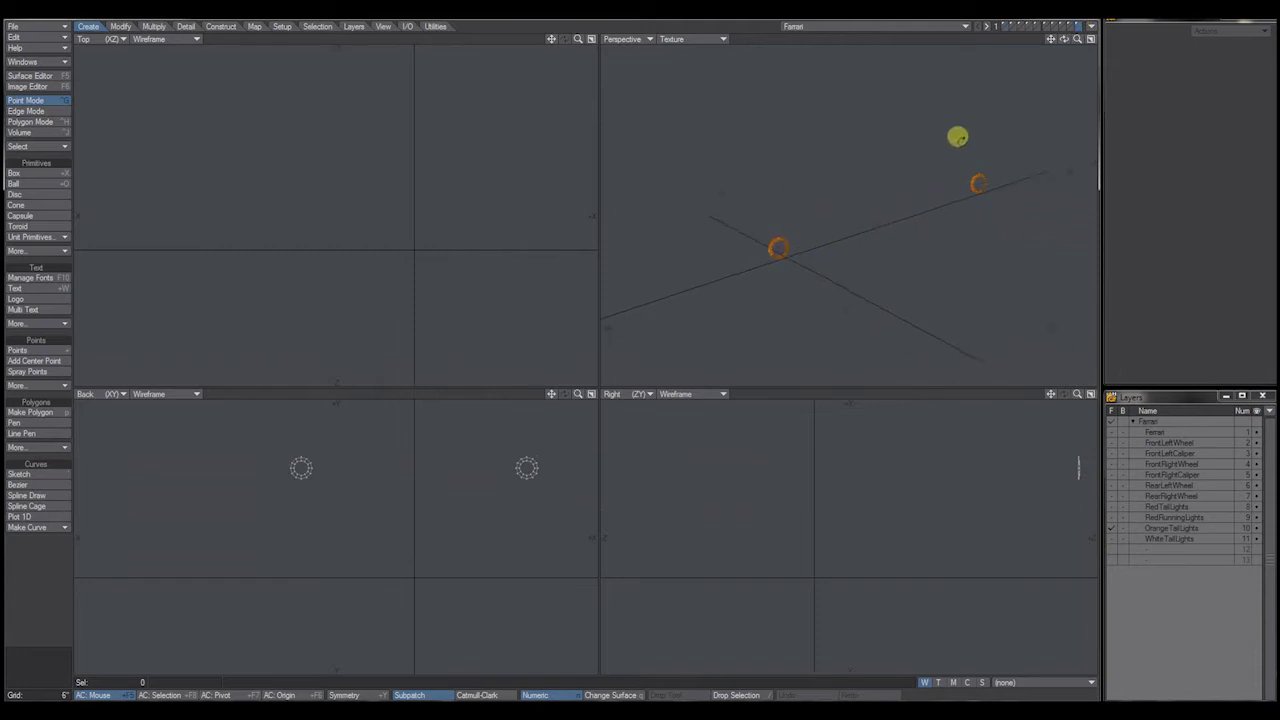
{"action": "left_click", "coordinate": [1005, 28]}
{"action": "mouse_move", "coordinate": [923, 197]}
{"action": "left_mouse_down", "text": "alt"}
{"action": "mouse_move", "coordinate": [886, 214]}
{"action": "mouse_move", "coordinate": [903, 191]}
{"action": "left_mouse_up", "text": "alt"}
{"action": "left_click_drag", "start_coordinate": [792, 239], "coordinate": [835, 240], "text": "alt"}
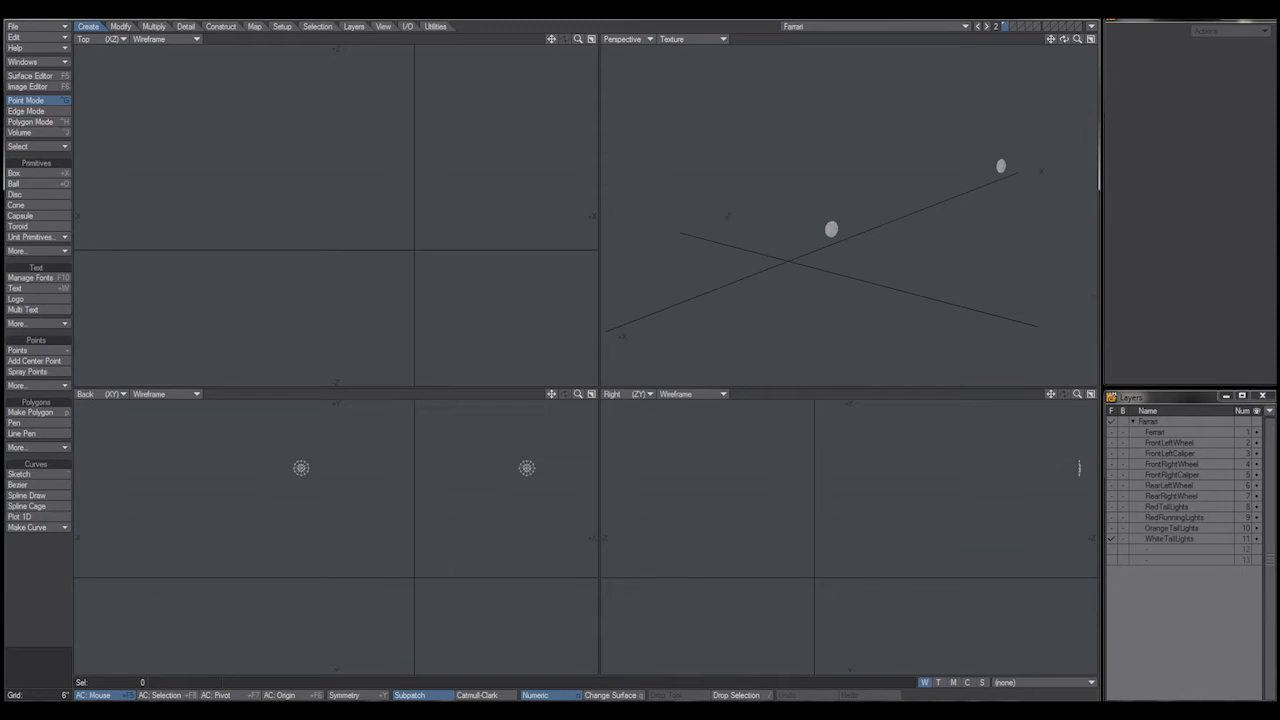
Step: Isolate the Ferrari body layer again and examine it from the front side
{"action": "left_click", "coordinate": [1003, 27]}
{"action": "left_click_drag", "start_coordinate": [877, 191], "coordinate": [902, 223], "text": "alt"}
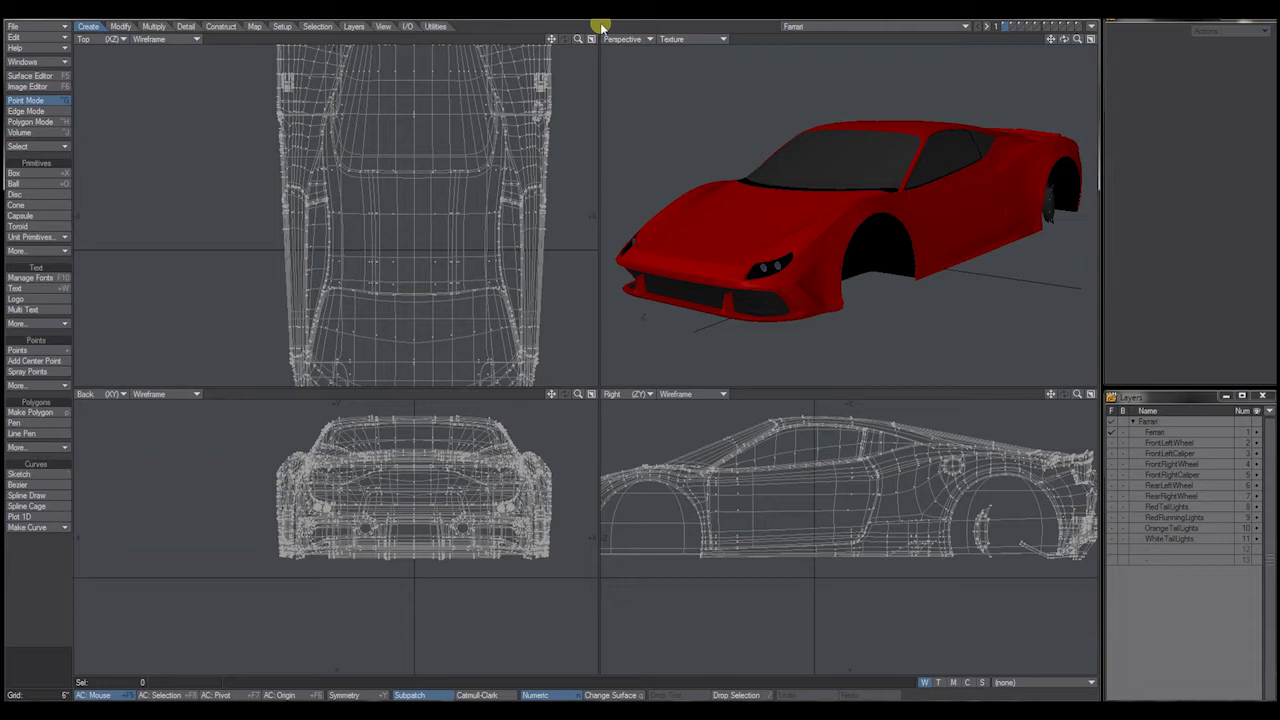
{"action": "left_click_drag", "start_coordinate": [915, 205], "coordinate": [1010, 121], "text": "alt"}
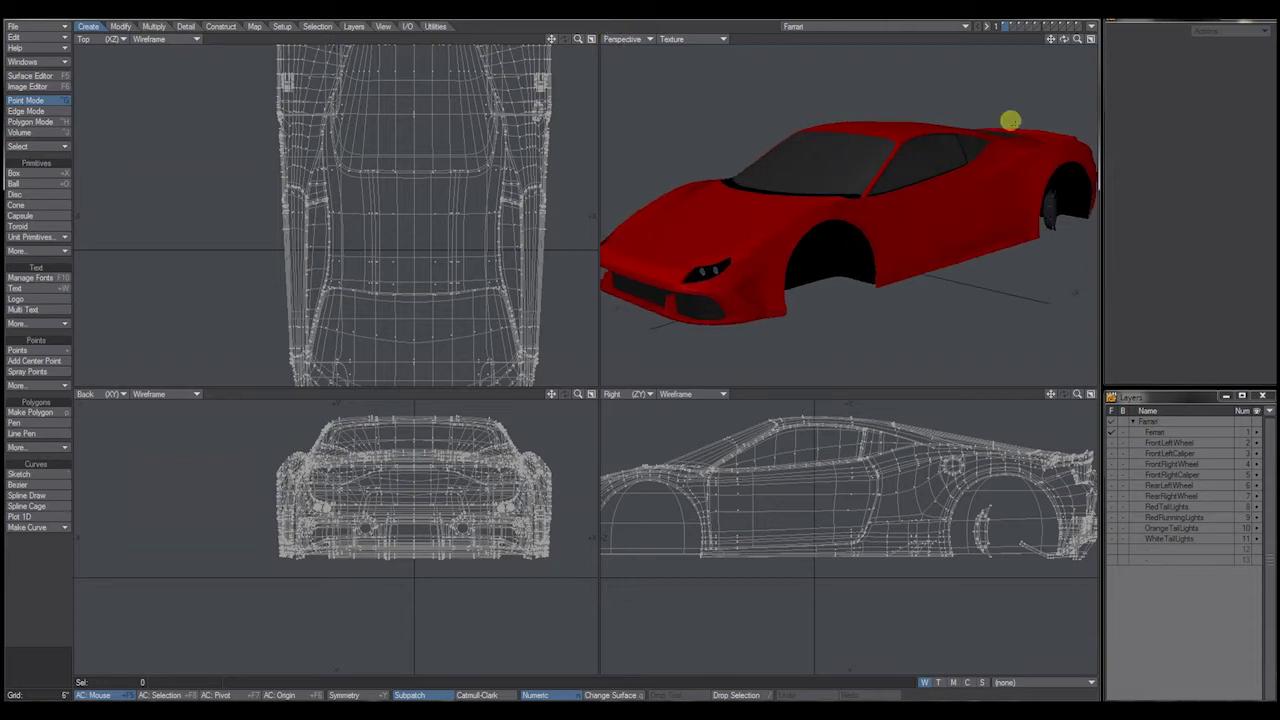
Step: Isolate the FrontLeftWheel layer and add the FrontLeftCaliper layer to the display
{"action": "left_click", "coordinate": [1013, 27]}
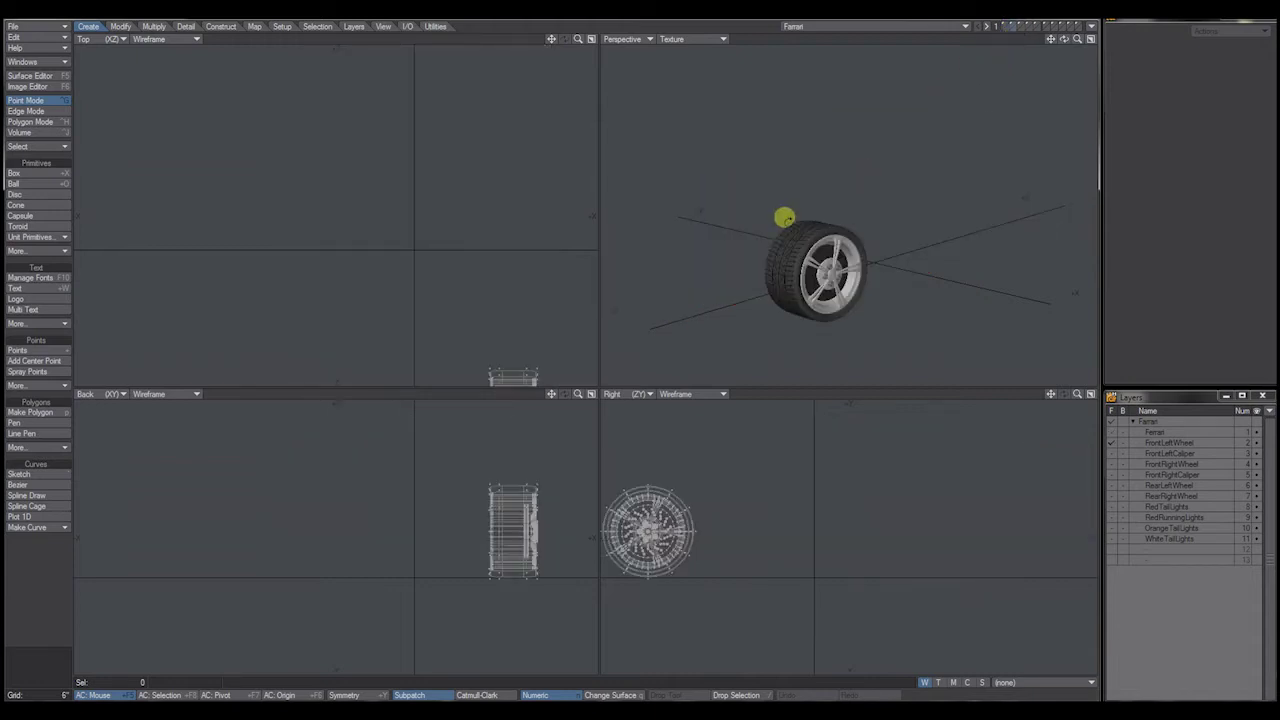
{"action": "left_click_drag", "start_coordinate": [786, 214], "coordinate": [863, 240], "text": "alt"}
{"action": "left_click_drag", "start_coordinate": [460, 301], "coordinate": [423, 156], "text": "alt+shift"}
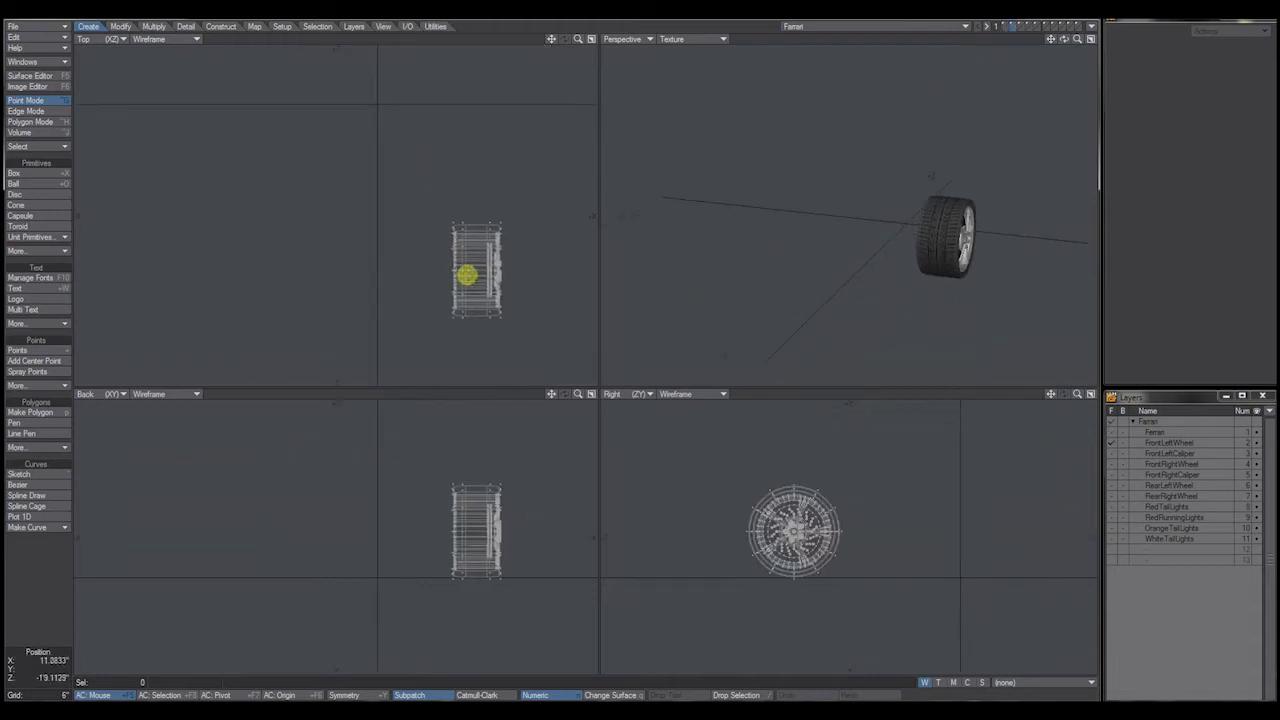
{"action": "left_click", "coordinate": [1020, 27], "text": "shift"}
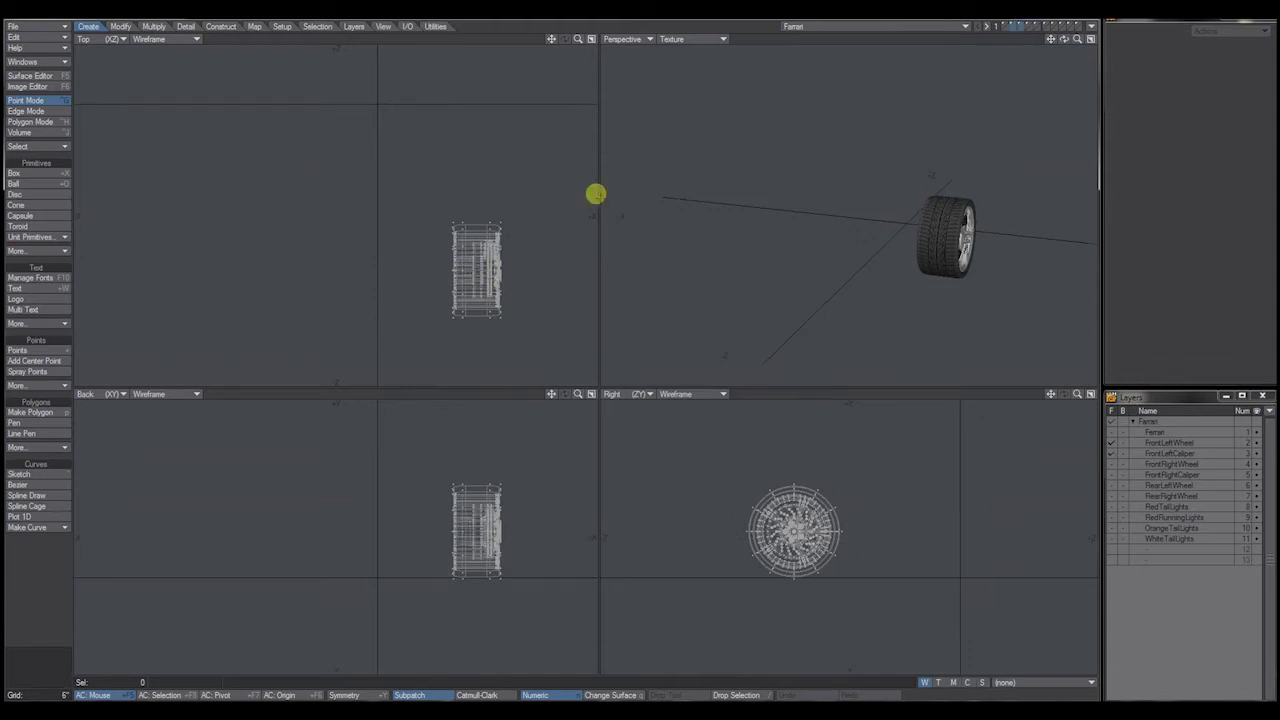
Step: Show the FrontLeftWheel layer alone and examine its rim and tire tread up close
{"action": "left_click", "coordinate": [1012, 27]}
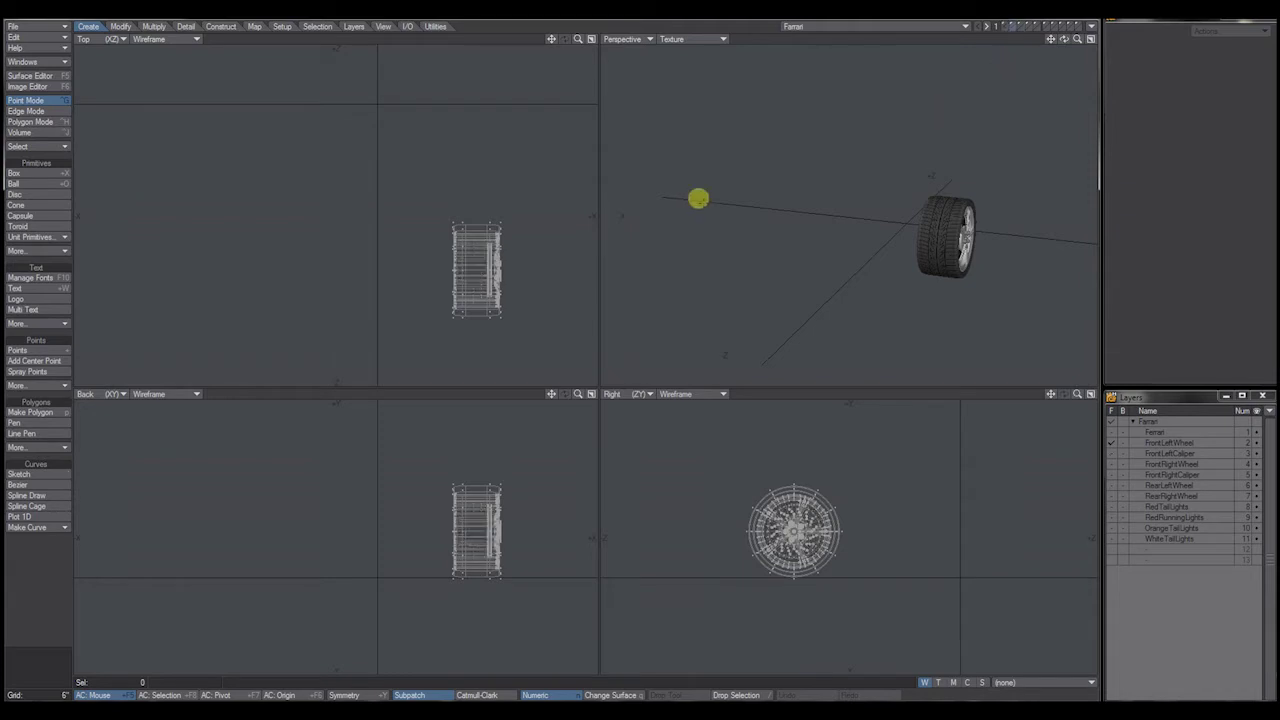
{"action": "left_click_drag", "start_coordinate": [528, 243], "coordinate": [512, 243], "text": "alt+shift"}
{"action": "left_click_drag", "start_coordinate": [890, 243], "coordinate": [904, 266], "text": "alt"}
{"action": "left_click_drag", "start_coordinate": [884, 220], "coordinate": [822, 228], "text": "alt"}
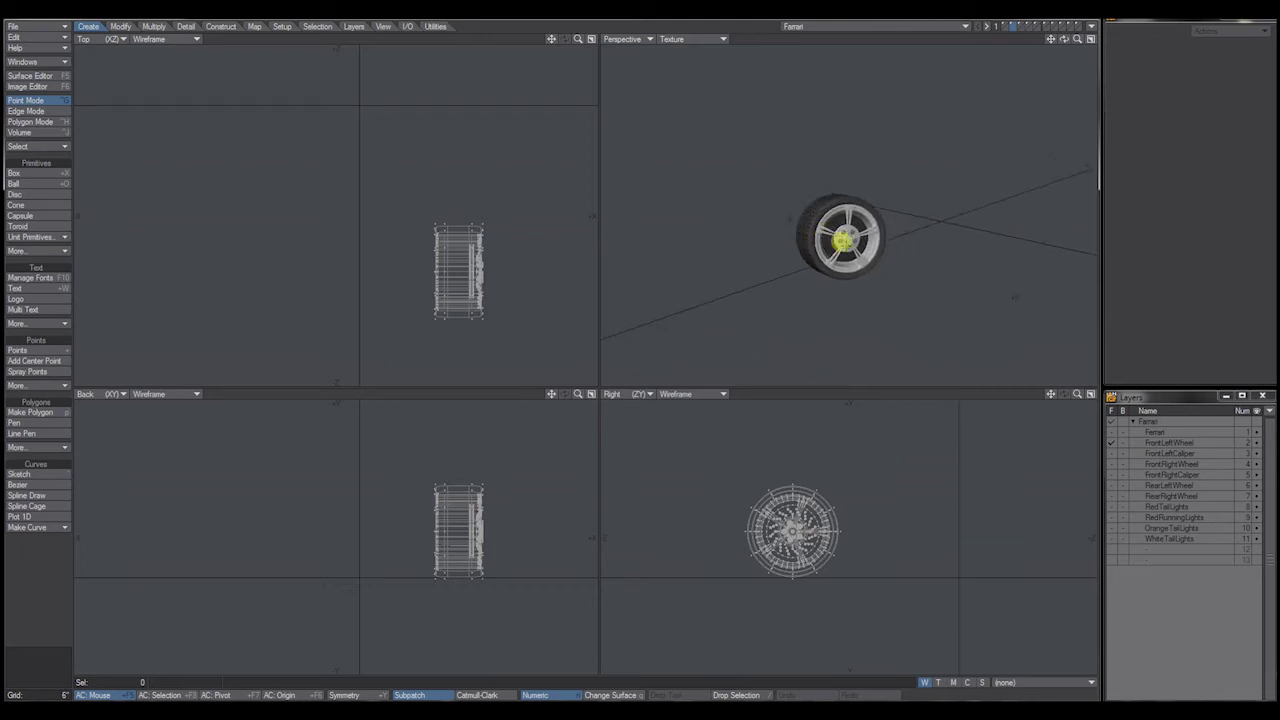
{"action": "scroll", "coordinate": [870, 258], "scroll_direction": "up", "scroll_amount": 2}
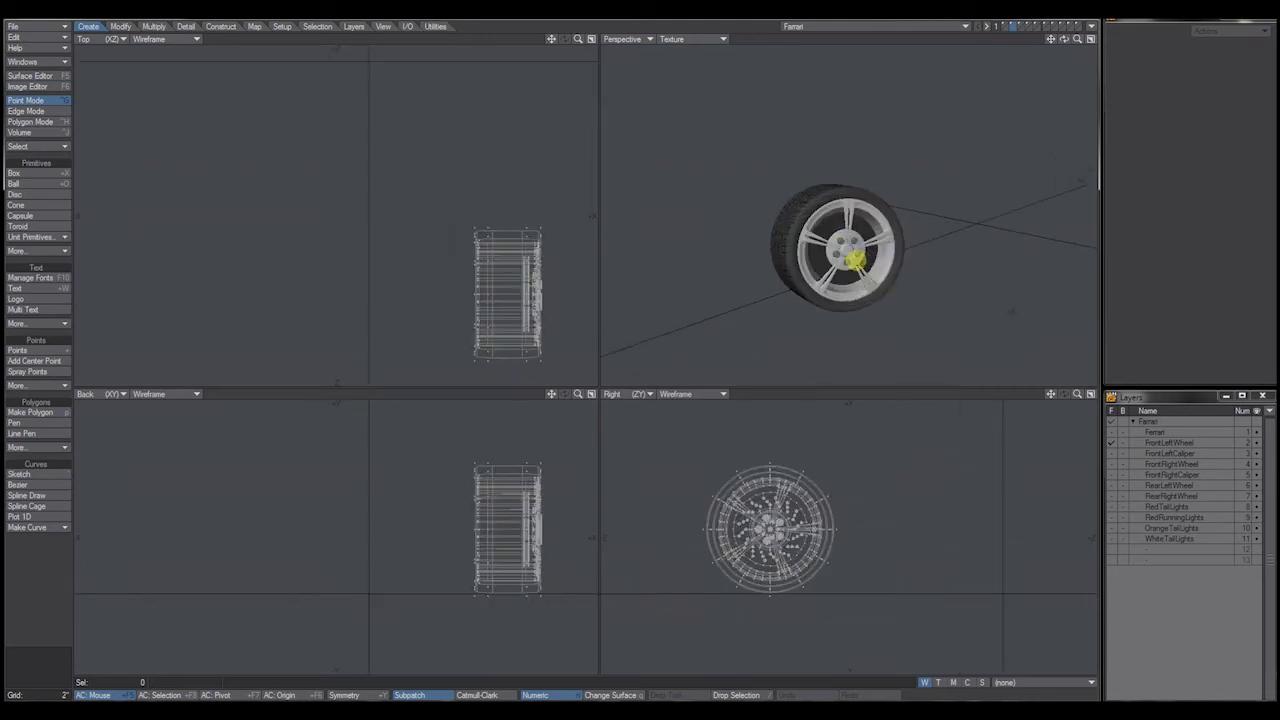
{"action": "left_click_drag", "start_coordinate": [837, 258], "coordinate": [959, 124], "text": "alt"}
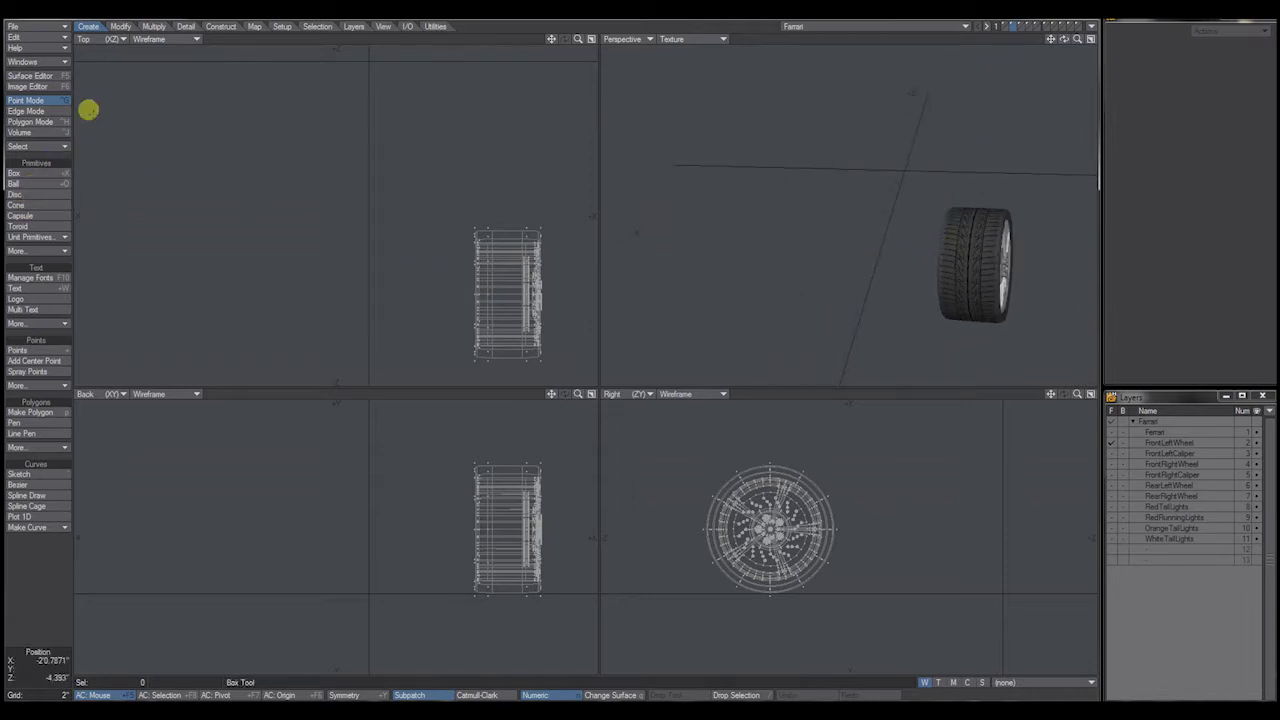
Step: Activate the Pivot Tool on the FrontLeftWheel layer and inspect where its pivot point sits
{"action": "left_click", "coordinate": [282, 27]}
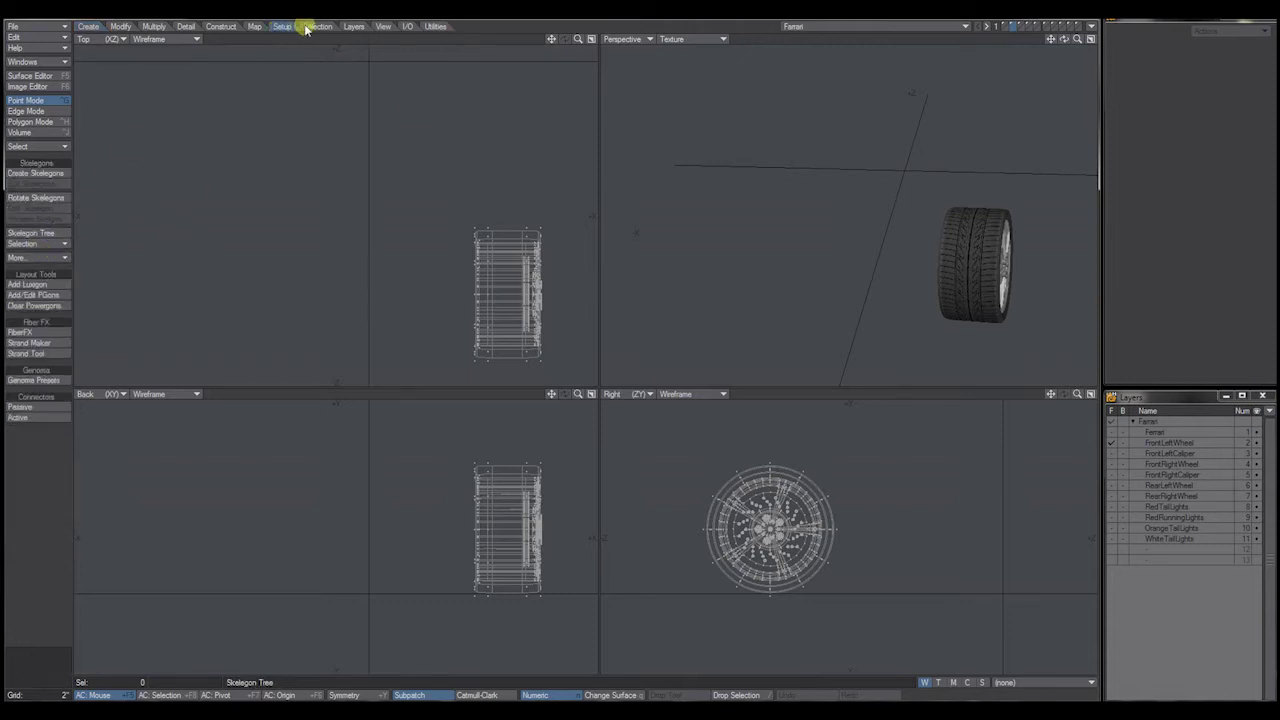
{"action": "left_click", "coordinate": [310, 27]}
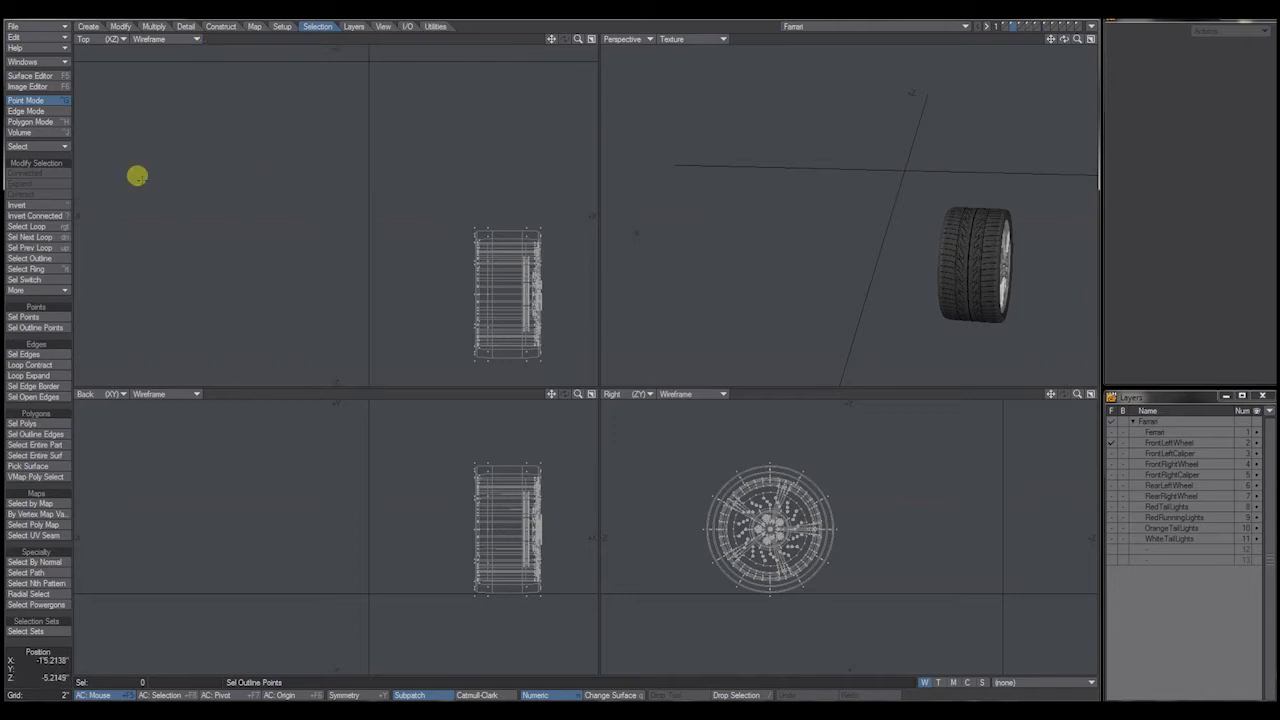
{"action": "left_click", "coordinate": [354, 27]}
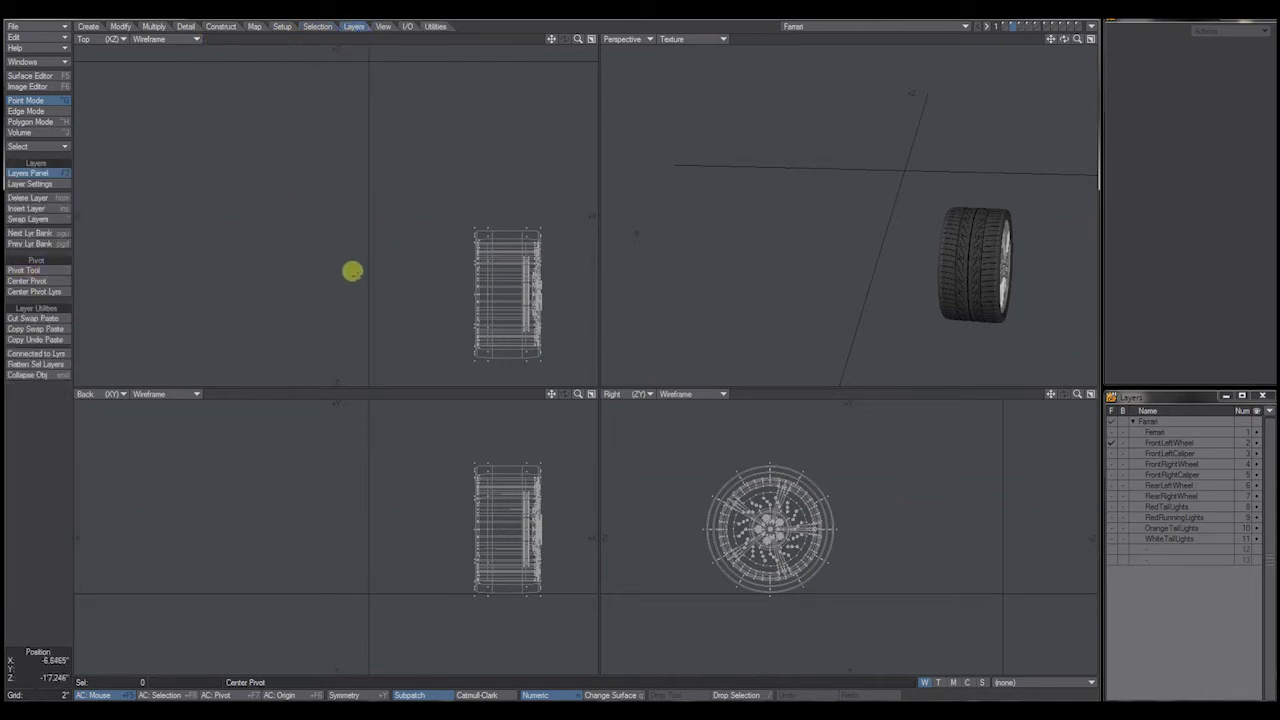
{"action": "left_click_drag", "start_coordinate": [407, 277], "coordinate": [357, 254]}
{"action": "left_click", "coordinate": [41, 273]}
{"action": "left_click_drag", "start_coordinate": [424, 179], "coordinate": [444, 164], "text": "alt"}
{"action": "left_click_drag", "start_coordinate": [785, 225], "coordinate": [866, 216], "text": "alt"}
Step: Inspect the FrontLeftCaliper layer's pivot with FrontLeftWheel as the background layer, and switch to polygon selection mode
{"action": "left_click", "coordinate": [1013, 33]}
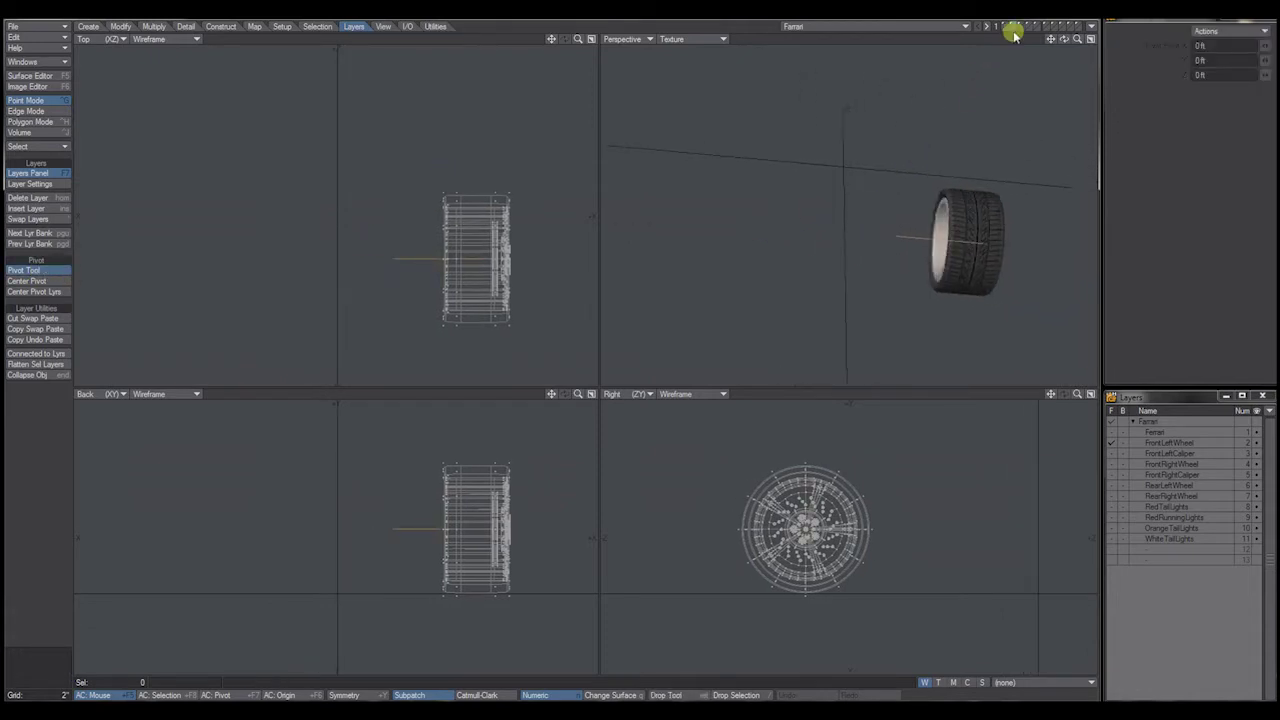
{"action": "left_click", "coordinate": [1014, 30]}
{"action": "mouse_move", "coordinate": [997, 97]}
{"action": "left_mouse_down", "text": "alt"}
{"action": "mouse_move", "coordinate": [894, 223]}
{"action": "mouse_move", "coordinate": [999, 81]}
{"action": "left_mouse_up", "text": "alt"}
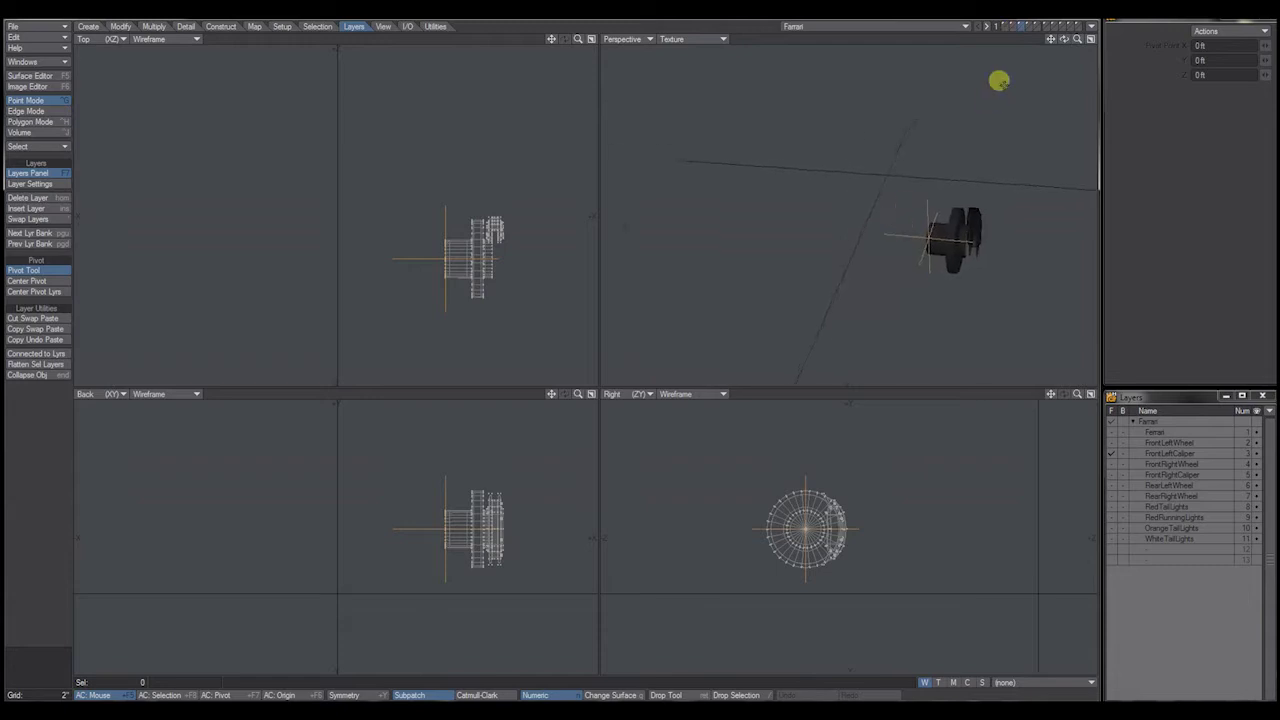
{"action": "left_click", "coordinate": [1013, 30]}
{"action": "left_click_drag", "start_coordinate": [929, 183], "coordinate": [917, 277], "text": "alt"}
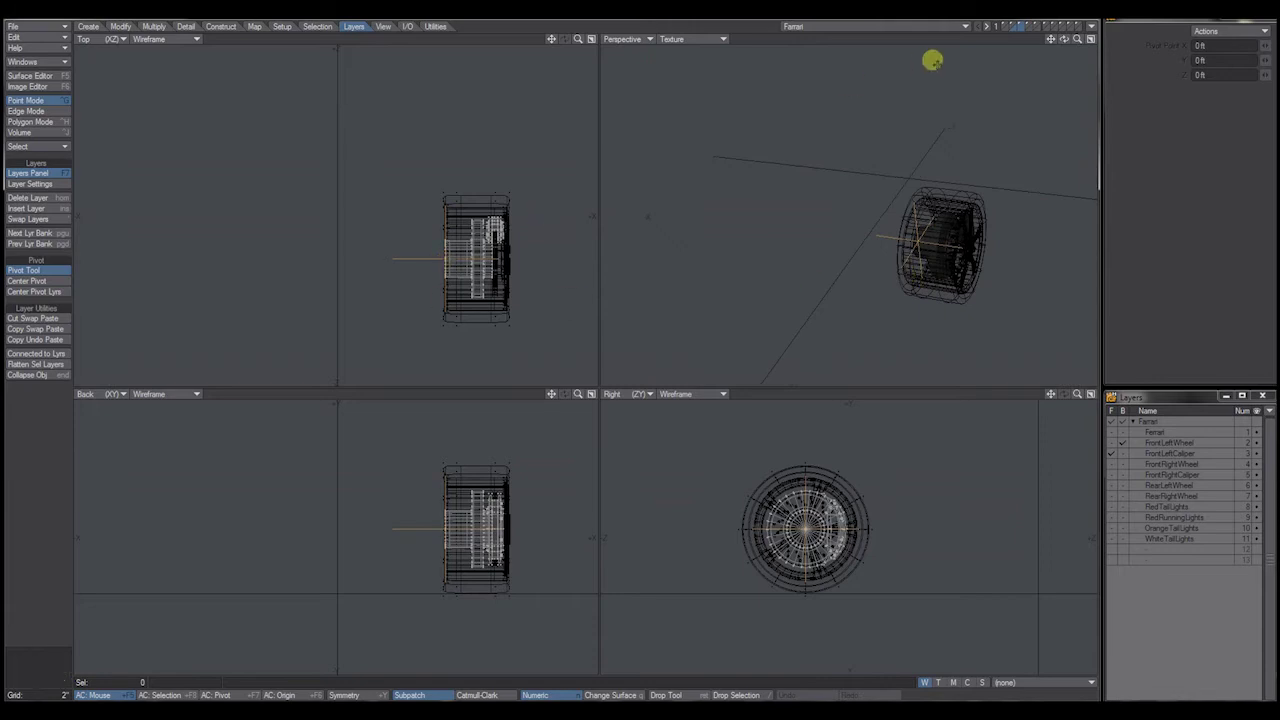
{"action": "left_click", "coordinate": [44, 122]}
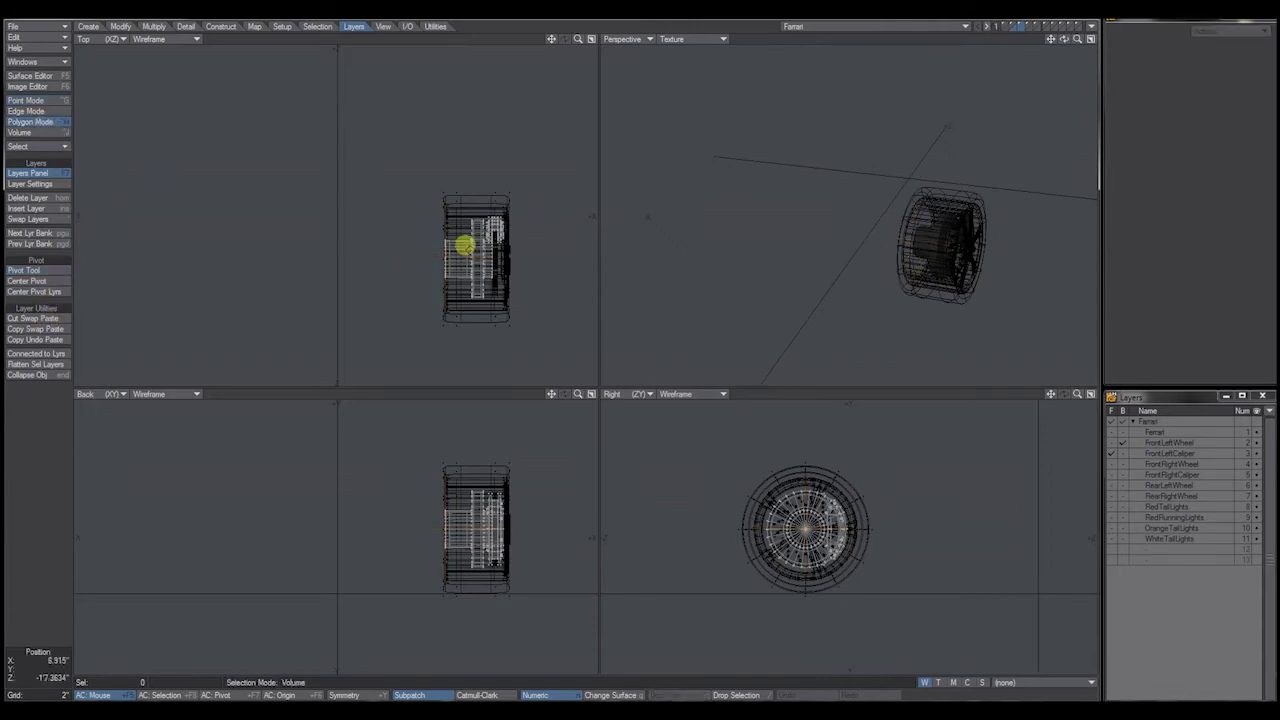
Step: Try rotating the FrontLeftWheel and FrontLeftCaliper layers together by about 22° around the Y axis and undo the rotation
{"action": "key", "text": "a"}
{"action": "left_click", "coordinate": [1016, 27]}
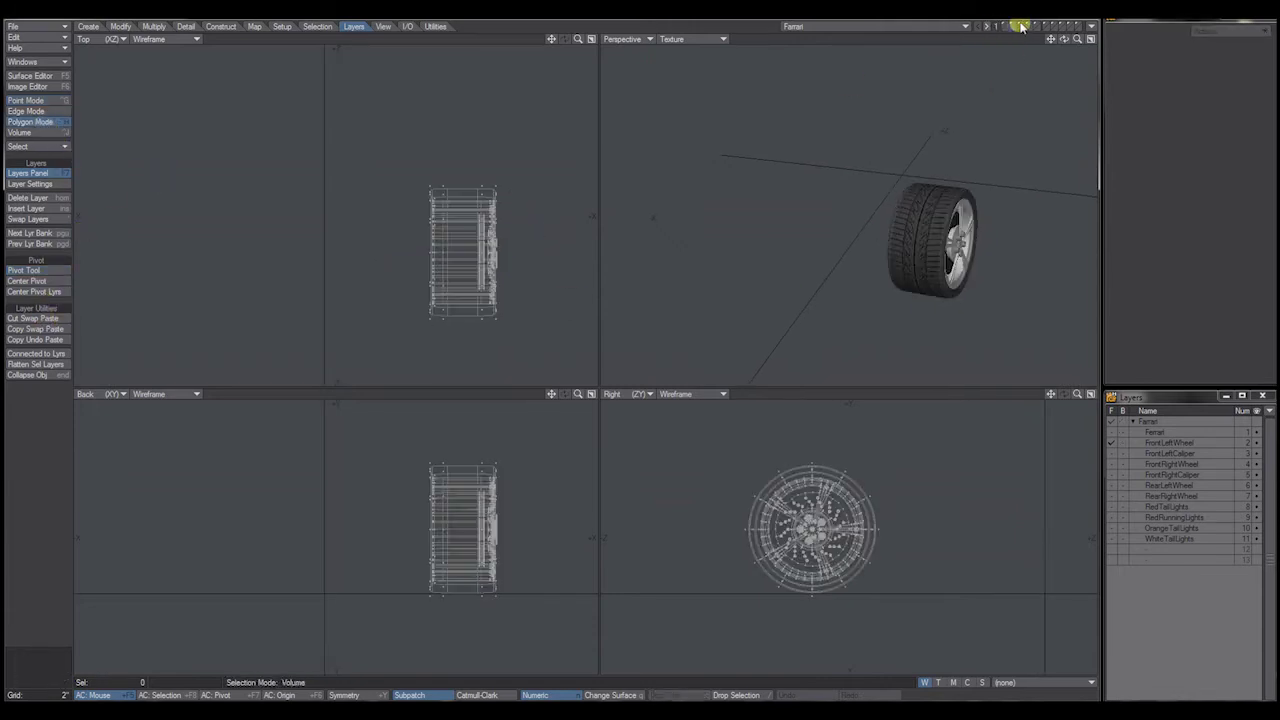
{"action": "left_click", "coordinate": [1022, 27], "text": "shift"}
{"action": "key", "text": "y"}
{"action": "left_click_drag", "start_coordinate": [427, 254], "coordinate": [541, 261]}
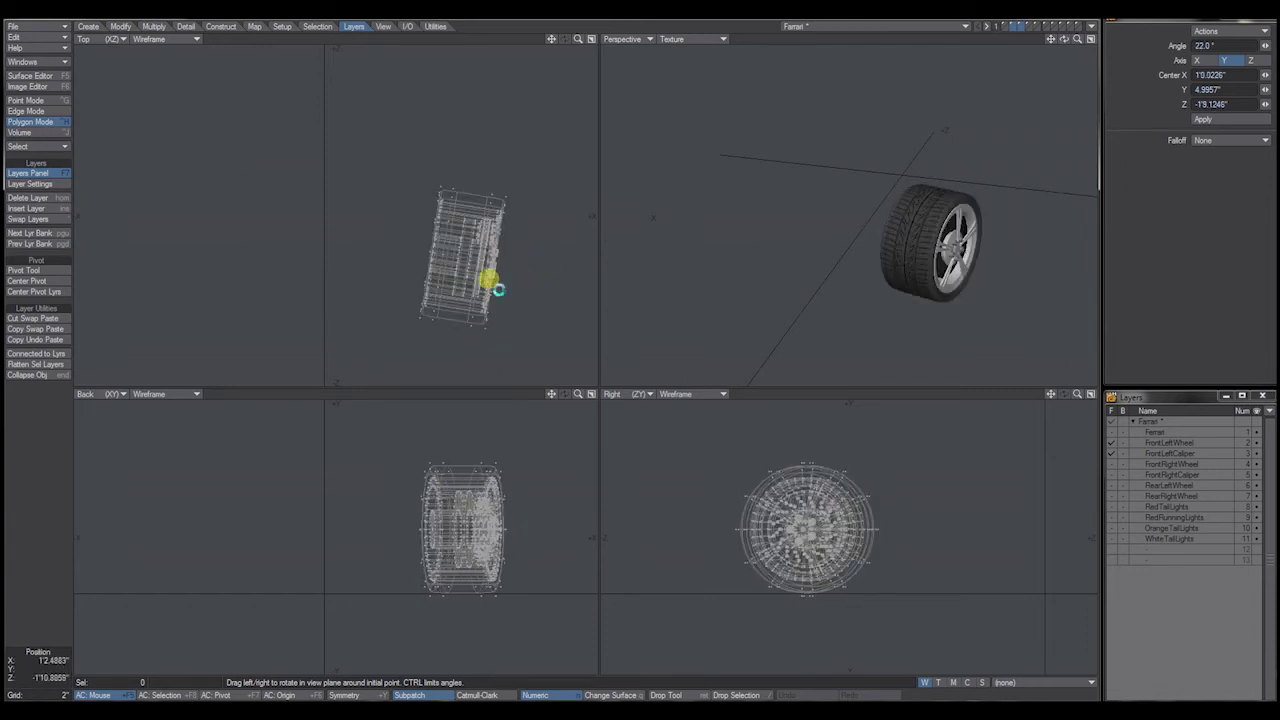
{"action": "key", "text": "u"}
{"action": "mouse_move", "coordinate": [943, 251]}
{"action": "left_mouse_down", "text": "alt"}
{"action": "mouse_move", "coordinate": [949, 240]}
{"action": "mouse_move", "coordinate": [940, 245]}
{"action": "left_mouse_up", "text": "alt"}
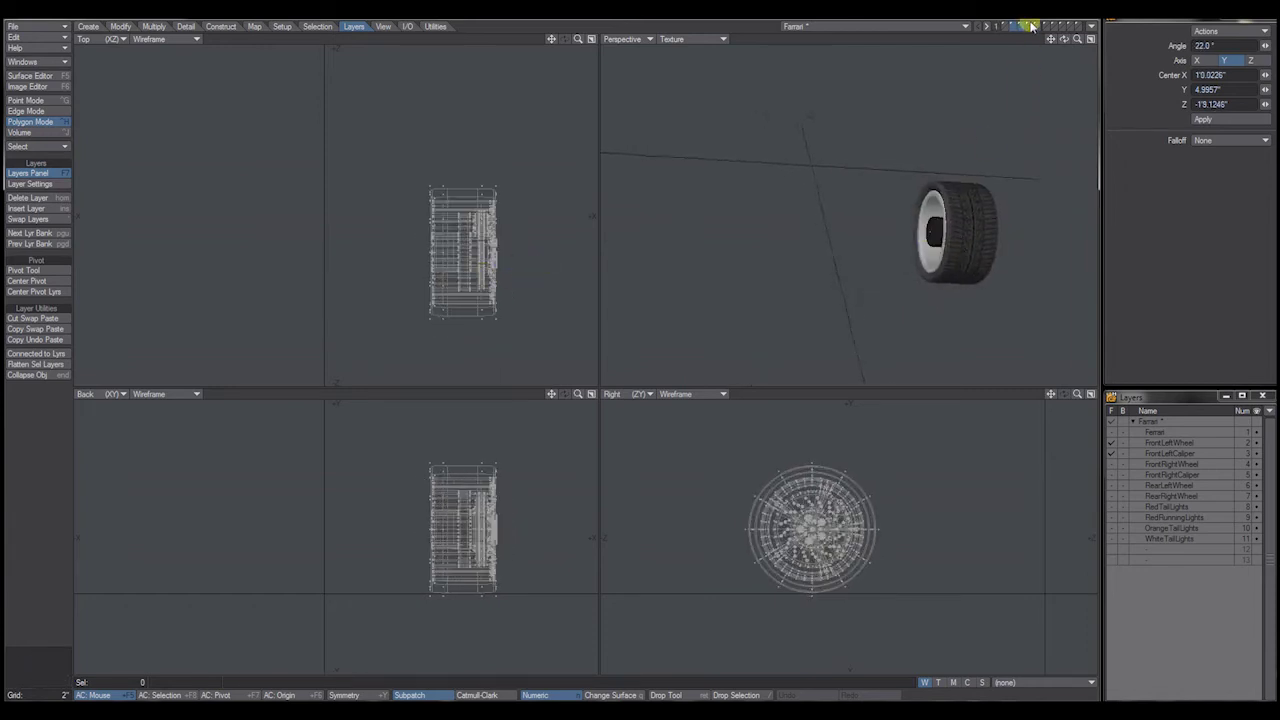
Step: Show the FrontRightWheel and FrontRightCaliper layers with the Pivot Tool and inspect their pivot position from several angles
{"action": "left_click", "coordinate": [1030, 27]}
{"action": "left_click", "coordinate": [1036, 27], "text": "shift"}
{"action": "left_click", "coordinate": [28, 270]}
{"action": "left_click_drag", "start_coordinate": [327, 239], "coordinate": [364, 216], "text": "alt"}
{"action": "mouse_move", "coordinate": [835, 210]}
{"action": "left_mouse_down", "text": "alt"}
{"action": "mouse_move", "coordinate": [731, 203]}
{"action": "mouse_move", "coordinate": [872, 206]}
{"action": "mouse_move", "coordinate": [818, 207]}
{"action": "left_mouse_up", "text": "alt"}
{"action": "scroll", "coordinate": [414, 151], "scroll_direction": "up", "scroll_amount": 3}
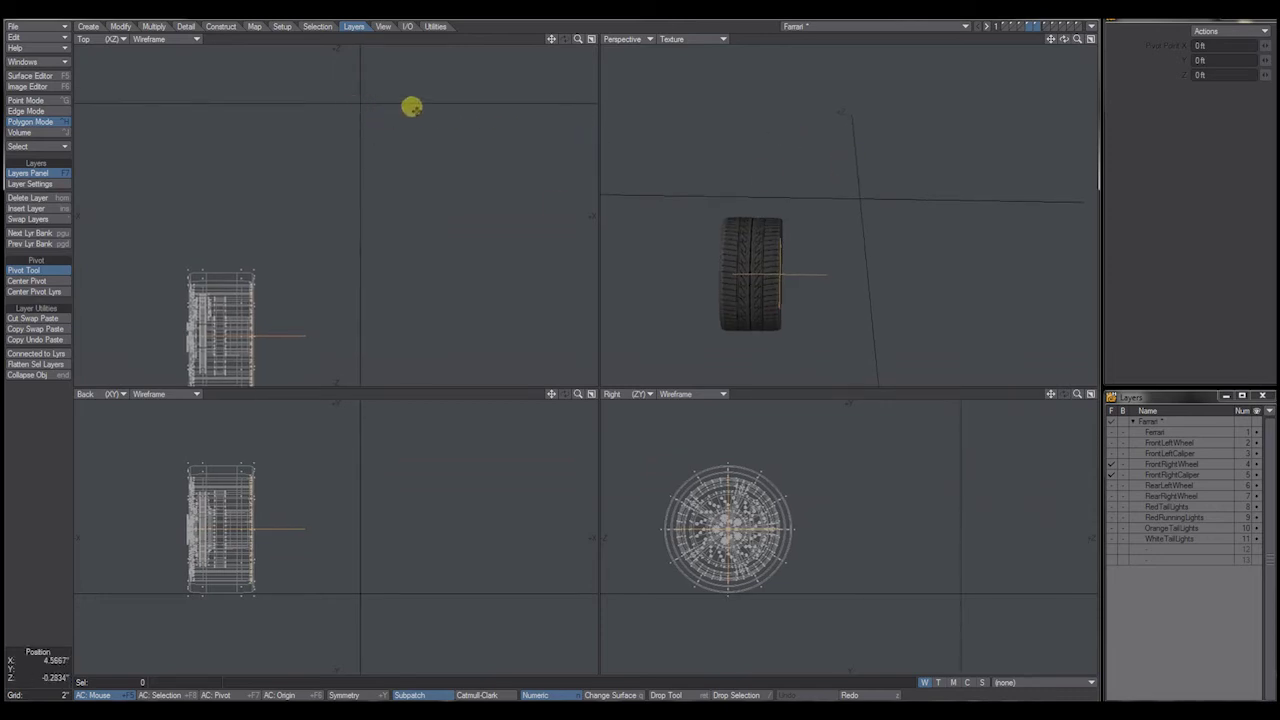
{"action": "scroll", "coordinate": [423, 120], "scroll_direction": "down", "scroll_amount": 3}
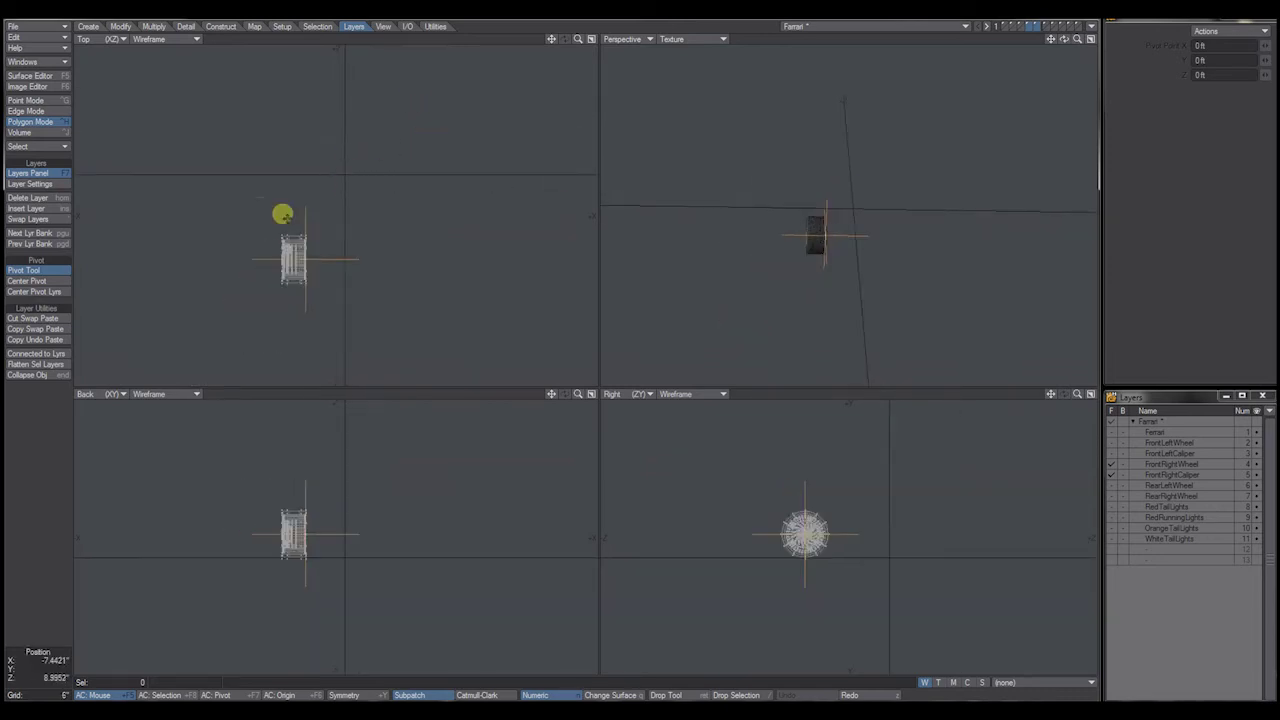
{"action": "scroll", "coordinate": [371, 205], "scroll_direction": "up", "scroll_amount": 1}
{"action": "scroll", "coordinate": [371, 205], "scroll_direction": "up", "scroll_amount": 1}
{"action": "left_click_drag", "start_coordinate": [900, 197], "coordinate": [835, 212], "text": "alt"}
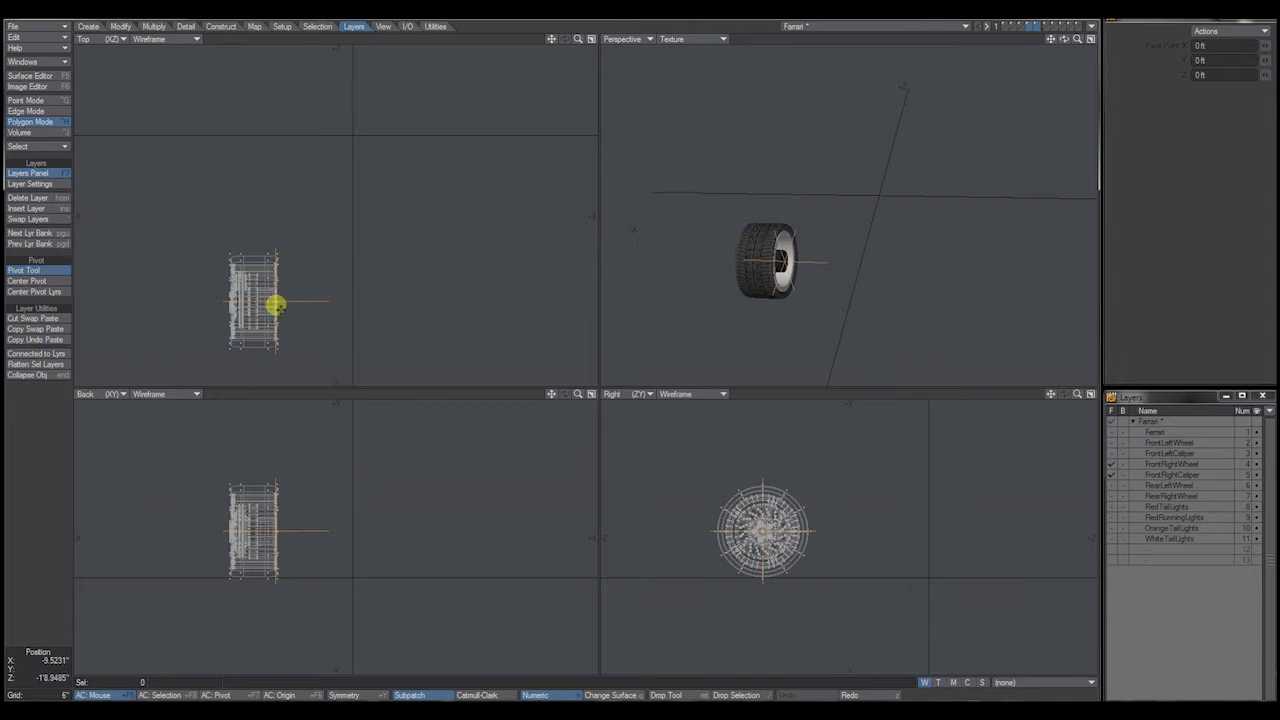
{"action": "left_click_drag", "start_coordinate": [834, 260], "coordinate": [723, 589], "text": "alt"}
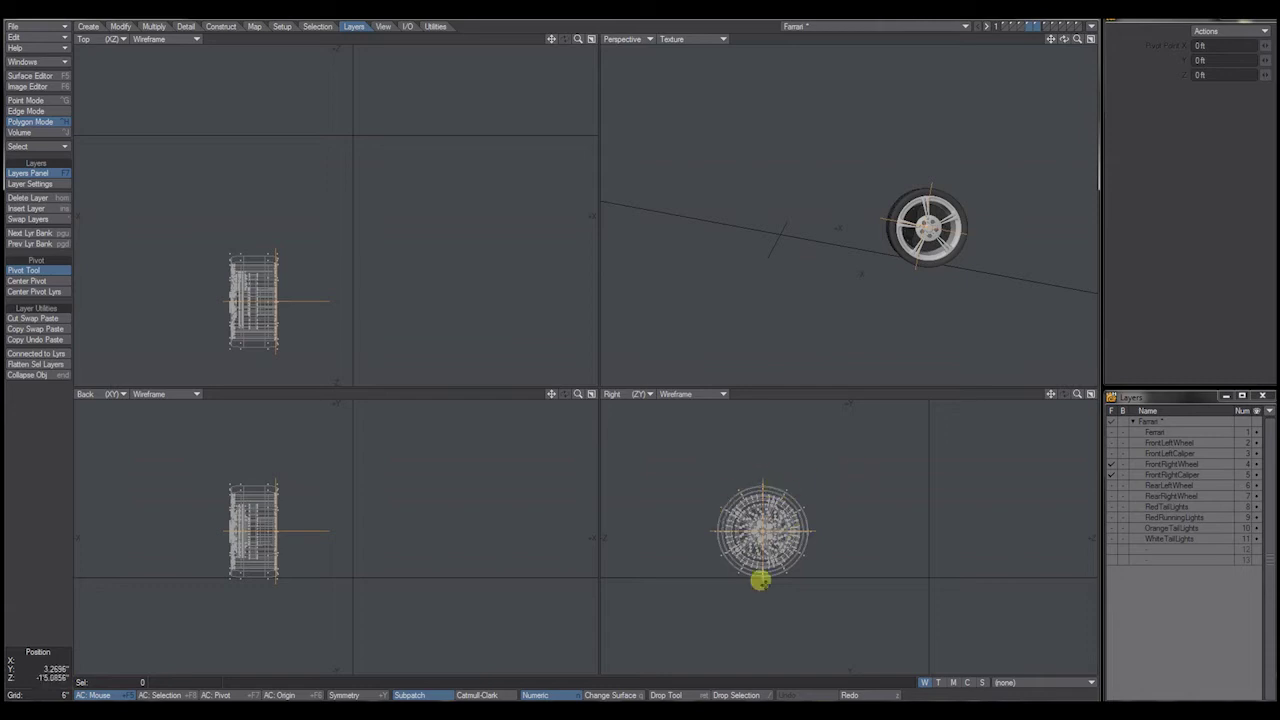
{"action": "left_click_drag", "start_coordinate": [931, 240], "coordinate": [842, 236], "text": "alt"}
Step: Show the RearLeftWheel layer alone and examine where its pivot point sits on the wheel
{"action": "left_click", "coordinate": [1046, 28]}
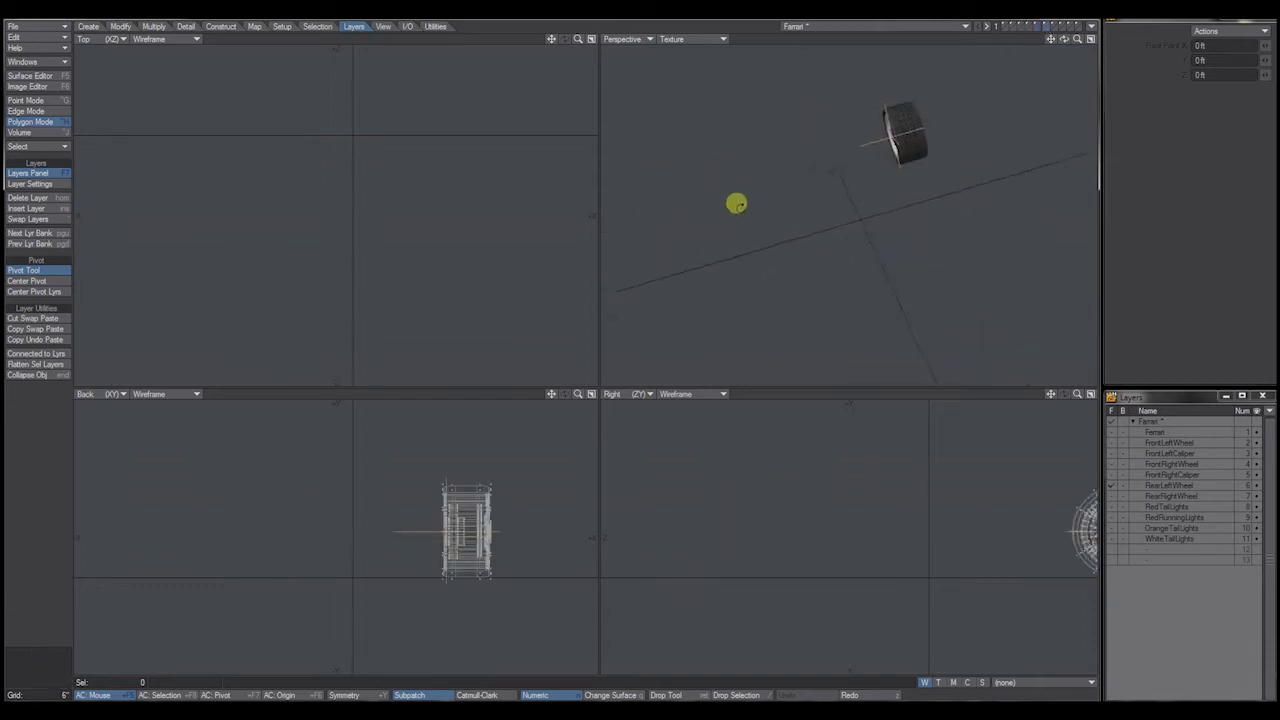
{"action": "key", "text": "g"}
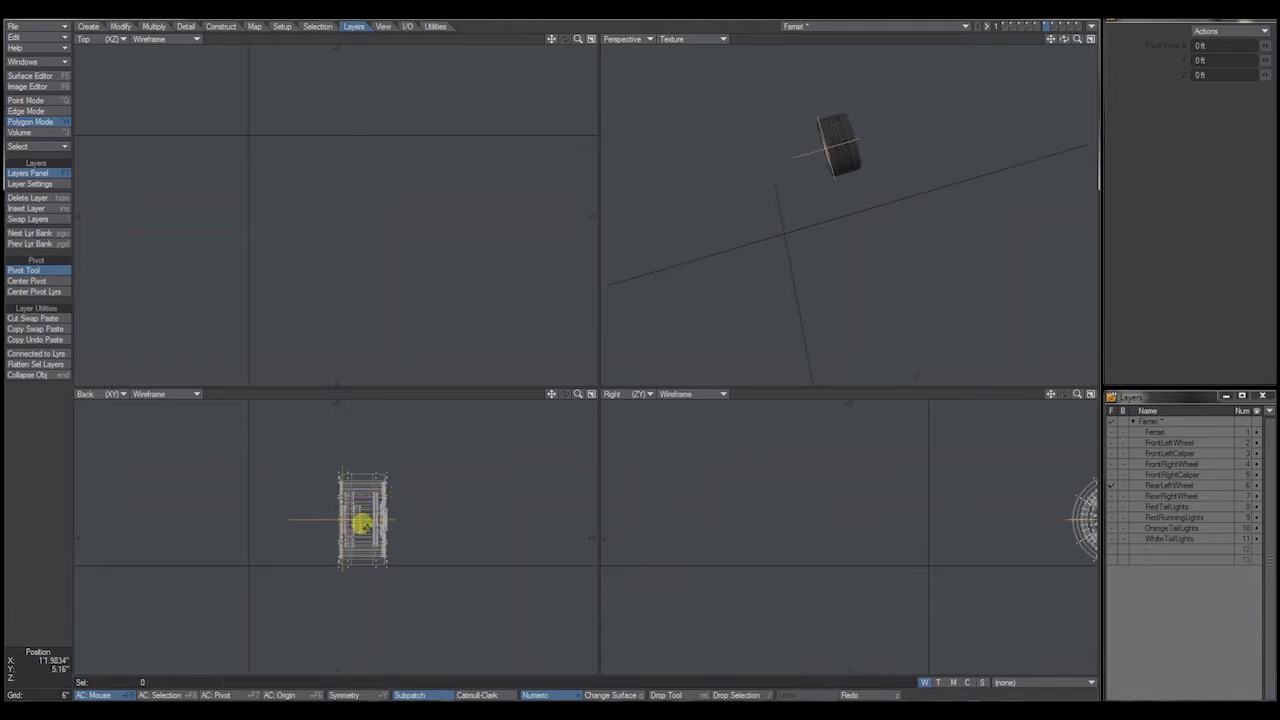
{"action": "left_click_drag", "start_coordinate": [908, 231], "coordinate": [846, 129], "text": "alt"}
{"action": "left_click_drag", "start_coordinate": [726, 114], "coordinate": [791, 340], "text": "alt"}
{"action": "left_click_drag", "start_coordinate": [620, 520], "coordinate": [814, 510], "text": "alt"}
{"action": "left_click_drag", "start_coordinate": [963, 260], "coordinate": [973, 143], "text": "alt"}
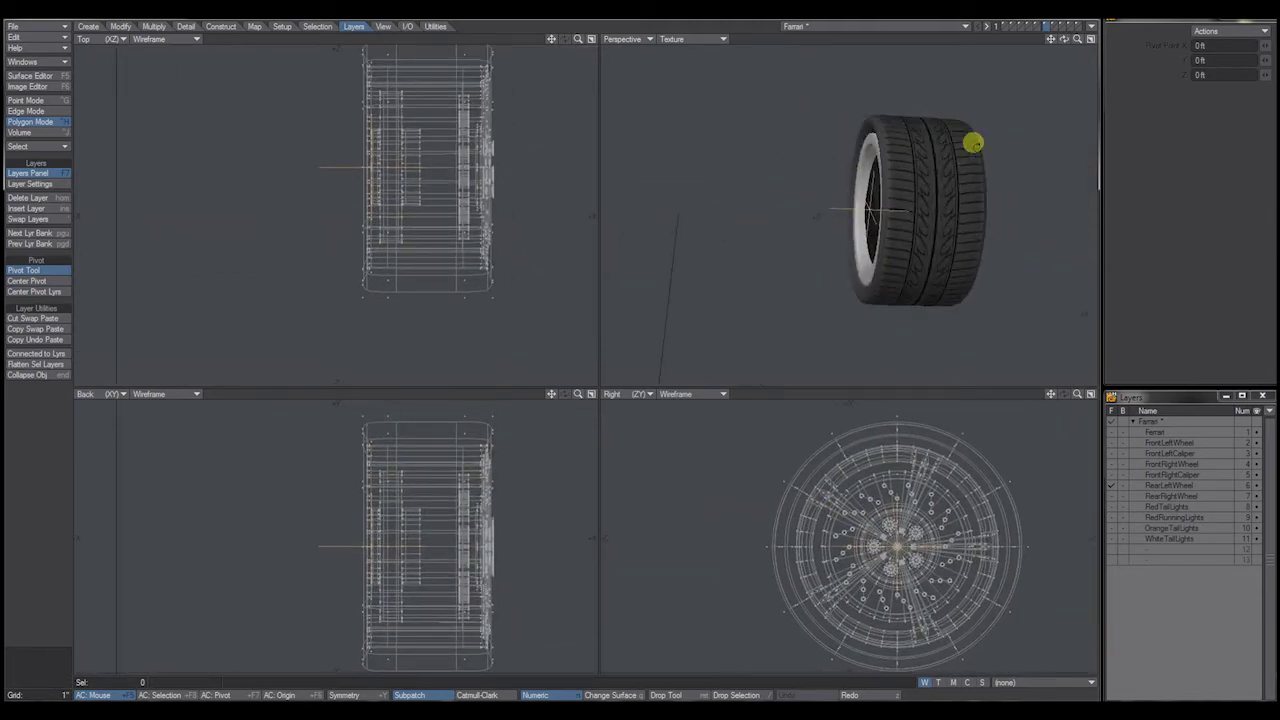
Step: Show only the Ferrari body layer and inspect its pivot point around the car
{"action": "left_click", "coordinate": [1005, 27]}
{"action": "key", "text": "a"}
{"action": "left_click_drag", "start_coordinate": [916, 247], "coordinate": [838, 138], "text": "alt"}
{"action": "left_click_drag", "start_coordinate": [775, 259], "coordinate": [911, 154], "text": "alt"}
{"action": "left_click_drag", "start_coordinate": [783, 163], "coordinate": [933, 187], "text": "alt"}
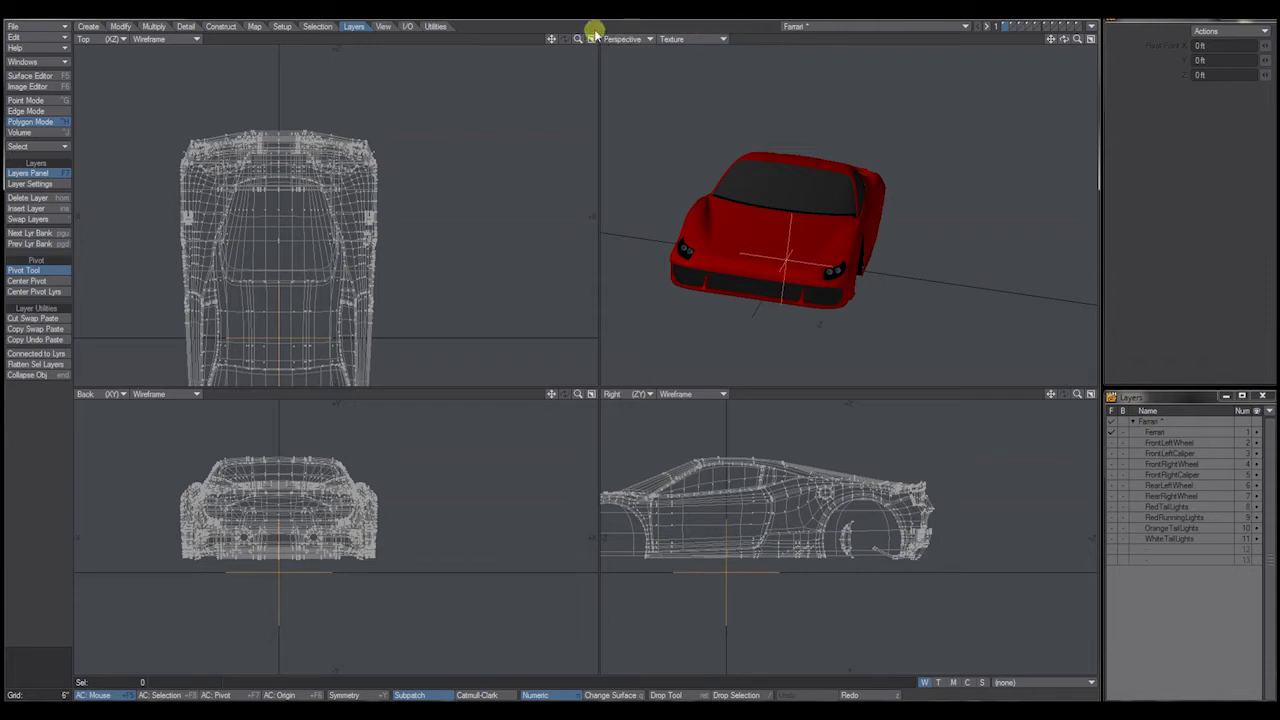
Step: Send the Ferrari object to Layout and view the assembled car from its other side
{"action": "left_click", "coordinate": [1092, 30]}
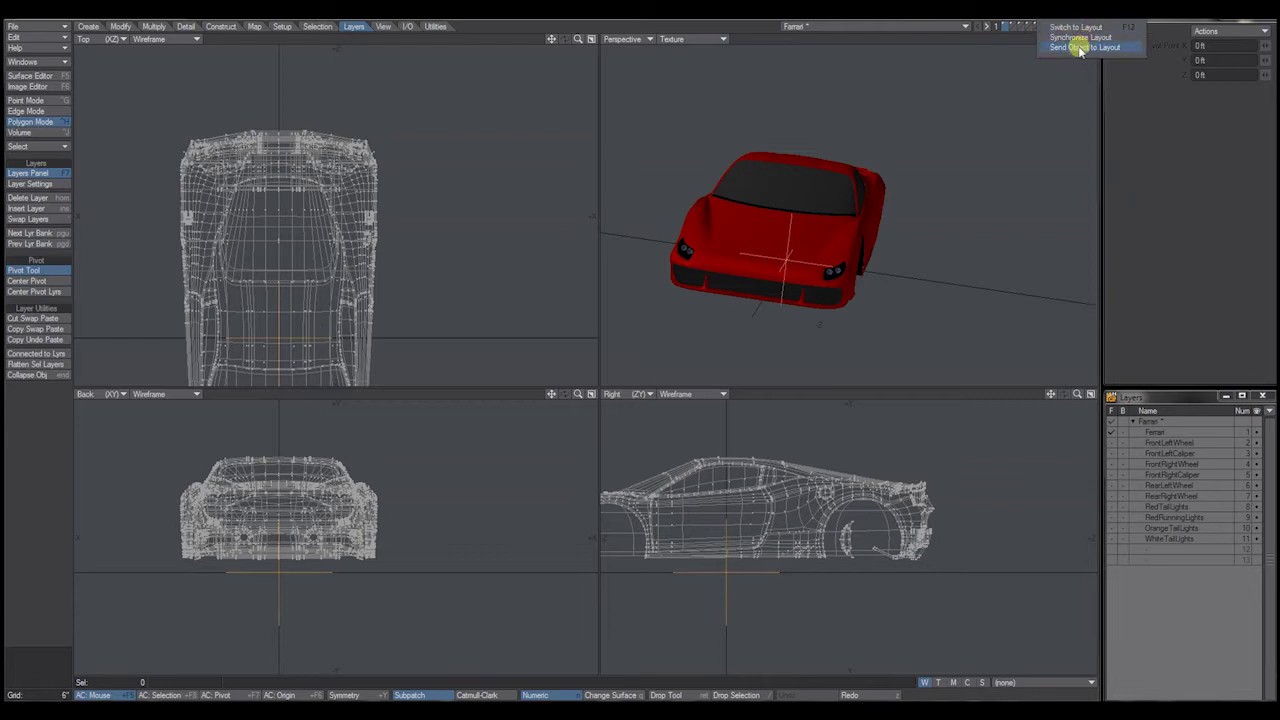
{"action": "left_click", "coordinate": [1080, 48]}
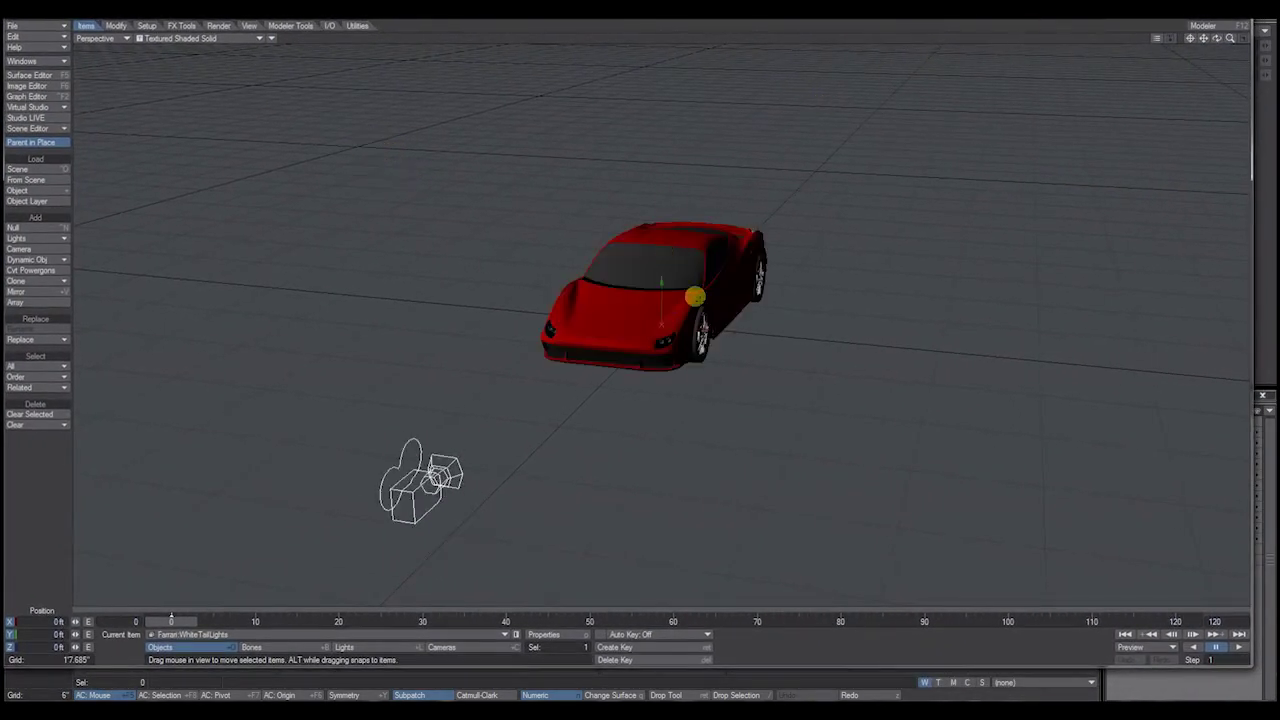
{"action": "mouse_move", "coordinate": [760, 312]}
{"action": "left_mouse_down", "text": "alt"}
{"action": "mouse_move", "coordinate": [798, 310]}
{"action": "mouse_move", "coordinate": [770, 335]}
{"action": "mouse_move", "coordinate": [650, 335]}
{"action": "mouse_move", "coordinate": [270, 524]}
{"action": "left_mouse_up", "text": "alt"}
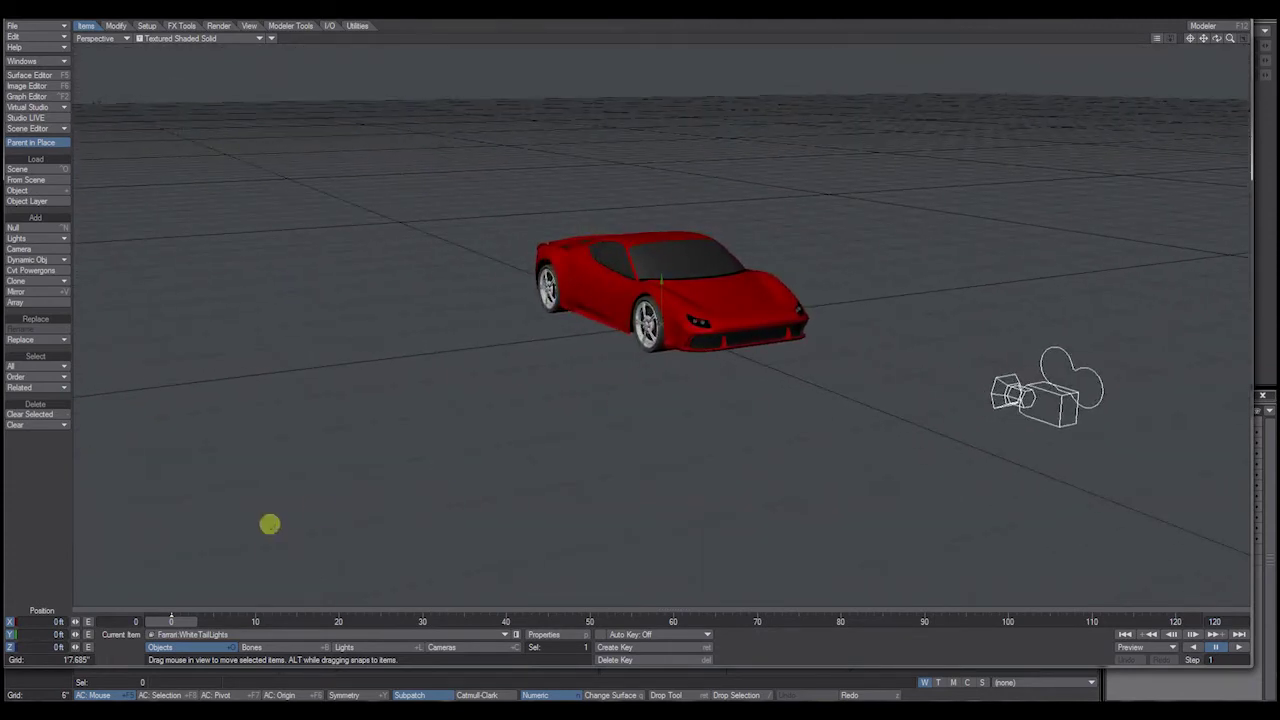
Step: Check the list of Ferrari items loaded in the scene and examine the car's front up close
{"action": "left_click", "coordinate": [235, 633]}
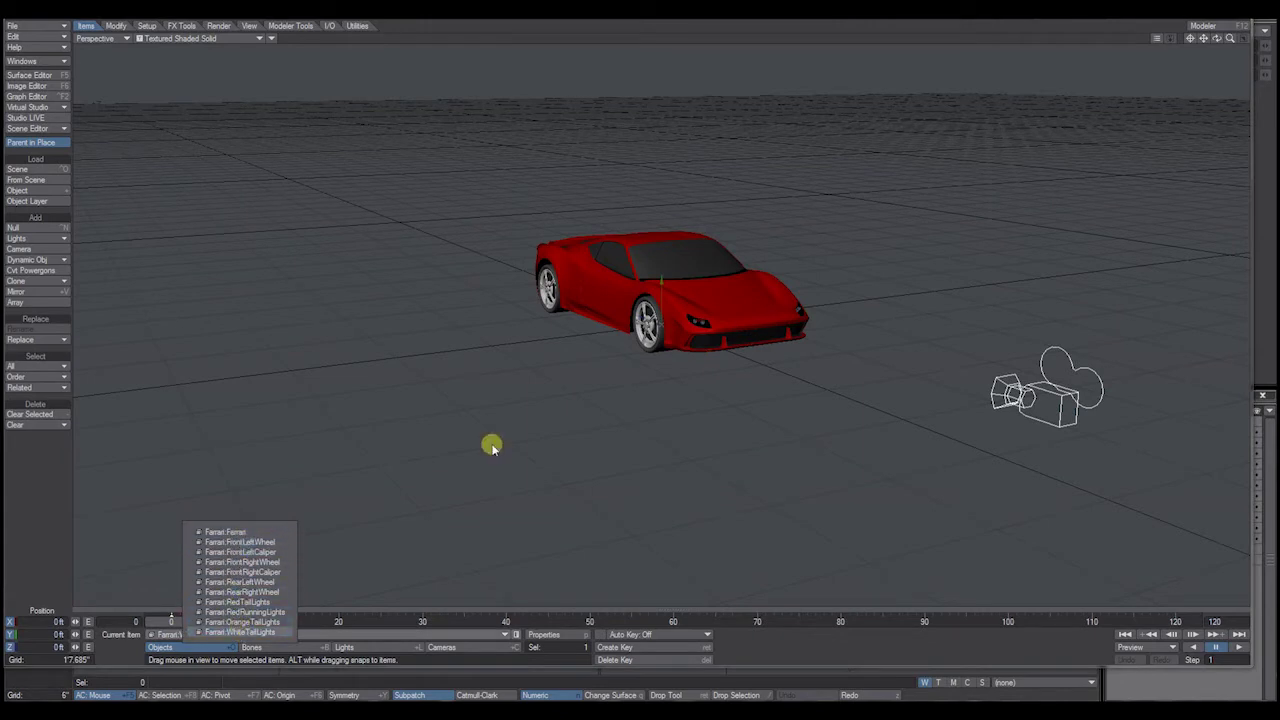
{"action": "left_click", "coordinate": [275, 497]}
{"action": "left_click_drag", "start_coordinate": [386, 509], "coordinate": [776, 332], "text": "alt"}
{"action": "scroll", "coordinate": [750, 325], "scroll_direction": "up", "scroll_amount": 6}
{"action": "left_click_drag", "start_coordinate": [683, 346], "coordinate": [485, 457], "text": "alt"}
Step: Try rotating the FrontLeftWheel item to about 7° heading and -150.7° pitch, and discard the rotation by returning to frame 0
{"action": "left_click", "coordinate": [200, 634]}
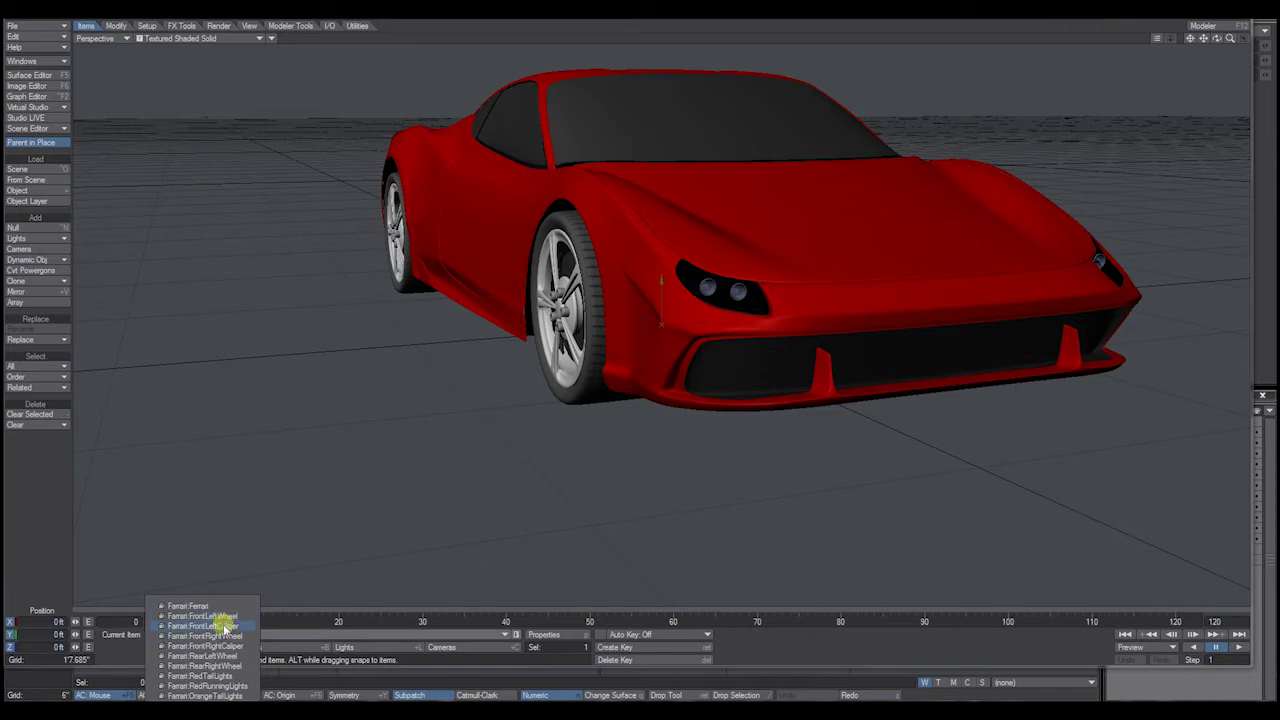
{"action": "left_click", "coordinate": [205, 616]}
{"action": "left_click_drag", "start_coordinate": [314, 574], "coordinate": [928, 328], "text": "alt"}
{"action": "key", "text": "y"}
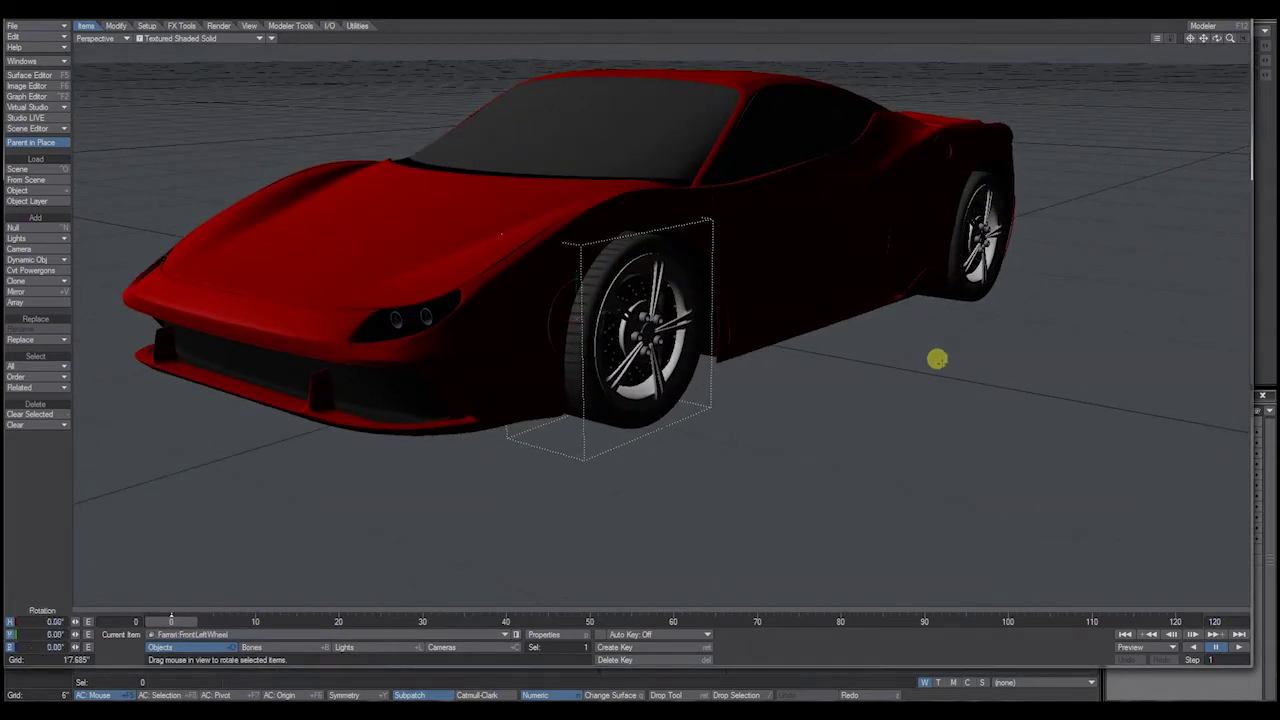
{"action": "left_click_drag", "start_coordinate": [537, 323], "coordinate": [553, 192]}
{"action": "left_click_drag", "start_coordinate": [811, 280], "coordinate": [865, 302], "text": "alt"}
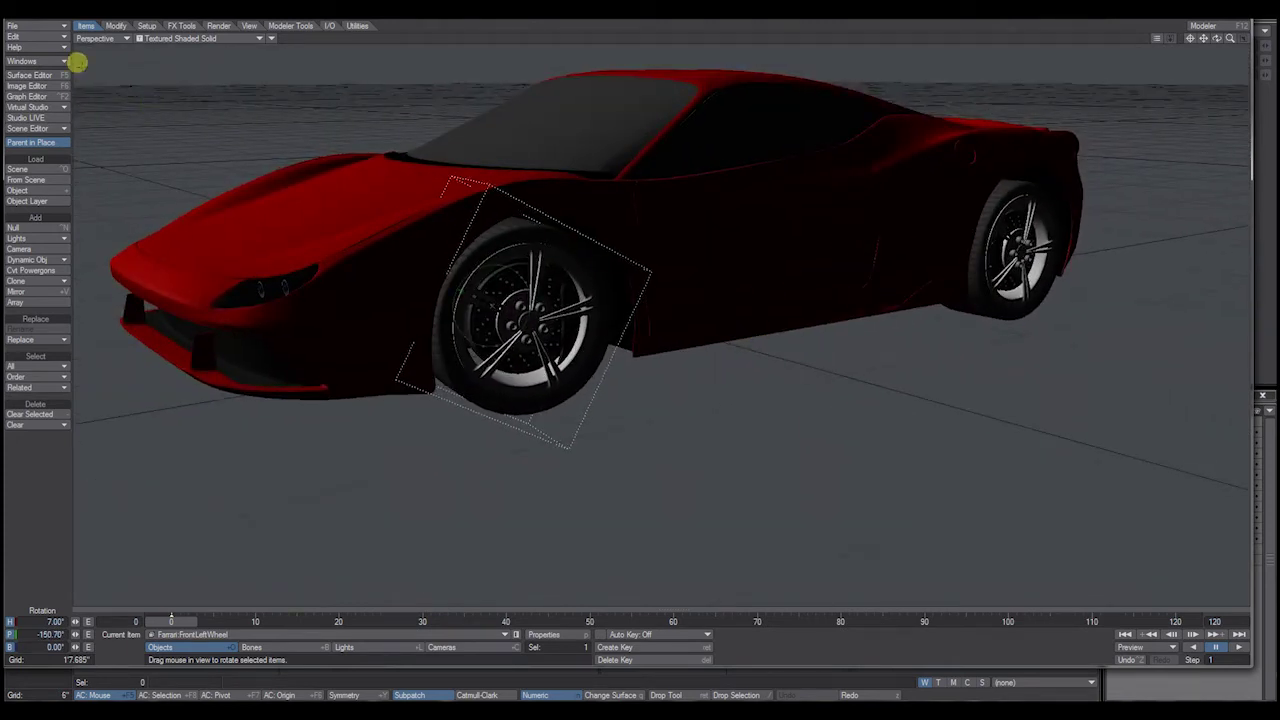
{"action": "left_click", "coordinate": [178, 620]}
Step: Select the Ferrari body as the current item
{"action": "left_click_drag", "start_coordinate": [500, 371], "coordinate": [200, 509], "text": "alt"}
{"action": "left_click", "coordinate": [206, 634]}
{"action": "left_click", "coordinate": [206, 607]}
{"action": "left_click_drag", "start_coordinate": [276, 592], "coordinate": [177, 194], "text": "alt"}
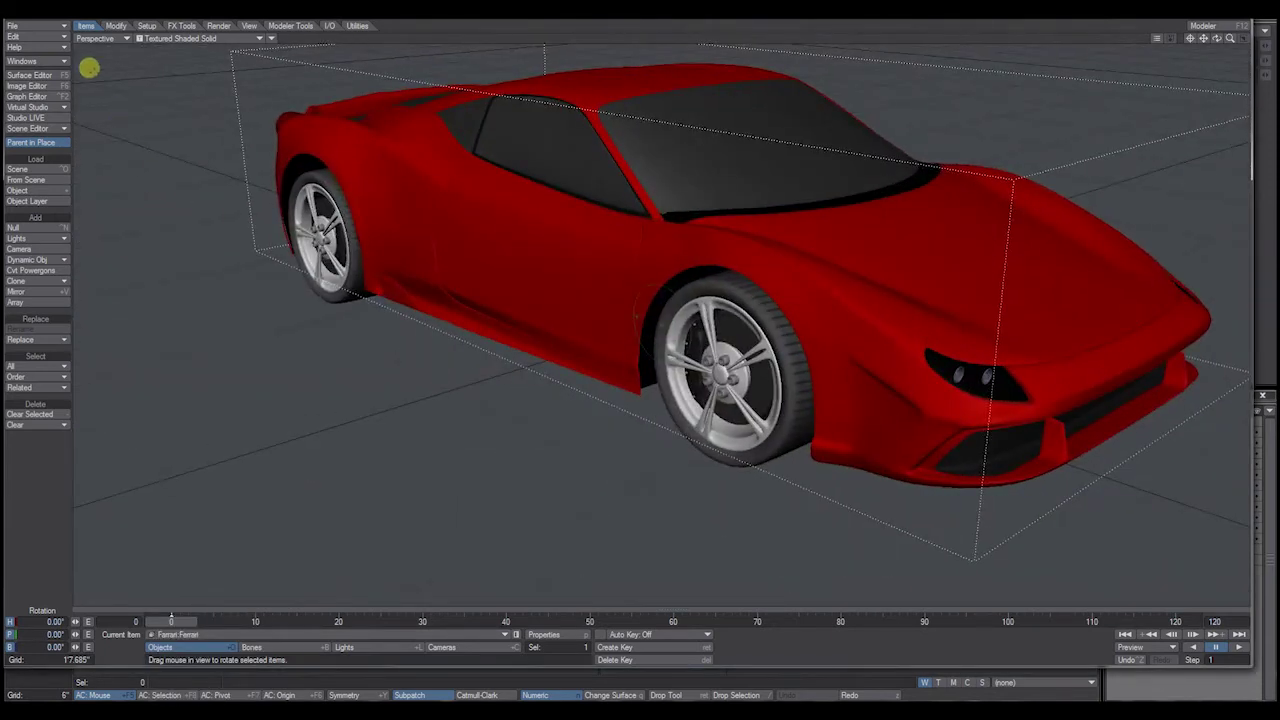
Step: Start an FBX export of the scene with the output file Ferrari.fbx in the LW_work Scenes folder
{"action": "left_click", "coordinate": [50, 30]}
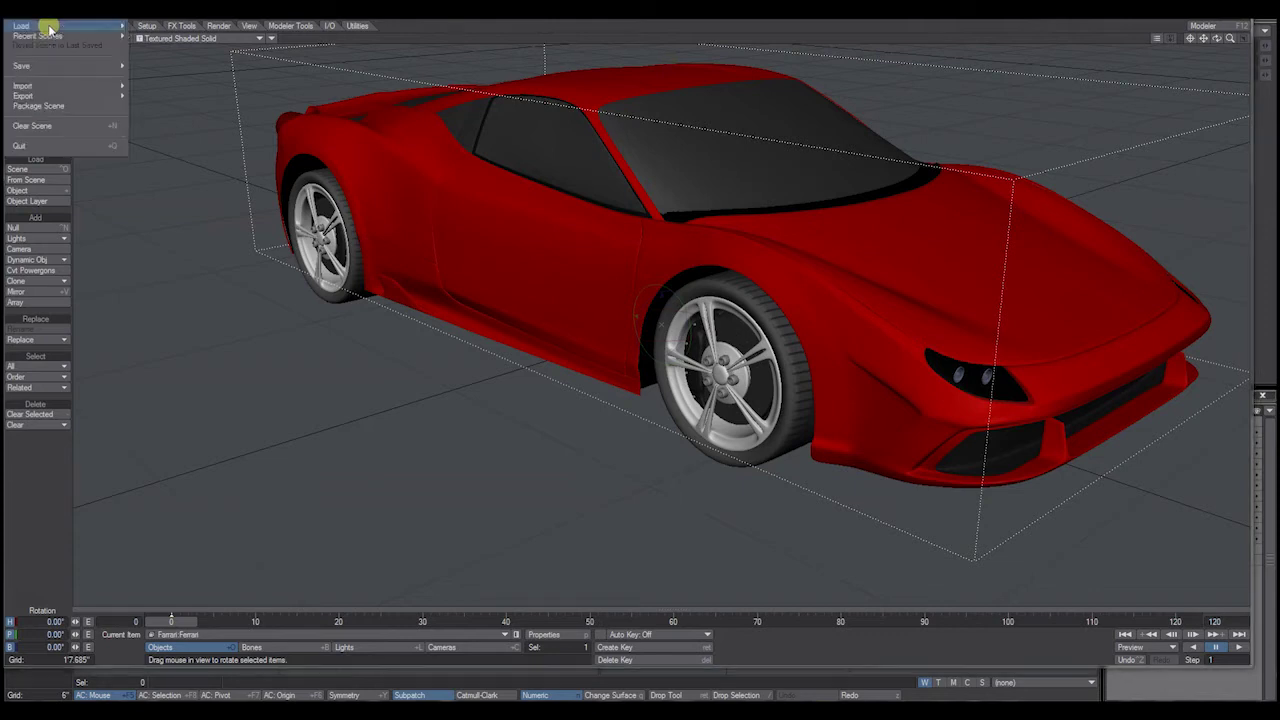
{"action": "mouse_move", "coordinate": [57, 96]}
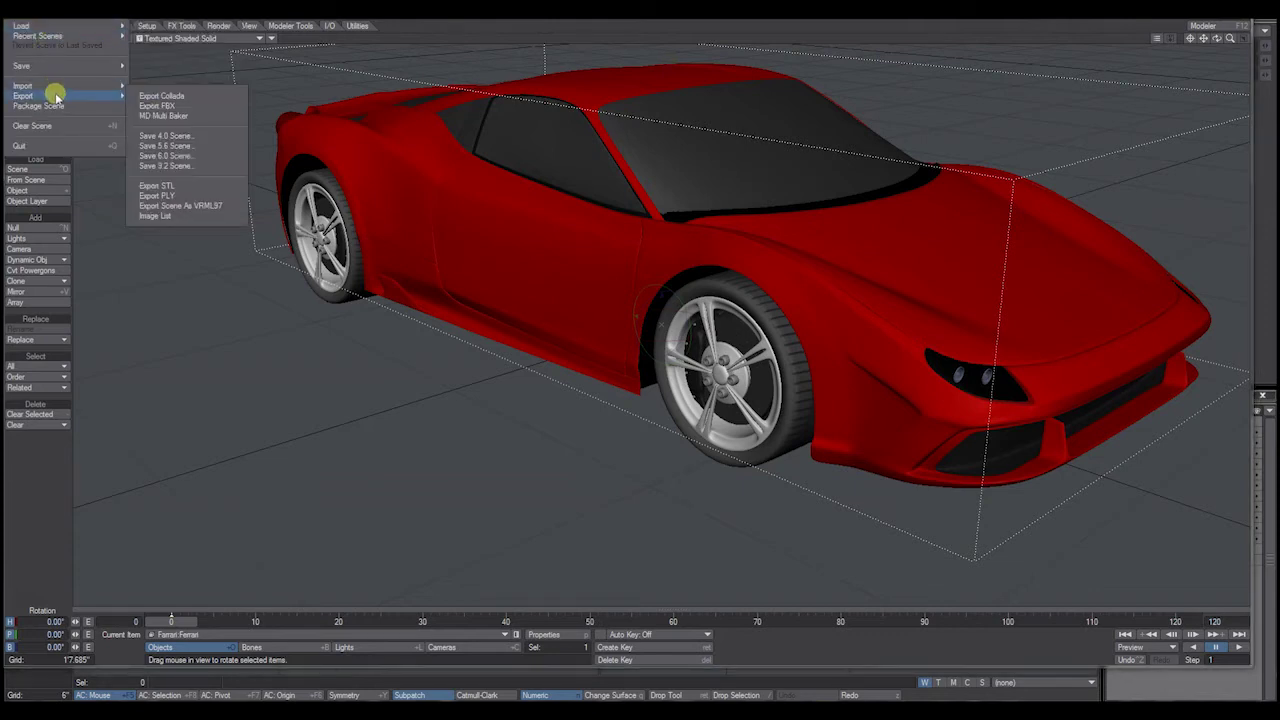
{"action": "left_click", "coordinate": [160, 107]}
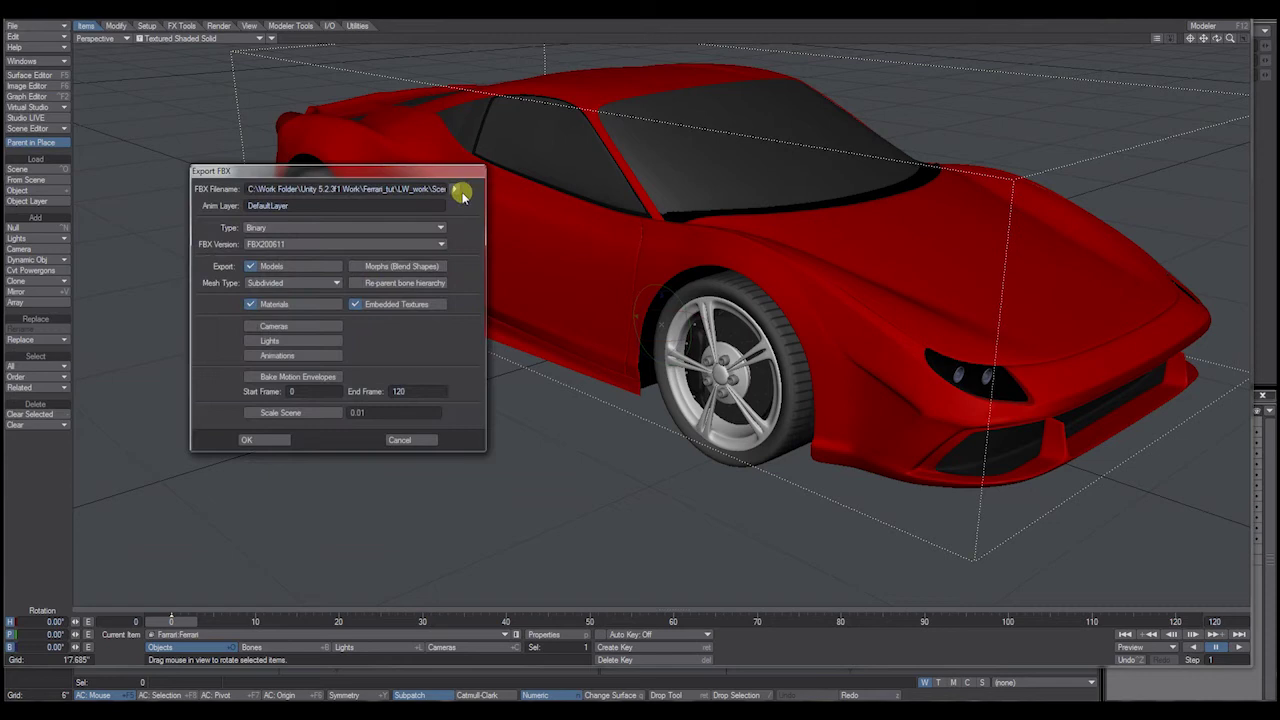
{"action": "left_click", "coordinate": [454, 190]}
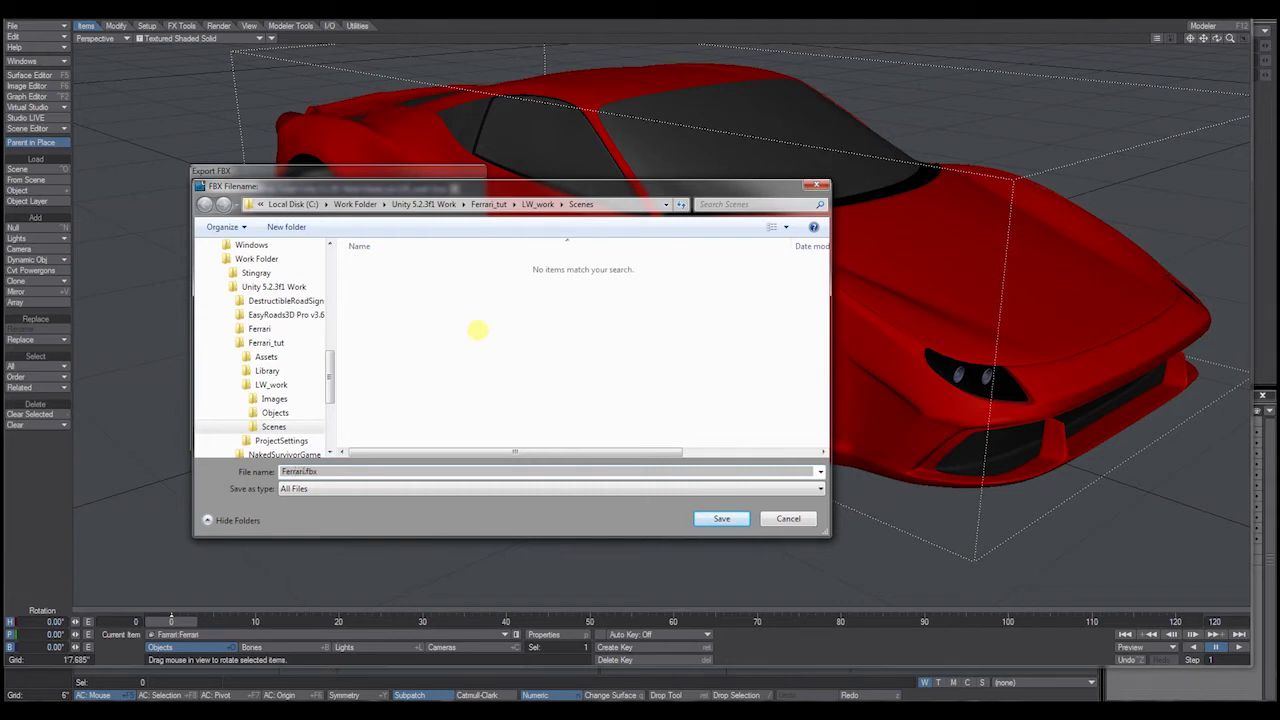
{"action": "left_click", "coordinate": [720, 519]}
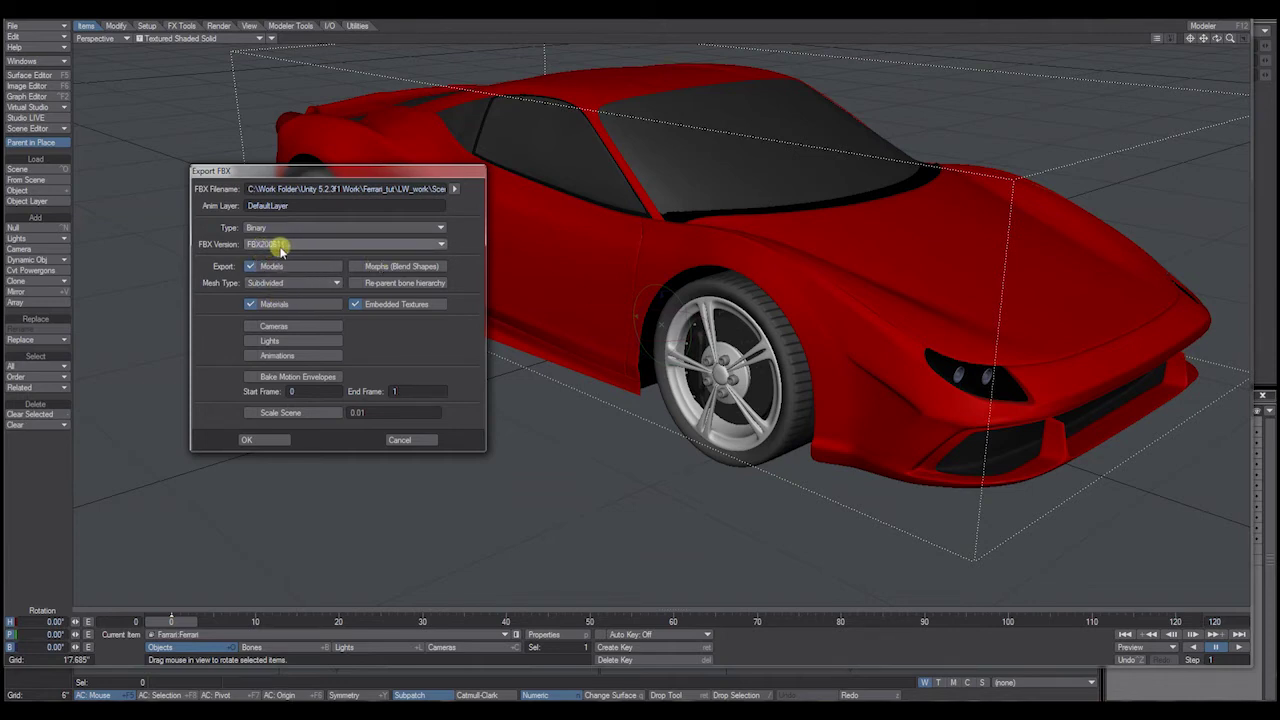
Step: Export the FBX with version FBX200611 and a frame range of 0 to 1
{"action": "left_click", "coordinate": [437, 245]}
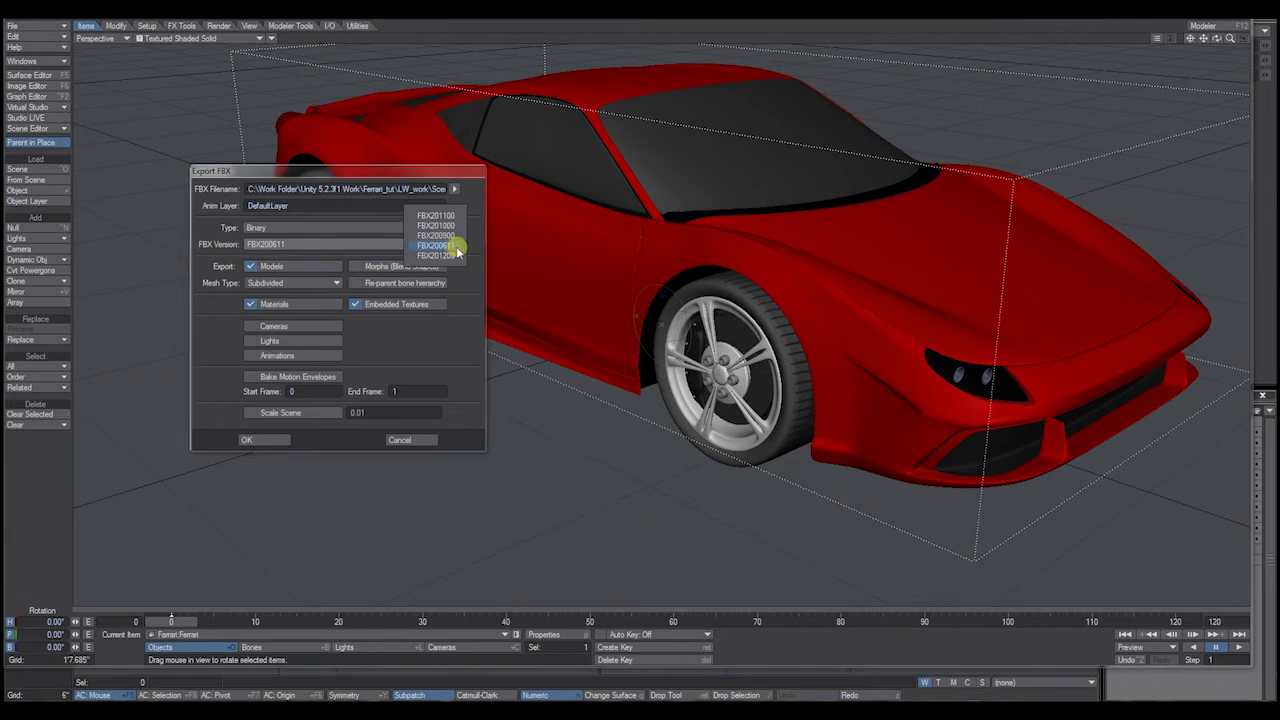
{"action": "left_click", "coordinate": [451, 248]}
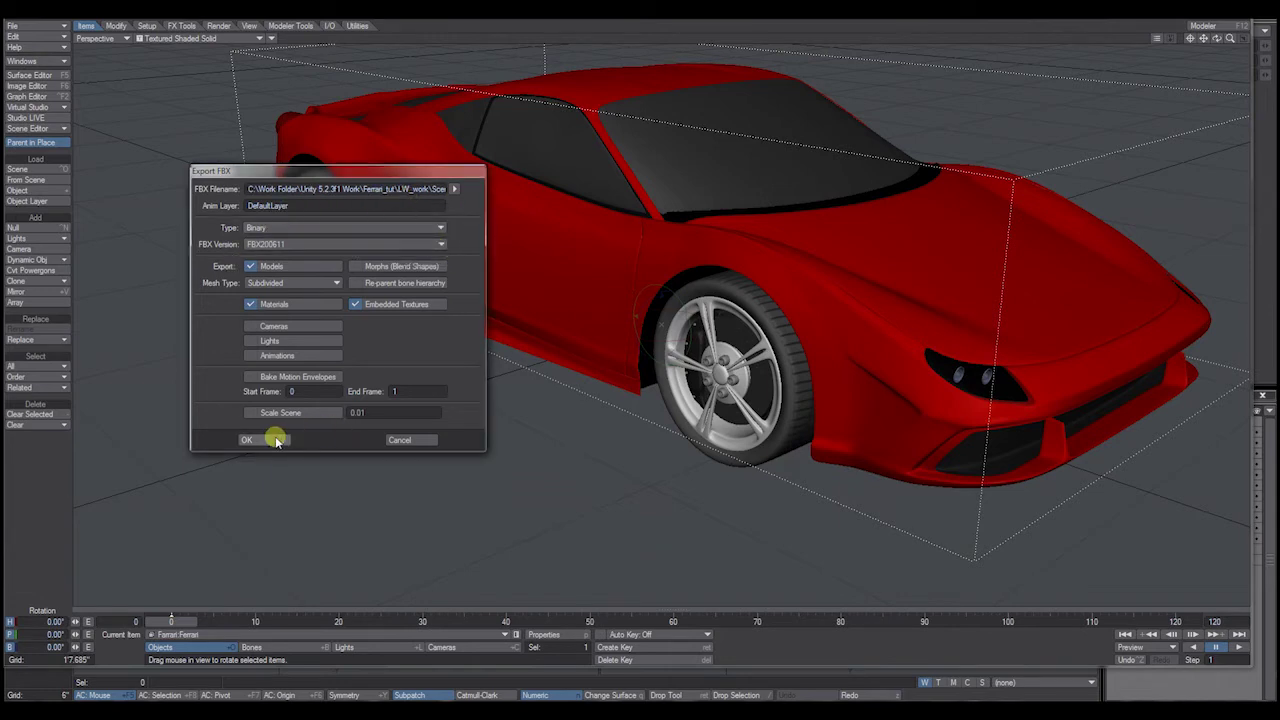
{"action": "left_click", "coordinate": [263, 438]}
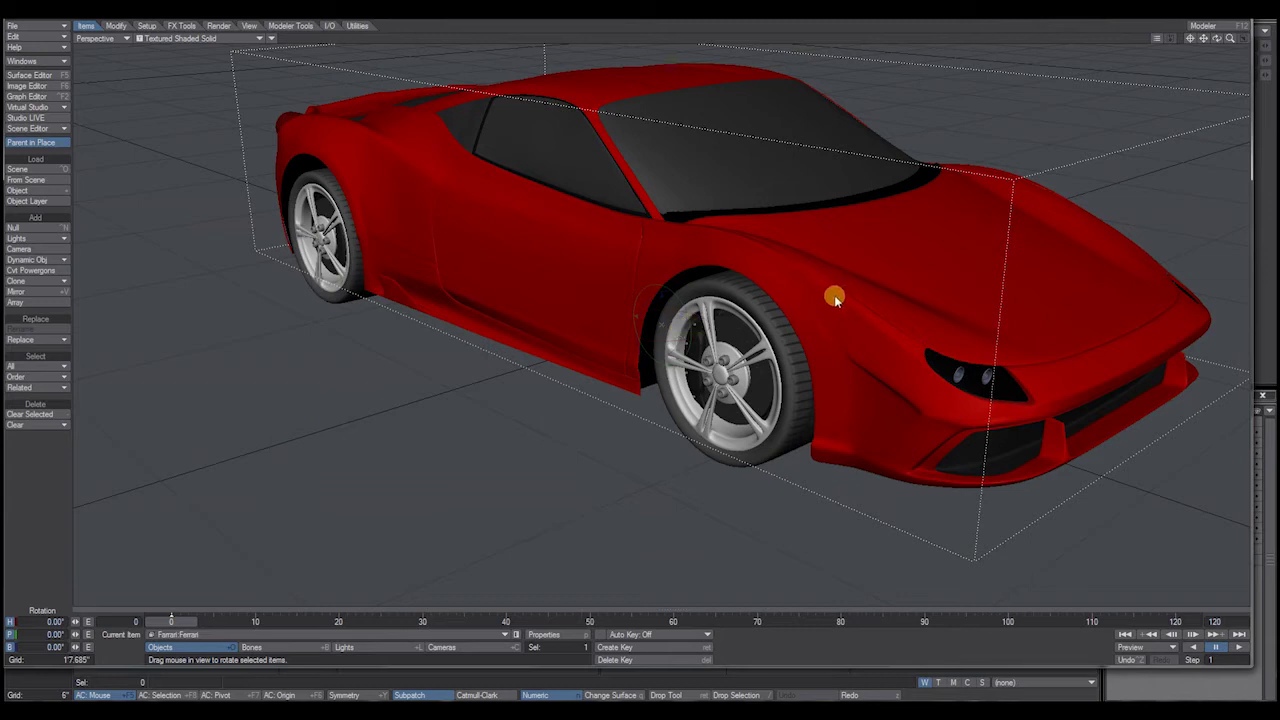
Step: Examine the car model from all sides in the perspective view
{"action": "left_click_drag", "start_coordinate": [834, 333], "coordinate": [515, 345], "text": "alt"}
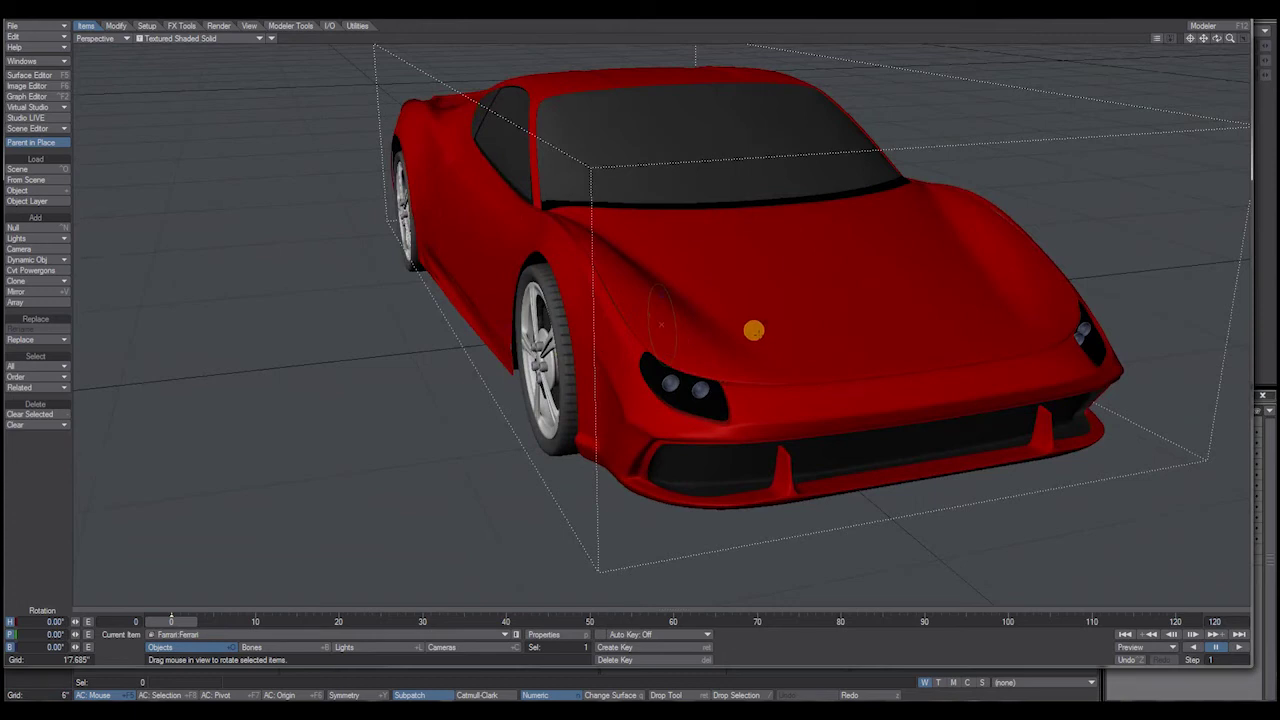
{"action": "mouse_move", "coordinate": [893, 332]}
{"action": "left_mouse_down", "text": "alt"}
{"action": "mouse_move", "coordinate": [1100, 345]}
{"action": "mouse_move", "coordinate": [1183, 300]}
{"action": "mouse_move", "coordinate": [1230, 300]}
{"action": "mouse_move", "coordinate": [900, 315]}
{"action": "left_mouse_up", "text": "alt"}
{"action": "left_click_drag", "start_coordinate": [560, 255], "coordinate": [1130, 255], "text": "alt"}
{"action": "left_click_drag", "start_coordinate": [620, 262], "coordinate": [1080, 194], "text": "alt"}
{"action": "left_click_drag", "start_coordinate": [1031, 288], "coordinate": [1023, 247], "text": "alt"}
{"action": "left_click_drag", "start_coordinate": [776, 272], "coordinate": [400, 303], "text": "alt"}
{"action": "left_click_drag", "start_coordinate": [540, 270], "coordinate": [587, 247], "text": "alt"}
{"action": "left_click_drag", "start_coordinate": [787, 258], "coordinate": [1129, 109], "text": "alt"}
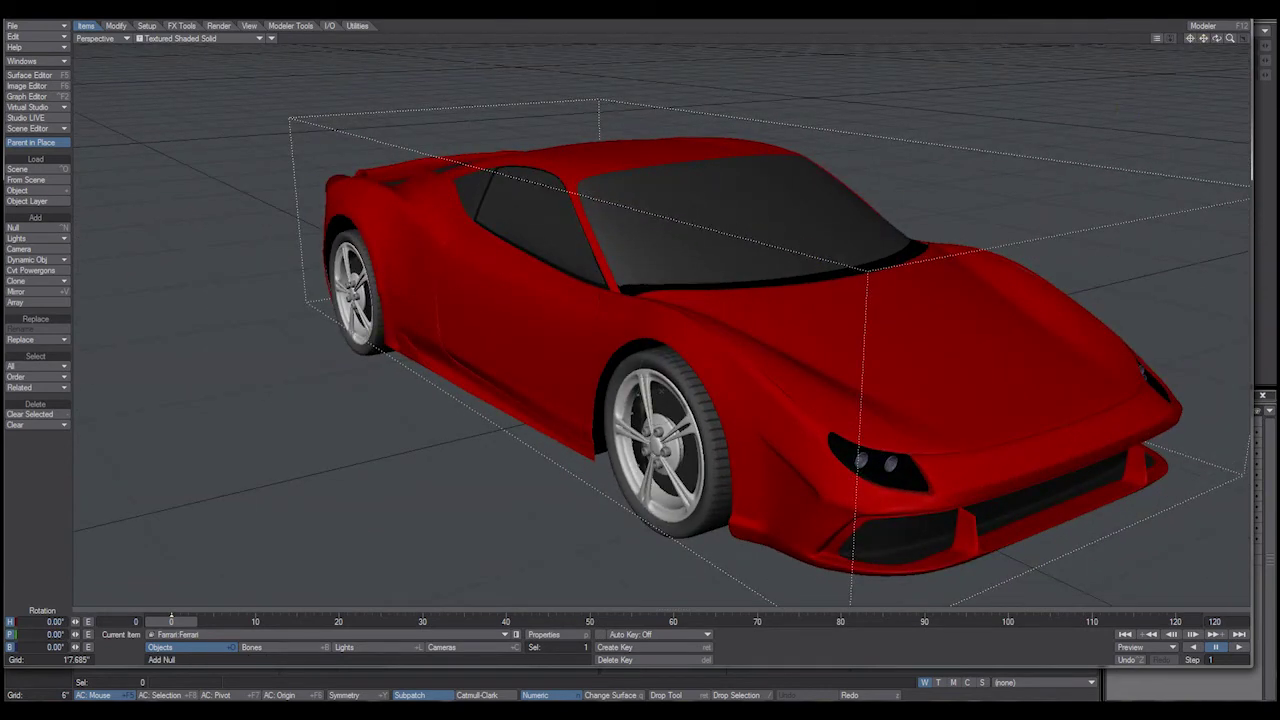
Step: Switch to Unity and create a new 3D project named Ferrari_tutorial
{"action": "key", "text": "F12"}
{"action": "left_click", "coordinate": [966, 297]}
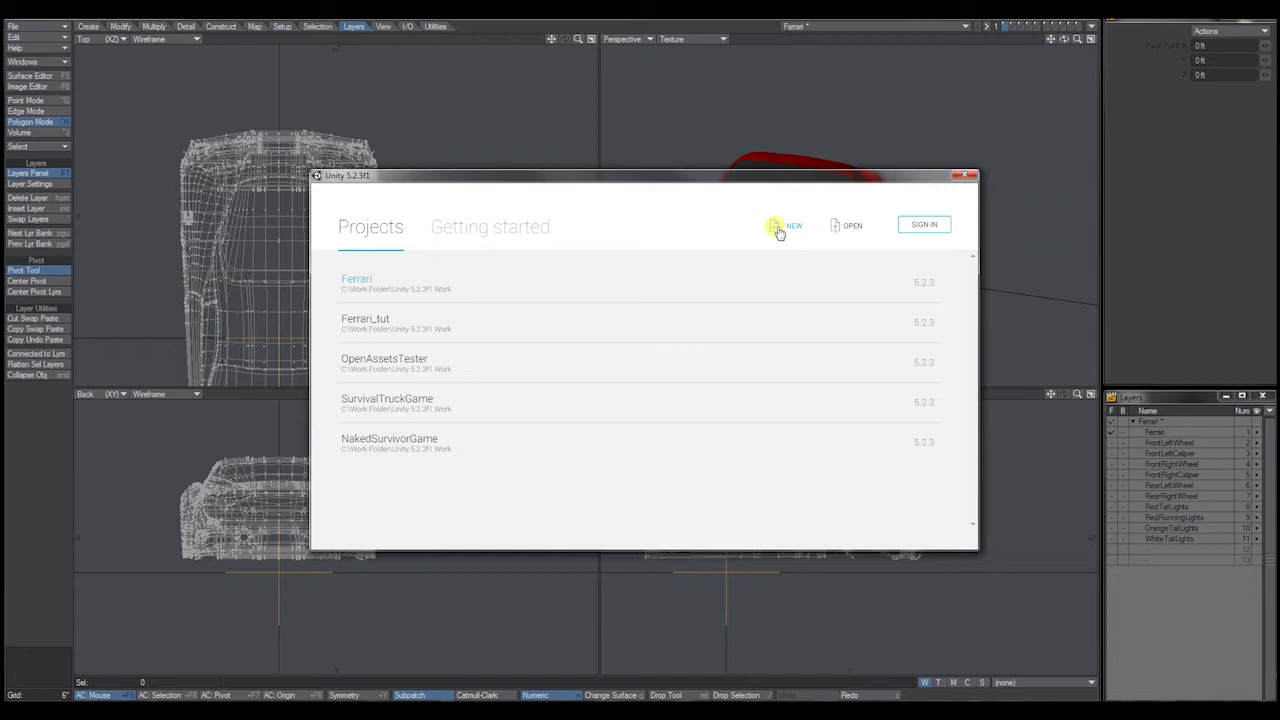
{"action": "left_click", "coordinate": [778, 230]}
{"action": "left_click_drag", "start_coordinate": [642, 321], "coordinate": [508, 330]}
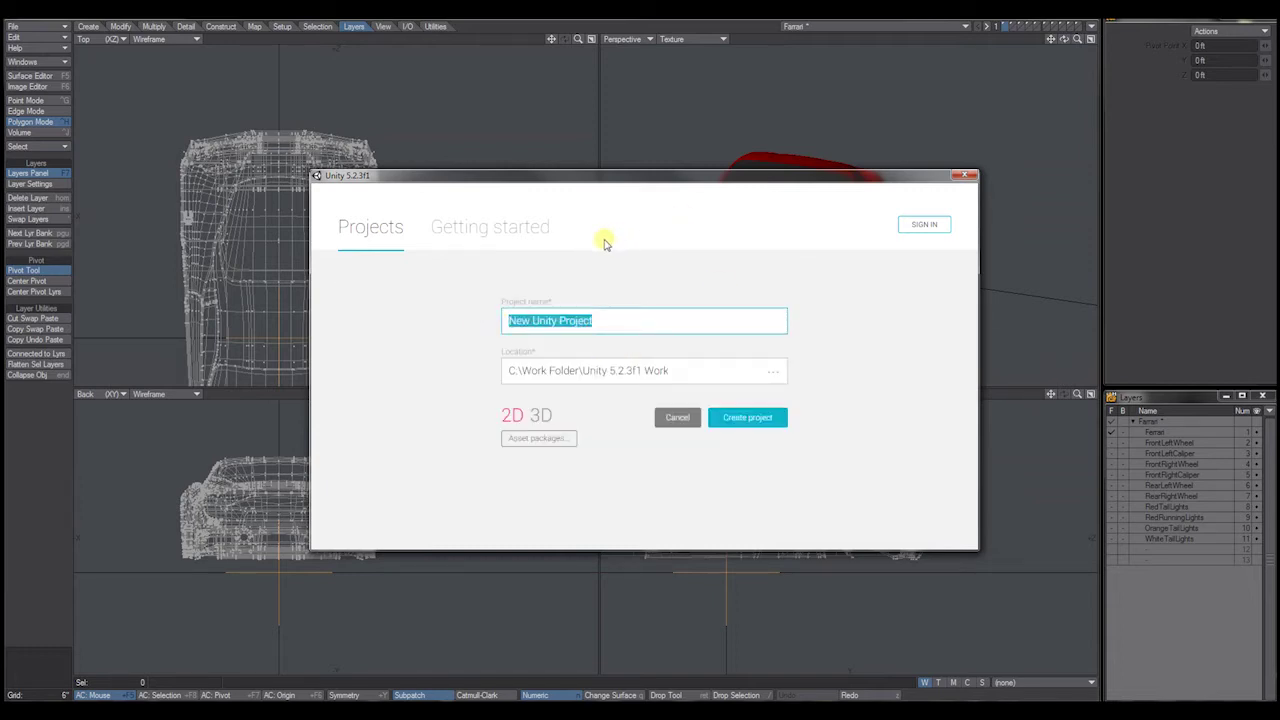
{"action": "type", "text": "Ferrari_tutorial"}
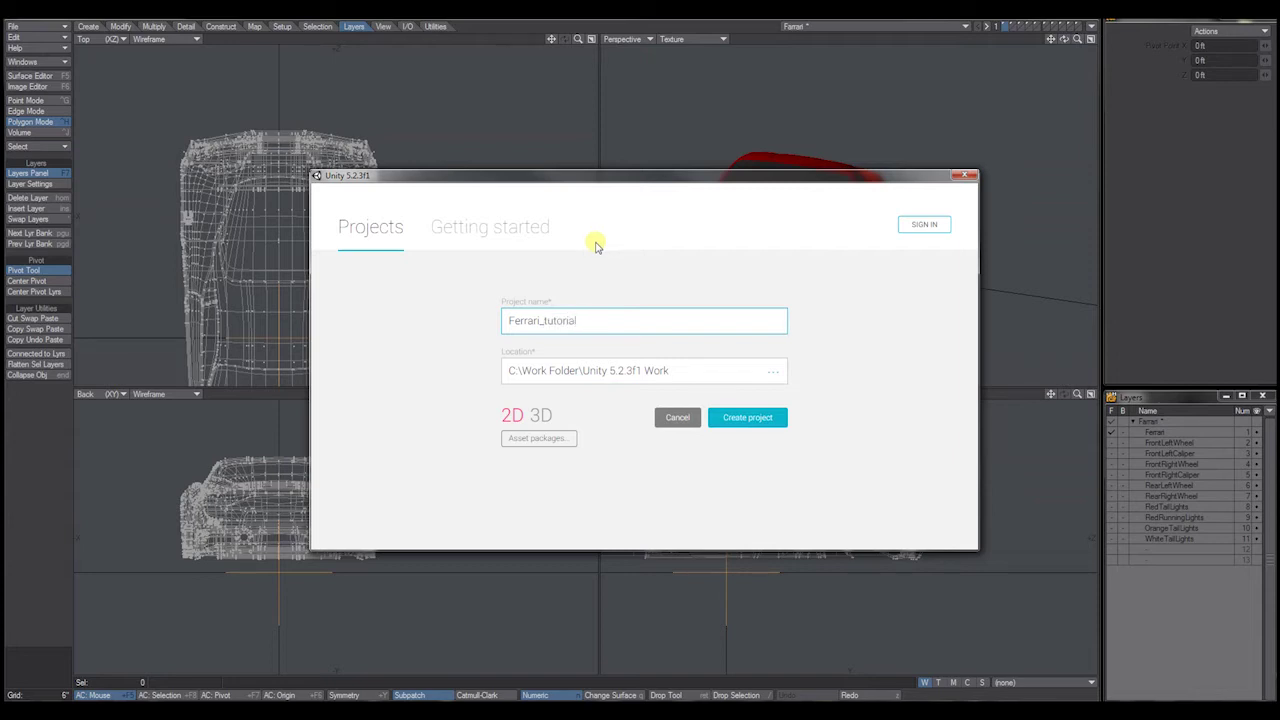
{"action": "left_click", "coordinate": [545, 421]}
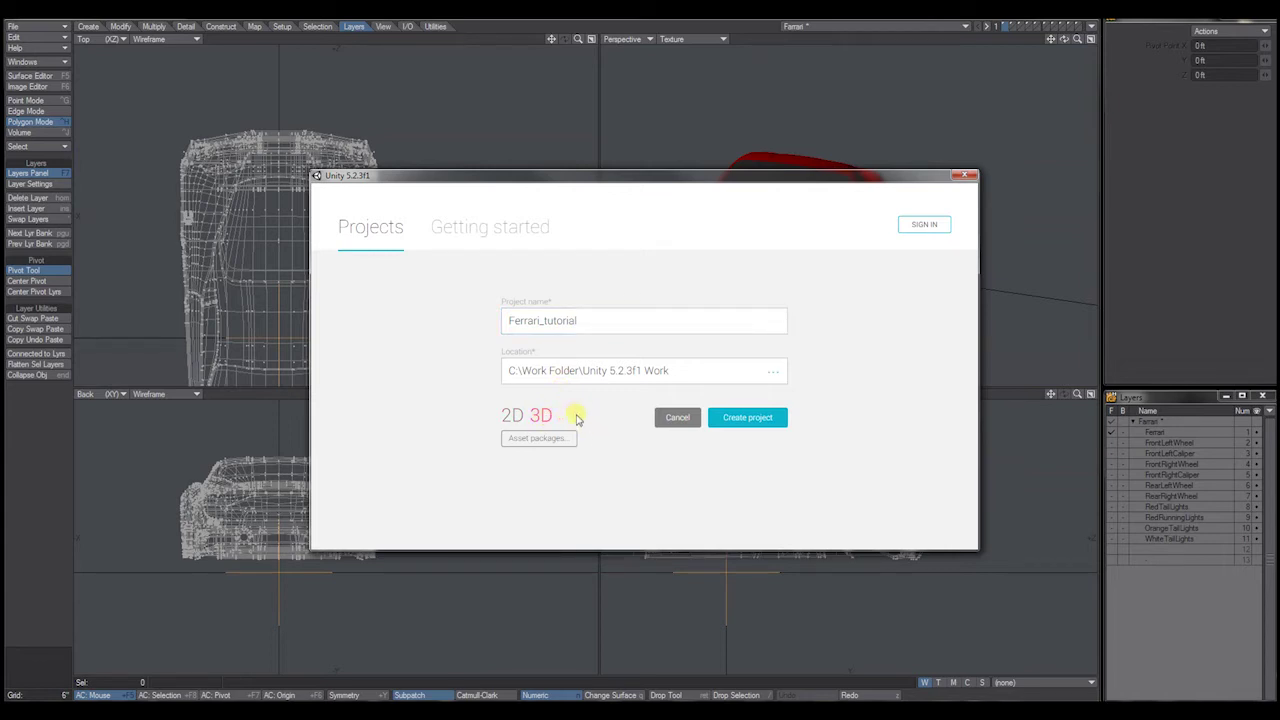
{"action": "left_click", "coordinate": [745, 418]}
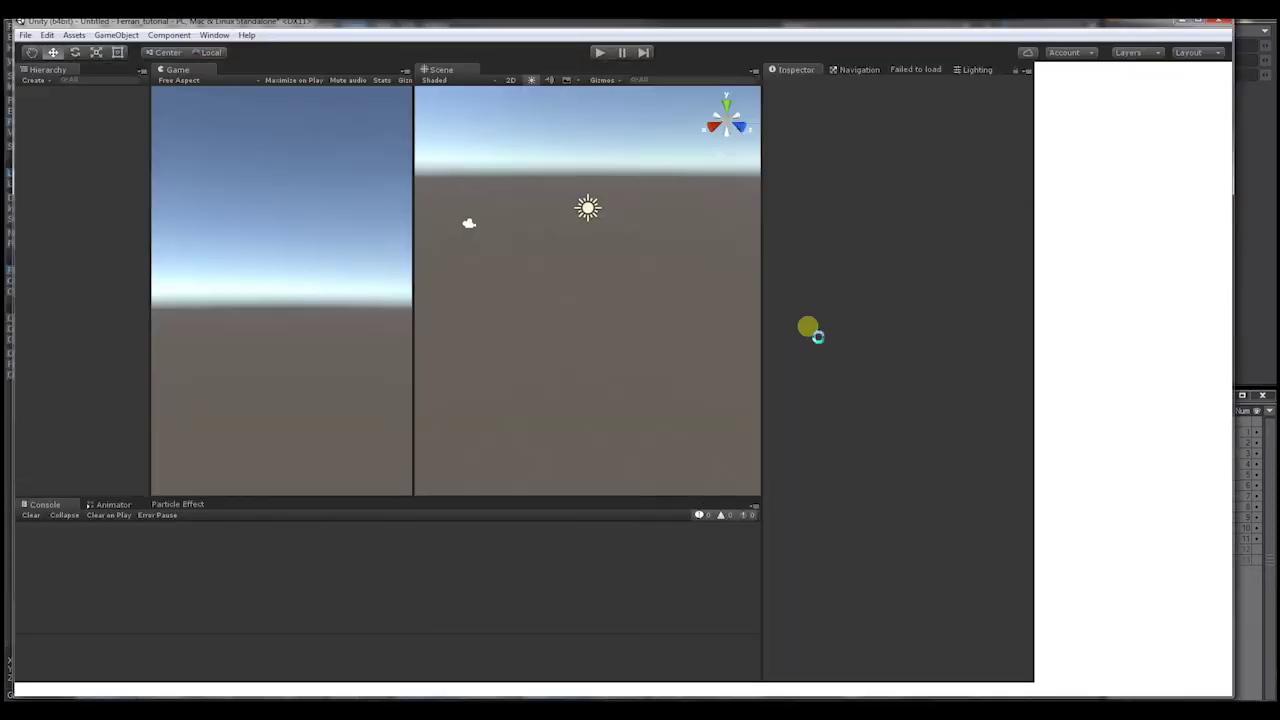
{"action": "left_click_drag", "start_coordinate": [665, 23], "coordinate": [655, 13]}
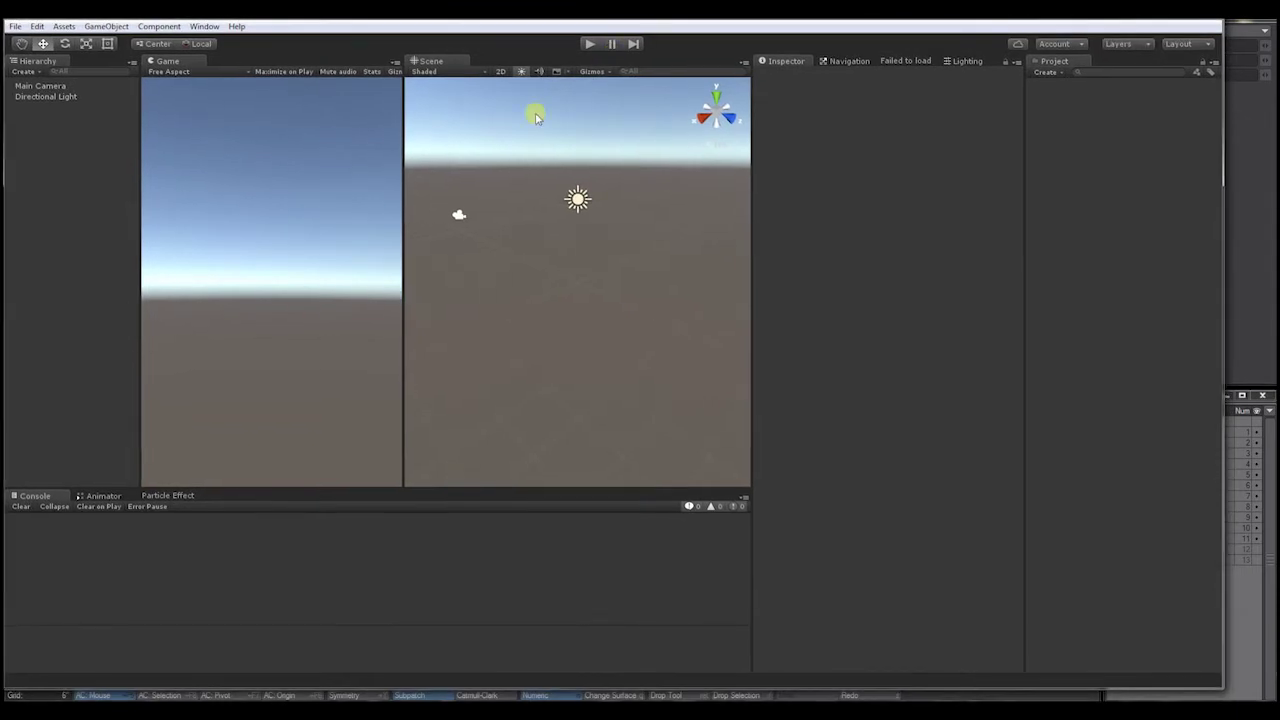
Step: Start importing the Vehicles standard asset package into the project
{"action": "mouse_move", "coordinate": [600, 243]}
{"action": "right_mouse_down"}
{"action": "mouse_move", "coordinate": [610, 270]}
{"action": "mouse_move", "coordinate": [566, 277]}
{"action": "mouse_move", "coordinate": [592, 276]}
{"action": "right_mouse_up"}
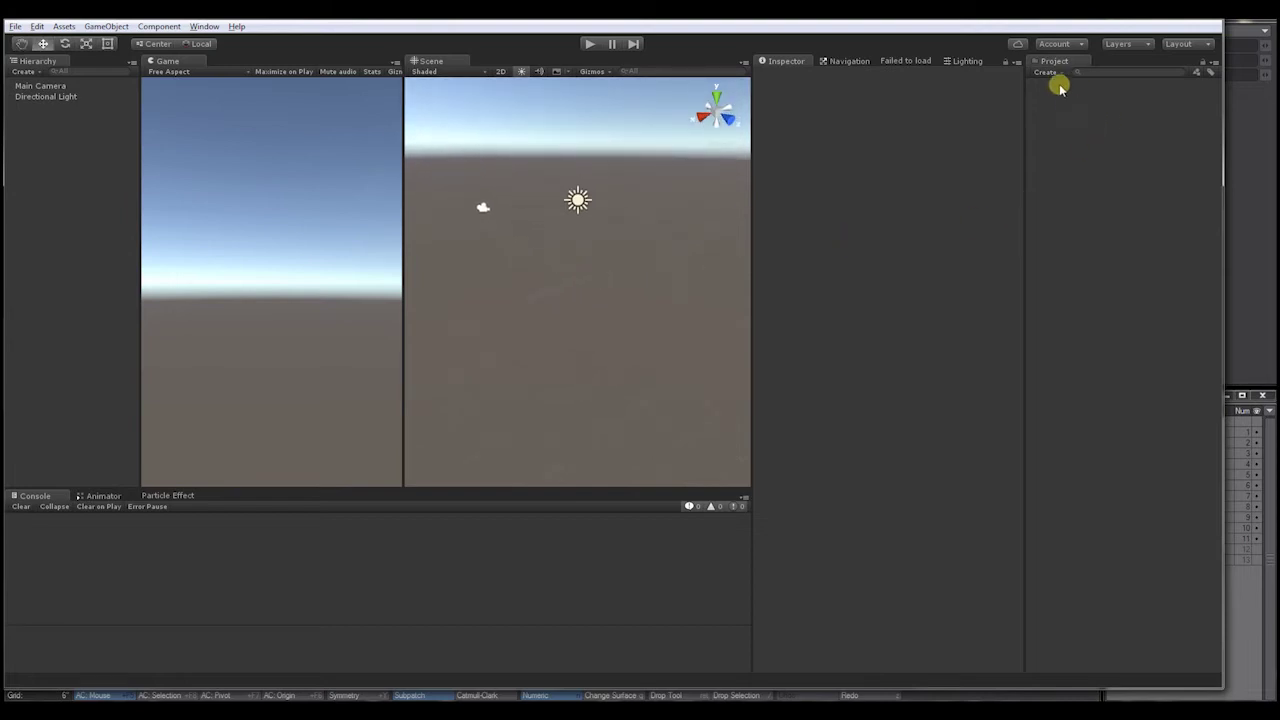
{"action": "right_click", "coordinate": [1111, 205]}
{"action": "mouse_move", "coordinate": [1157, 295]}
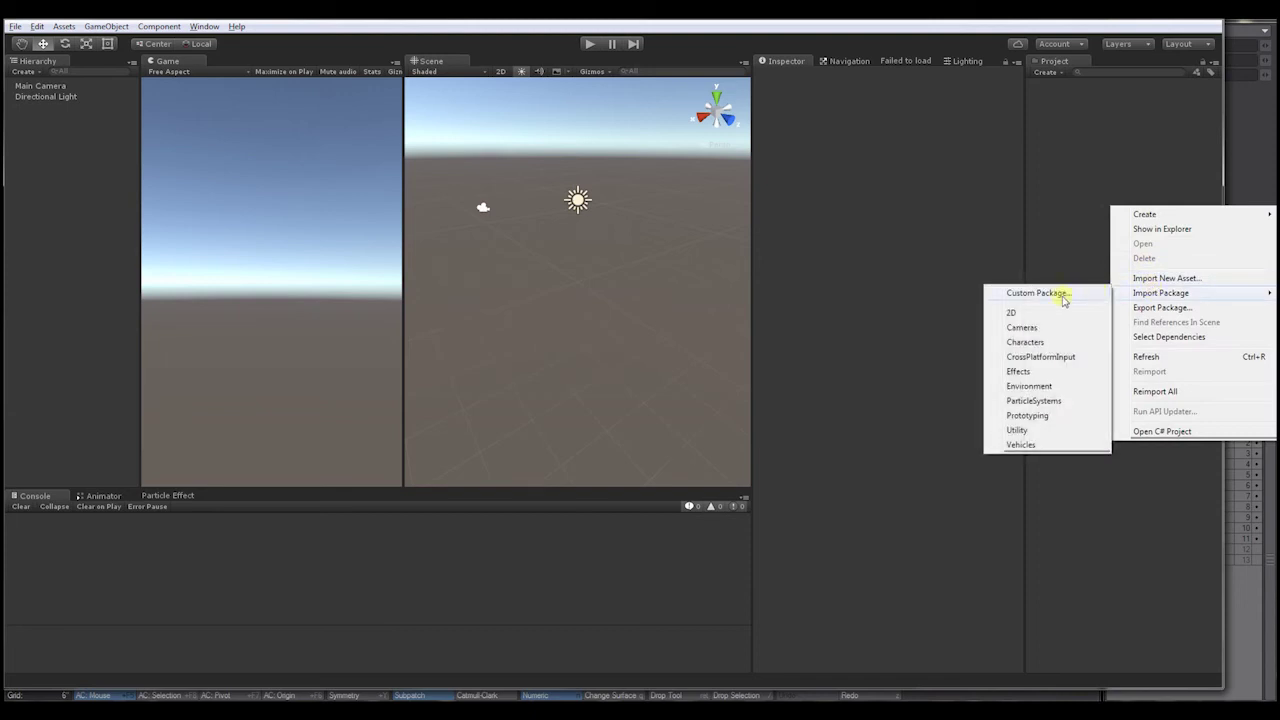
{"action": "left_click", "coordinate": [1035, 449]}
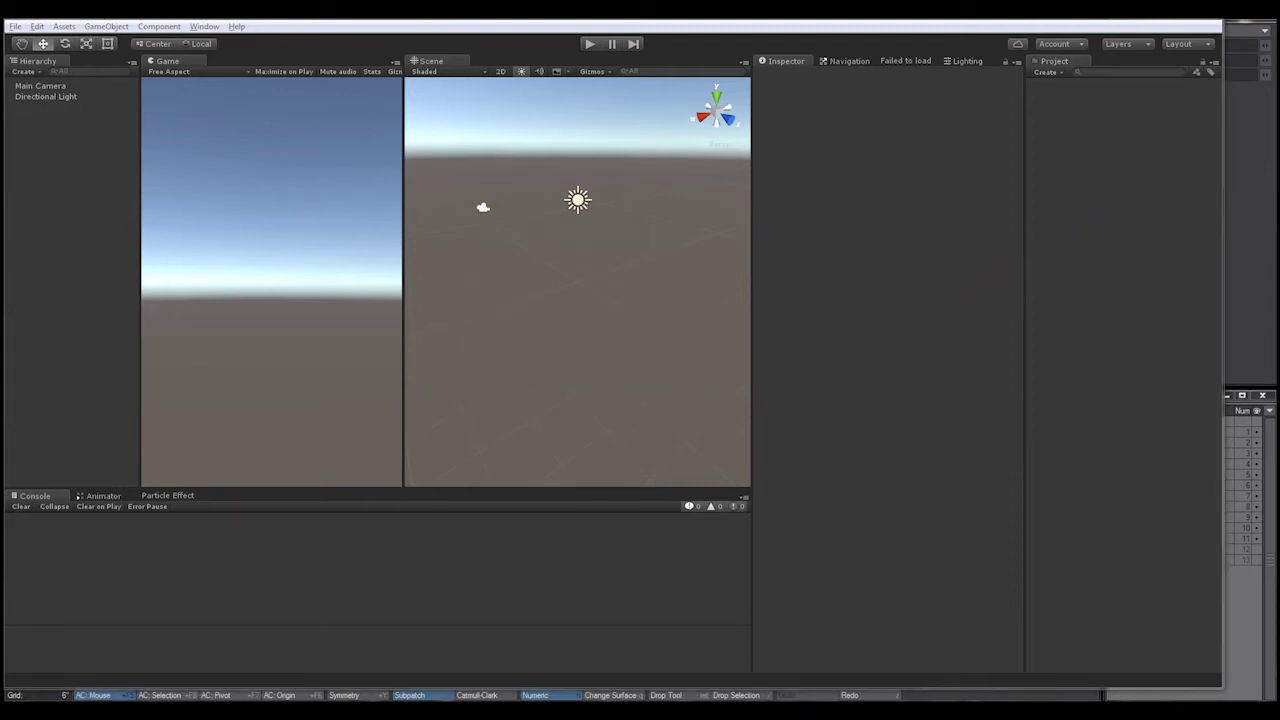
{"action": "left_click_drag", "start_coordinate": [614, 86], "coordinate": [588, 66]}
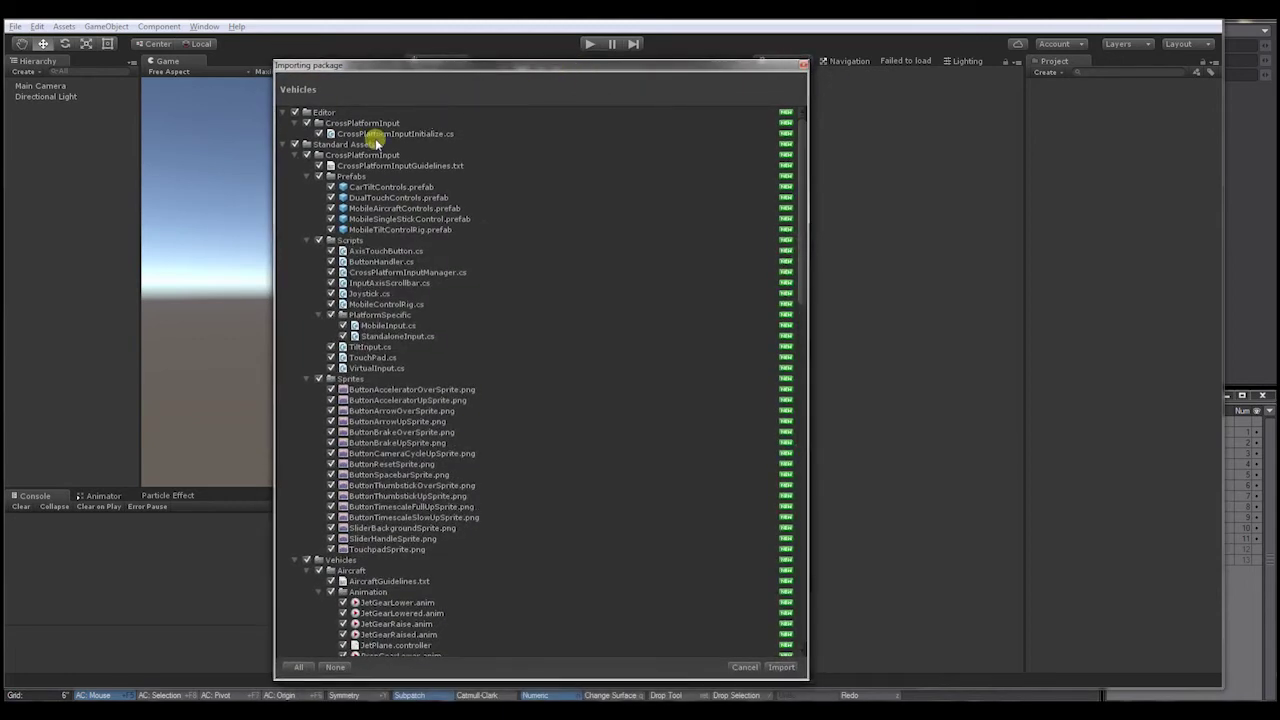
{"action": "left_click_drag", "start_coordinate": [391, 64], "coordinate": [337, 48]}
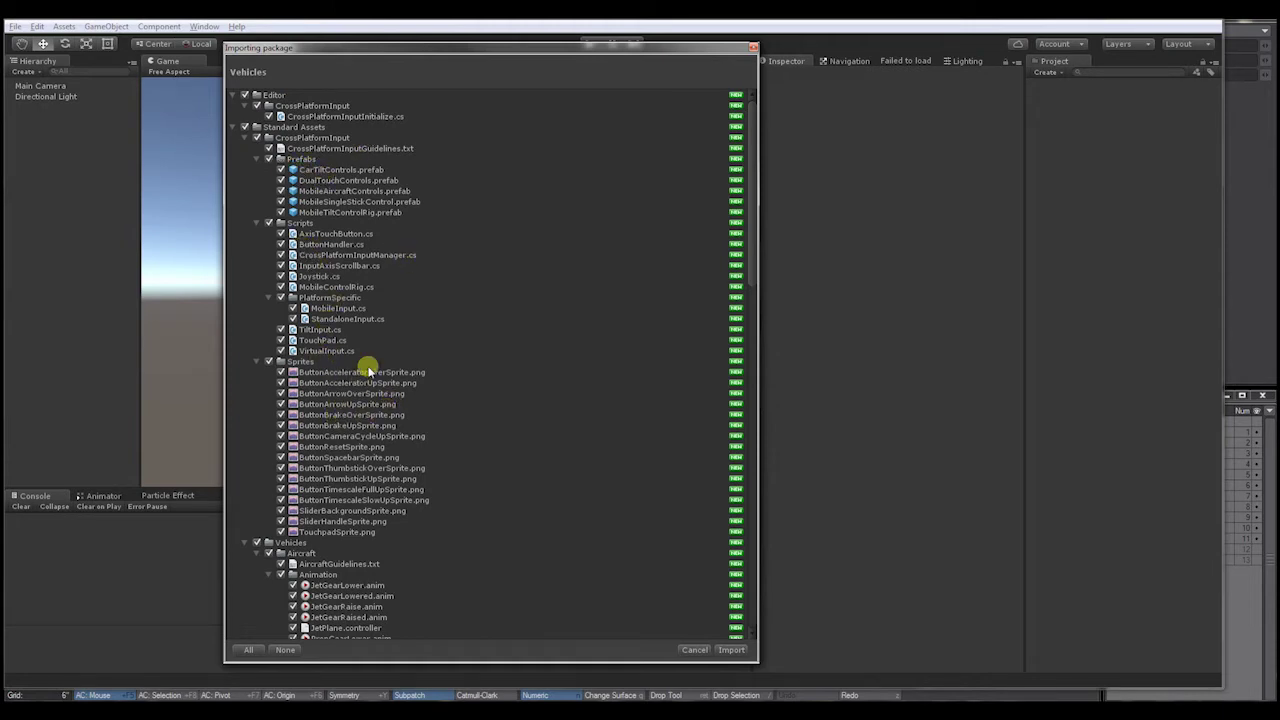
{"action": "left_click_drag", "start_coordinate": [751, 170], "coordinate": [751, 229]}
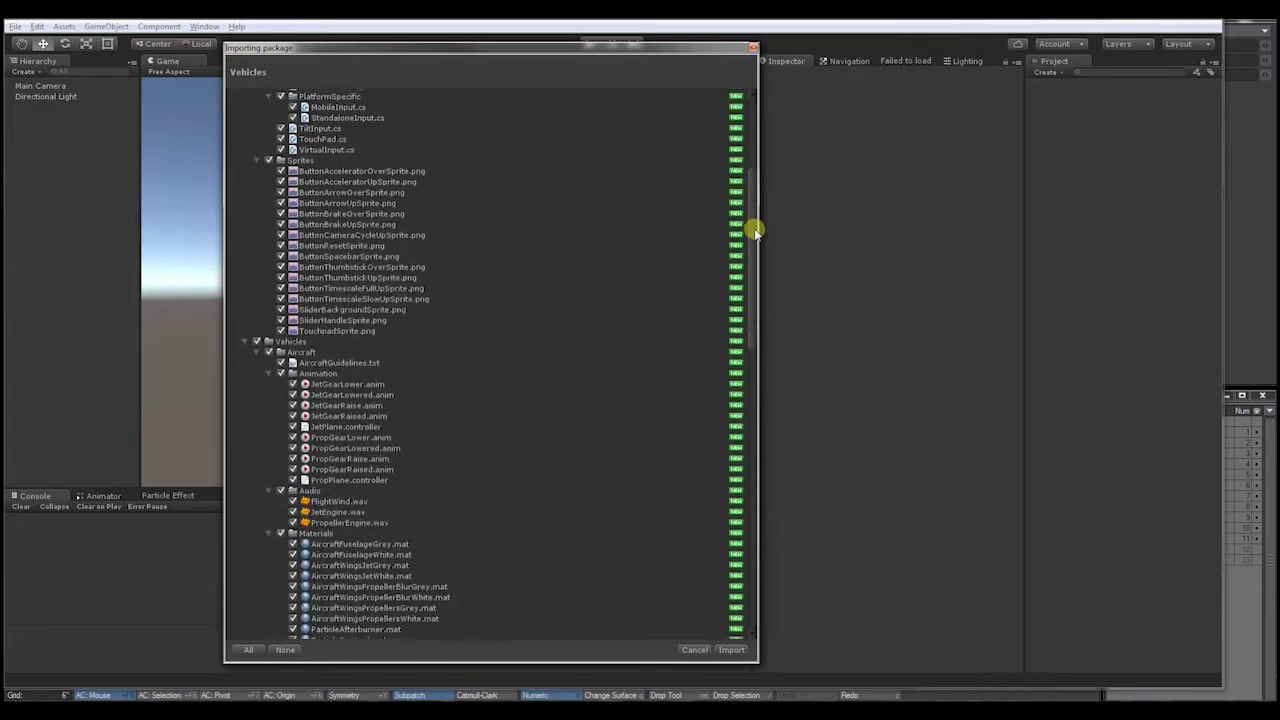
Step: Exclude the Aircraft folder from the Vehicles package import and collapse it
{"action": "left_click", "coordinate": [269, 350]}
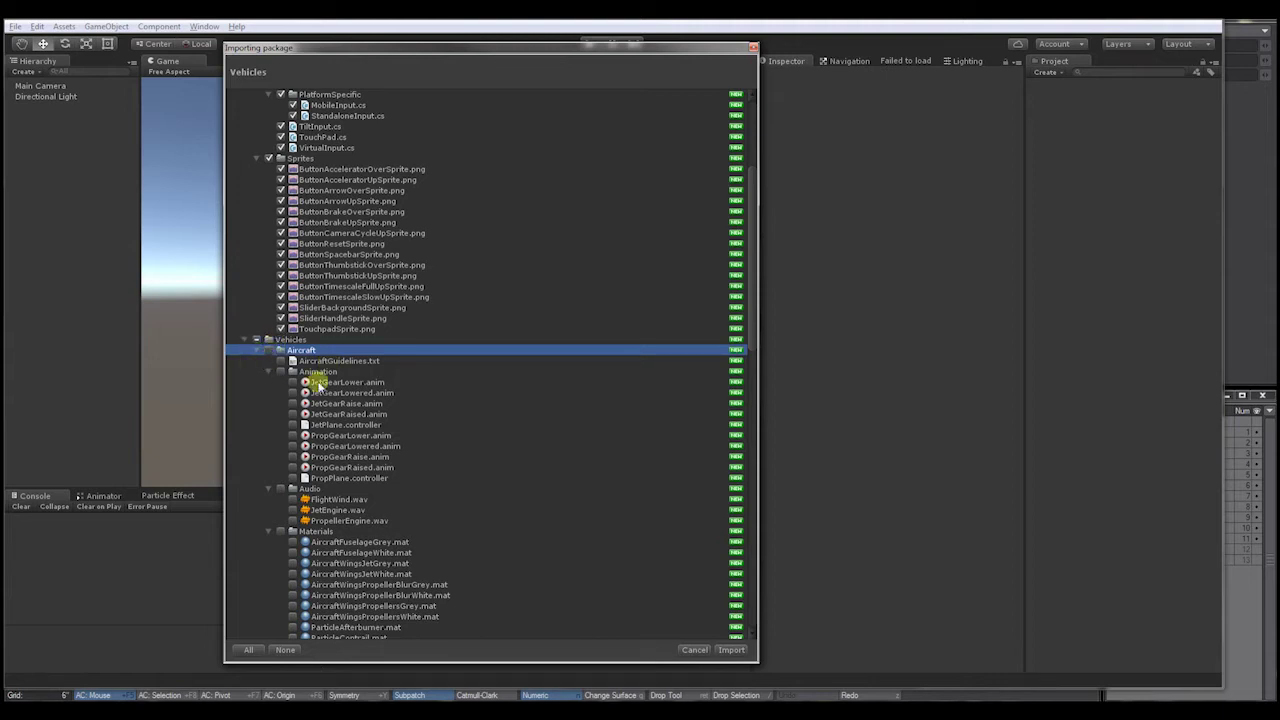
{"action": "scroll", "coordinate": [477, 417], "scroll_direction": "down", "scroll_amount": 10}
{"action": "scroll", "coordinate": [499, 423], "scroll_direction": "down", "scroll_amount": 3}
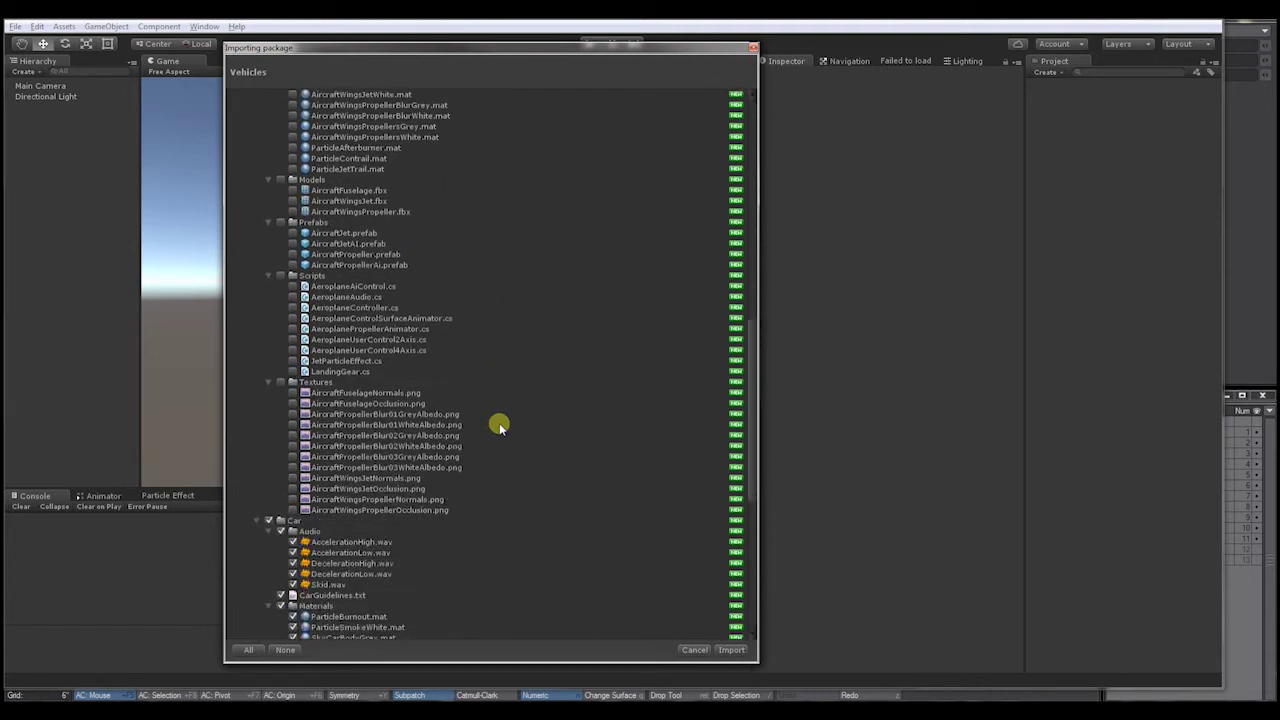
{"action": "scroll", "coordinate": [300, 444], "scroll_direction": "up", "scroll_amount": 11}
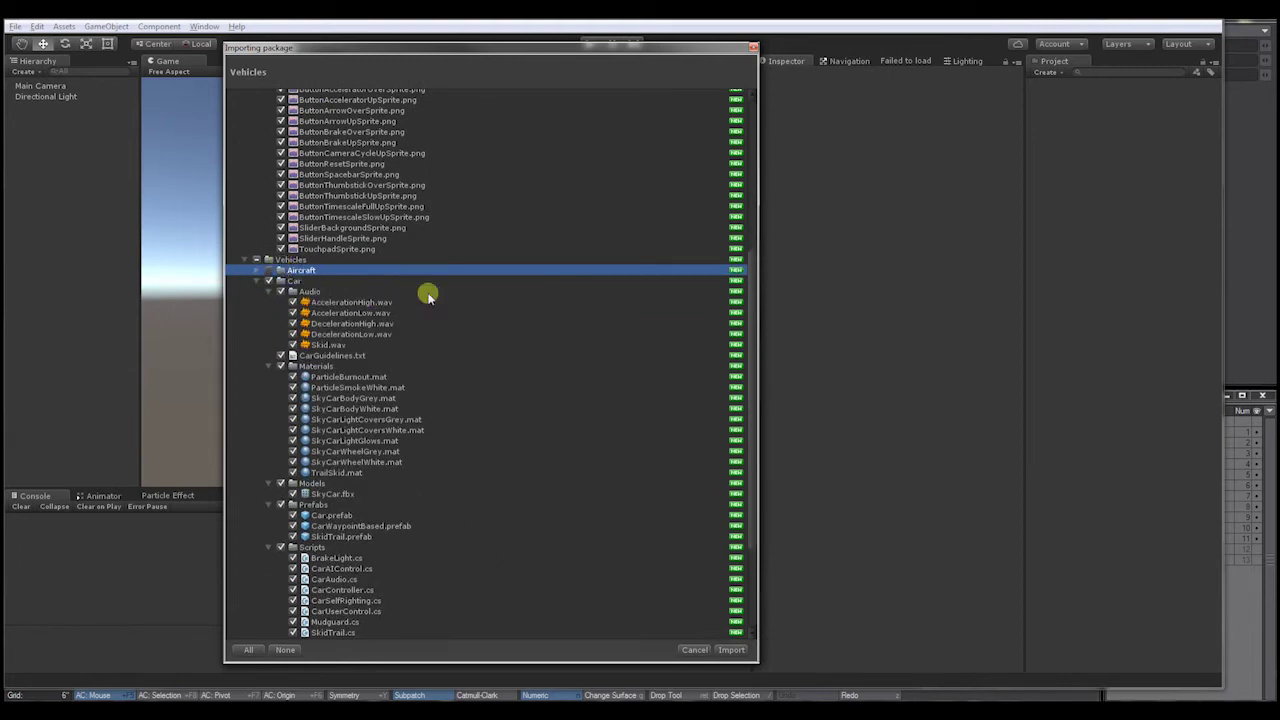
{"action": "key", "text": "Left"}
{"action": "scroll", "coordinate": [544, 364], "scroll_direction": "up", "scroll_amount": 3}
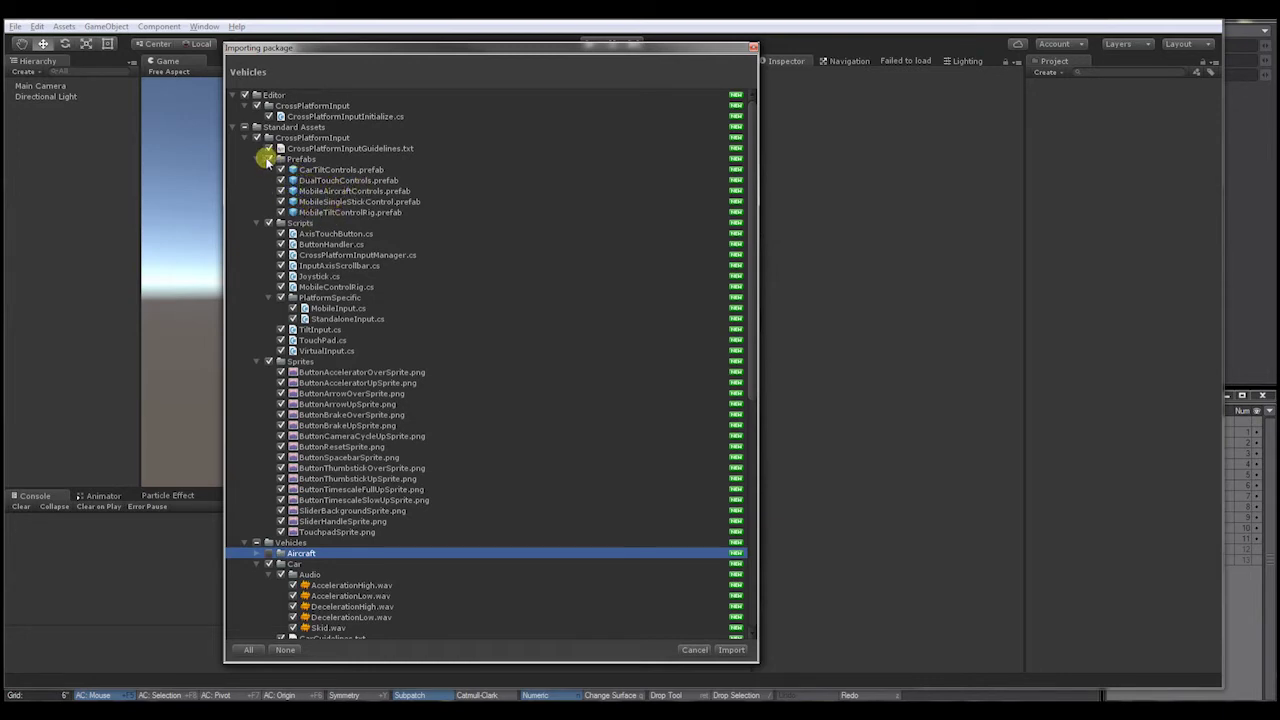
Step: Exclude the CrossPlatformInput Prefabs folder and import the remaining Vehicles package contents
{"action": "left_click", "coordinate": [268, 160]}
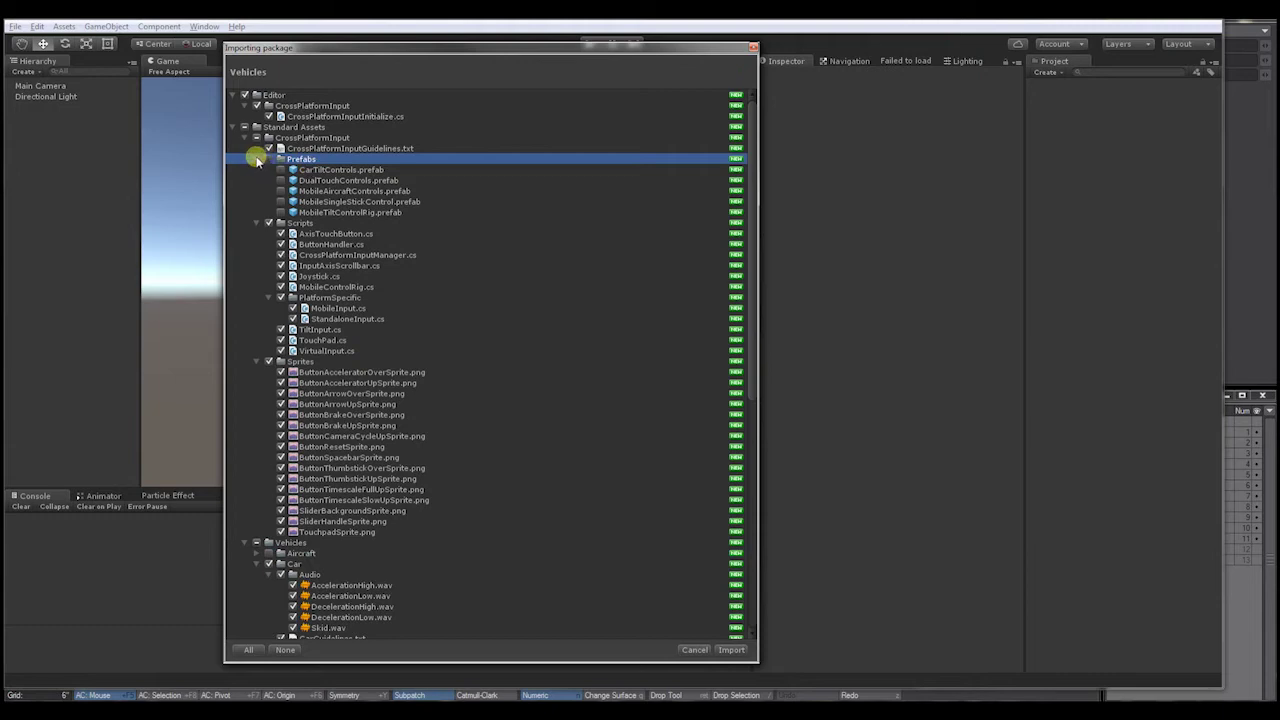
{"action": "left_click", "coordinate": [257, 160]}
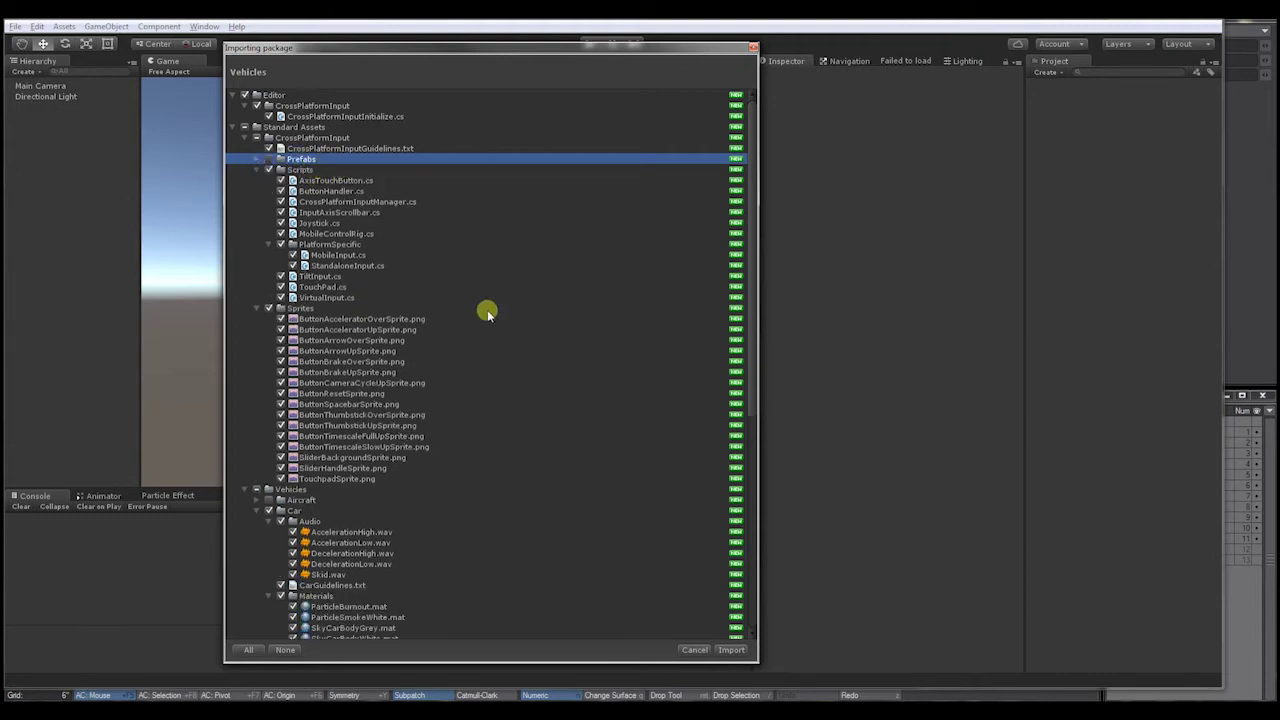
{"action": "scroll", "coordinate": [487, 313], "scroll_direction": "down", "scroll_amount": 10}
{"action": "scroll", "coordinate": [540, 368], "scroll_direction": "down", "scroll_amount": 2}
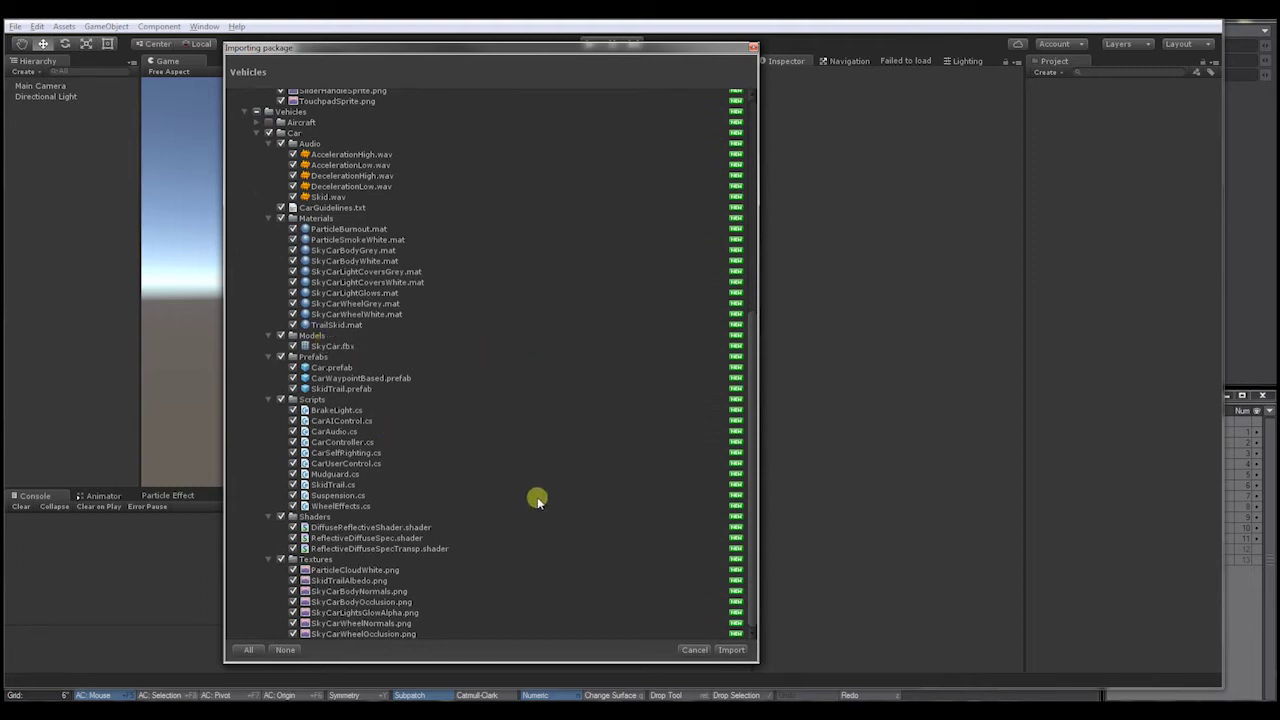
{"action": "scroll", "coordinate": [550, 515], "scroll_direction": "up", "scroll_amount": 12}
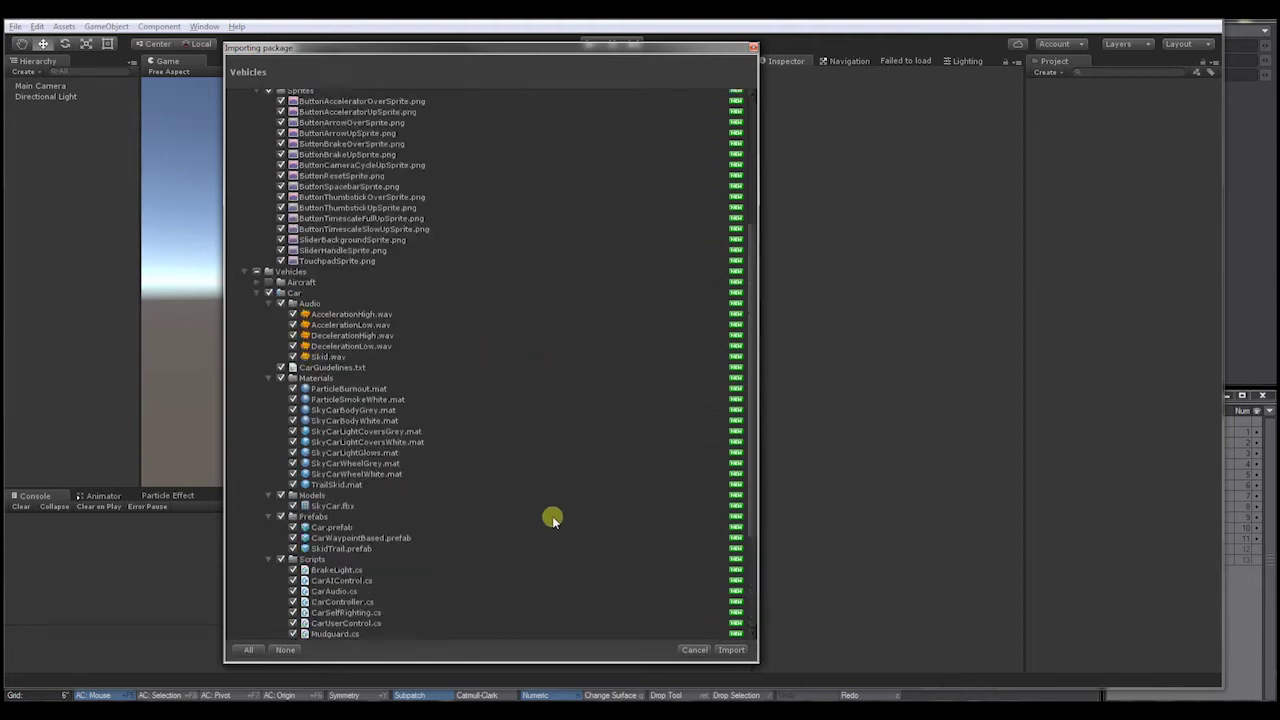
{"action": "left_click", "coordinate": [733, 649]}
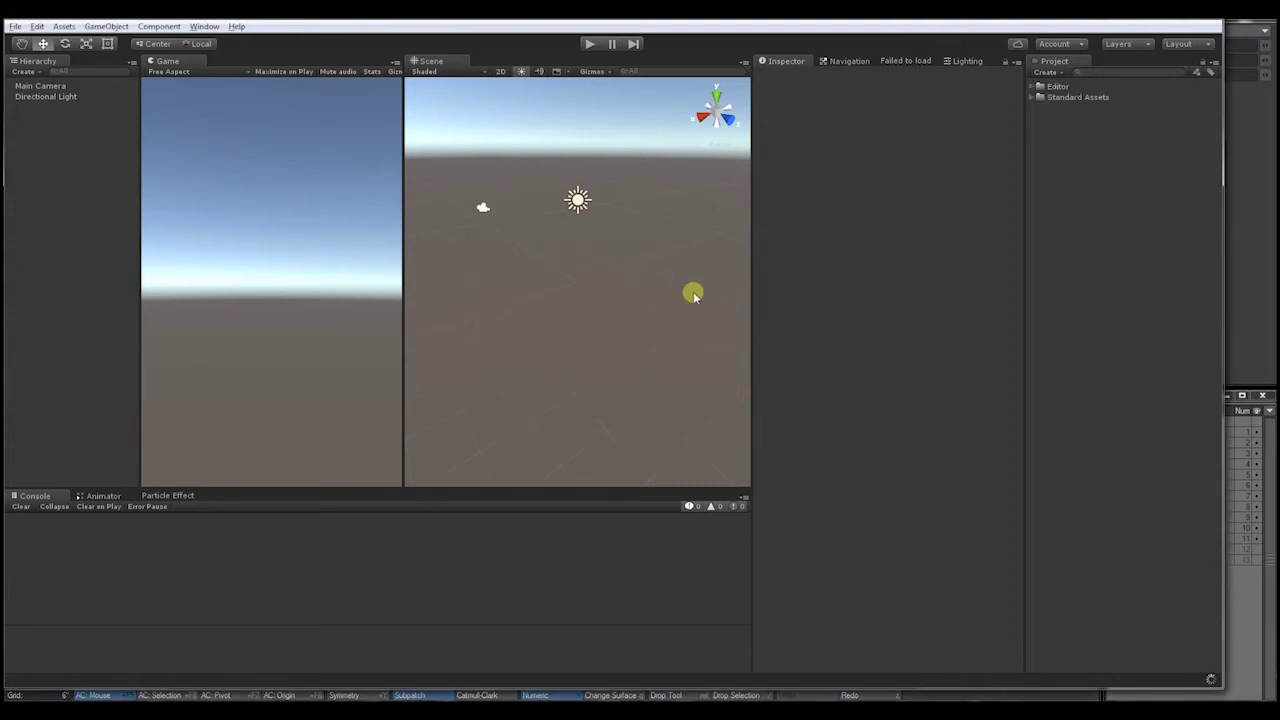
Step: Expand Standard Assets, Vehicles, Car and Prefabs in the project assets and select the Car prefab
{"action": "left_click", "coordinate": [1036, 97]}
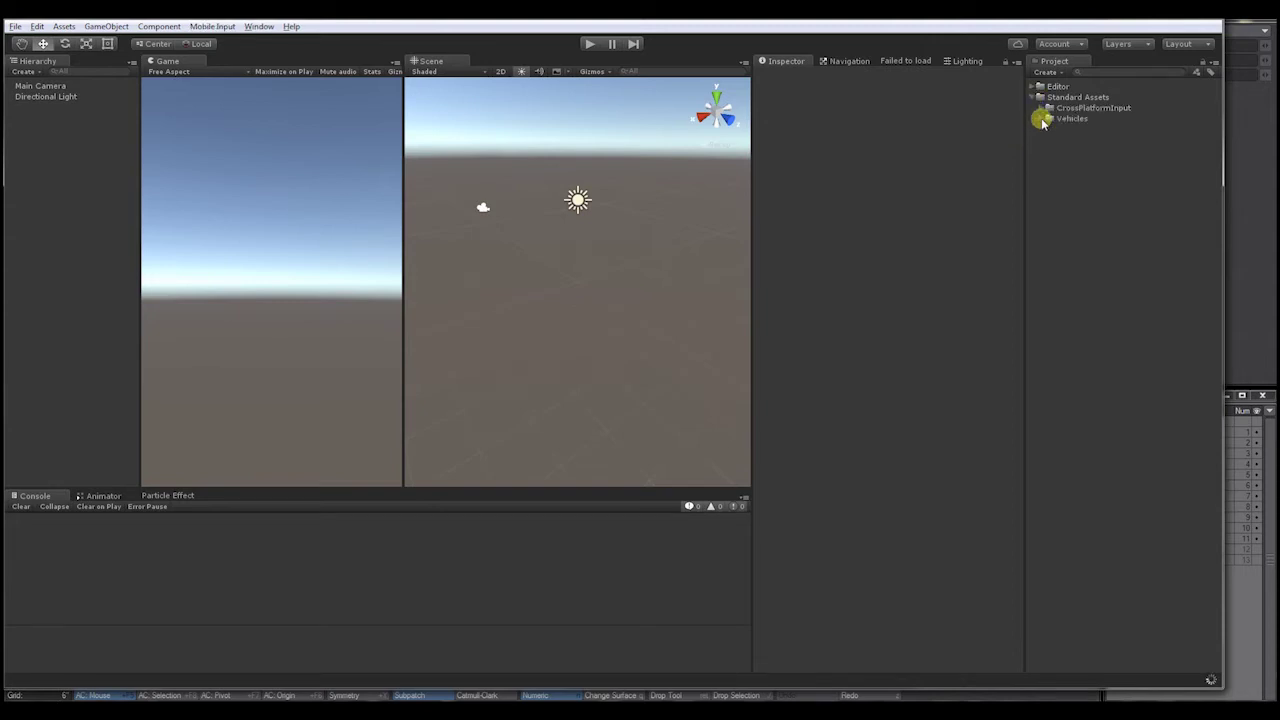
{"action": "left_click", "coordinate": [1040, 119]}
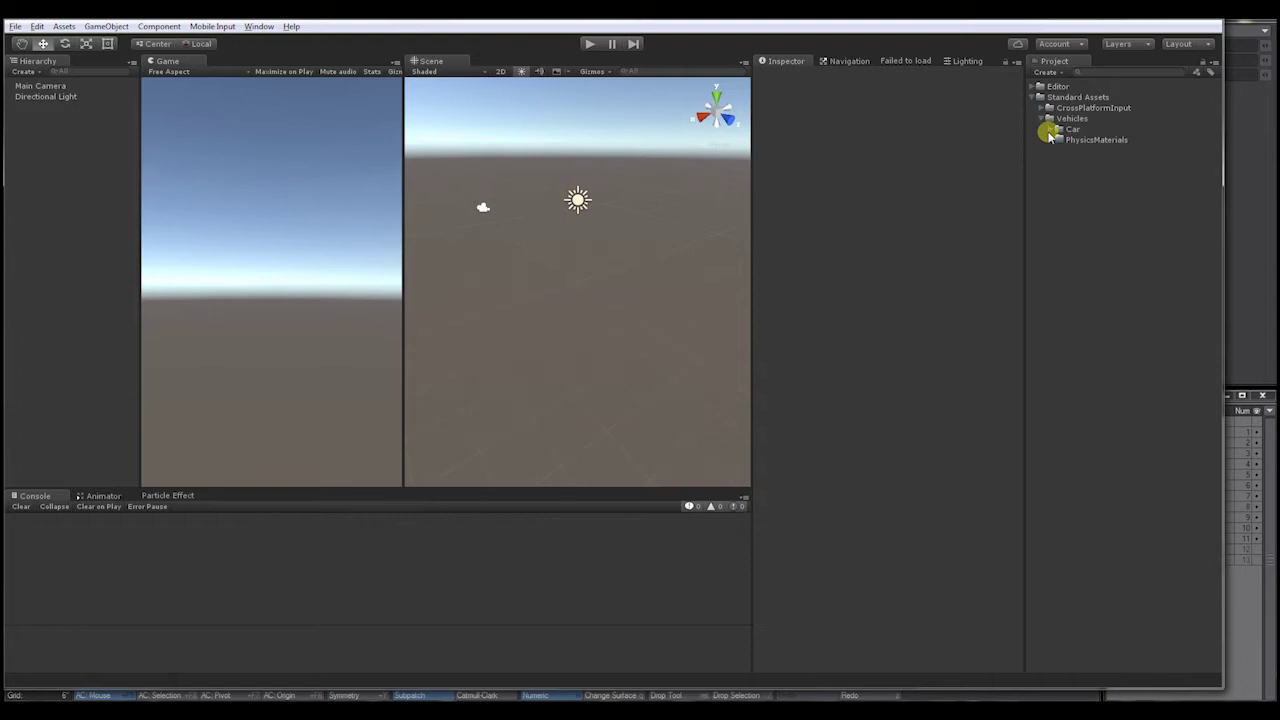
{"action": "left_click", "coordinate": [1049, 130]}
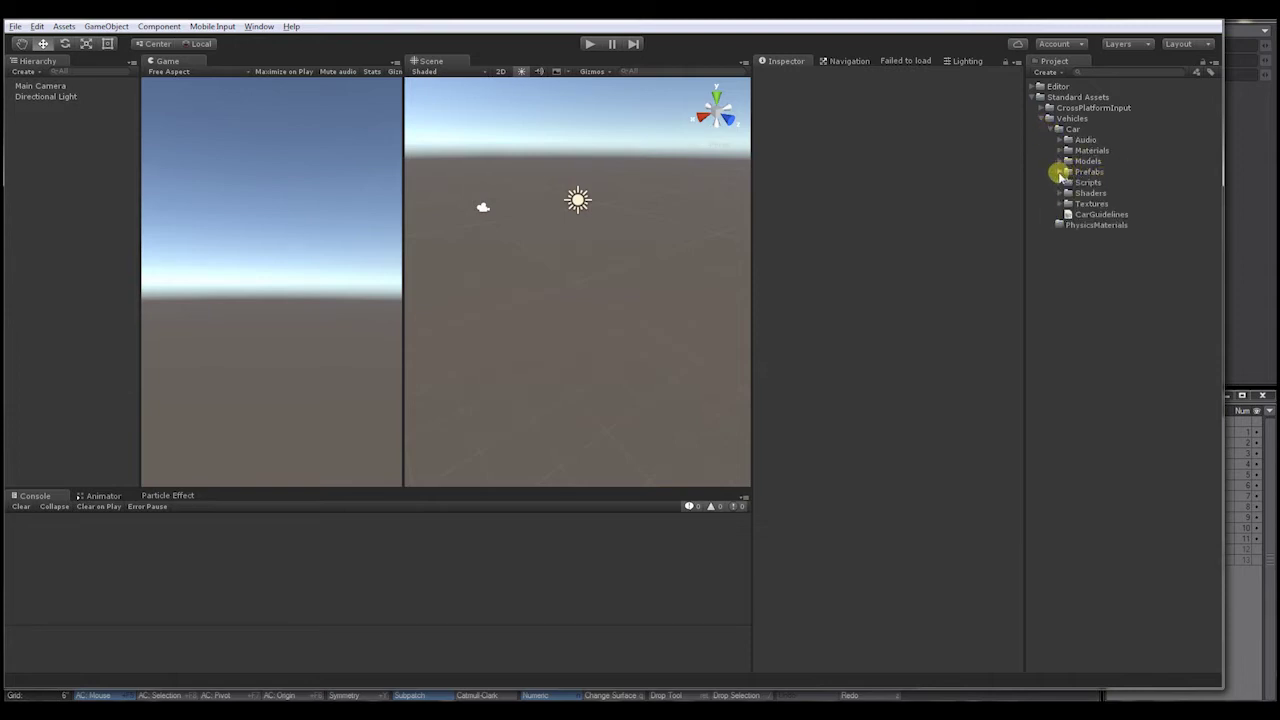
{"action": "left_click", "coordinate": [1060, 173]}
{"action": "mouse_move", "coordinate": [1077, 187]}
{"action": "left_mouse_down"}
{"action": "mouse_move", "coordinate": [600, 256]}
{"action": "mouse_move", "coordinate": [633, 273]}
{"action": "mouse_move", "coordinate": [1131, 200]}
{"action": "mouse_move", "coordinate": [1077, 187]}
{"action": "left_mouse_up"}
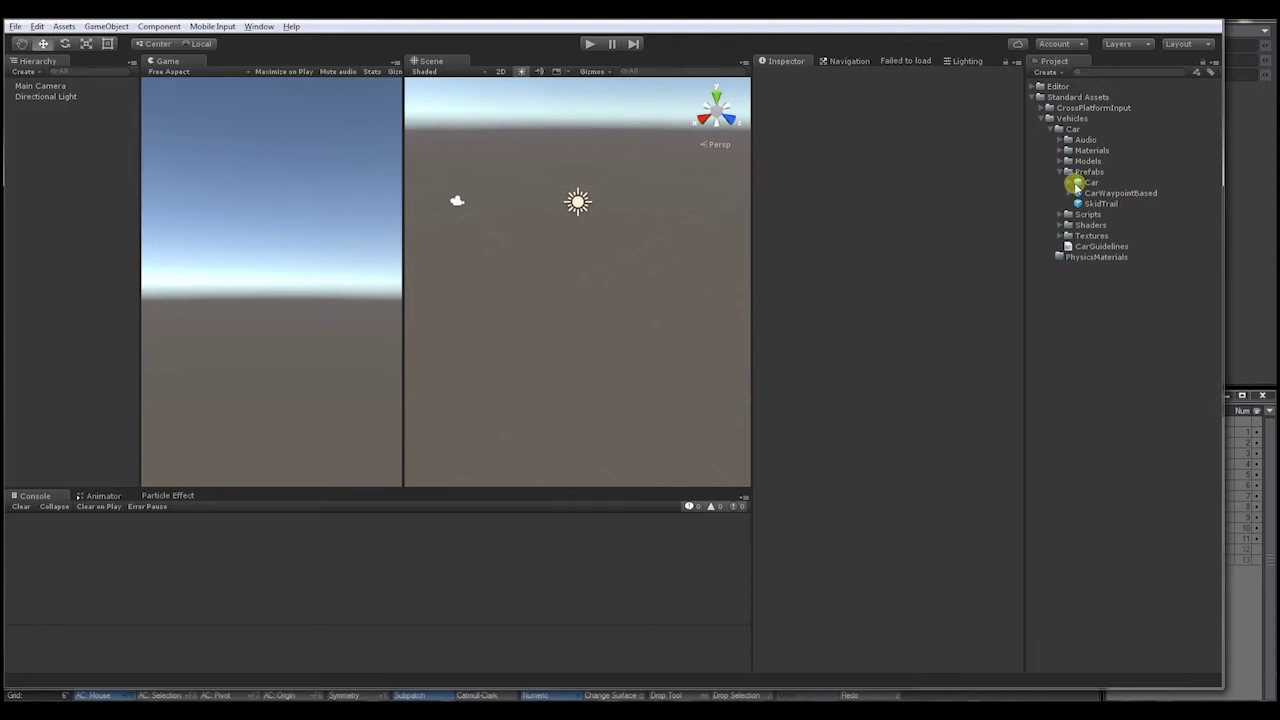
{"action": "left_click", "coordinate": [1079, 185]}
{"action": "mouse_move", "coordinate": [600, 277]}
{"action": "left_mouse_down", "text": "alt"}
{"action": "mouse_move", "coordinate": [609, 286]}
{"action": "mouse_move", "coordinate": [608, 266]}
{"action": "left_mouse_up", "text": "alt"}
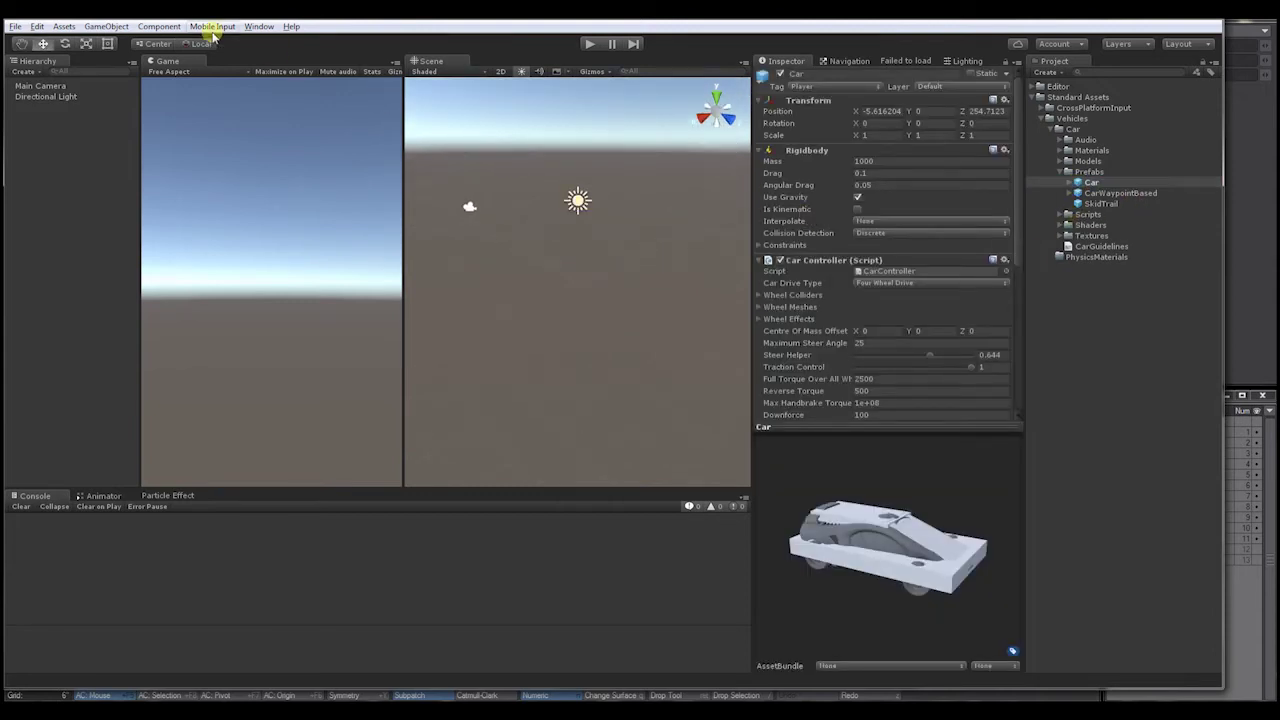
Step: Add a Terrain object to the scene
{"action": "left_click", "coordinate": [106, 26]}
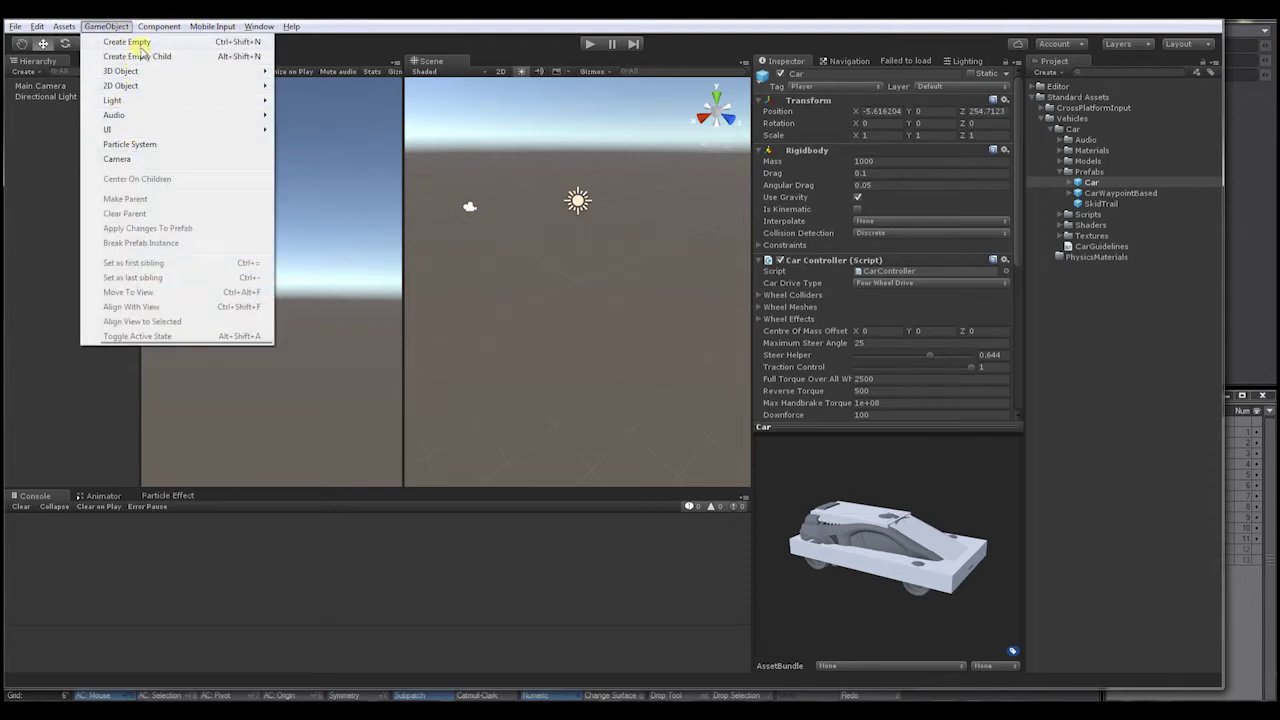
{"action": "mouse_move", "coordinate": [140, 72]}
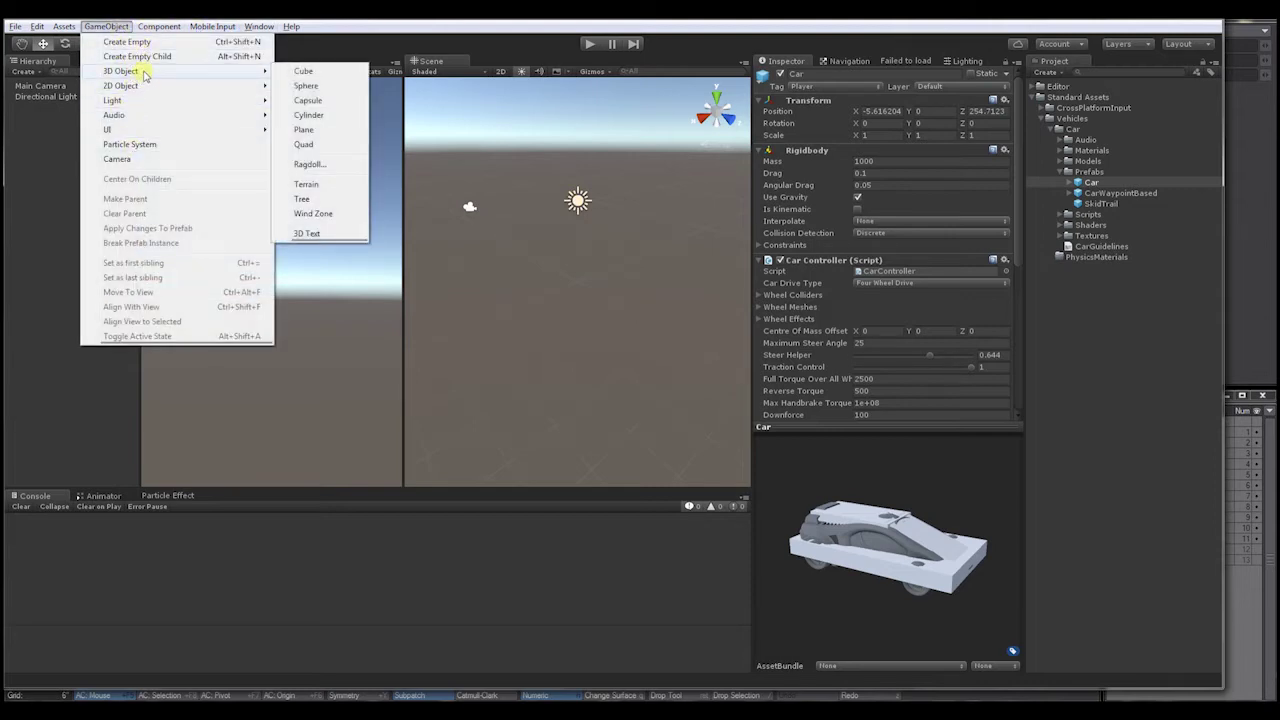
{"action": "left_click", "coordinate": [305, 184]}
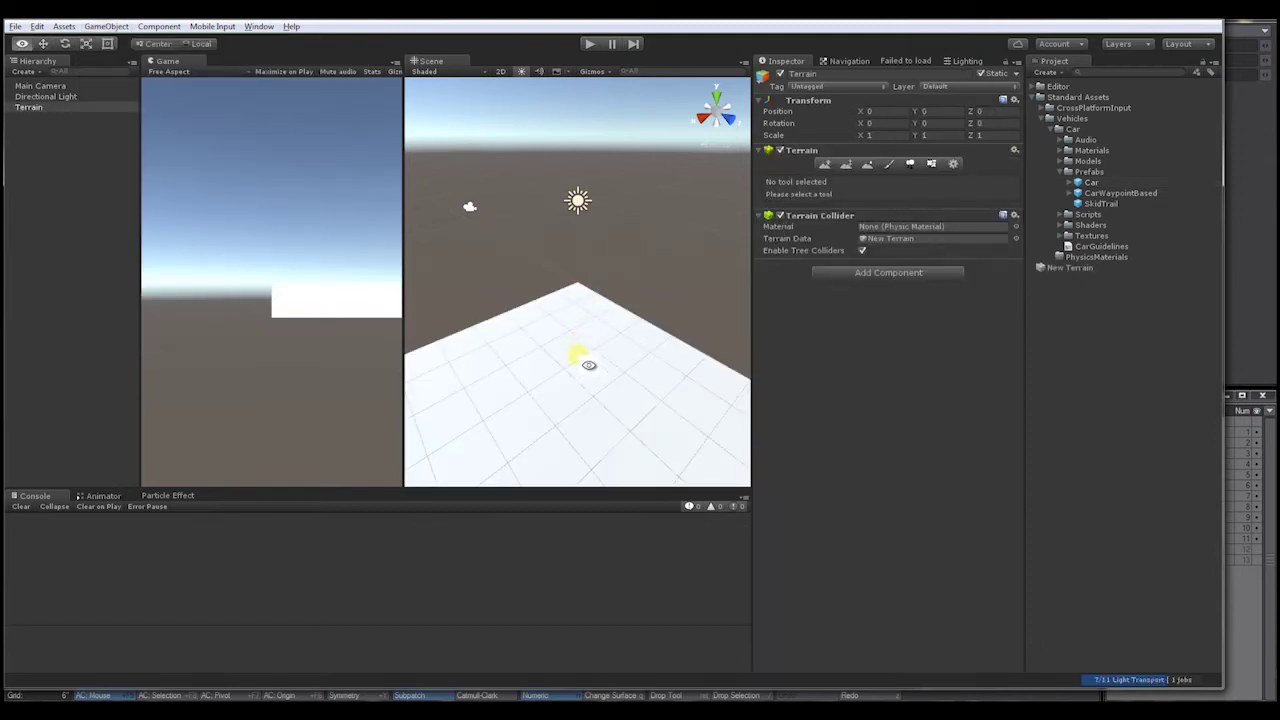
{"action": "scroll", "coordinate": [587, 350], "scroll_direction": "up", "scroll_amount": 3}
{"action": "left_click_drag", "start_coordinate": [585, 347], "coordinate": [943, 300], "text": "alt"}
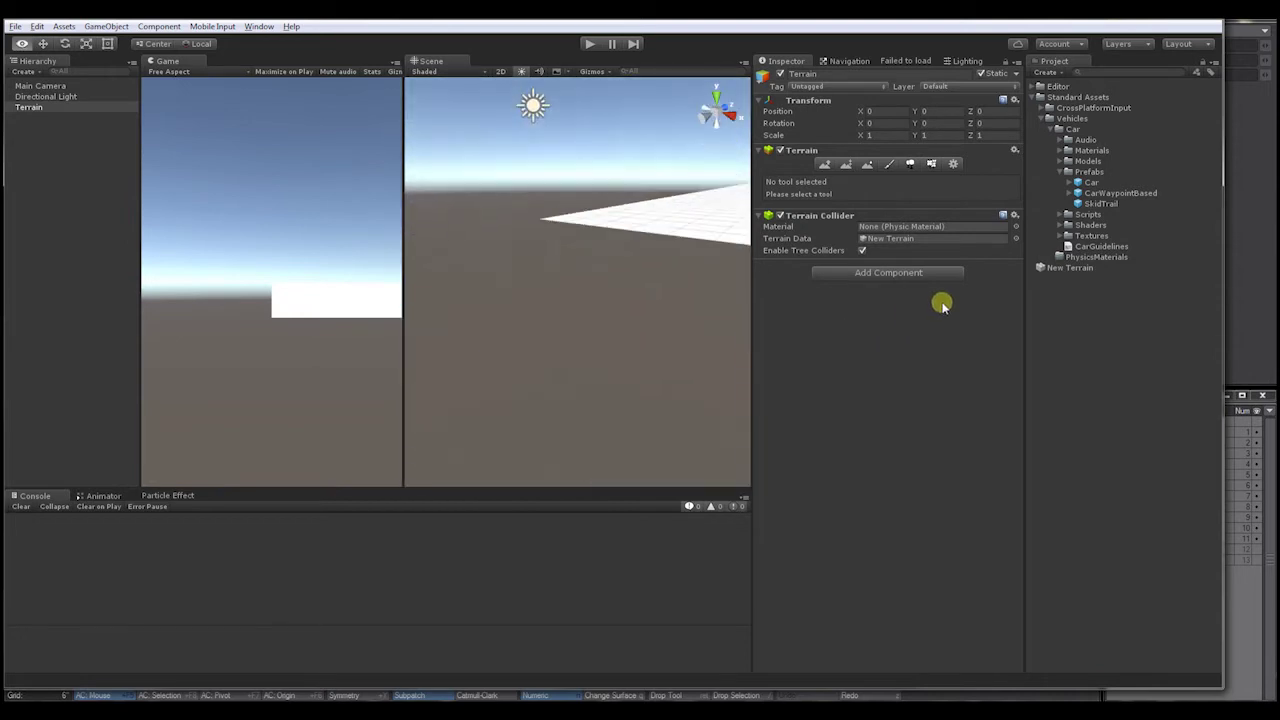
{"action": "left_click_drag", "start_coordinate": [620, 240], "coordinate": [651, 287], "text": "alt"}
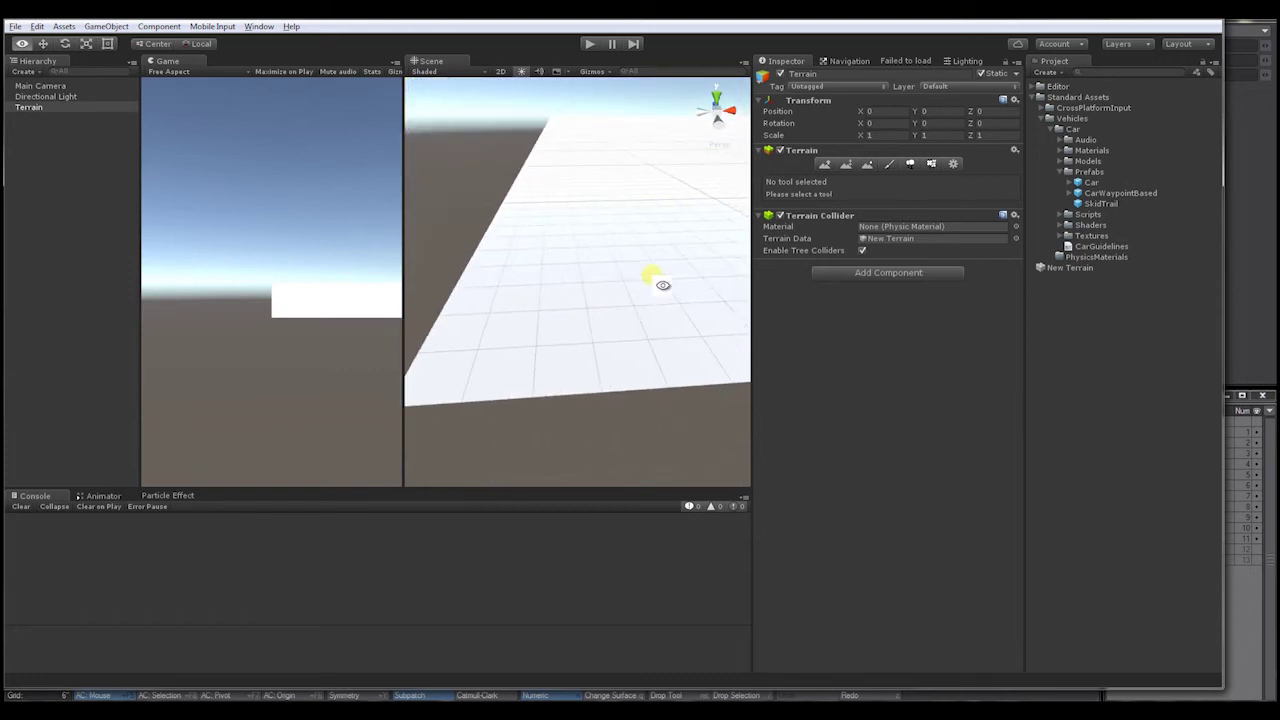
Step: Place the Car prefab on the terrain near its corner
{"action": "left_click", "coordinate": [1070, 184]}
{"action": "left_click_drag", "start_coordinate": [1070, 184], "coordinate": [605, 247]}
{"action": "scroll", "coordinate": [640, 340], "scroll_direction": "down", "scroll_amount": 5}
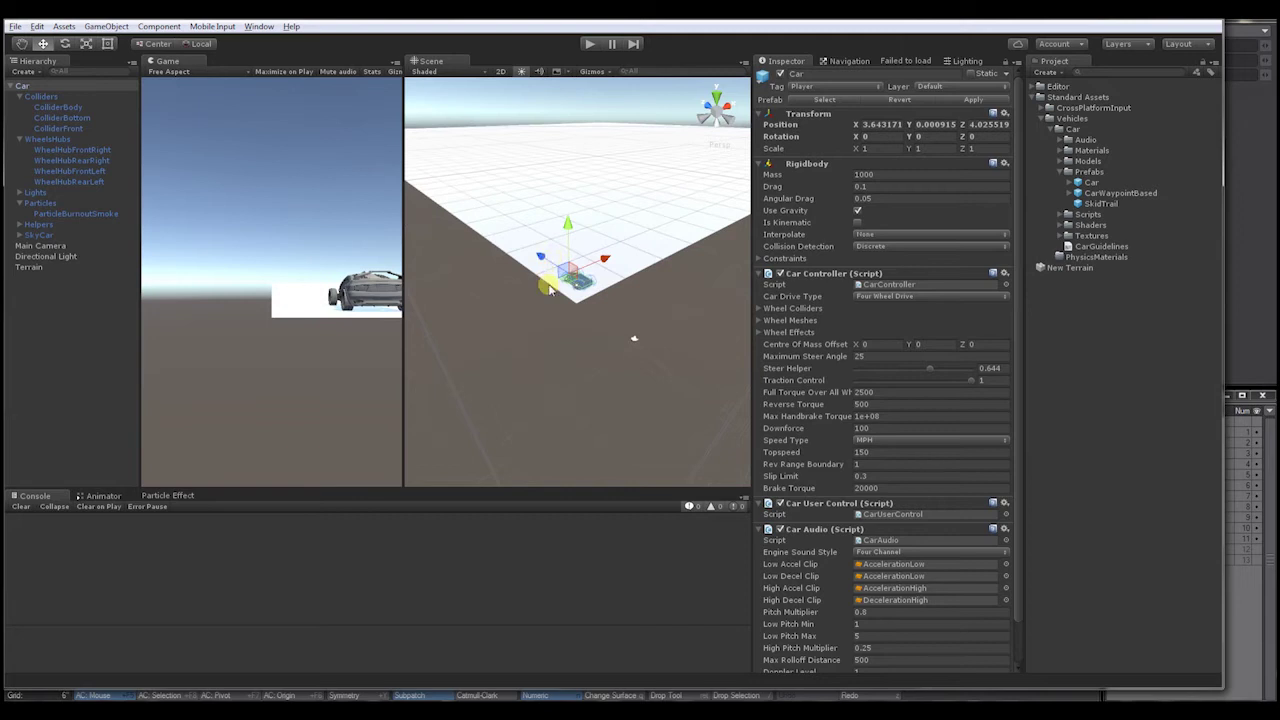
{"action": "scroll", "coordinate": [600, 328], "scroll_direction": "up", "scroll_amount": 3}
{"action": "scroll", "coordinate": [587, 330], "scroll_direction": "up", "scroll_amount": 3}
{"action": "left_click_drag", "start_coordinate": [587, 330], "coordinate": [573, 359], "text": "alt"}
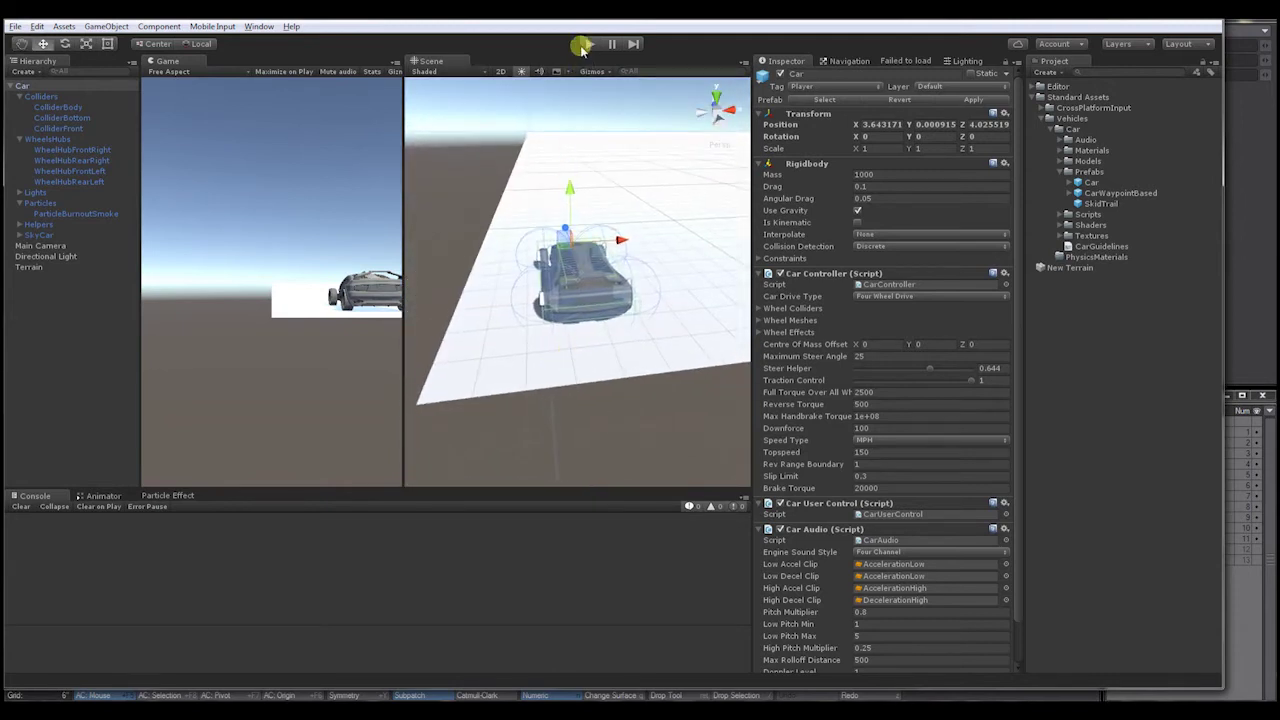
Step: Dock the Scene view in the same tab group as the Game view and bring the Scene view to the front
{"action": "left_click_drag", "start_coordinate": [443, 60], "coordinate": [268, 66]}
{"action": "left_click", "coordinate": [169, 60]}
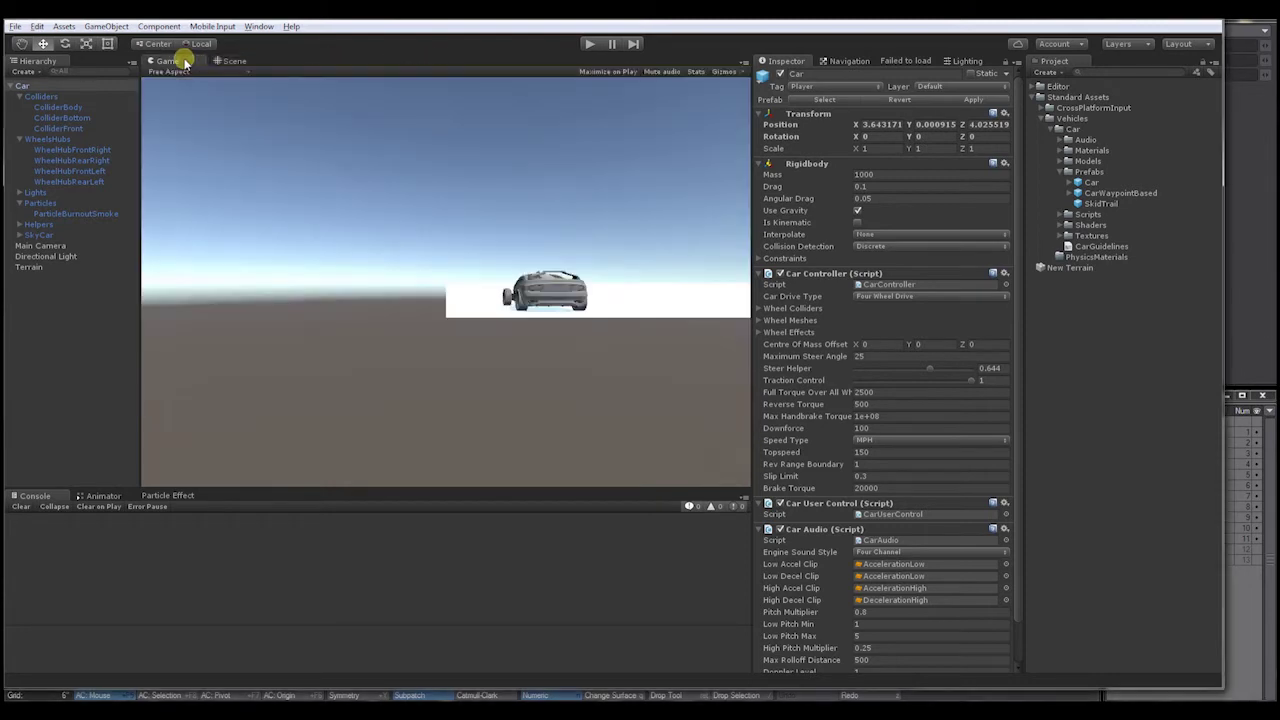
{"action": "left_click", "coordinate": [235, 60]}
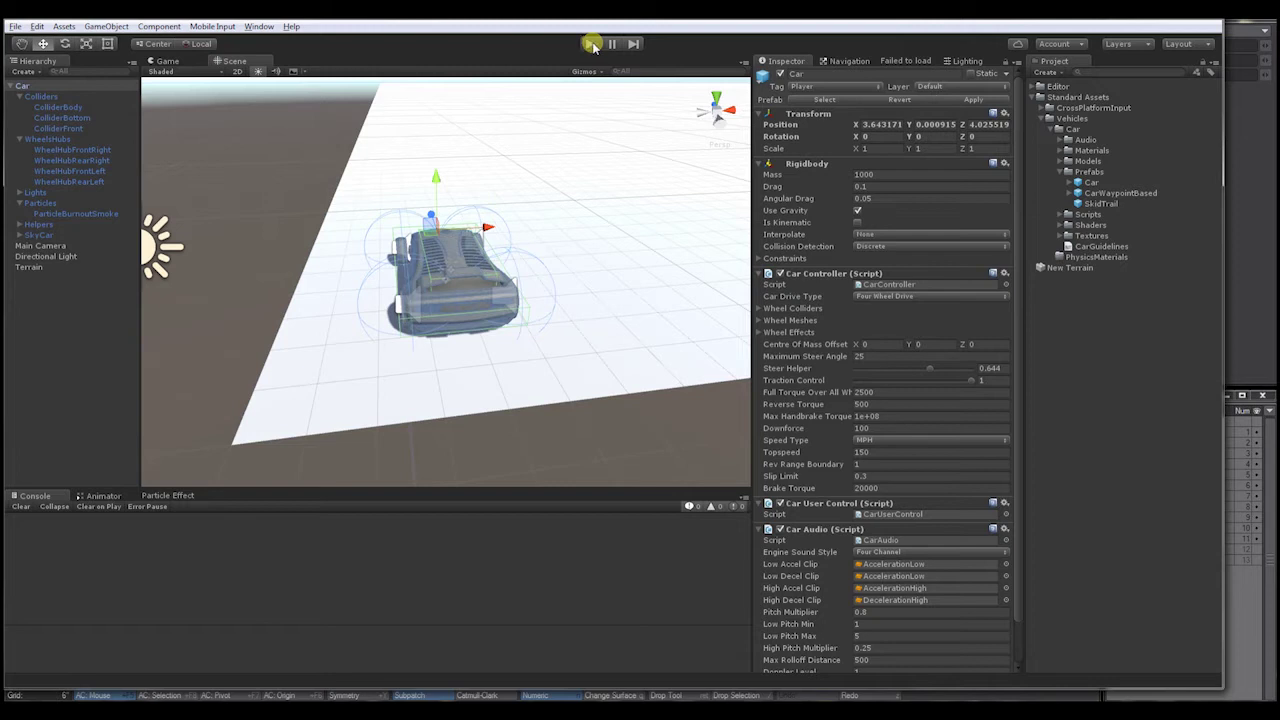
Step: Run the scene in play mode, drive the car forward while steering it, and stop playing
{"action": "left_click", "coordinate": [590, 44]}
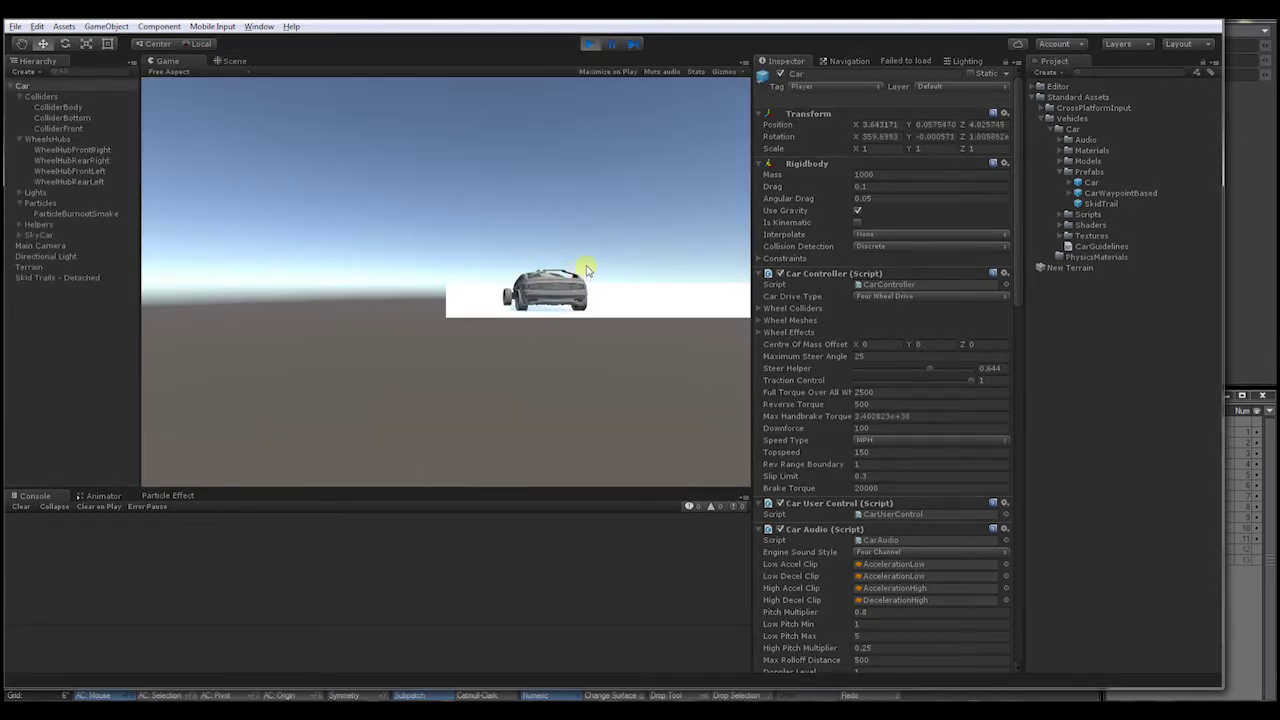
{"action": "key", "text": "w"}
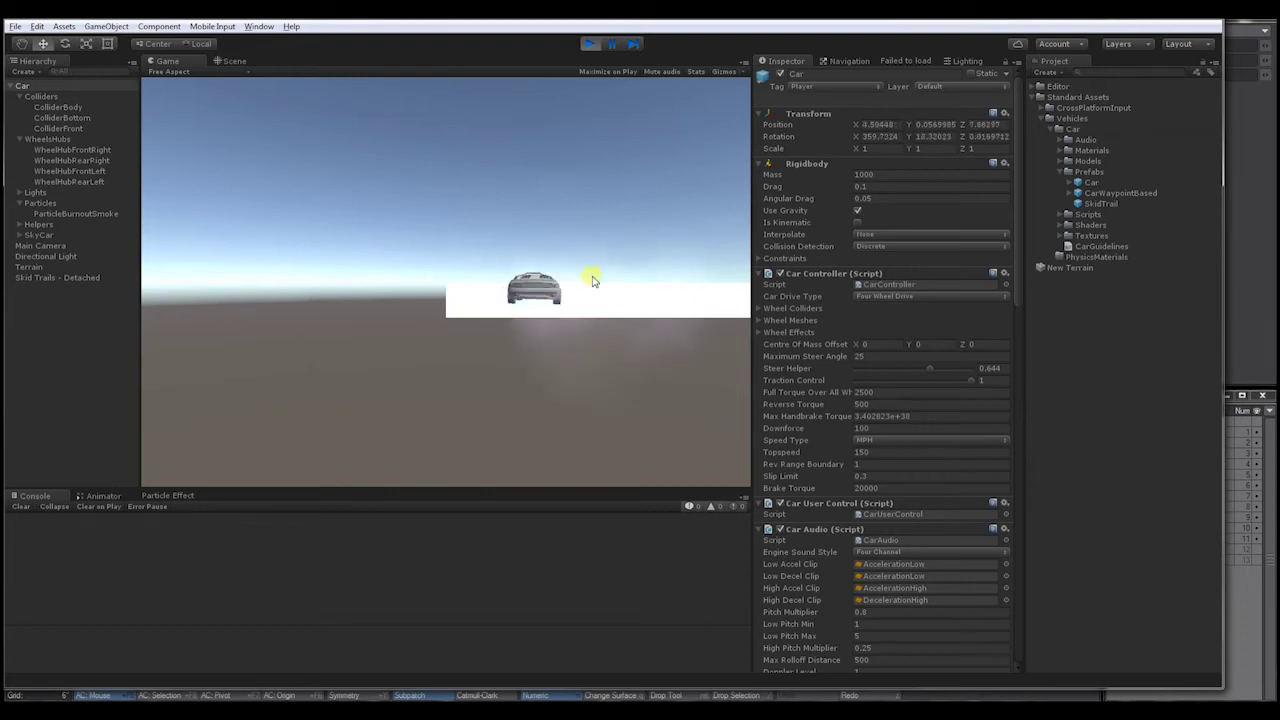
{"action": "key", "text": "d"}
{"action": "left_click", "coordinate": [590, 44]}
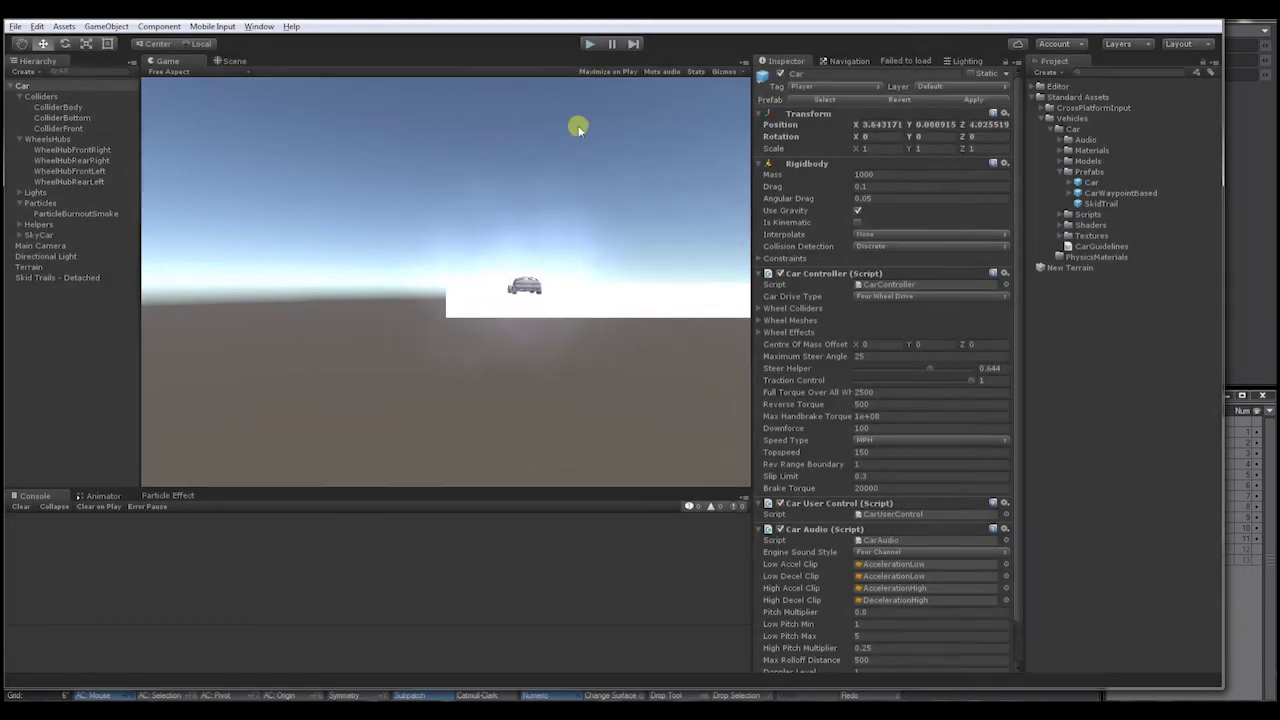
{"action": "left_click_drag", "start_coordinate": [669, 248], "coordinate": [490, 272], "text": "alt"}
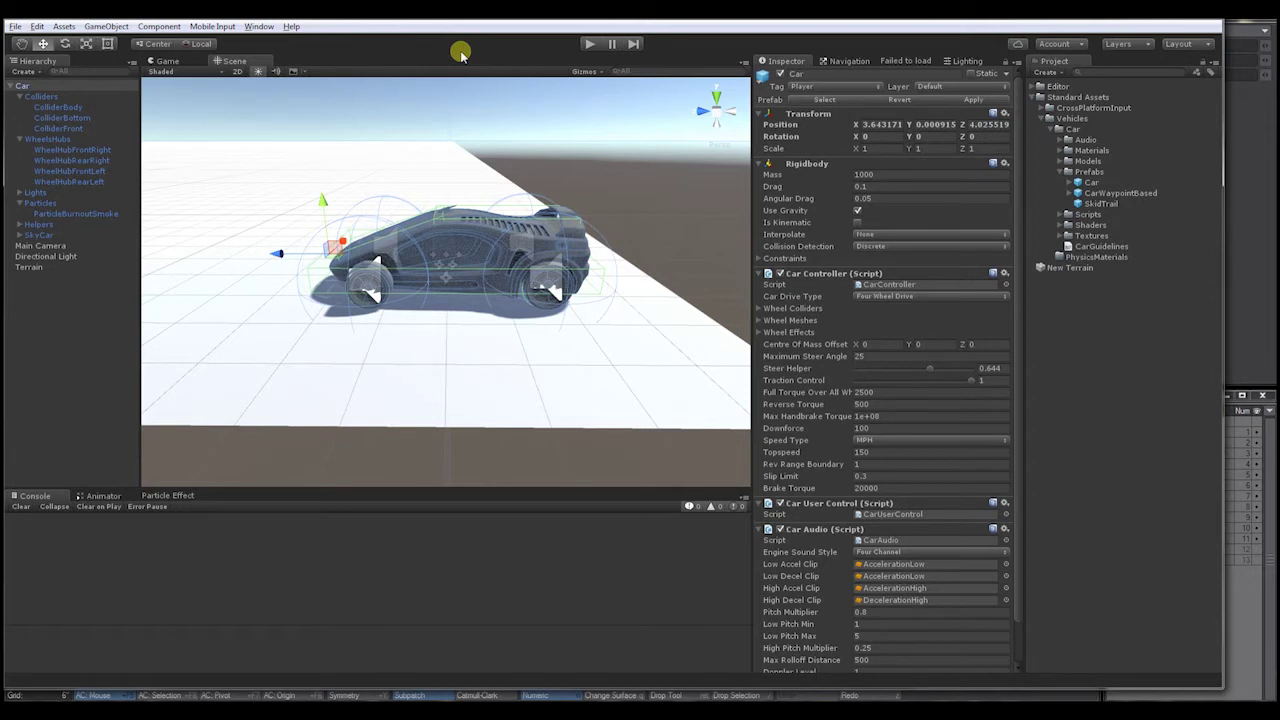
{"action": "left_click_drag", "start_coordinate": [479, 276], "coordinate": [398, 306], "text": "alt"}
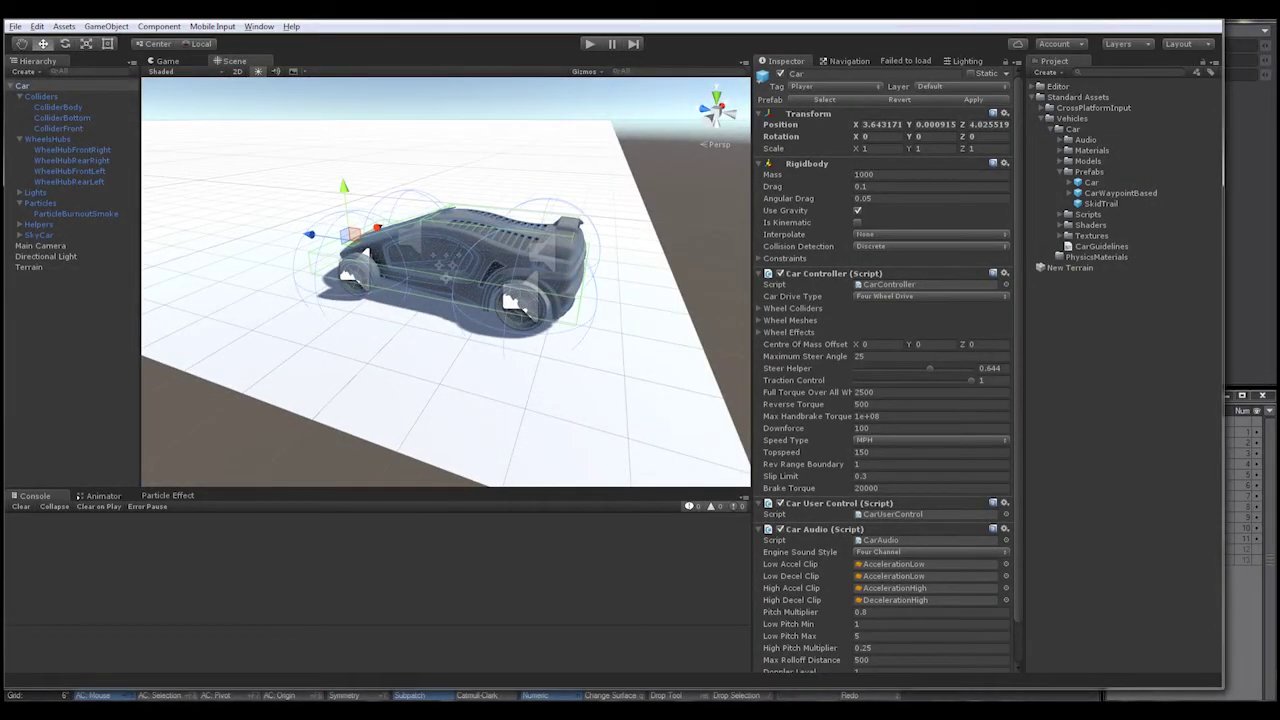
Step: Switch to Windows Explorer and copy Ferrari.fbx from the Scenes folder of LW_work
{"action": "key", "text": "alt+Tab"}
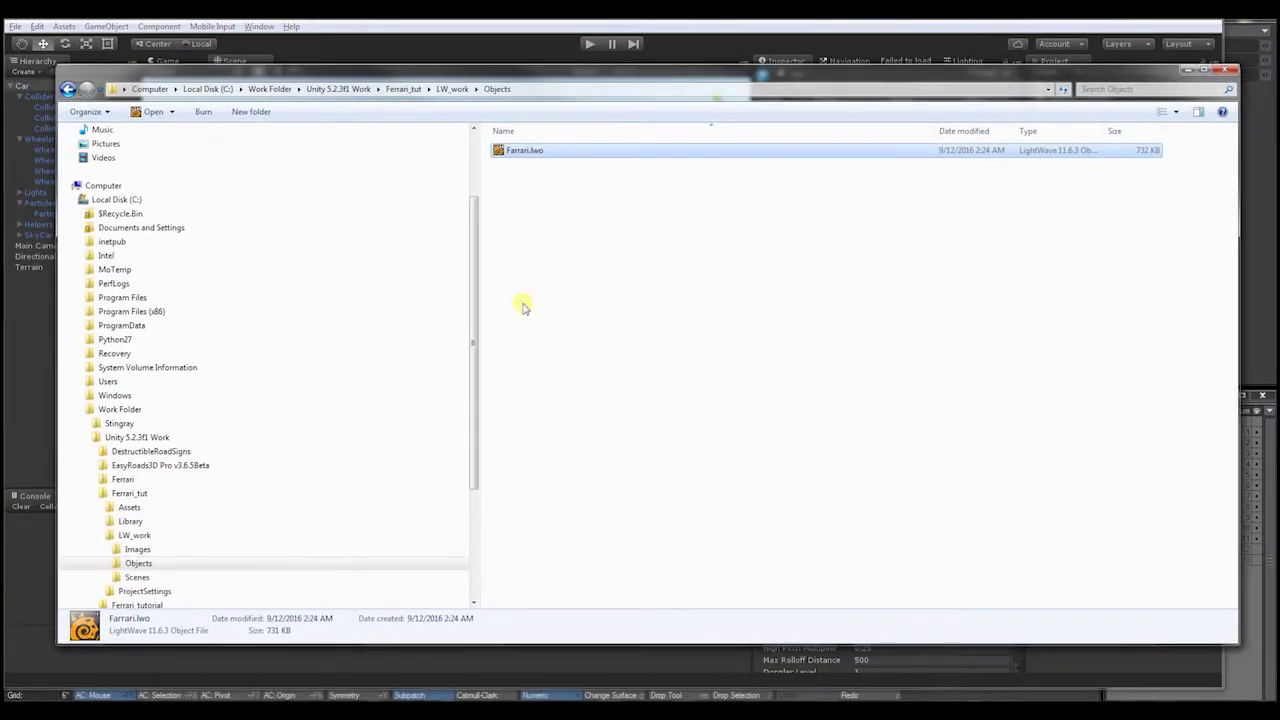
{"action": "left_click", "coordinate": [137, 577]}
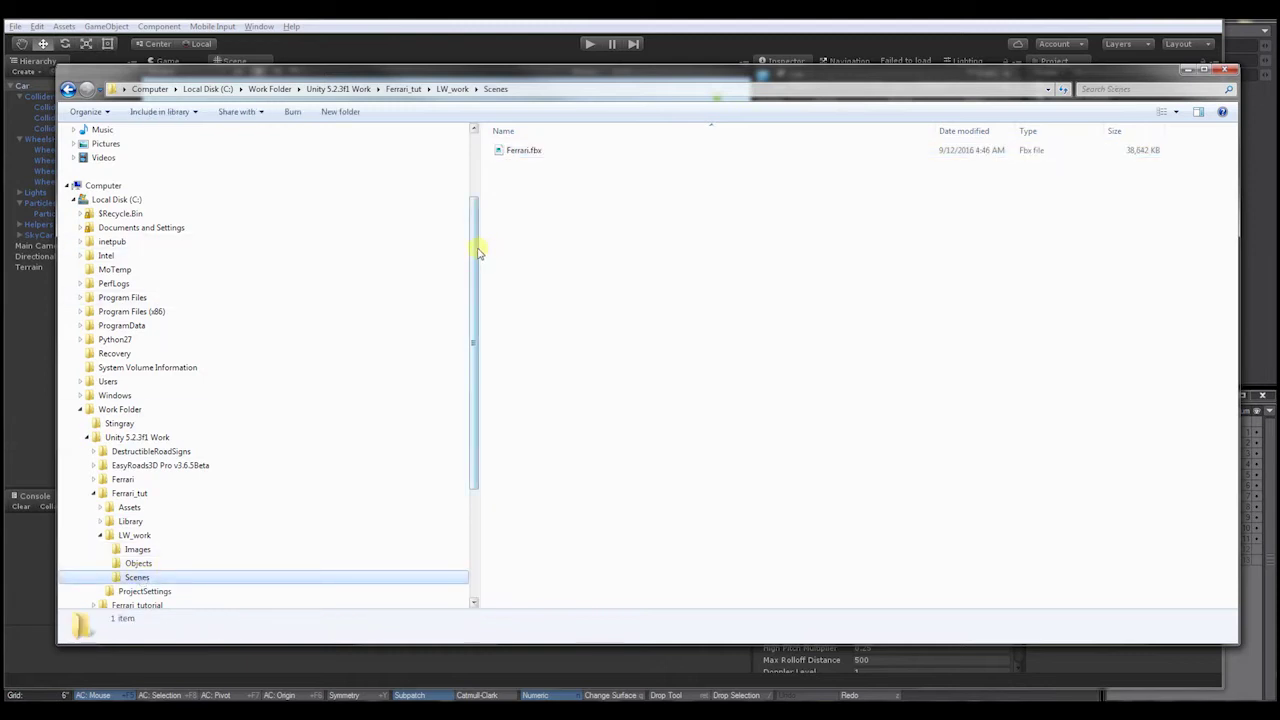
{"action": "scroll", "coordinate": [478, 253], "scroll_direction": "down", "scroll_amount": 4}
{"action": "left_click", "coordinate": [520, 151]}
{"action": "right_click", "coordinate": [522, 152]}
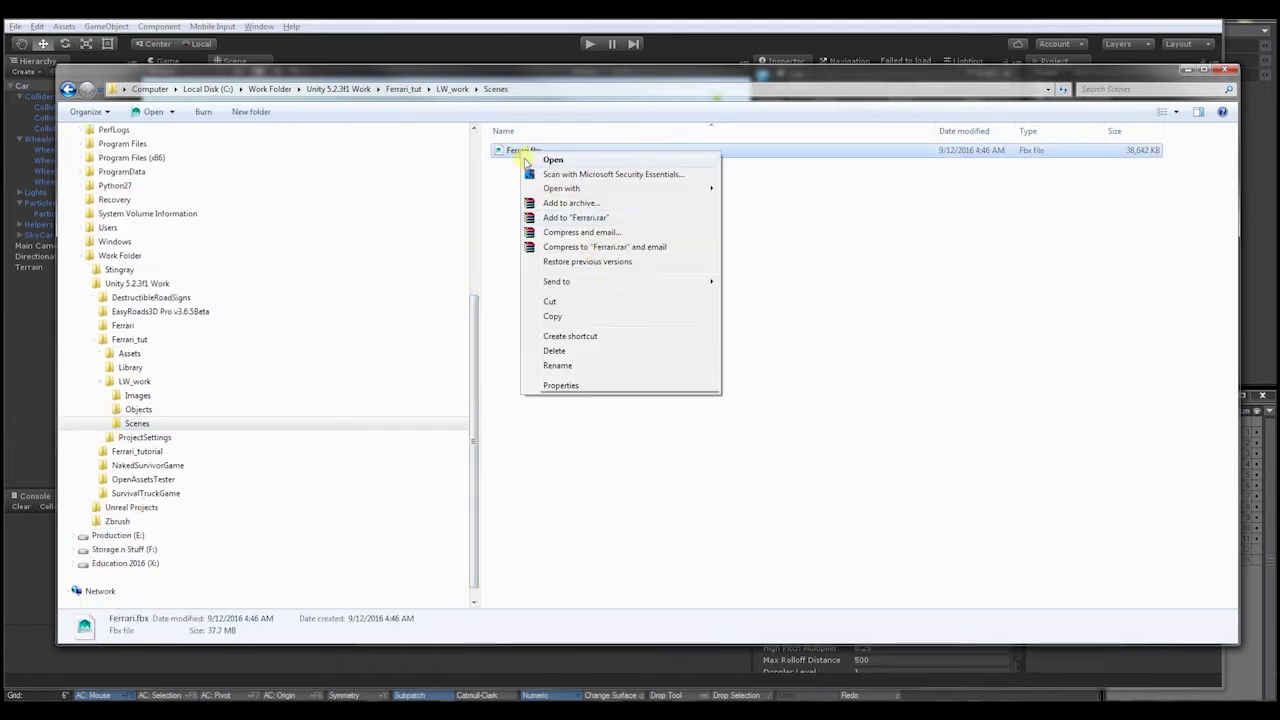
{"action": "left_click", "coordinate": [571, 316]}
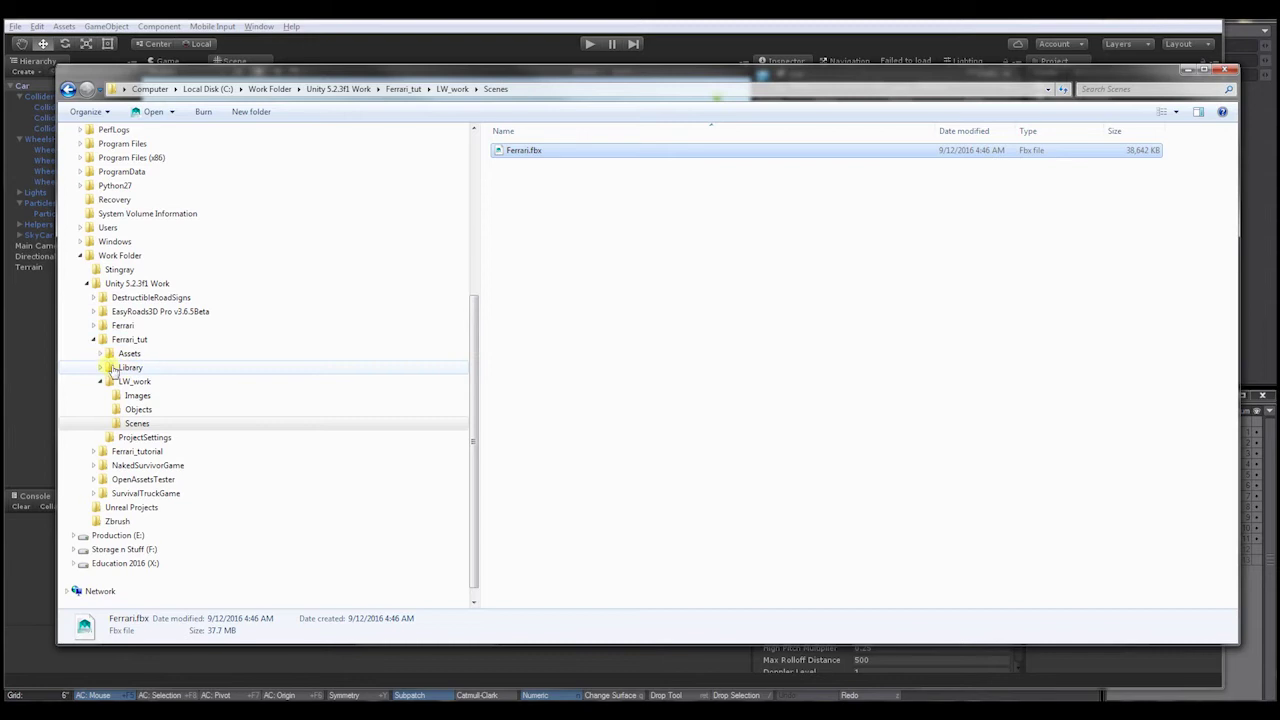
Step: Open the Assets folder of the Ferrari_tutorial project in Explorer, then switch back to Unity
{"action": "left_click", "coordinate": [93, 339]}
{"action": "left_click", "coordinate": [152, 438]}
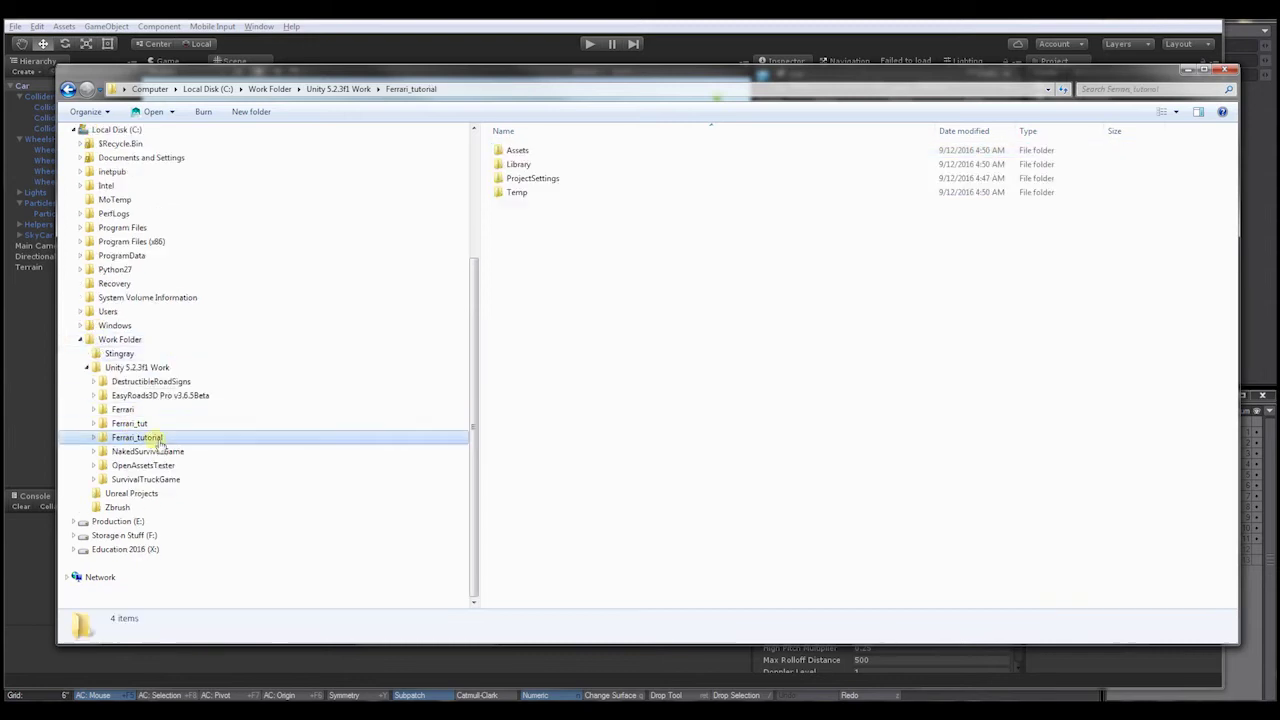
{"action": "double_click", "coordinate": [517, 152]}
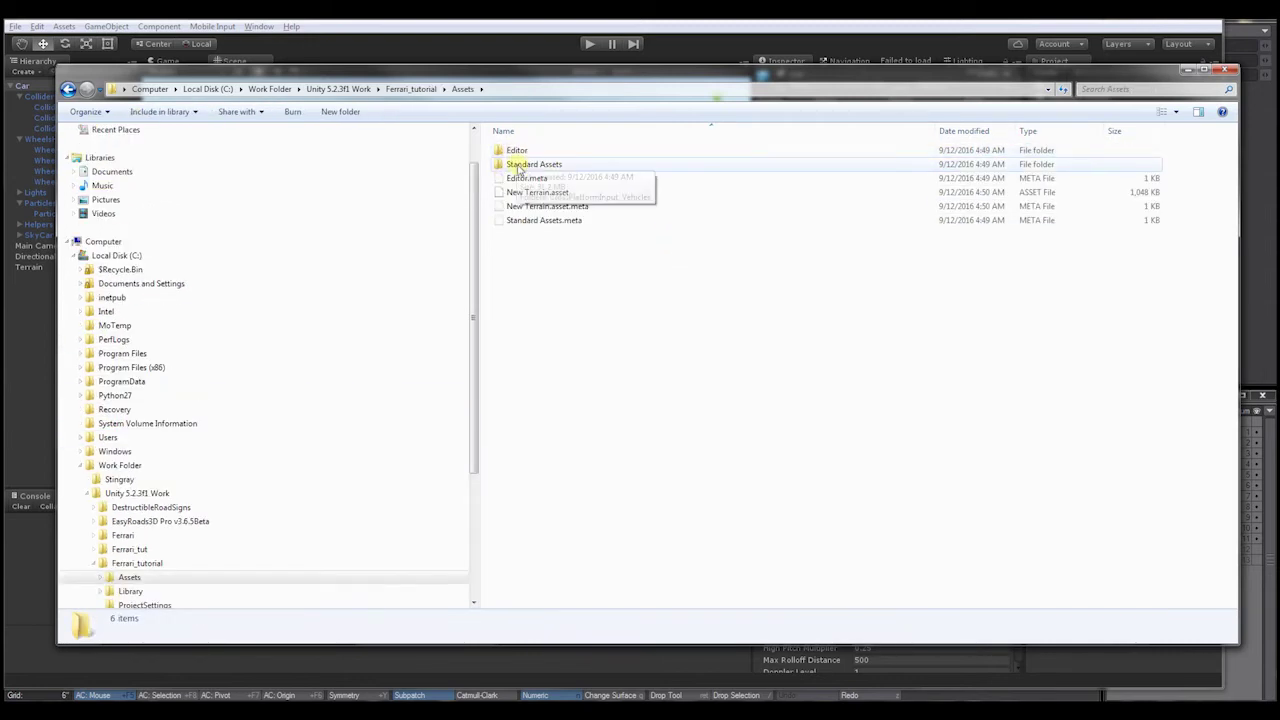
{"action": "right_click", "coordinate": [583, 362]}
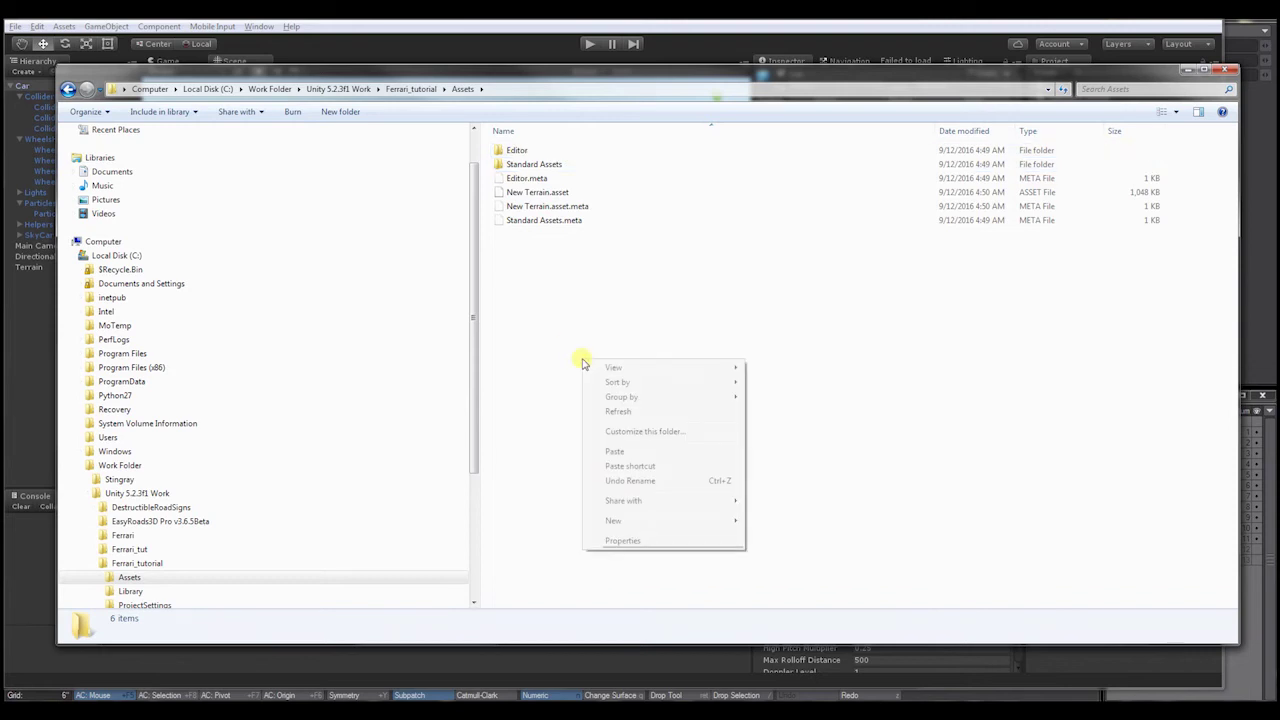
{"action": "left_click", "coordinate": [573, 288]}
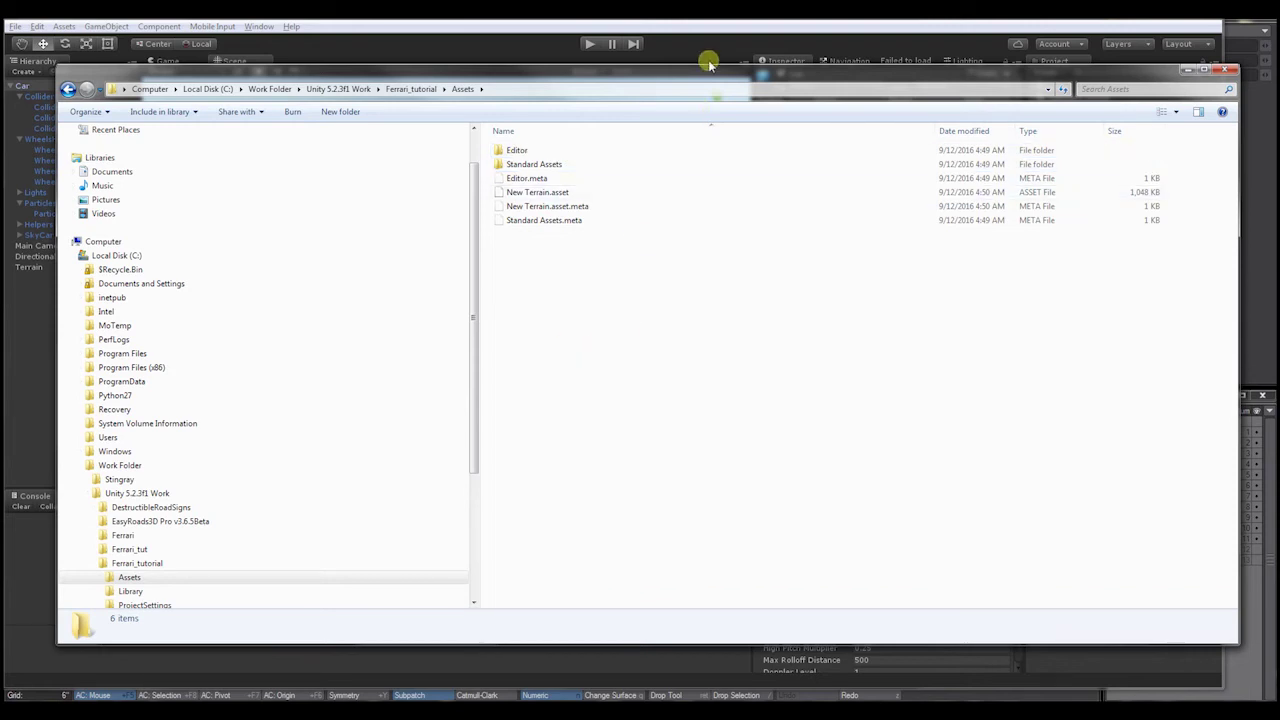
{"action": "left_click", "coordinate": [697, 43]}
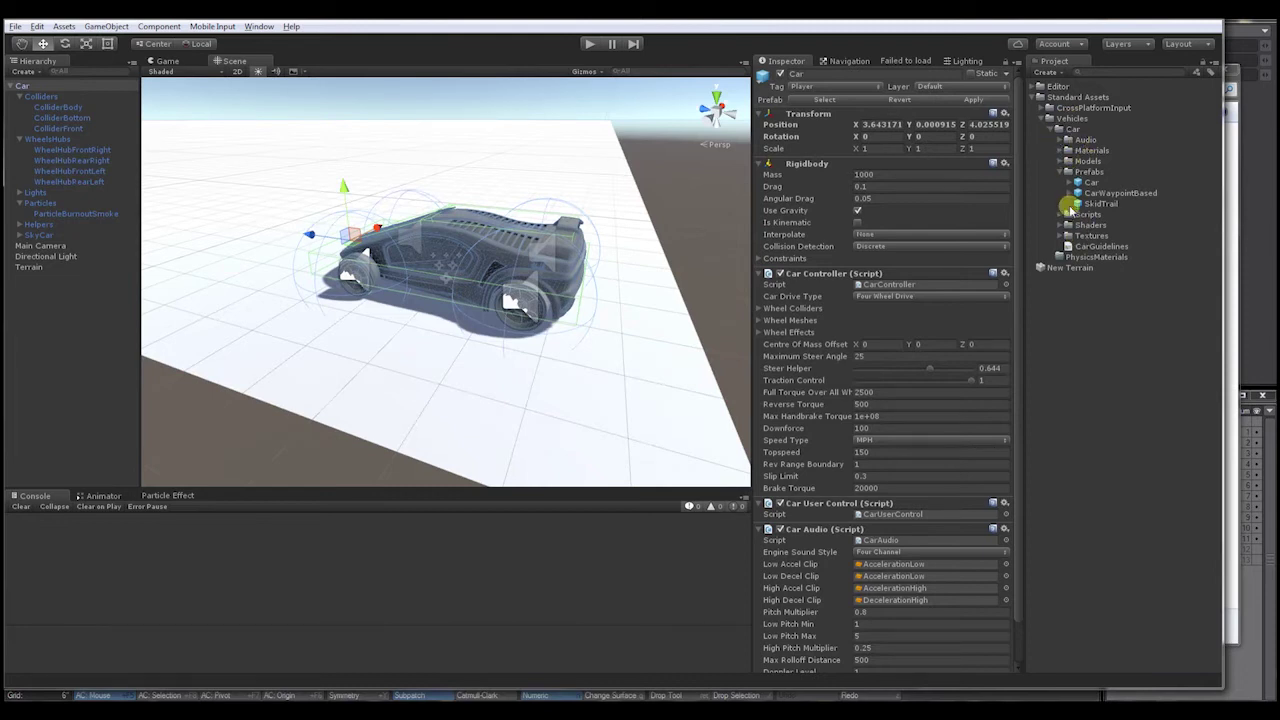
Step: Create a folder named Assets at the root level of the project's assets
{"action": "right_click", "coordinate": [1067, 337]}
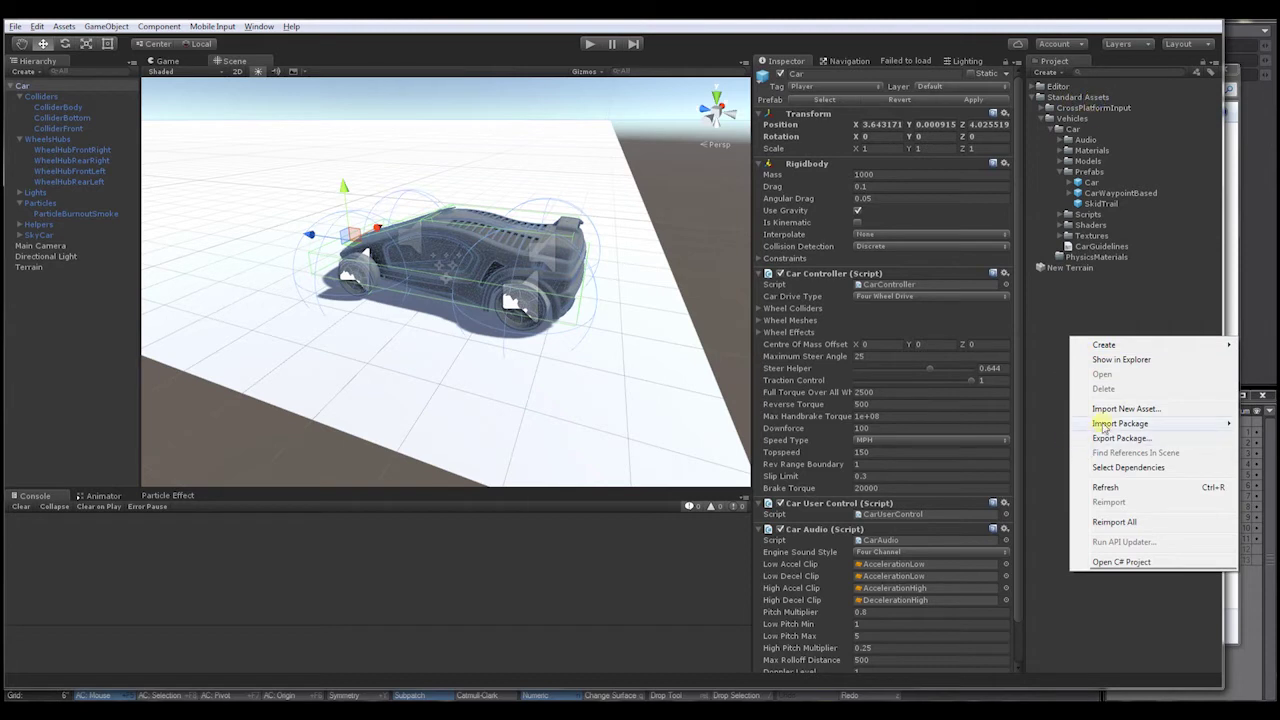
{"action": "mouse_move", "coordinate": [1106, 347]}
{"action": "left_click", "coordinate": [994, 347]}
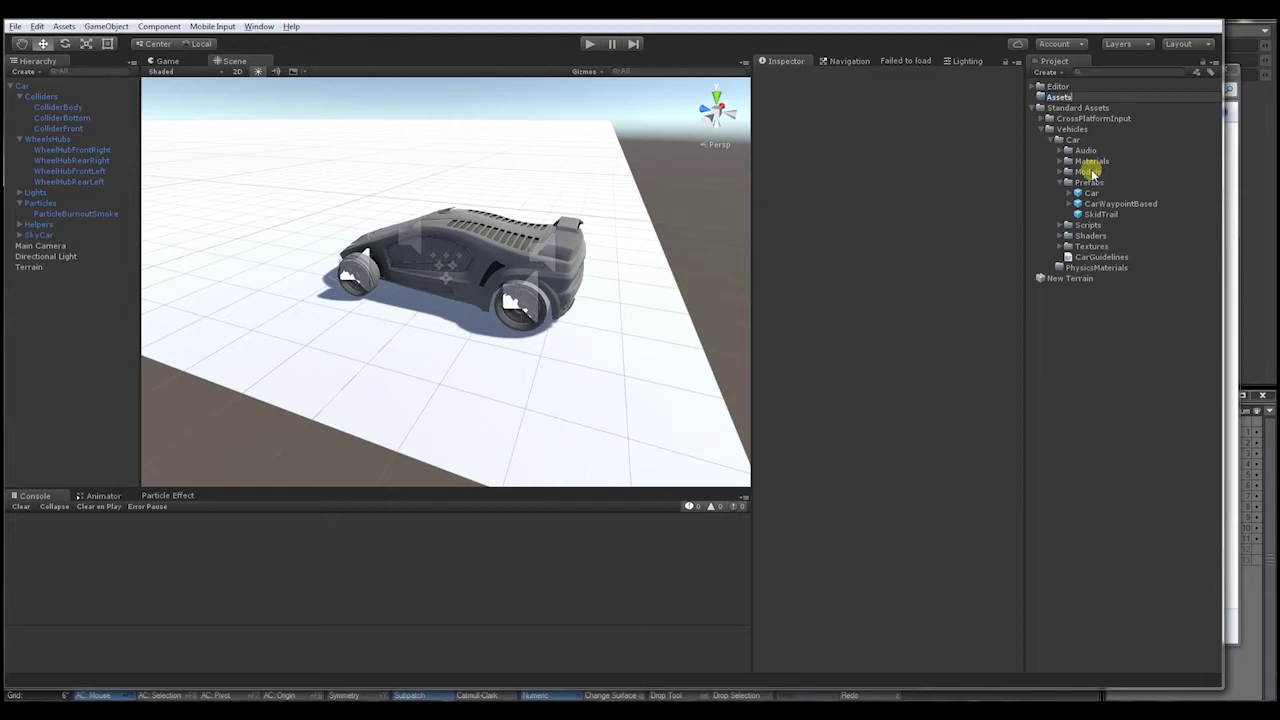
{"action": "key", "text": "Return"}
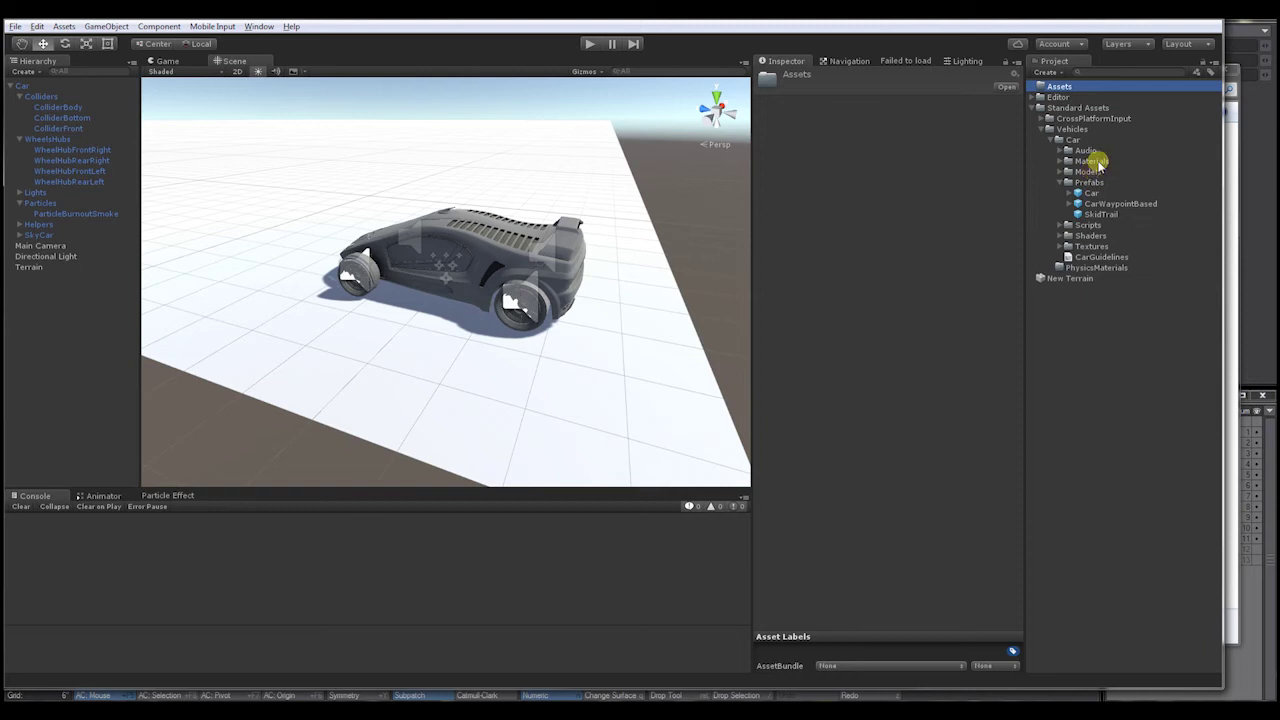
Step: Create a subfolder named Objects inside the new Assets folder
{"action": "right_click", "coordinate": [1040, 87]}
{"action": "mouse_move", "coordinate": [1055, 91]}
{"action": "left_click", "coordinate": [995, 94]}
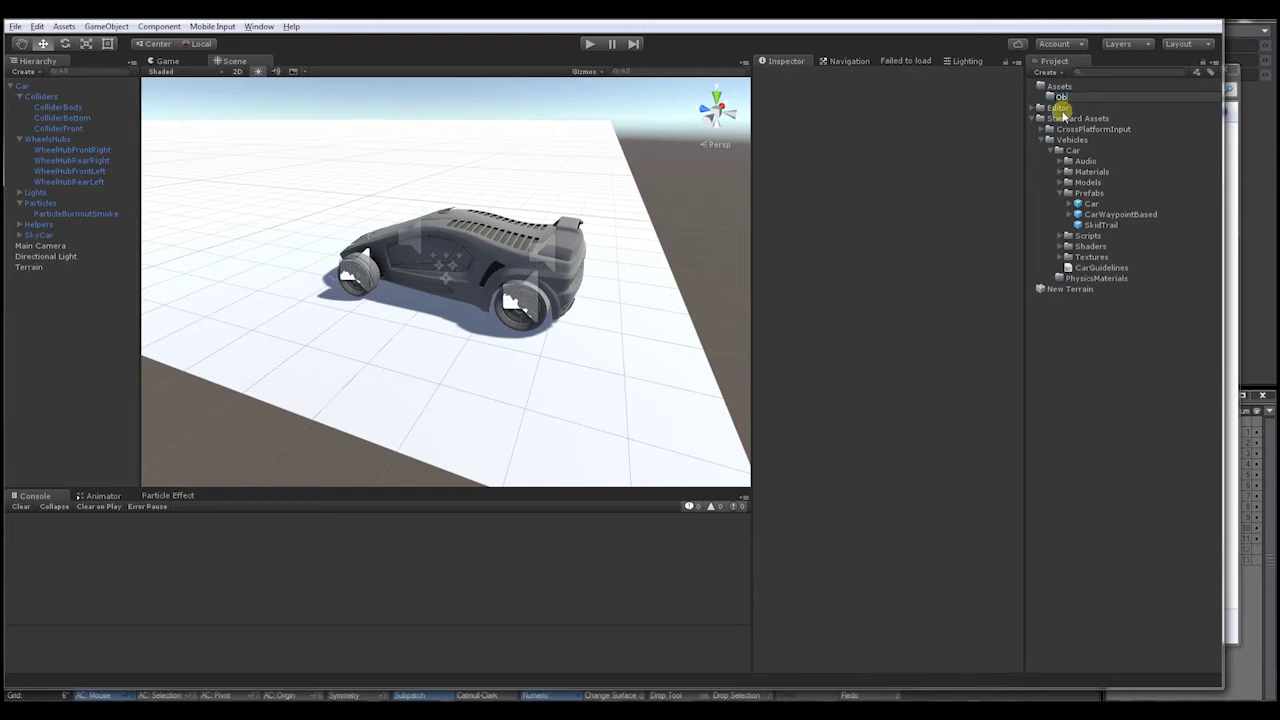
{"action": "type", "text": "Objects"}
{"action": "key", "text": "Return"}
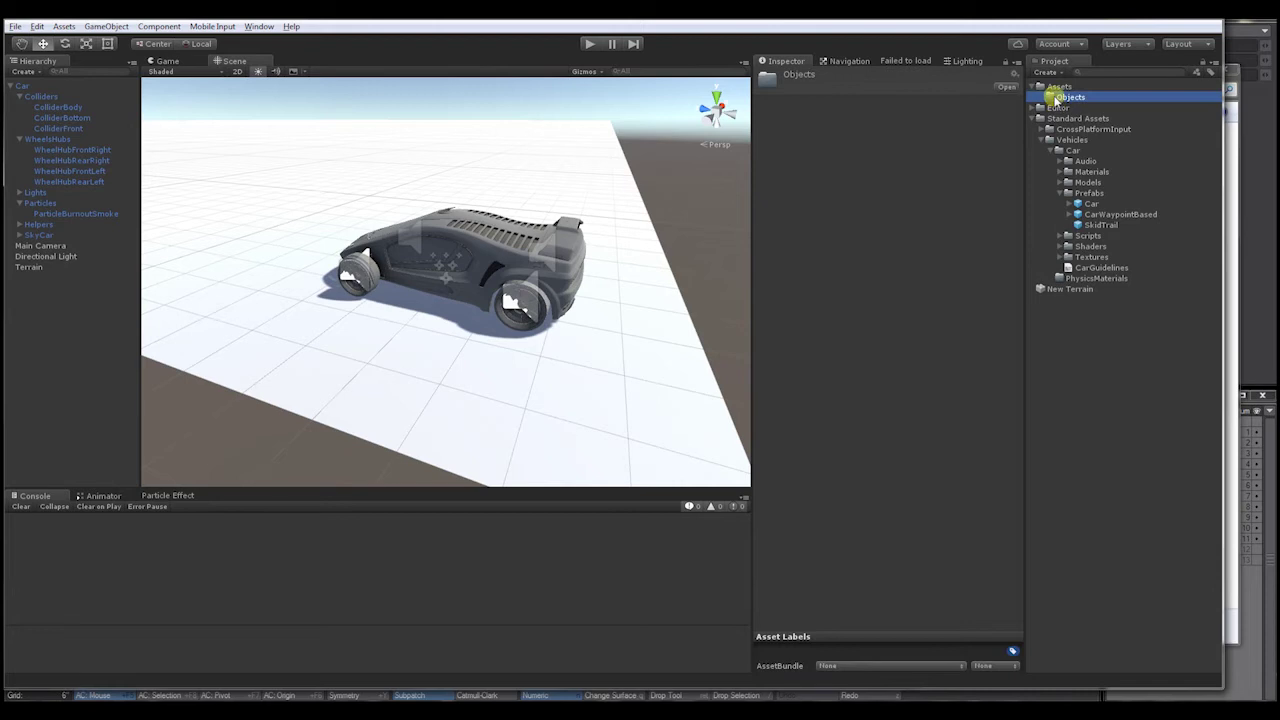
{"action": "left_click", "coordinate": [1058, 97]}
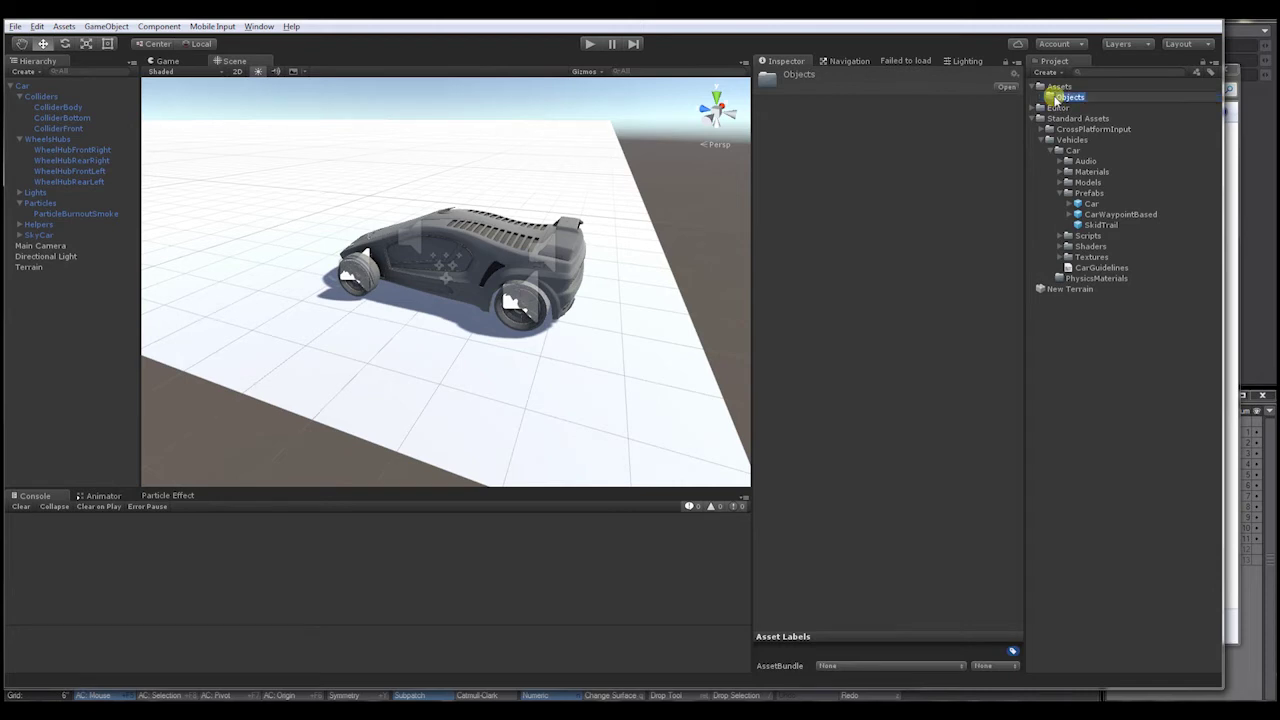
Step: Paste the copied Ferrari.fbx into the new Assets\Objects folder in Windows Explorer and close the window to return to Unity
{"action": "left_click", "coordinate": [1245, 158]}
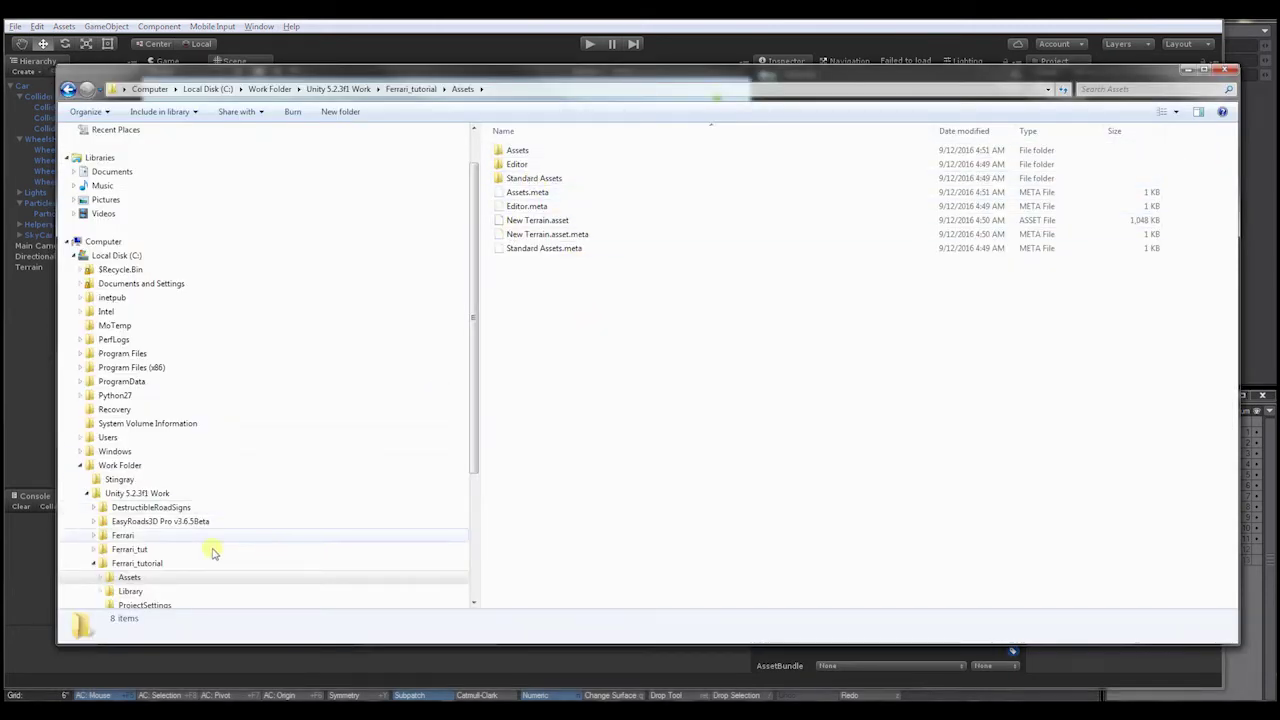
{"action": "double_click", "coordinate": [515, 150]}
{"action": "left_click", "coordinate": [520, 150]}
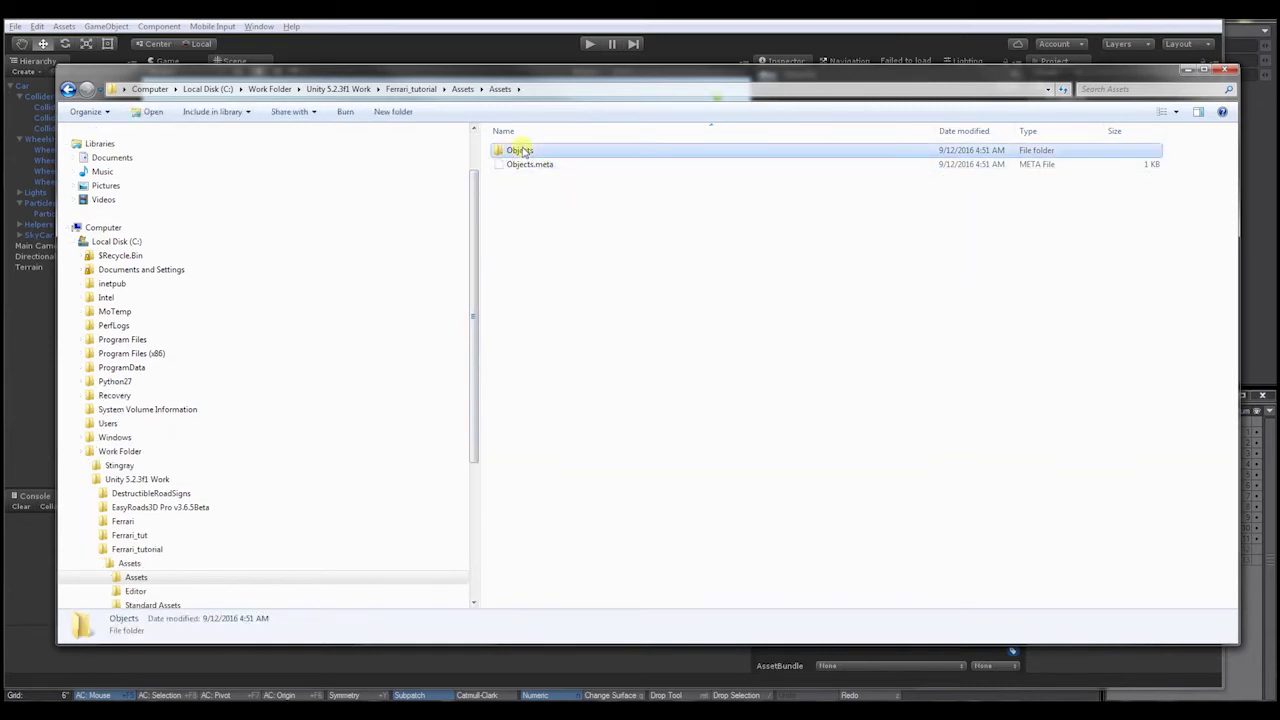
{"action": "double_click", "coordinate": [520, 150]}
{"action": "right_click", "coordinate": [571, 214]}
{"action": "left_click", "coordinate": [605, 303]}
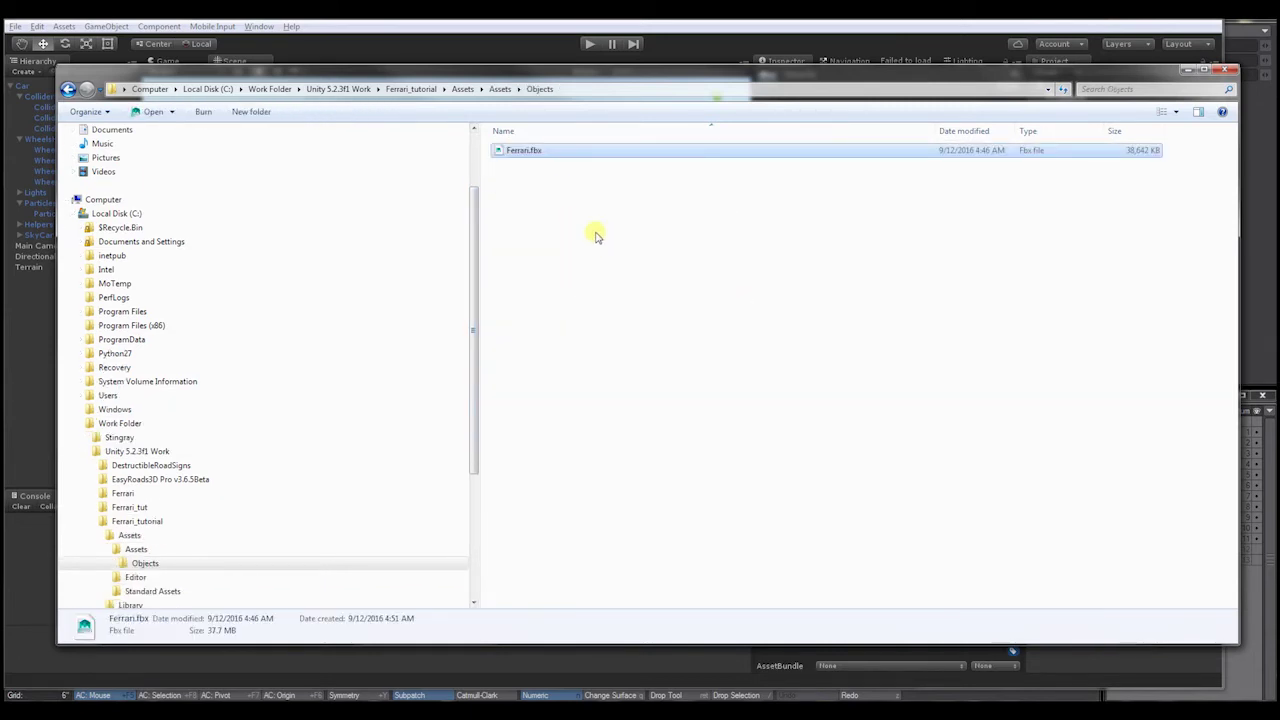
{"action": "left_click", "coordinate": [595, 236]}
{"action": "left_click", "coordinate": [1227, 69]}
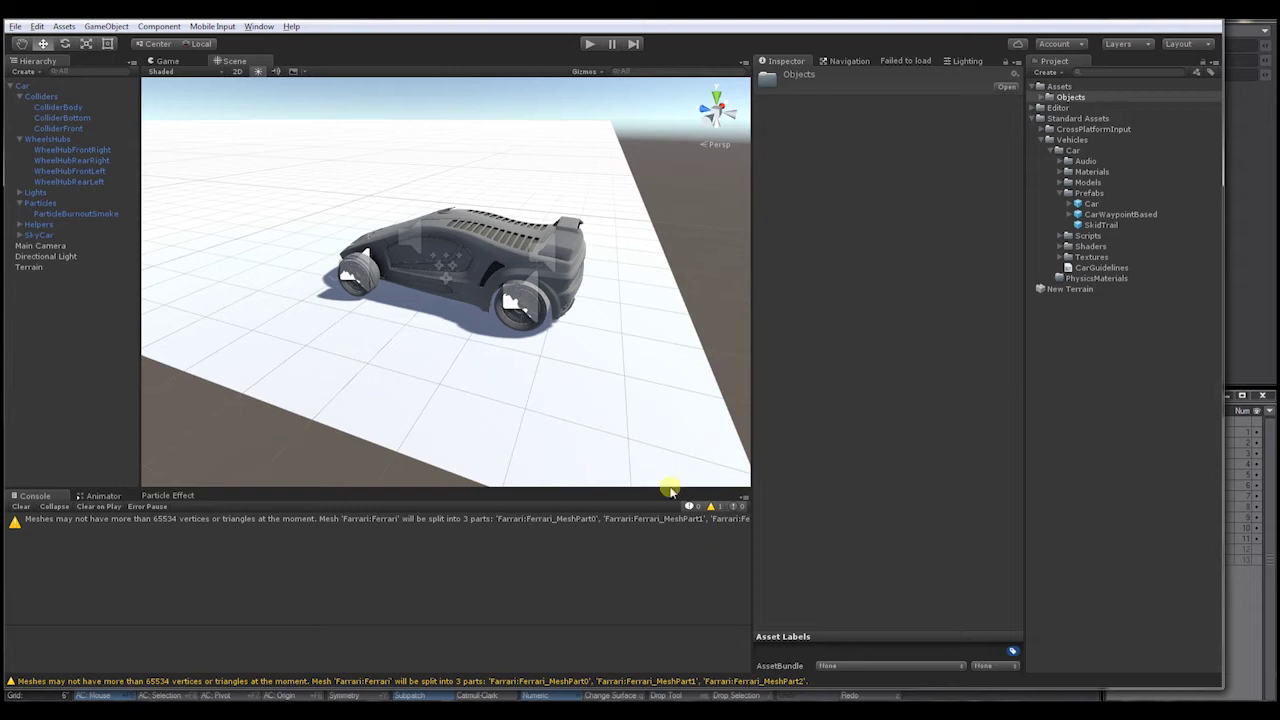
{"action": "left_click", "coordinate": [584, 337]}
{"action": "left_click_drag", "start_coordinate": [521, 382], "coordinate": [257, 489], "text": "alt"}
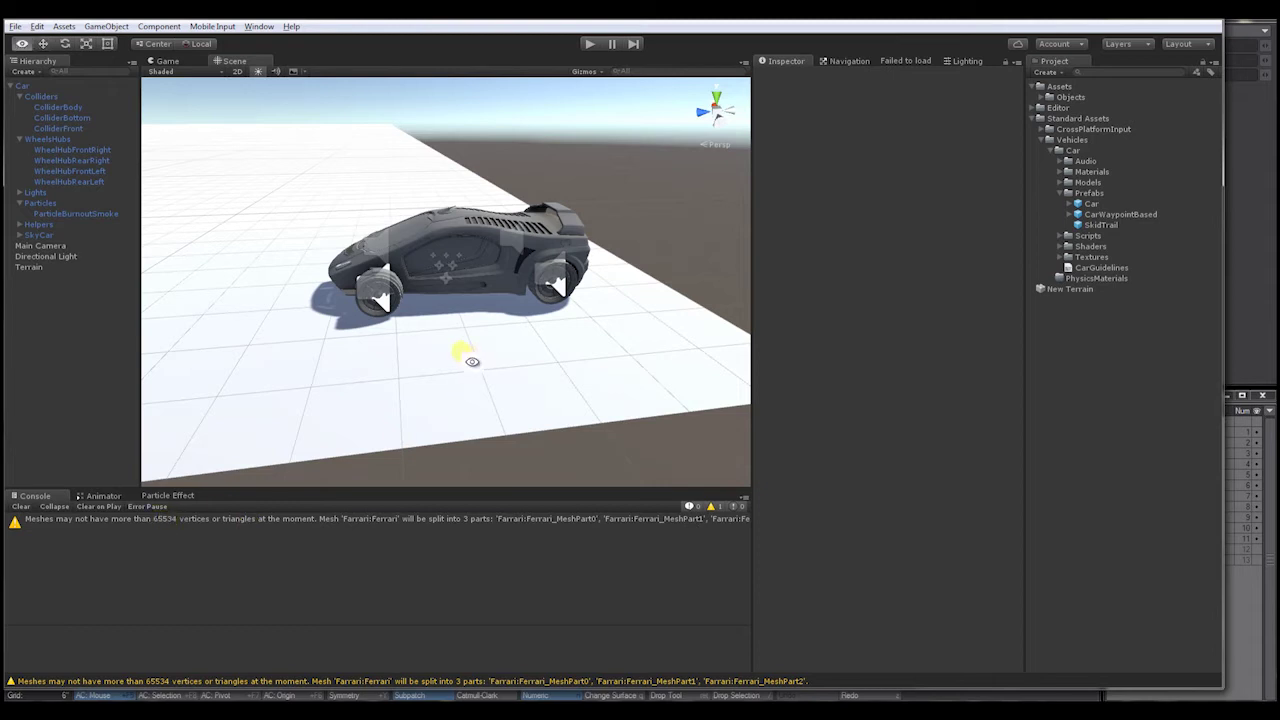
{"action": "left_click_drag", "start_coordinate": [463, 354], "coordinate": [523, 346], "text": "alt"}
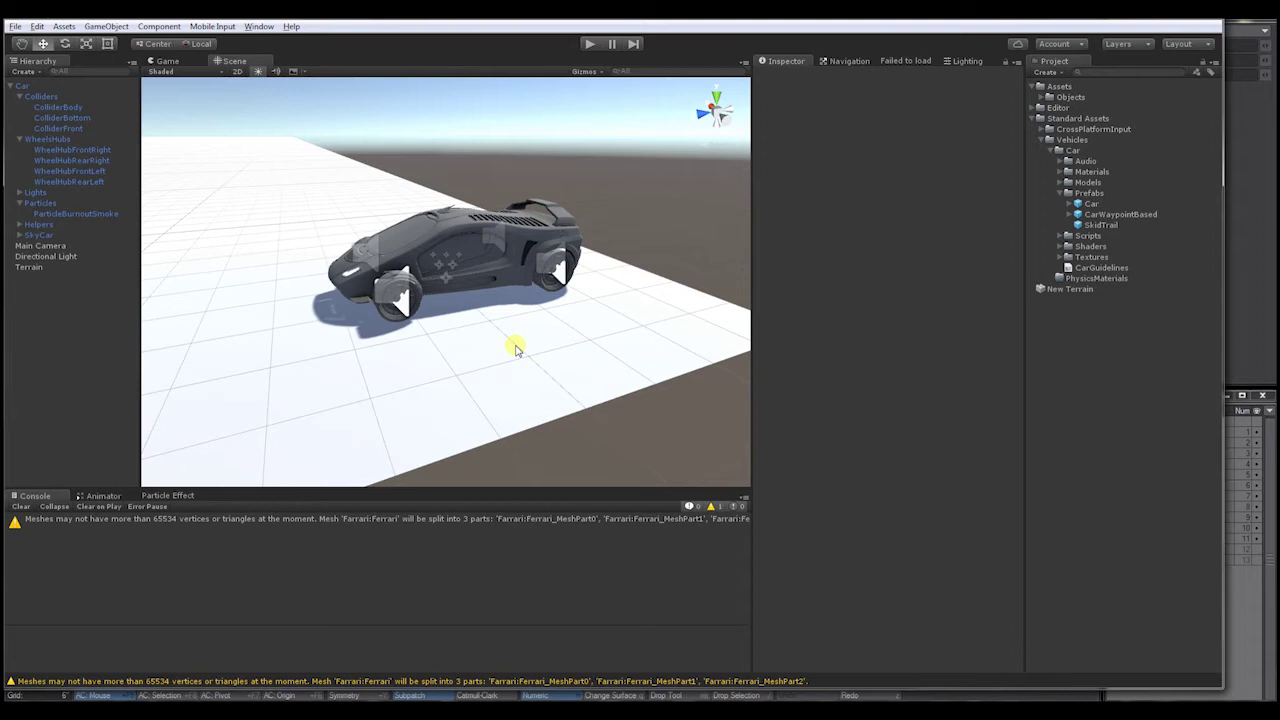
Step: Expand the Objects folder and the imported Ferrari model, and preview Ferrari_MeshPart0 from several angles
{"action": "left_click", "coordinate": [1050, 97]}
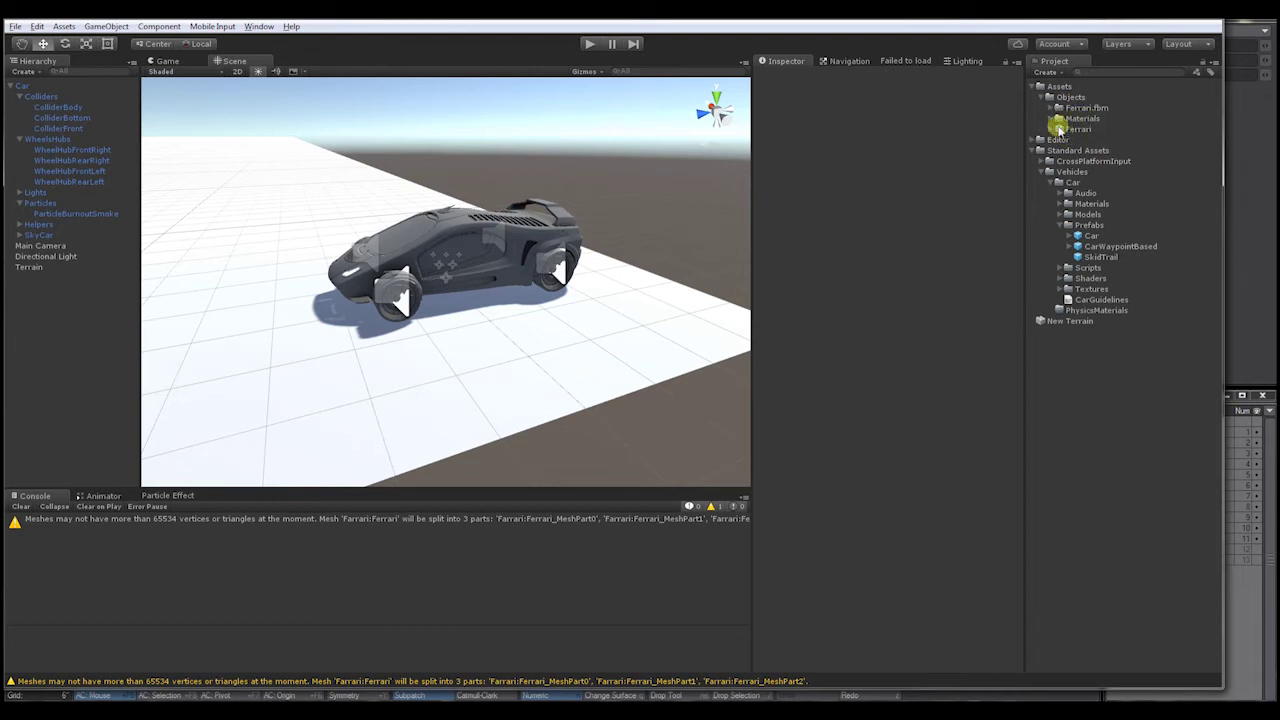
{"action": "left_click", "coordinate": [1053, 129]}
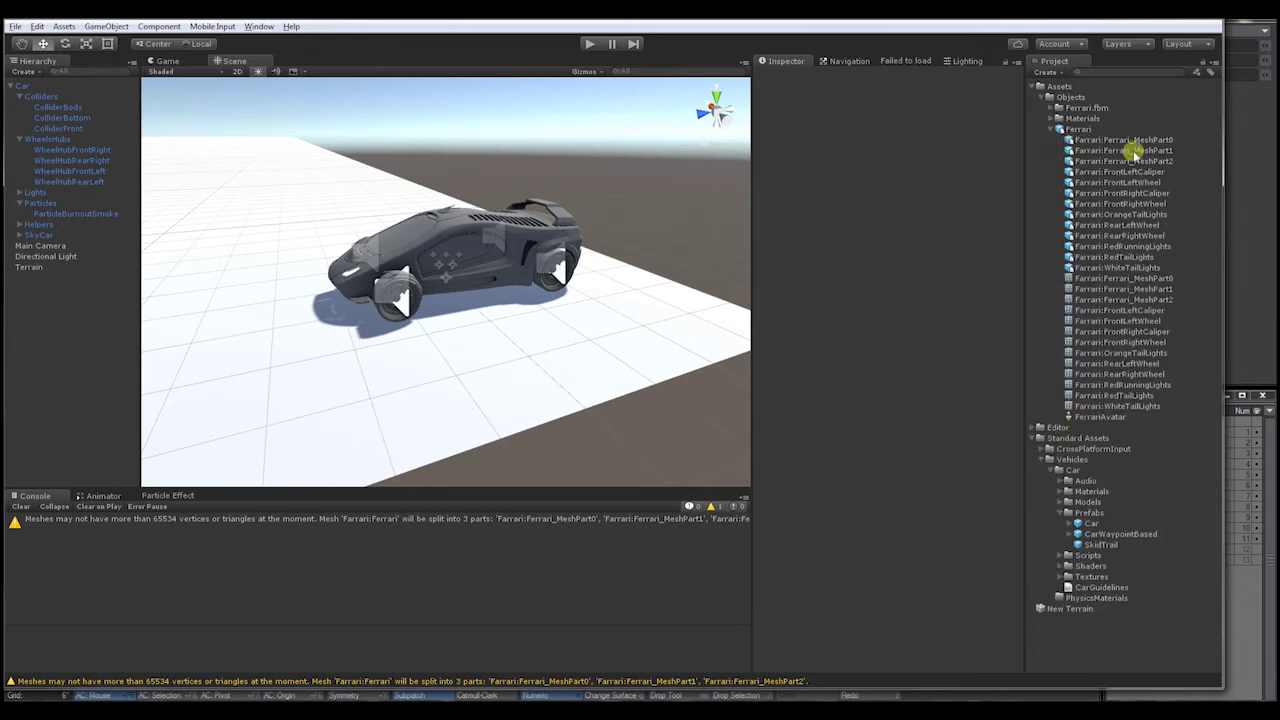
{"action": "left_click", "coordinate": [1107, 141]}
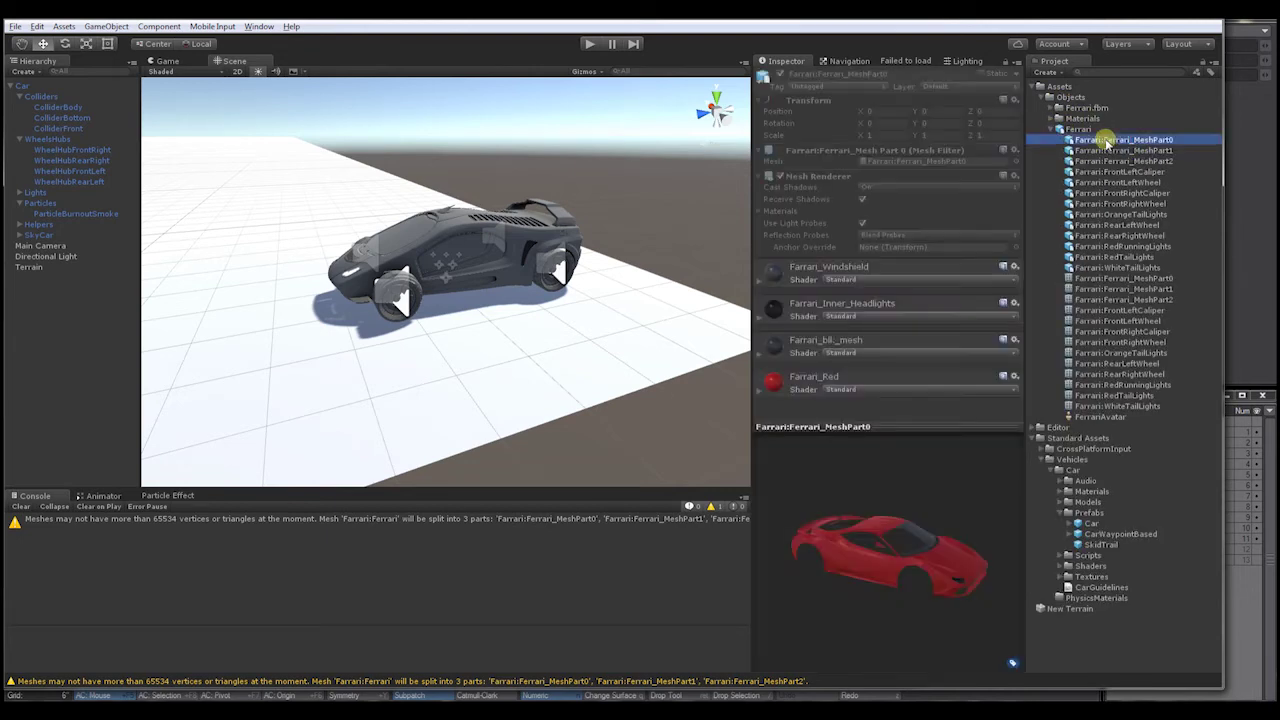
{"action": "left_click_drag", "start_coordinate": [937, 543], "coordinate": [905, 545]}
{"action": "left_click_drag", "start_coordinate": [820, 562], "coordinate": [956, 555]}
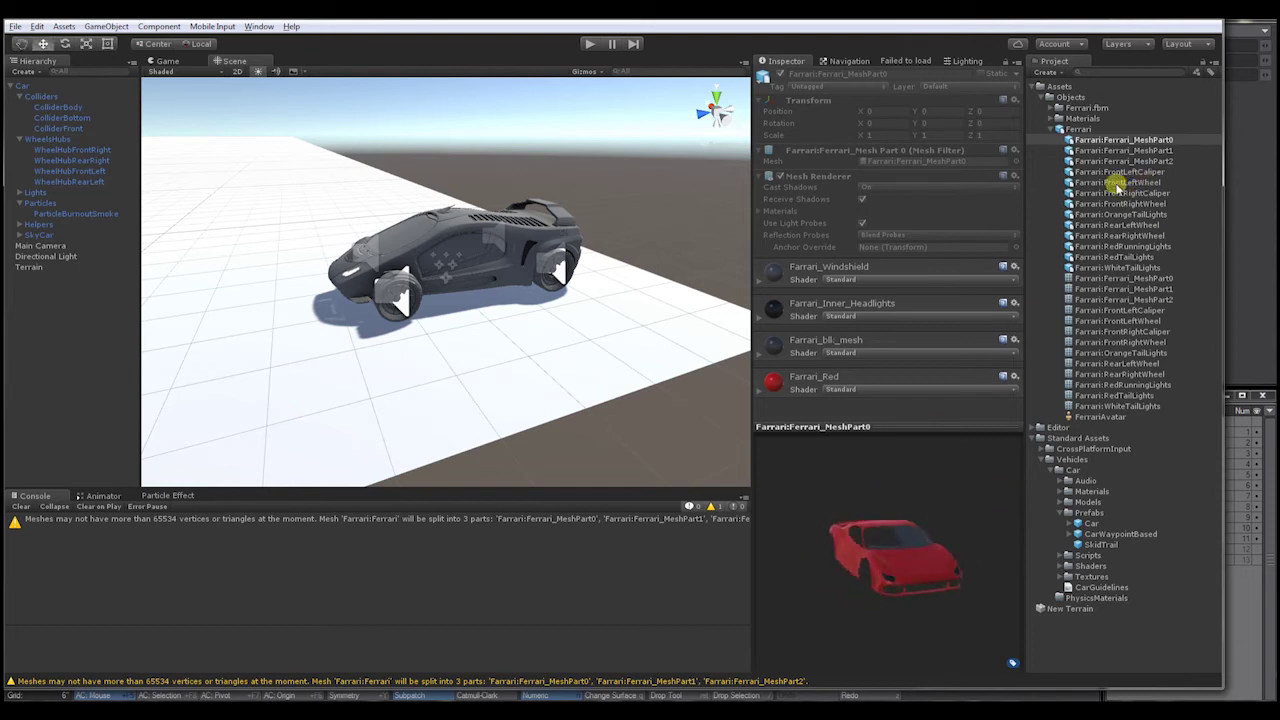
Step: Preview the FrontLeftWheel, FrontRightCaliper and FrontRightWheel parts of the imported Ferrari model
{"action": "left_click", "coordinate": [1105, 182]}
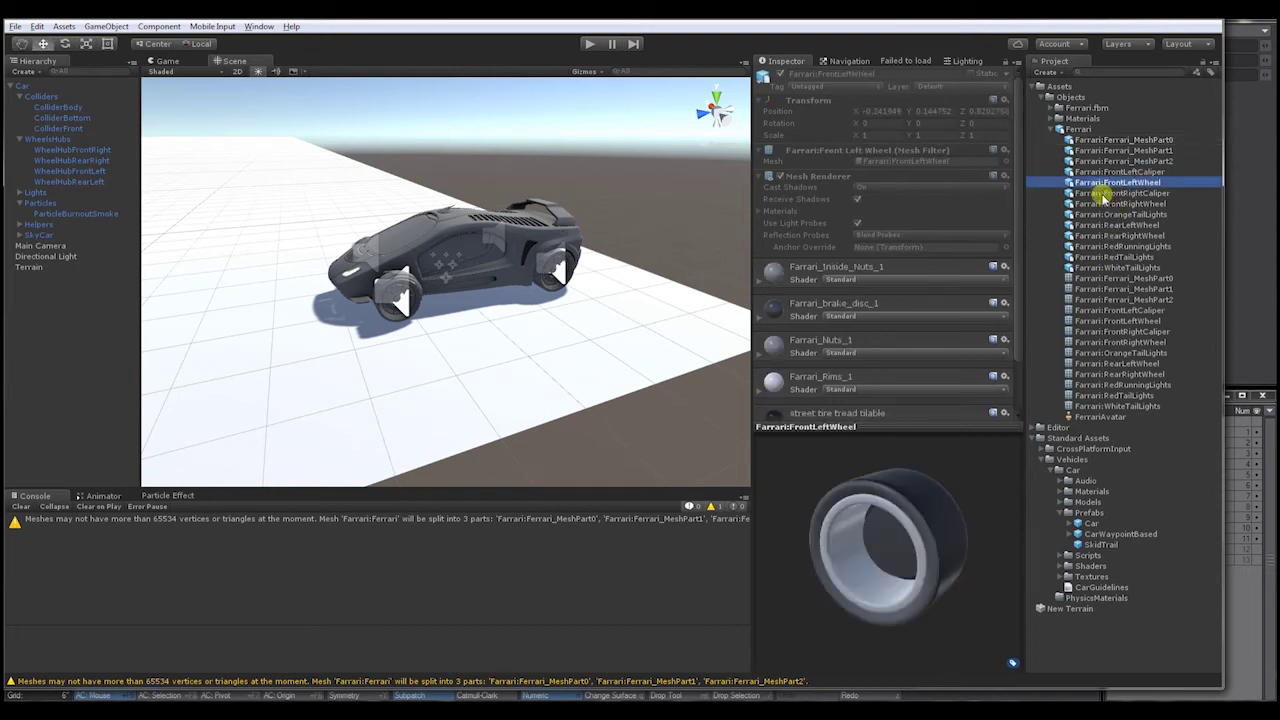
{"action": "left_click", "coordinate": [1105, 193]}
{"action": "left_click", "coordinate": [1103, 204]}
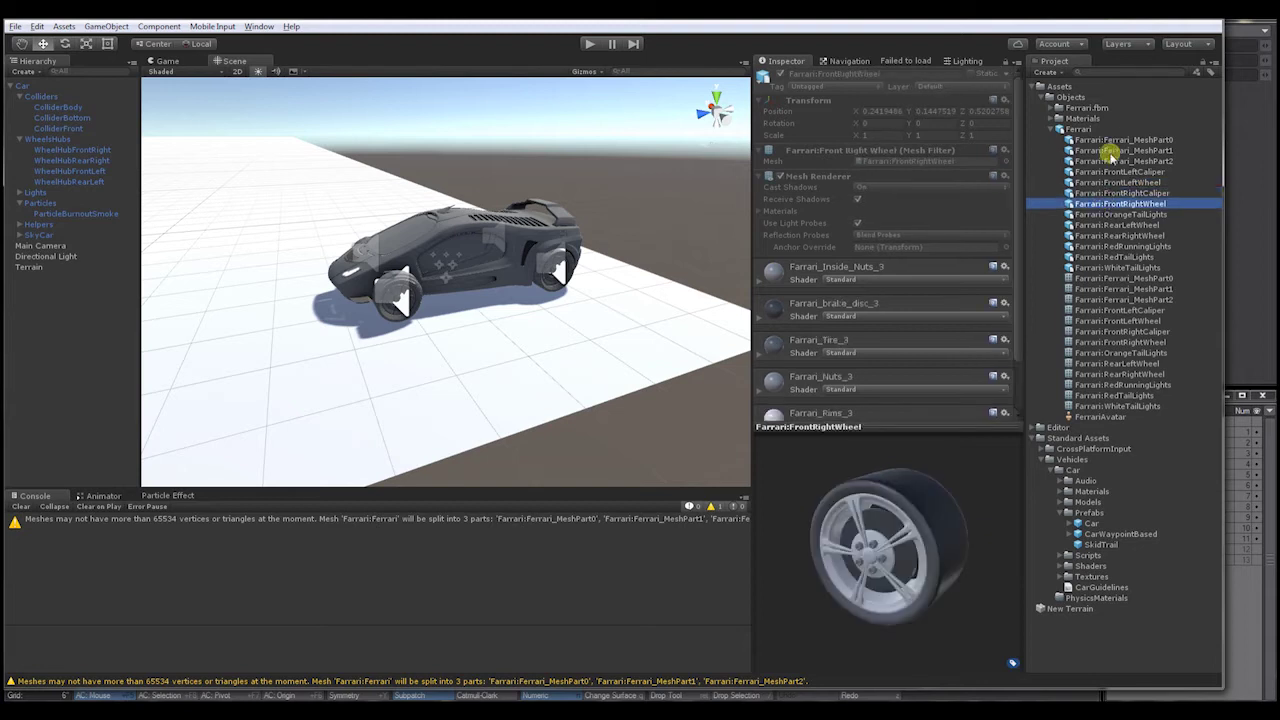
Step: Compare the previews of the split body meshes Ferrari_MeshPart0, Ferrari_MeshPart1 and Ferrari_MeshPart2
{"action": "left_click", "coordinate": [1106, 140]}
{"action": "left_click", "coordinate": [1107, 150]}
{"action": "left_click_drag", "start_coordinate": [895, 540], "coordinate": [905, 515]}
{"action": "left_click", "coordinate": [1100, 162]}
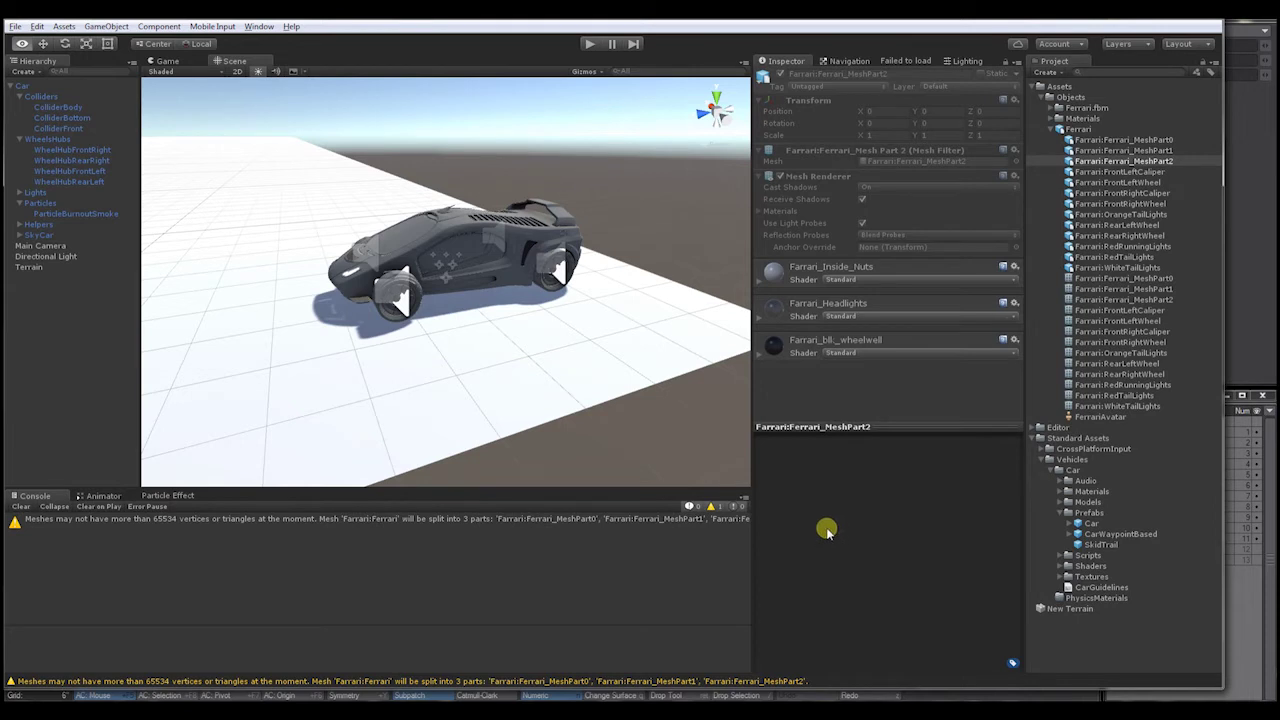
{"action": "left_click", "coordinate": [1092, 140]}
{"action": "left_click_drag", "start_coordinate": [940, 470], "coordinate": [871, 523]}
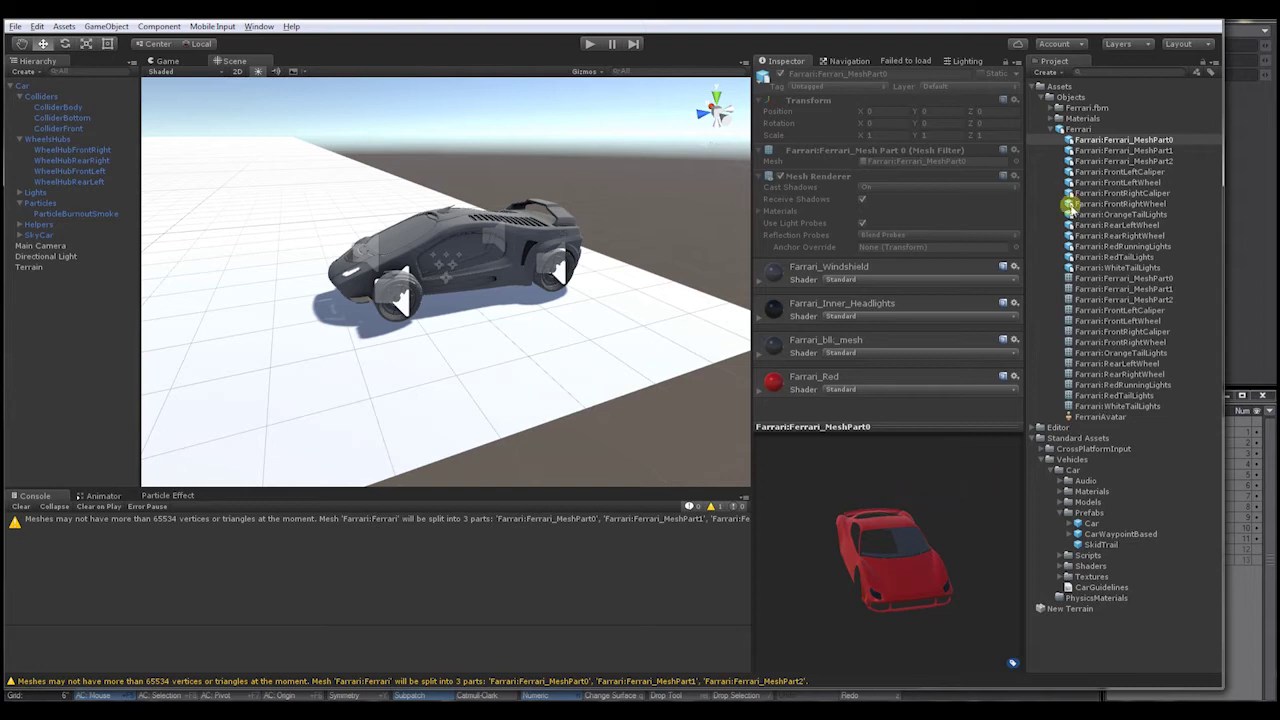
Step: Collapse the WheelsHubs, Colliders and Particles groups in the scene hierarchy and select the Car object
{"action": "left_click_drag", "start_coordinate": [626, 334], "coordinate": [445, 268], "text": "alt"}
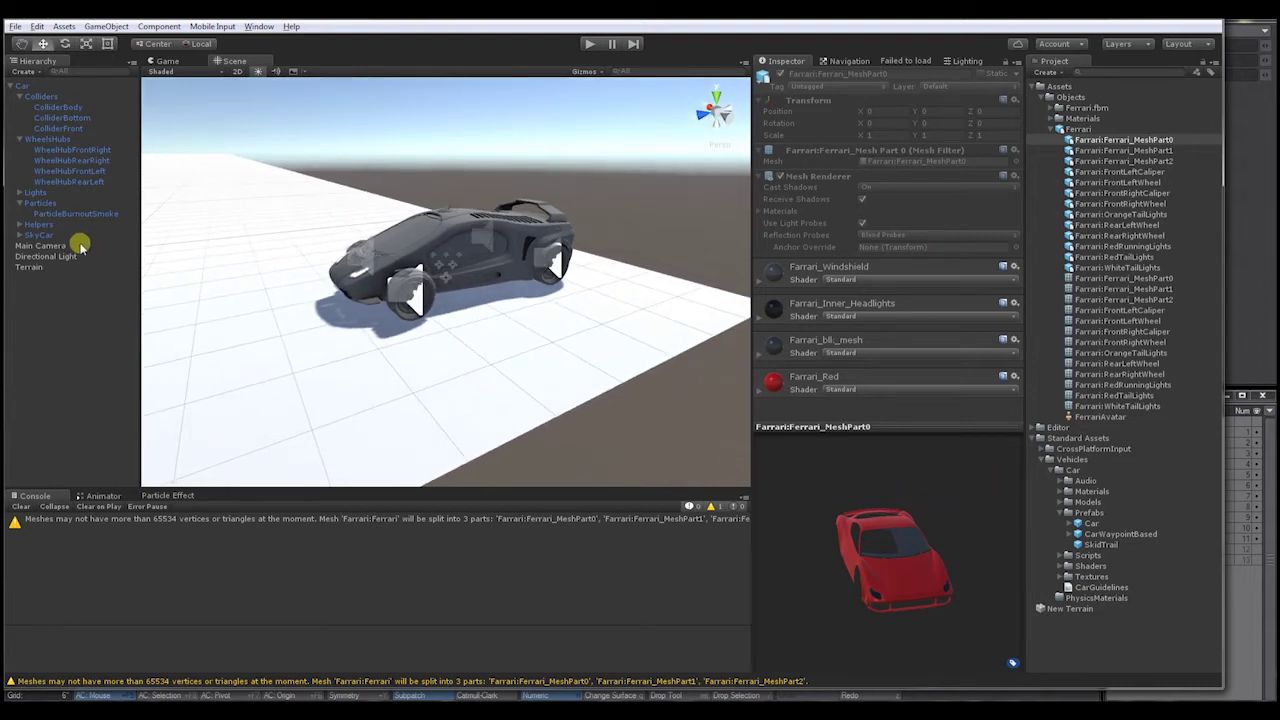
{"action": "left_click", "coordinate": [20, 139]}
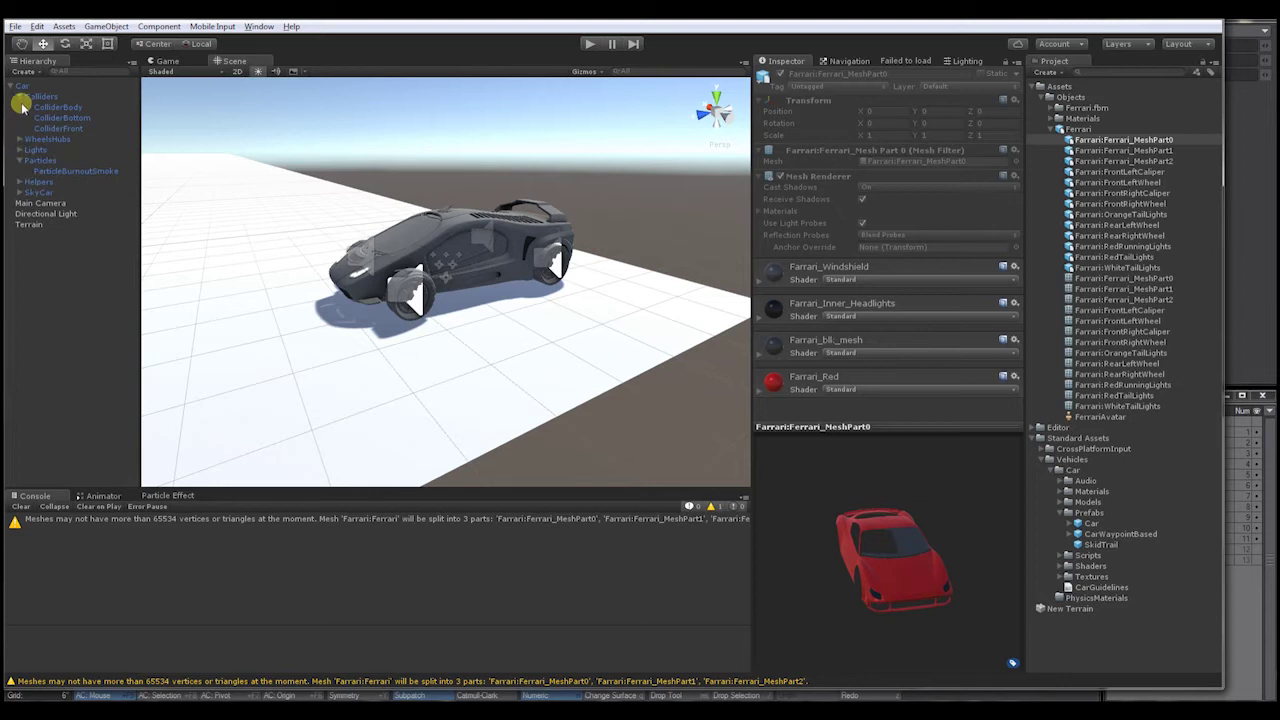
{"action": "left_click", "coordinate": [20, 97]}
{"action": "left_click", "coordinate": [20, 128]}
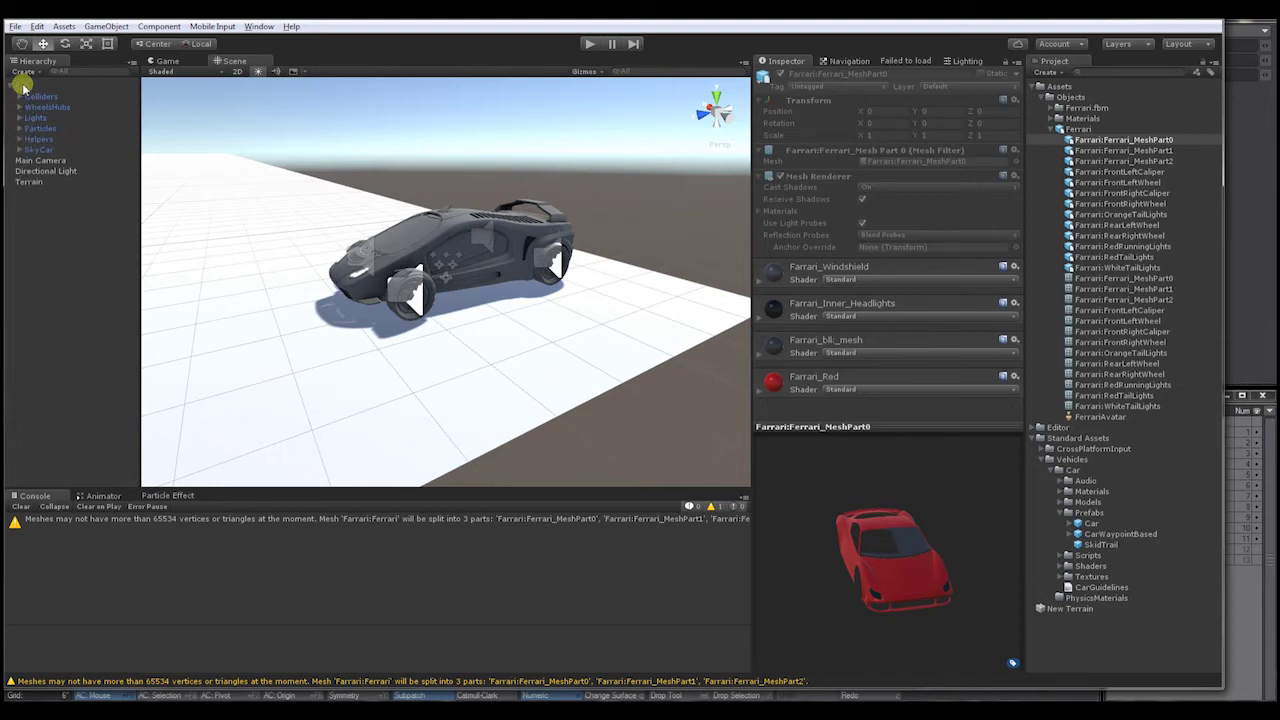
{"action": "left_click", "coordinate": [24, 86]}
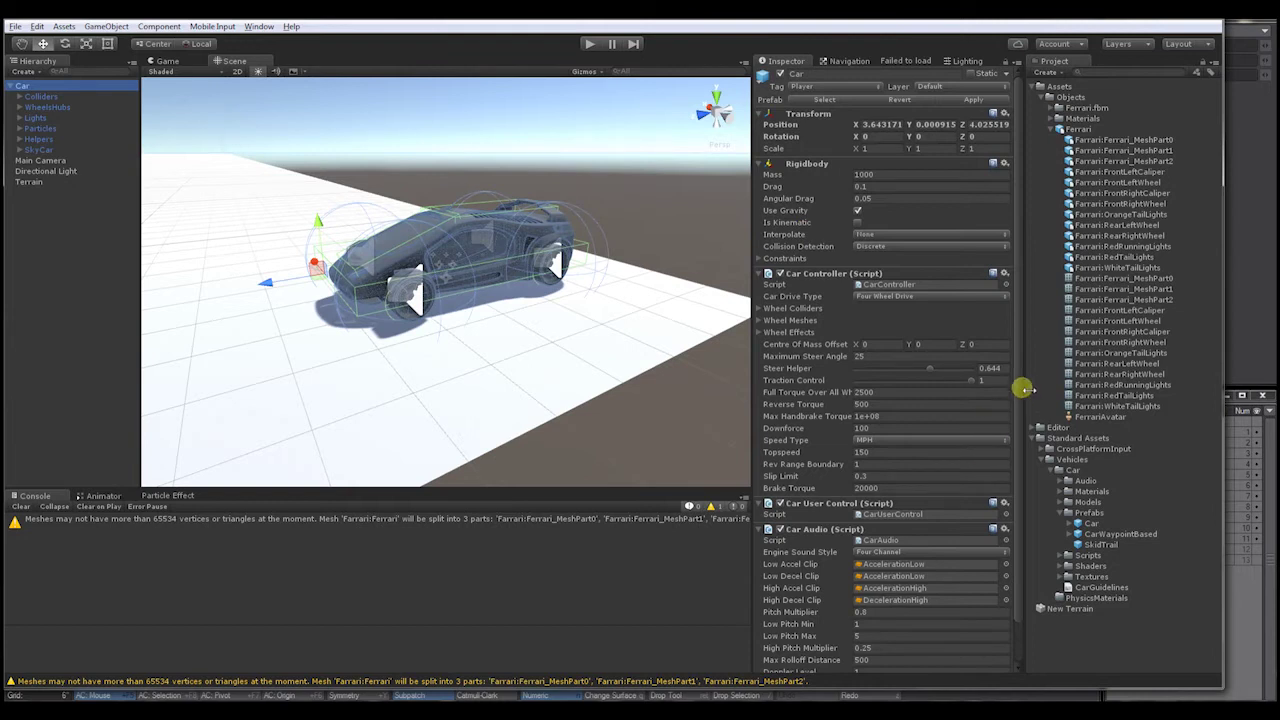
Step: Examine the wheel collider and wheel mesh assignments in the Car Controller of the Car object
{"action": "scroll", "coordinate": [1020, 440], "scroll_direction": "down", "scroll_amount": 2}
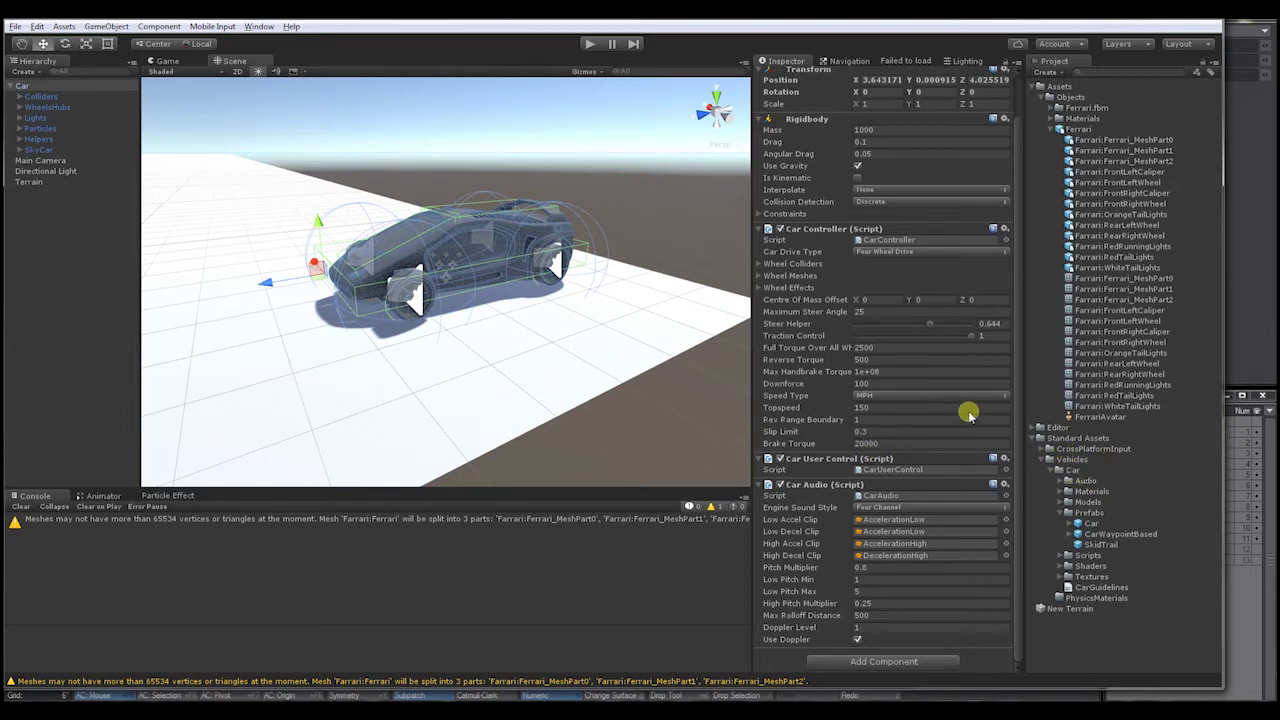
{"action": "left_click", "coordinate": [759, 276]}
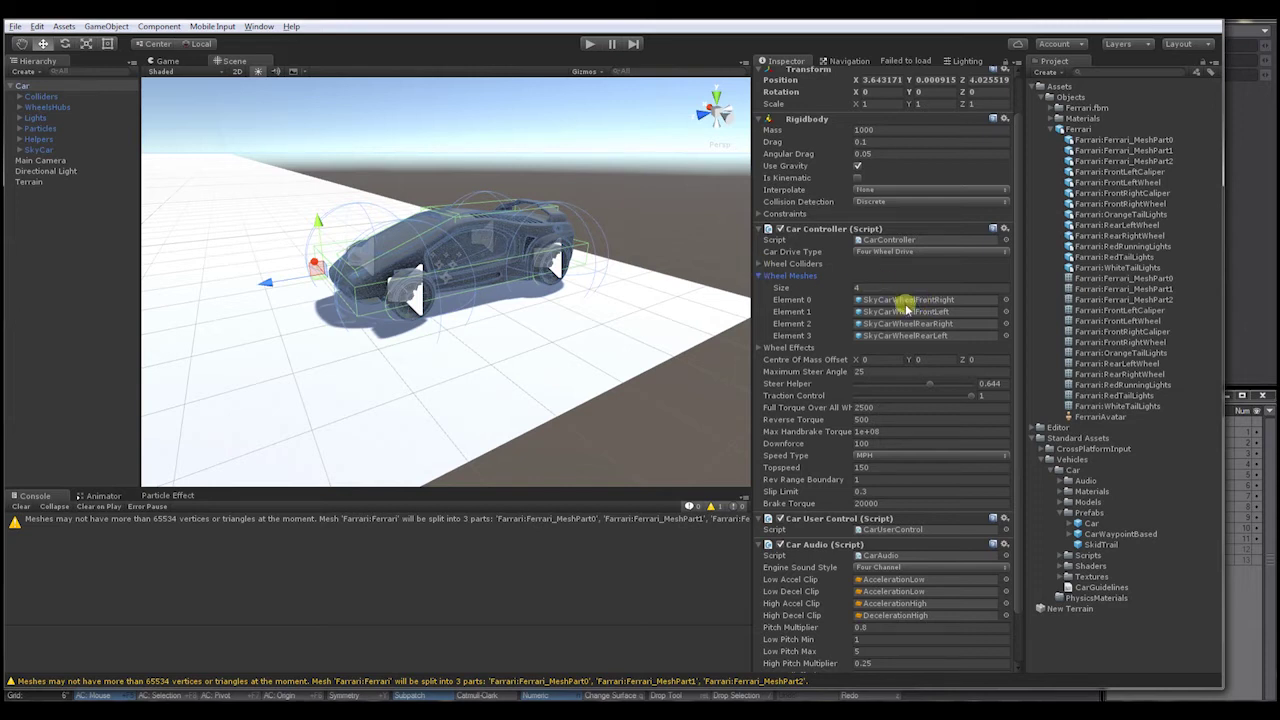
{"action": "left_click", "coordinate": [758, 264]}
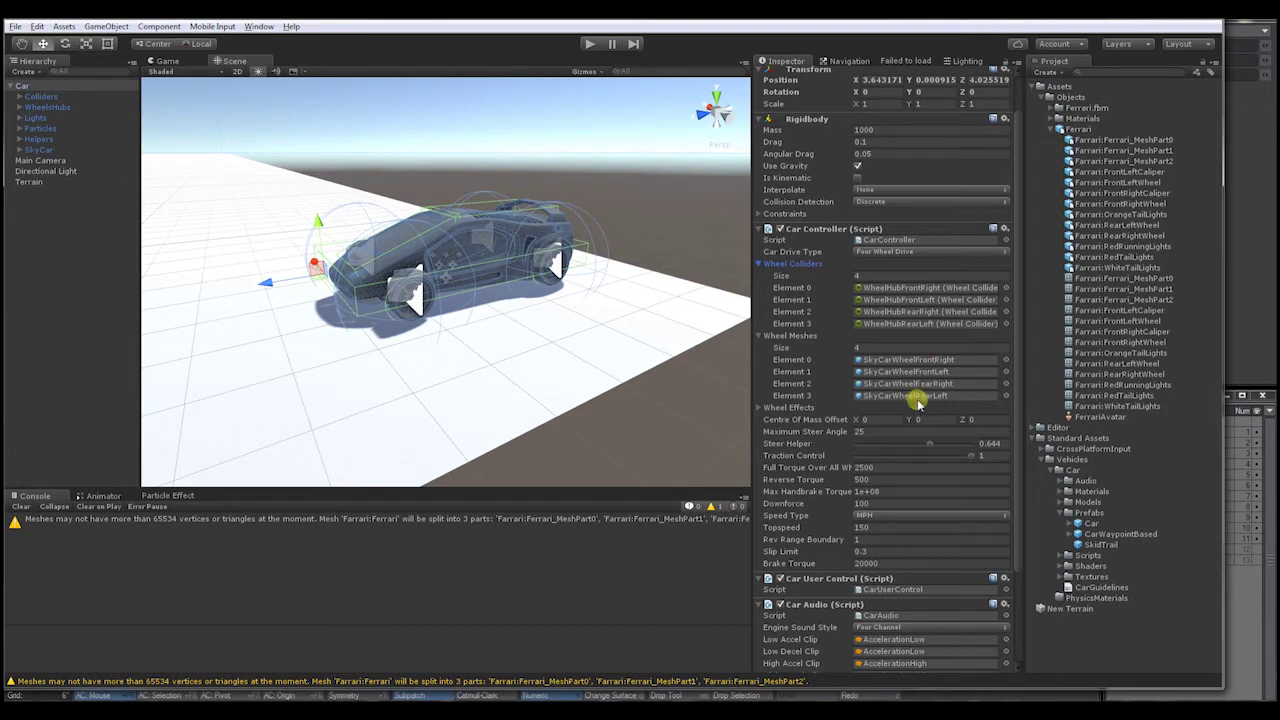
{"action": "left_click", "coordinate": [760, 263]}
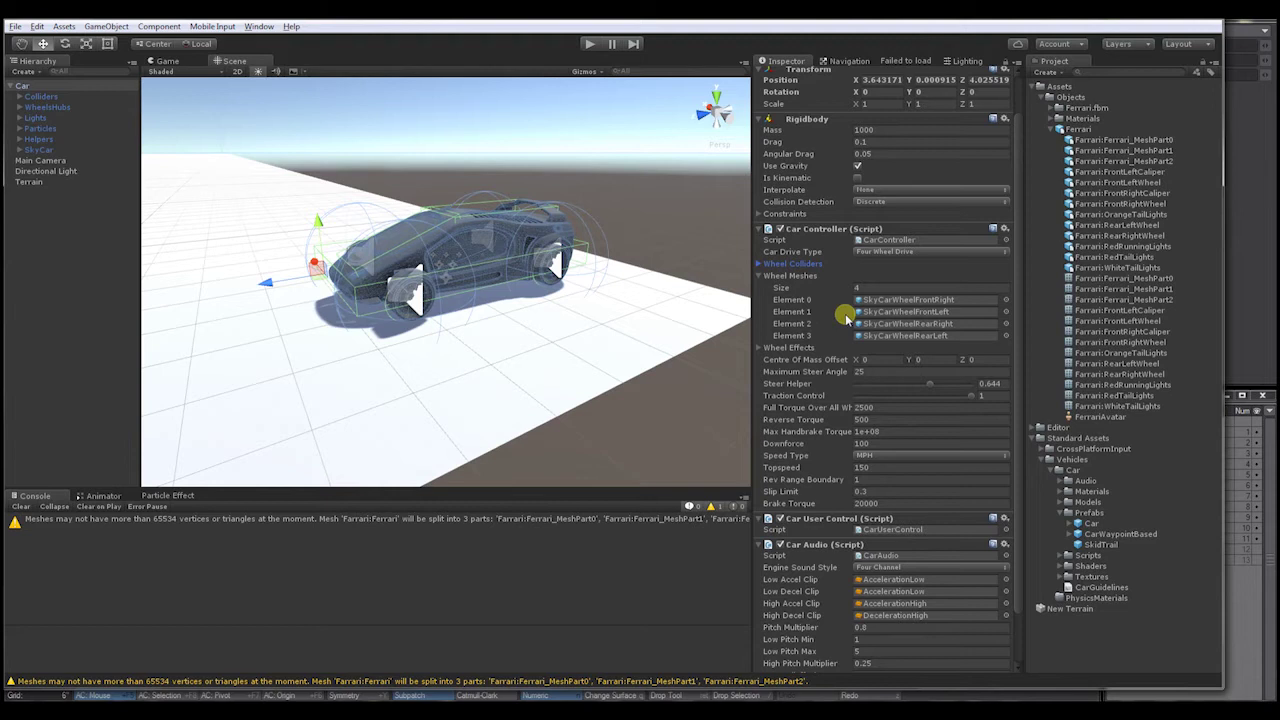
{"action": "left_click_drag", "start_coordinate": [1020, 297], "coordinate": [1026, 314]}
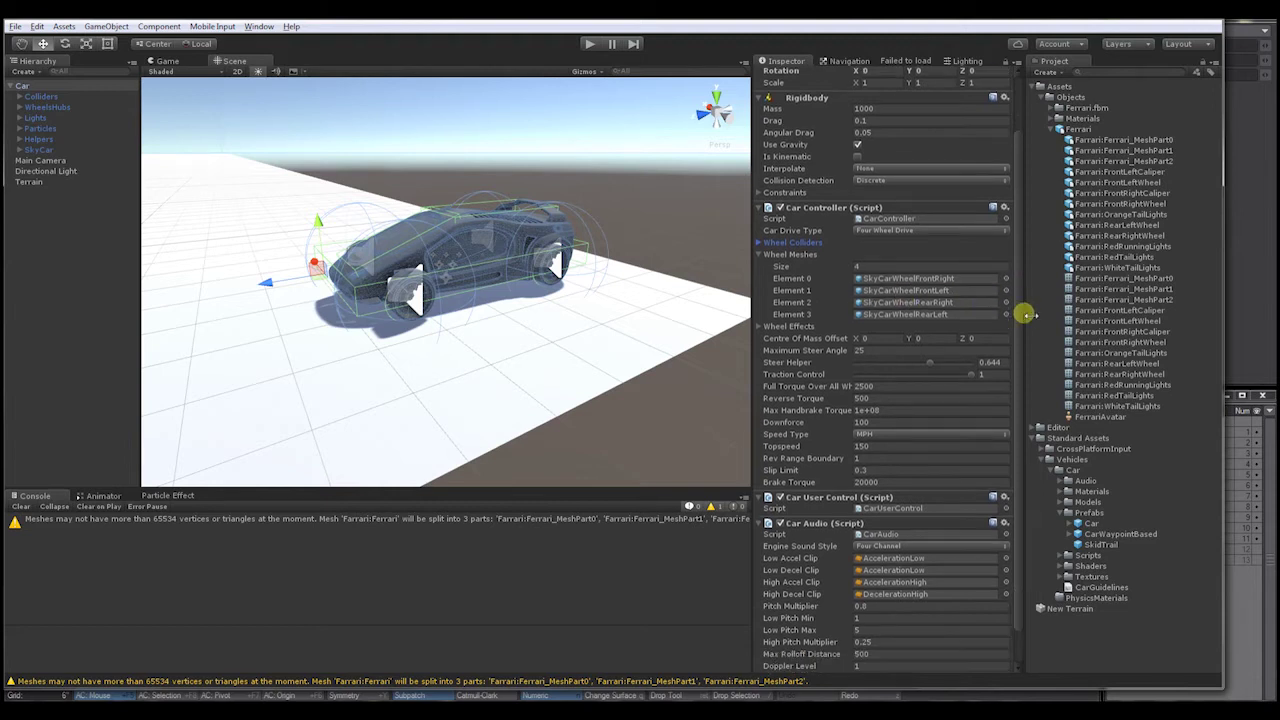
Step: Collapse the Ferrari model in the project assets and add it to the scene as a child of the Car object
{"action": "left_click_drag", "start_coordinate": [560, 290], "coordinate": [337, 266], "text": "alt"}
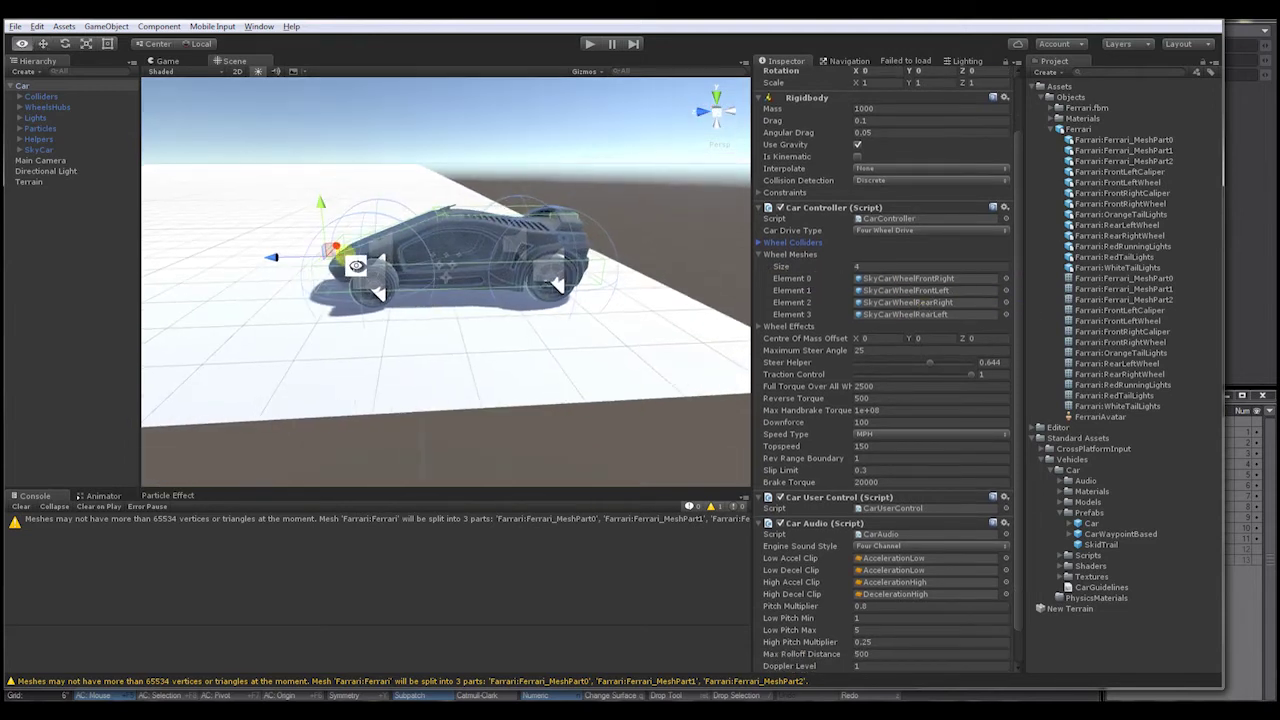
{"action": "left_click", "coordinate": [1059, 130]}
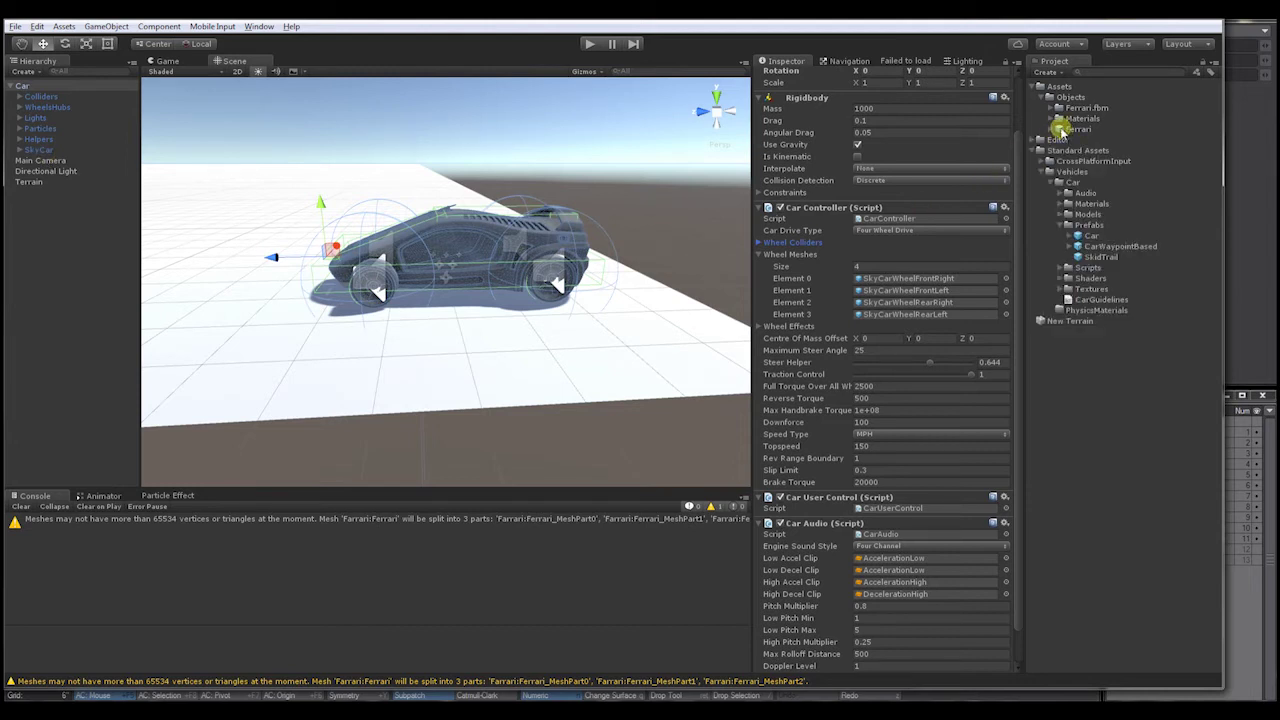
{"action": "left_click", "coordinate": [26, 86]}
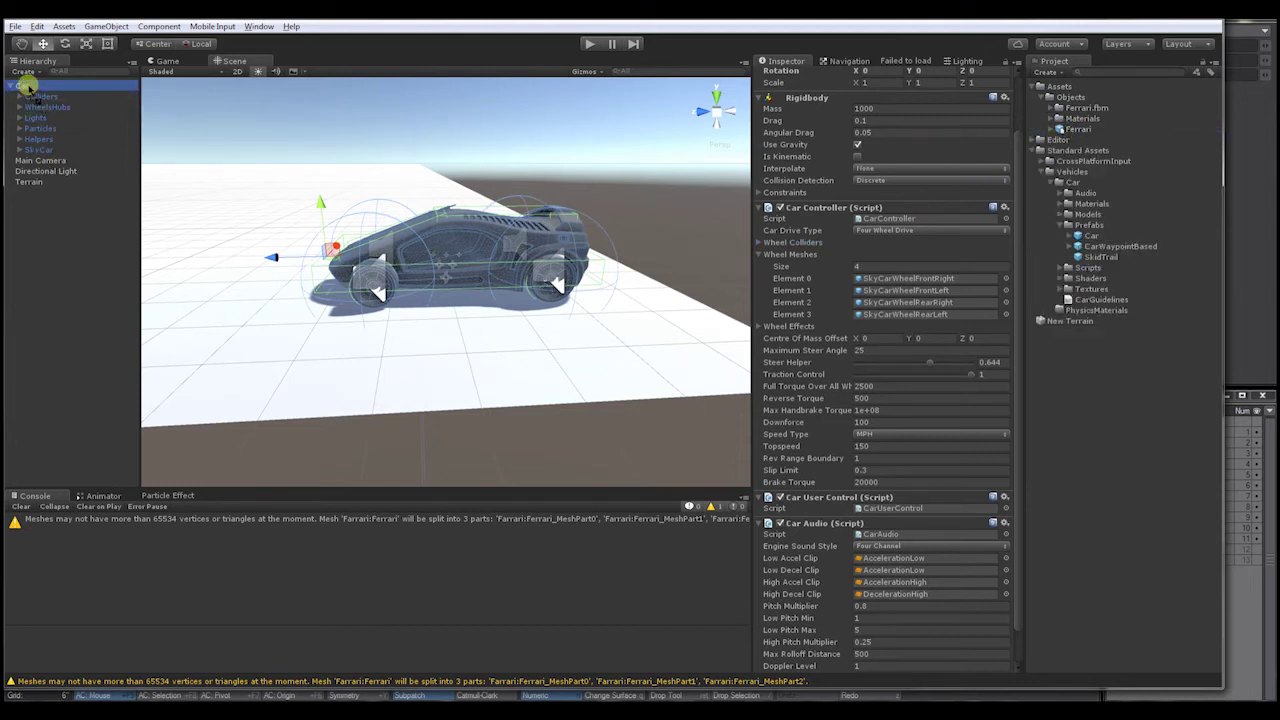
{"action": "left_click_drag", "start_coordinate": [27, 86], "coordinate": [29, 88]}
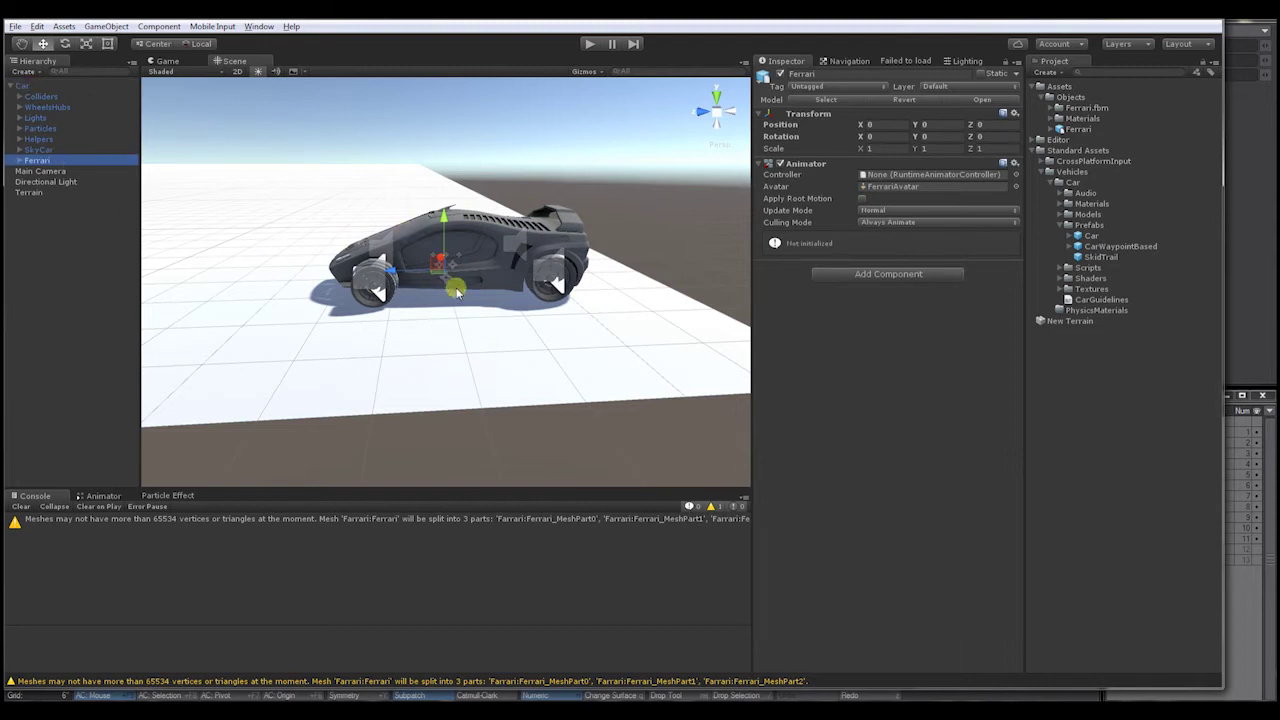
Step: Scale the Ferrari uniformly to about 2.72 to match the size of the SkyCar
{"action": "left_click_drag", "start_coordinate": [456, 290], "coordinate": [511, 245], "text": "alt"}
{"action": "scroll", "coordinate": [491, 334], "scroll_direction": "up", "scroll_amount": 5}
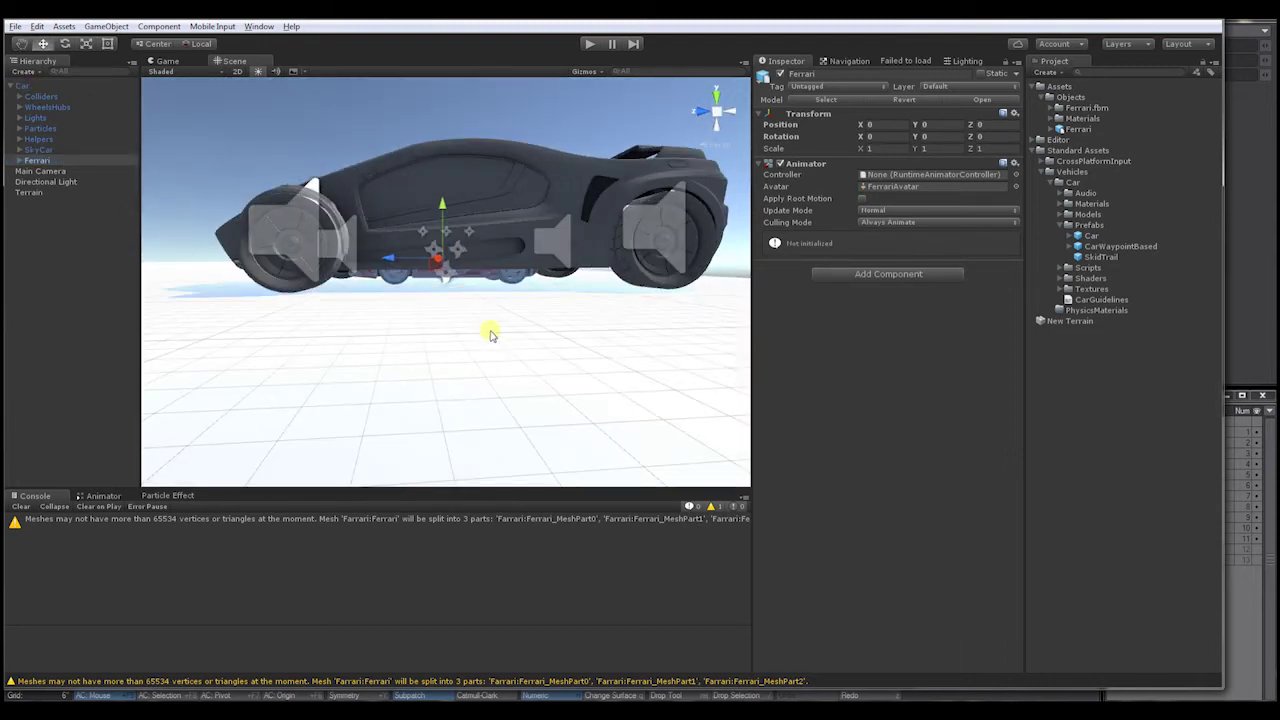
{"action": "left_click_drag", "start_coordinate": [491, 329], "coordinate": [481, 361], "text": "alt"}
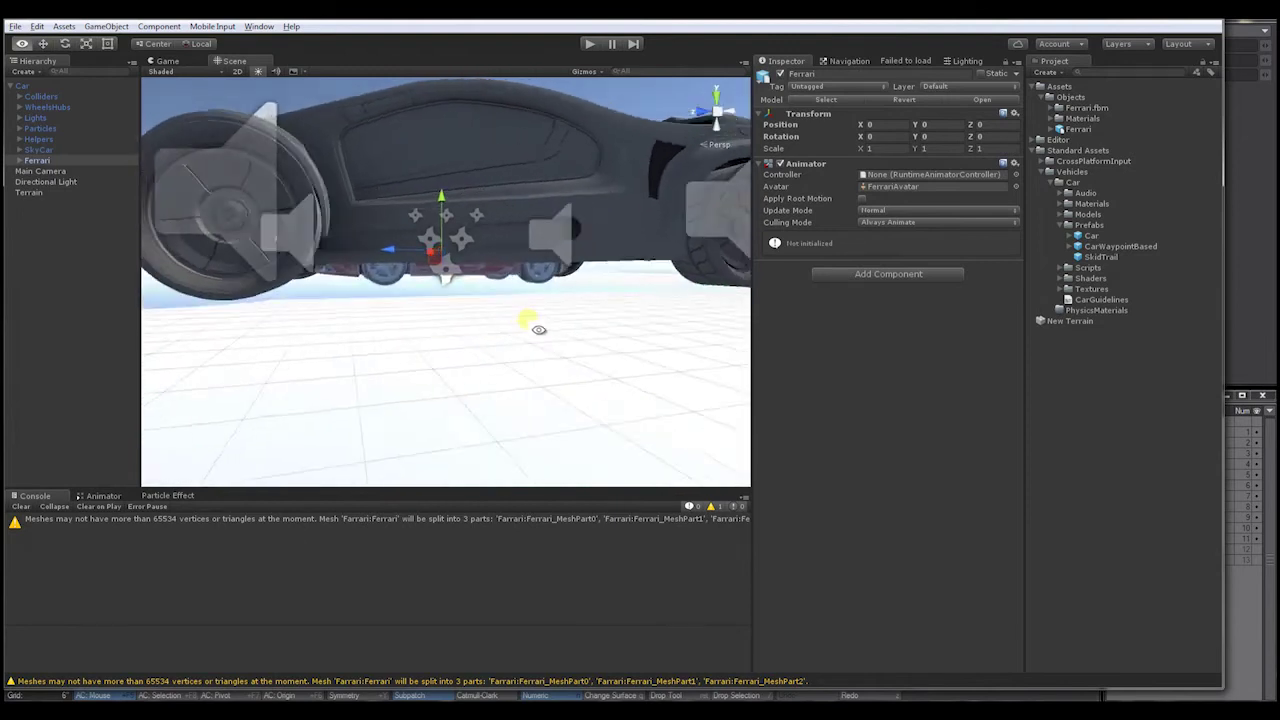
{"action": "left_click_drag", "start_coordinate": [212, 238], "coordinate": [369, 306], "text": "alt"}
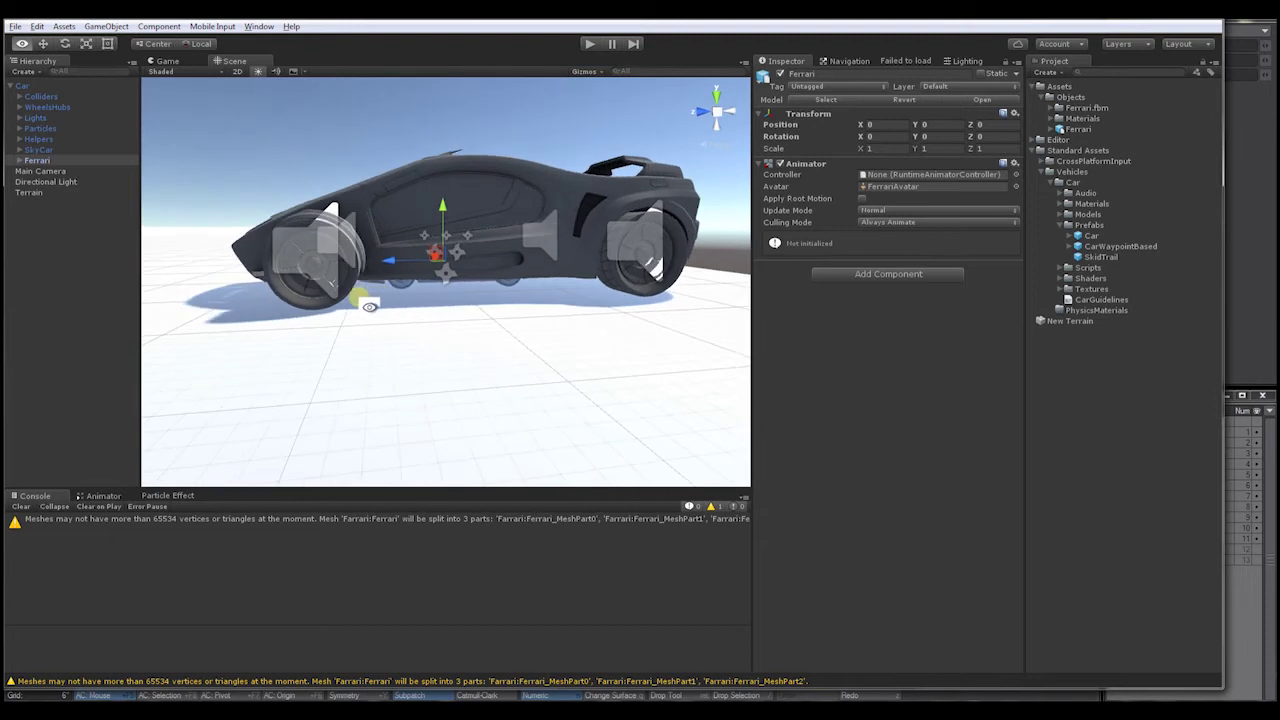
{"action": "left_click_drag", "start_coordinate": [494, 304], "coordinate": [373, 287], "text": "alt"}
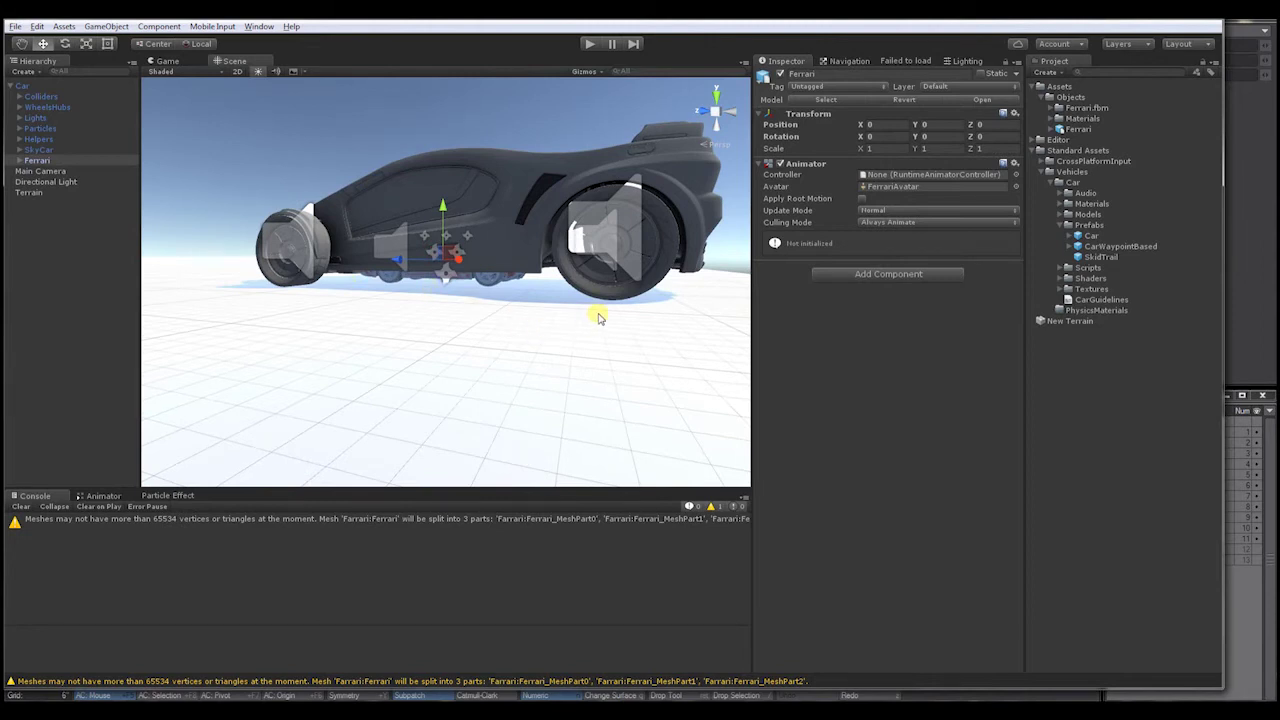
{"action": "left_click_drag", "start_coordinate": [498, 337], "coordinate": [551, 335], "text": "alt"}
{"action": "left_click", "coordinate": [270, 208]}
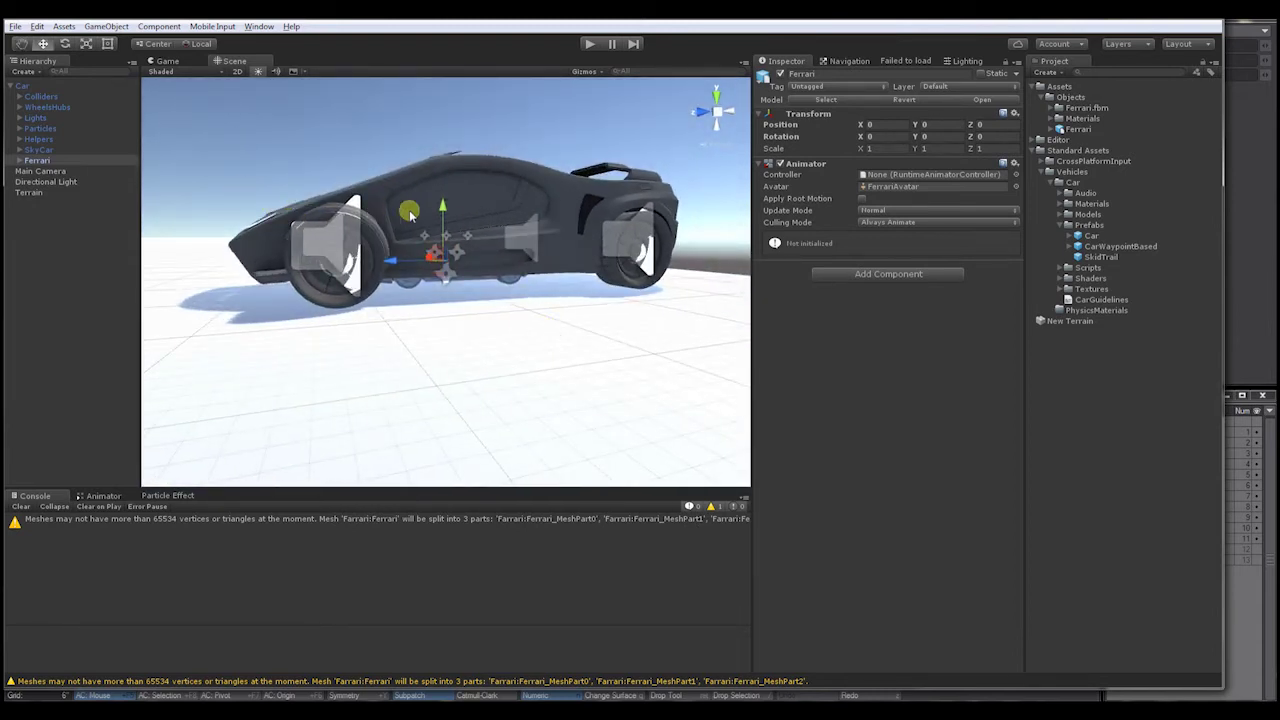
{"action": "left_click_drag", "start_coordinate": [463, 280], "coordinate": [317, 298], "text": "alt"}
{"action": "left_click_drag", "start_coordinate": [441, 262], "coordinate": [709, 274]}
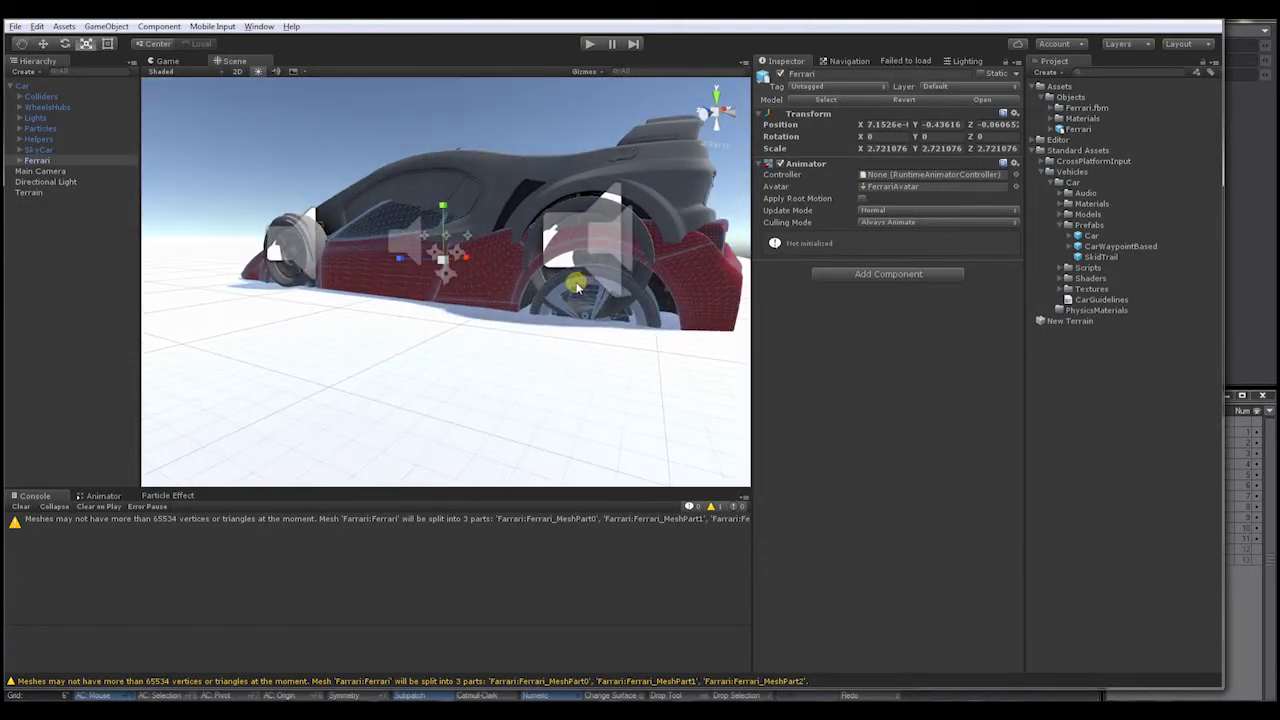
Step: Move the Ferrari to Y -0.022 and Z -0.029 to align its body and wheels with the SkyCar
{"action": "left_click_drag", "start_coordinate": [514, 297], "coordinate": [444, 397], "text": "alt"}
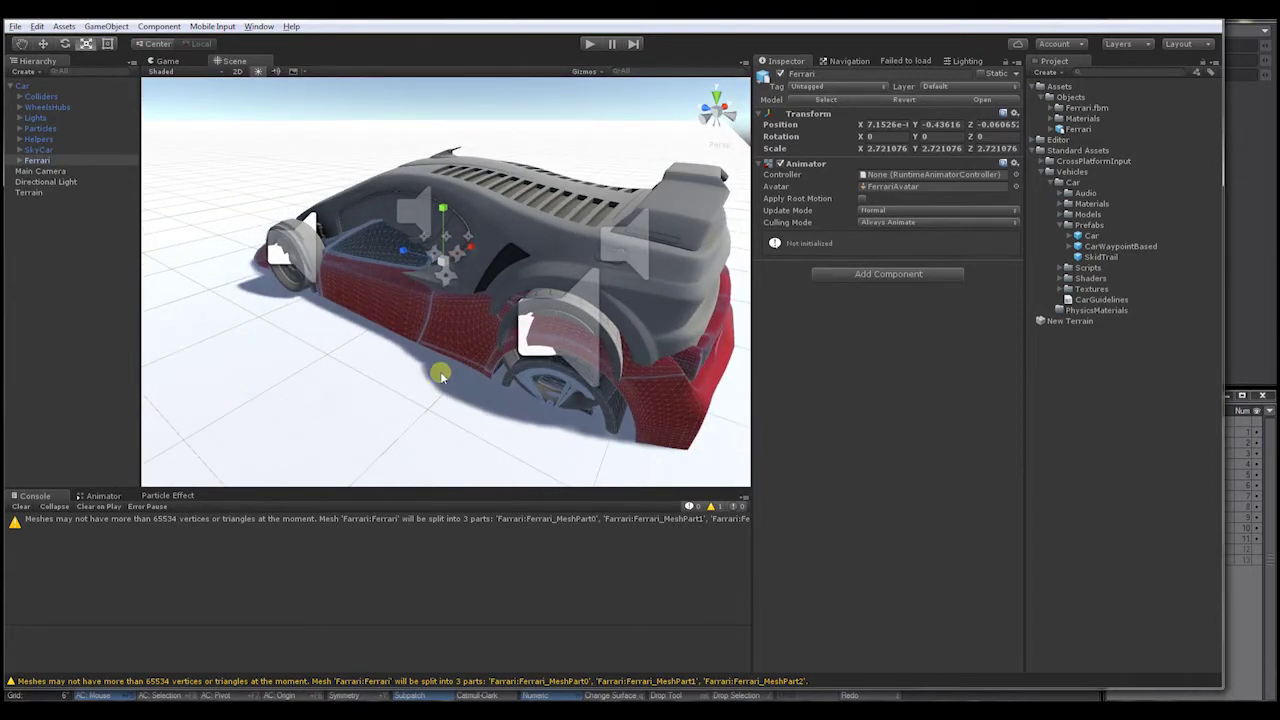
{"action": "left_click_drag", "start_coordinate": [446, 268], "coordinate": [491, 270], "text": "alt"}
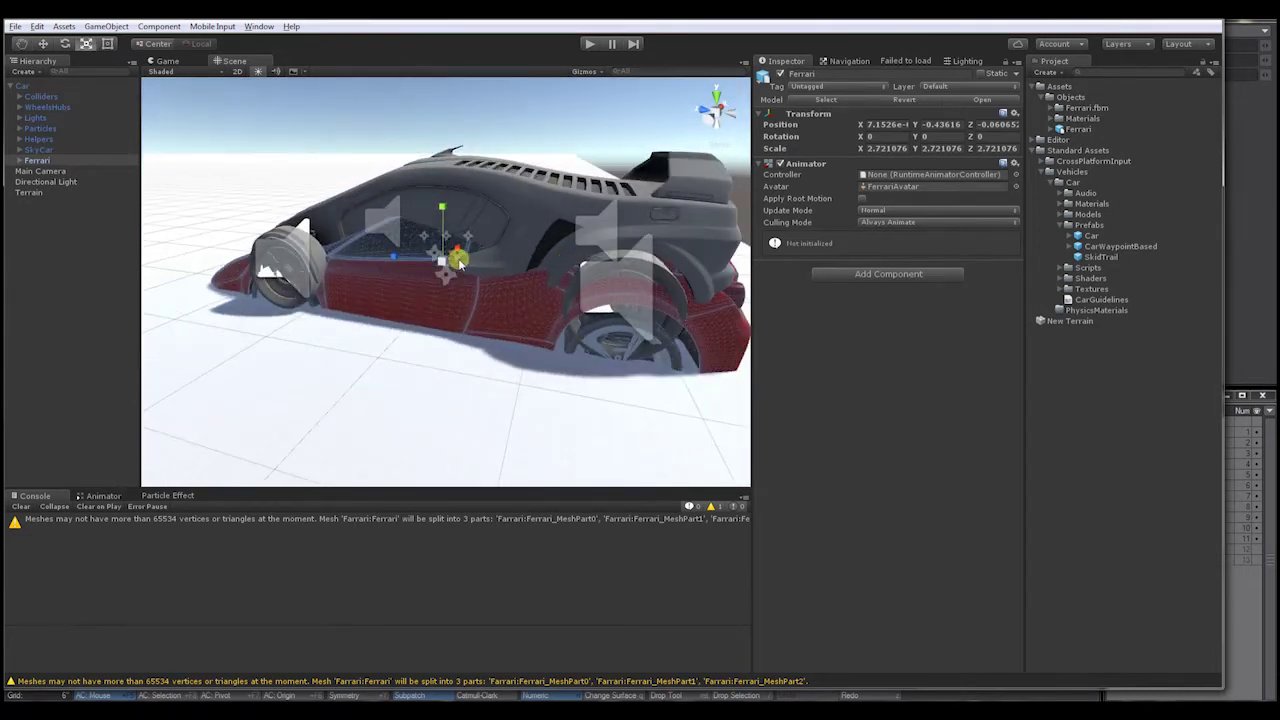
{"action": "key", "text": "w"}
{"action": "left_click_drag", "start_coordinate": [442, 207], "coordinate": [554, 218]}
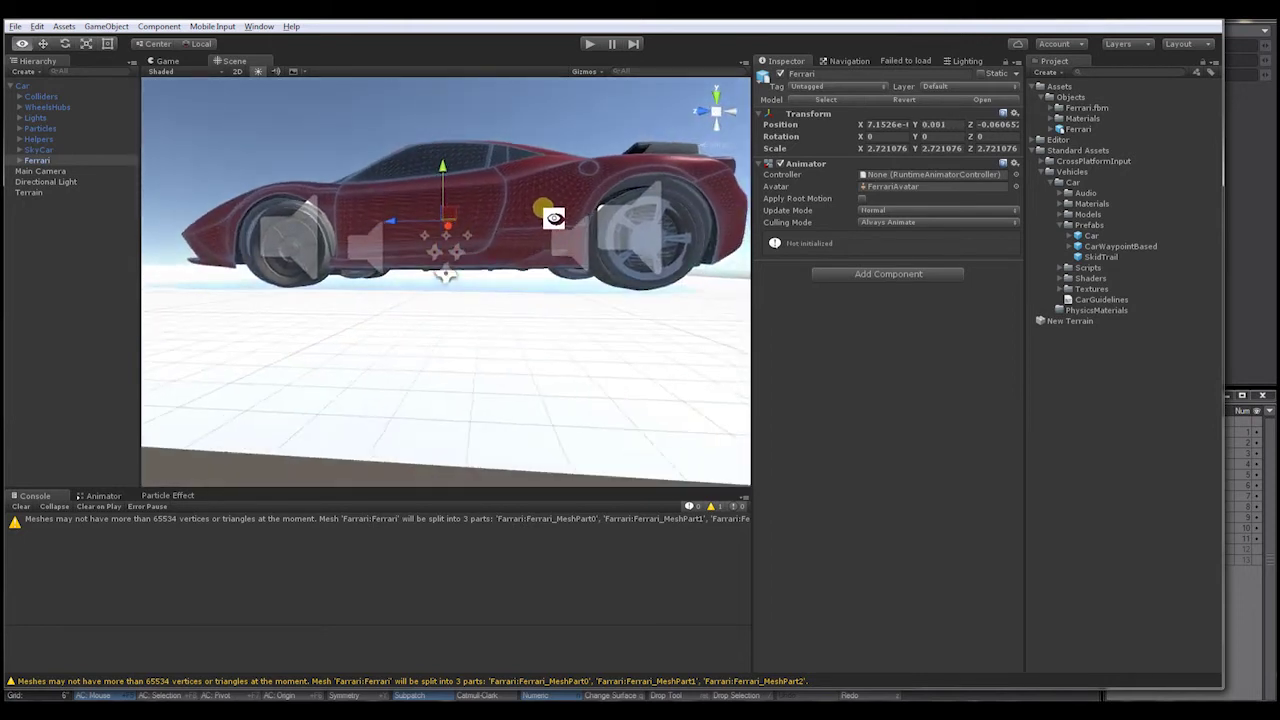
{"action": "left_click_drag", "start_coordinate": [442, 168], "coordinate": [442, 171]}
{"action": "key", "text": "alt"}
{"action": "left_click_drag", "start_coordinate": [506, 244], "coordinate": [394, 229], "text": "alt"}
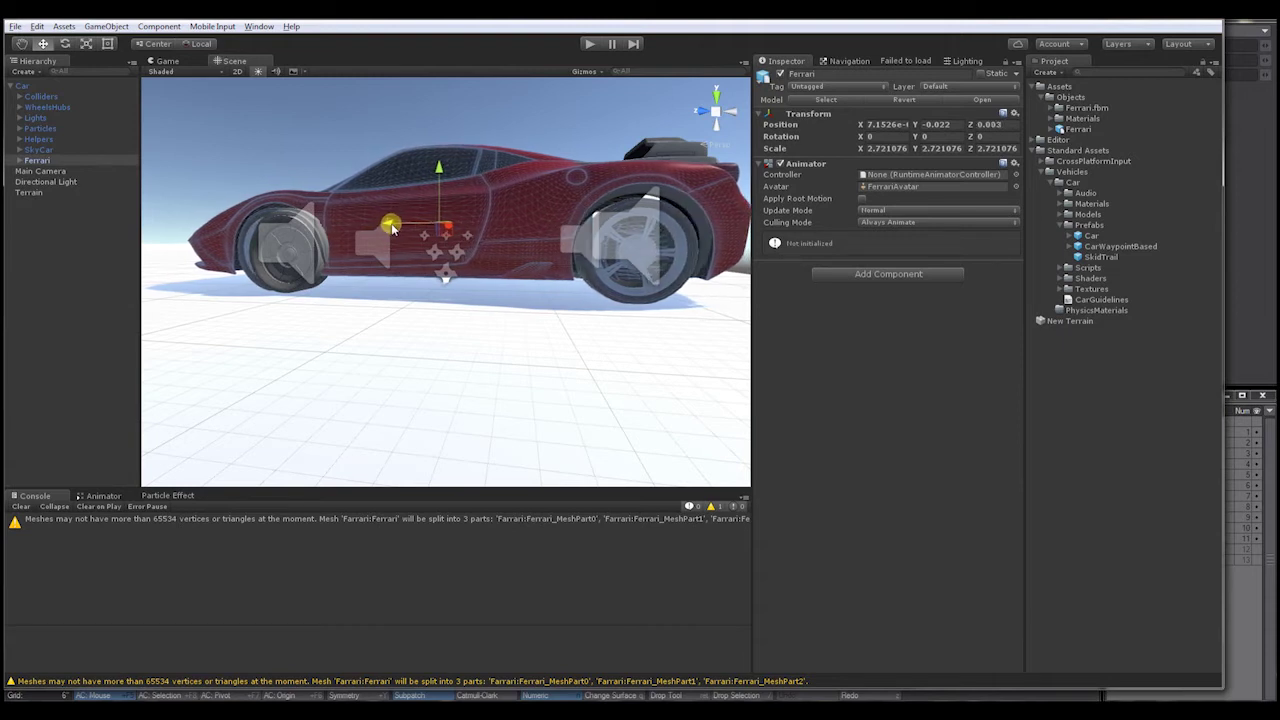
{"action": "left_click_drag", "start_coordinate": [675, 334], "coordinate": [494, 297], "text": "alt"}
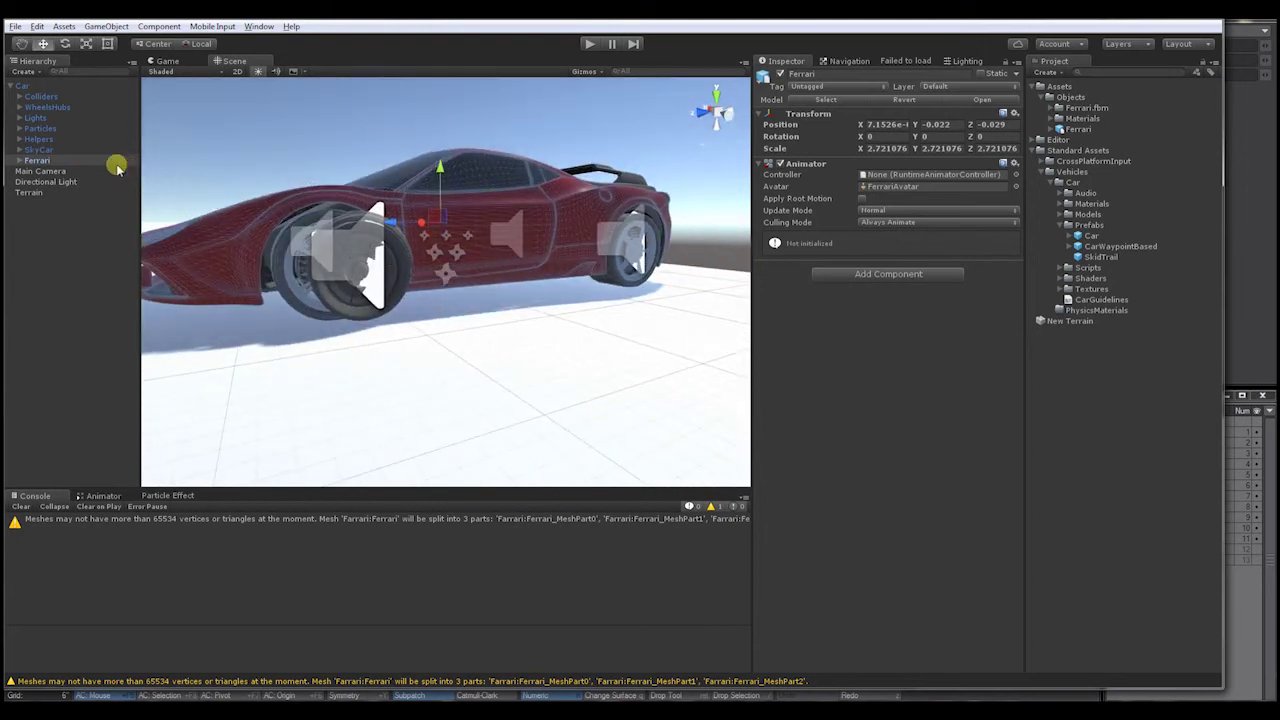
Step: Delete the SkyCar object from the Car and accept breaking the prefab instance
{"action": "left_click", "coordinate": [38, 149]}
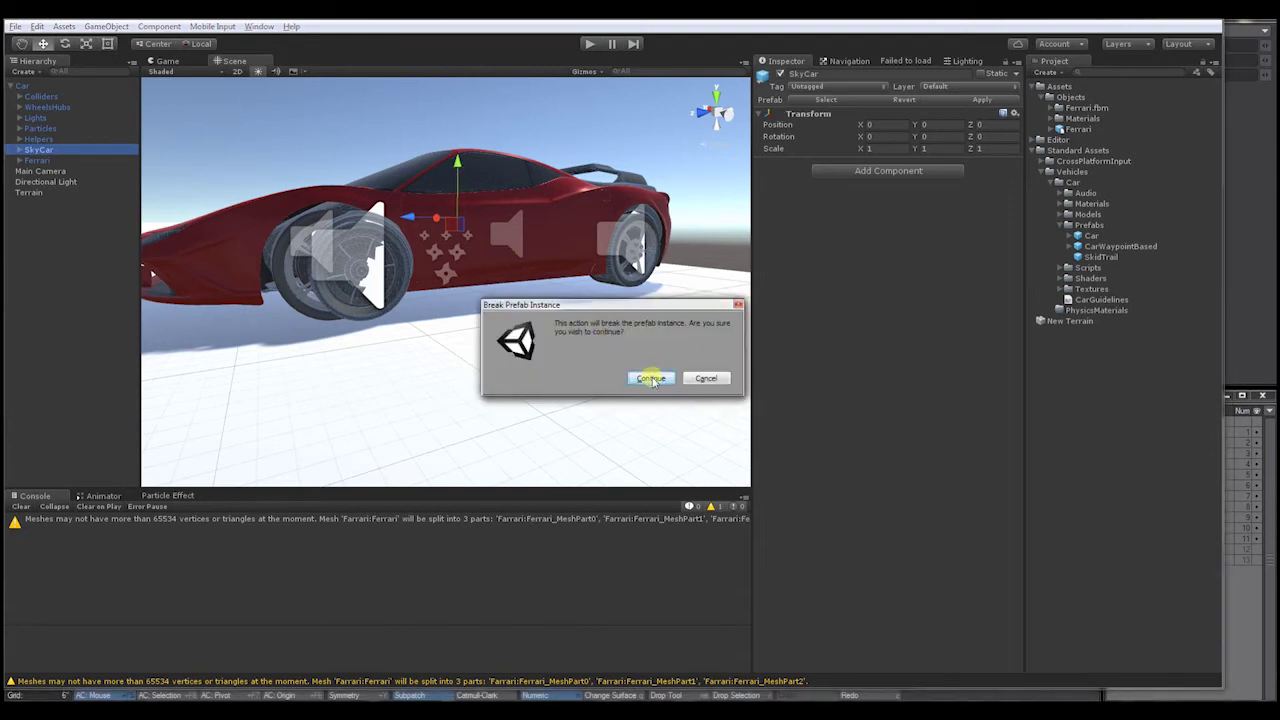
{"action": "left_click", "coordinate": [651, 379]}
{"action": "left_click_drag", "start_coordinate": [563, 237], "coordinate": [620, 262], "text": "alt"}
Step: Assign the Ferrari's FrontRightWheel, FrontLeftWheel, RearRightWheel and RearLeftWheel to Wheel Meshes Elements 0 to 3 of the Car's Car Controller
{"action": "left_click", "coordinate": [19, 149]}
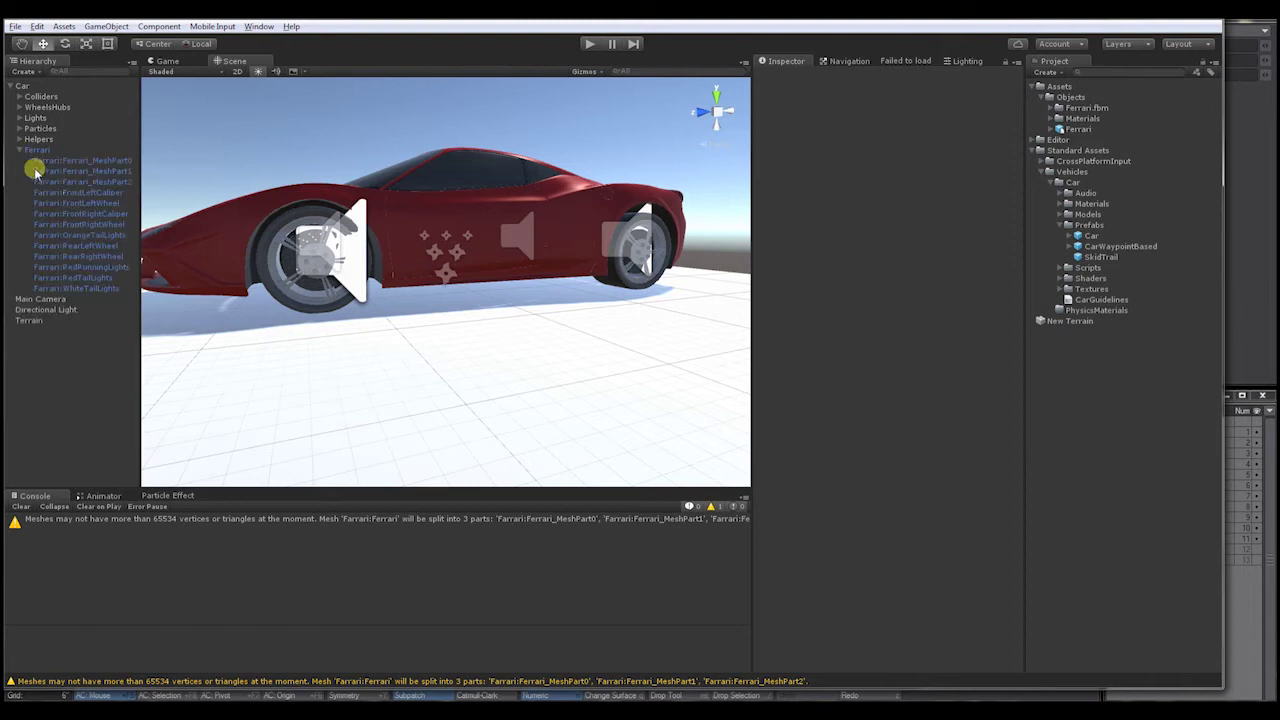
{"action": "left_click", "coordinate": [28, 86]}
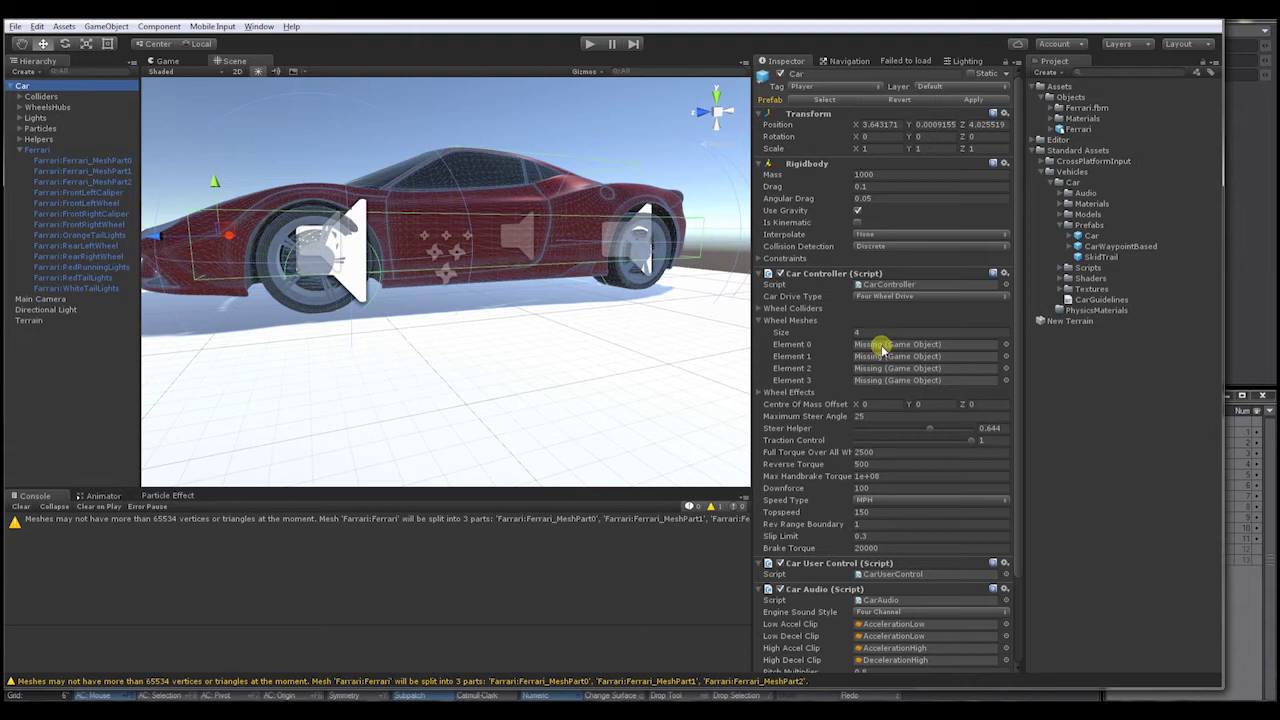
{"action": "left_click_drag", "start_coordinate": [611, 274], "coordinate": [580, 270], "text": "alt"}
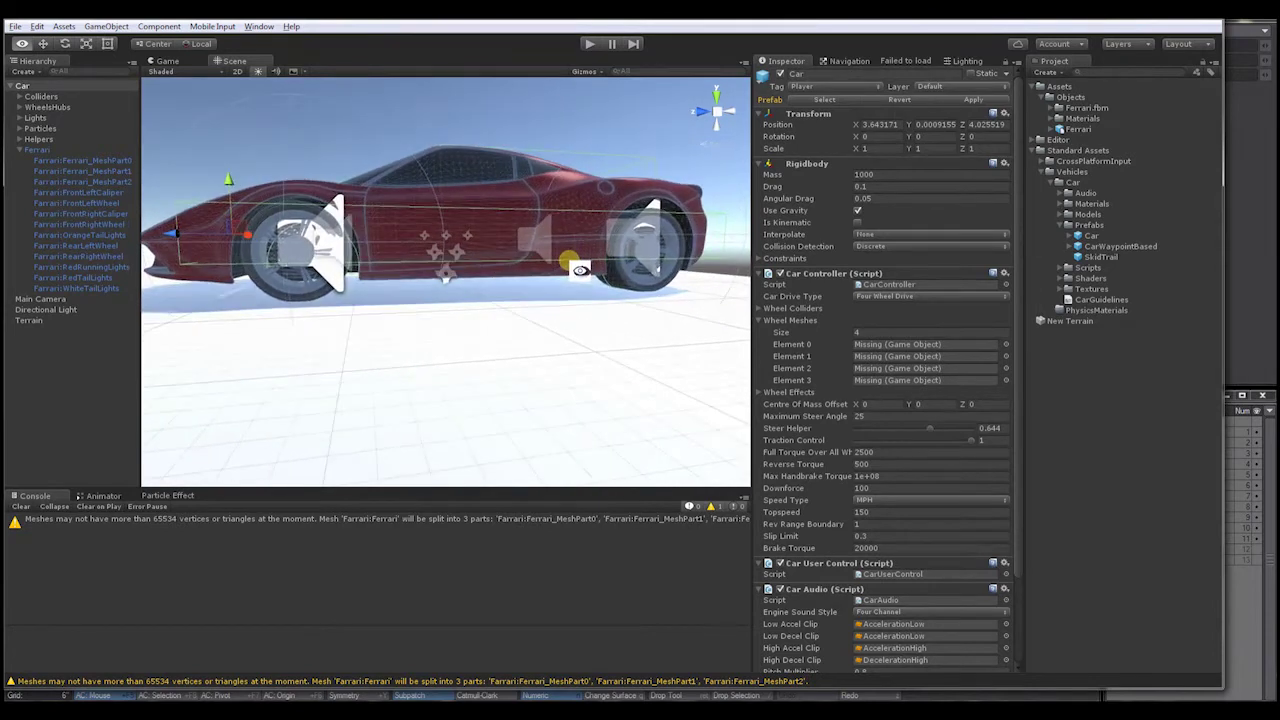
{"action": "left_click", "coordinate": [76, 225]}
{"action": "left_click_drag", "start_coordinate": [76, 228], "coordinate": [905, 348]}
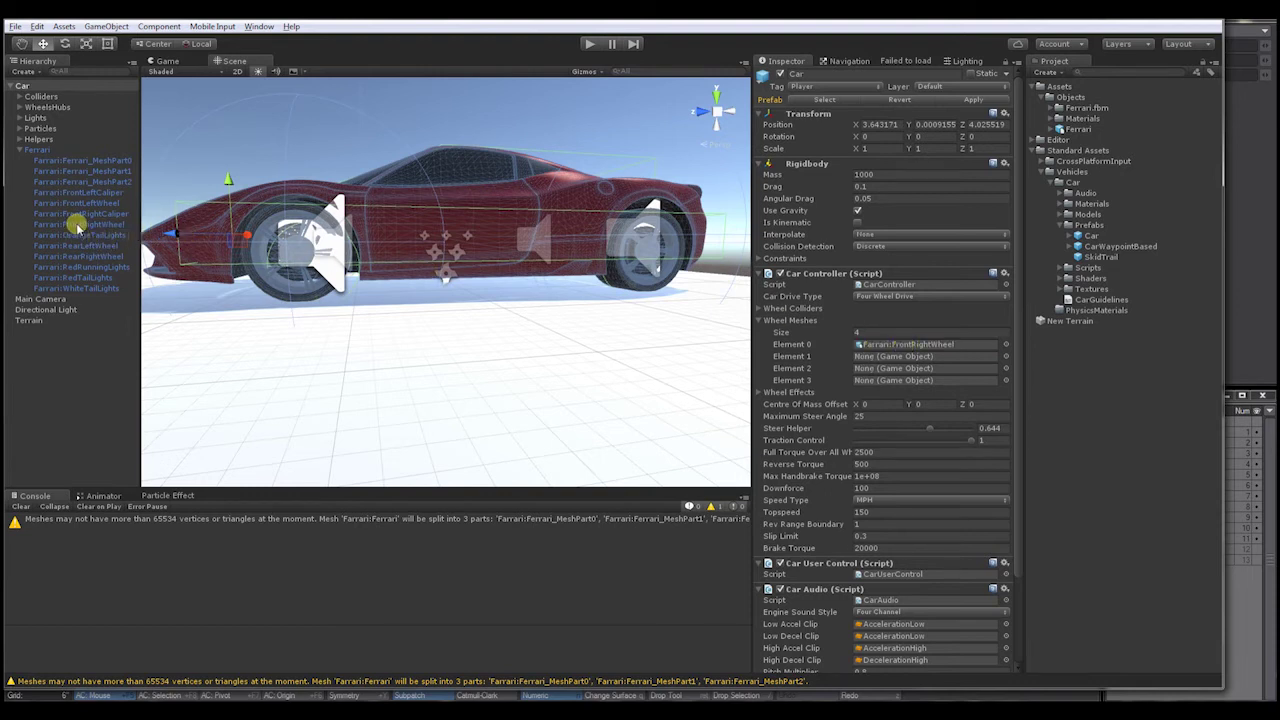
{"action": "left_click_drag", "start_coordinate": [72, 205], "coordinate": [903, 357]}
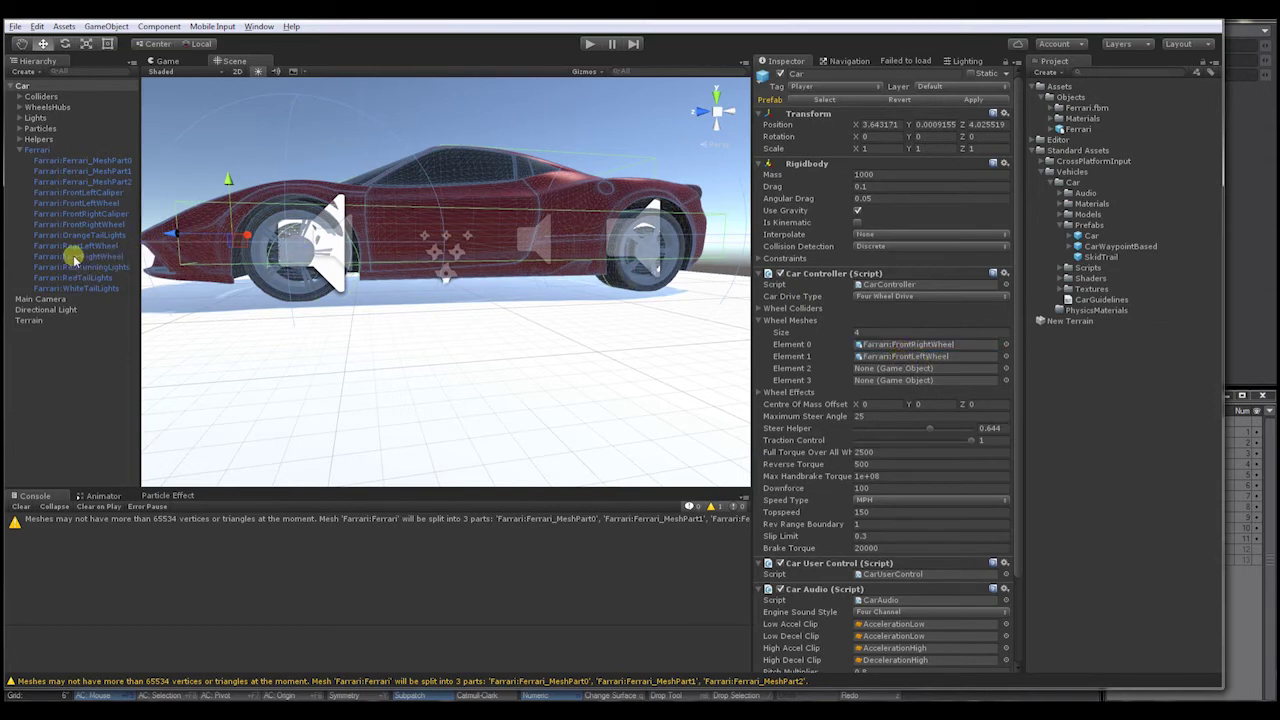
{"action": "left_click_drag", "start_coordinate": [68, 258], "coordinate": [903, 368]}
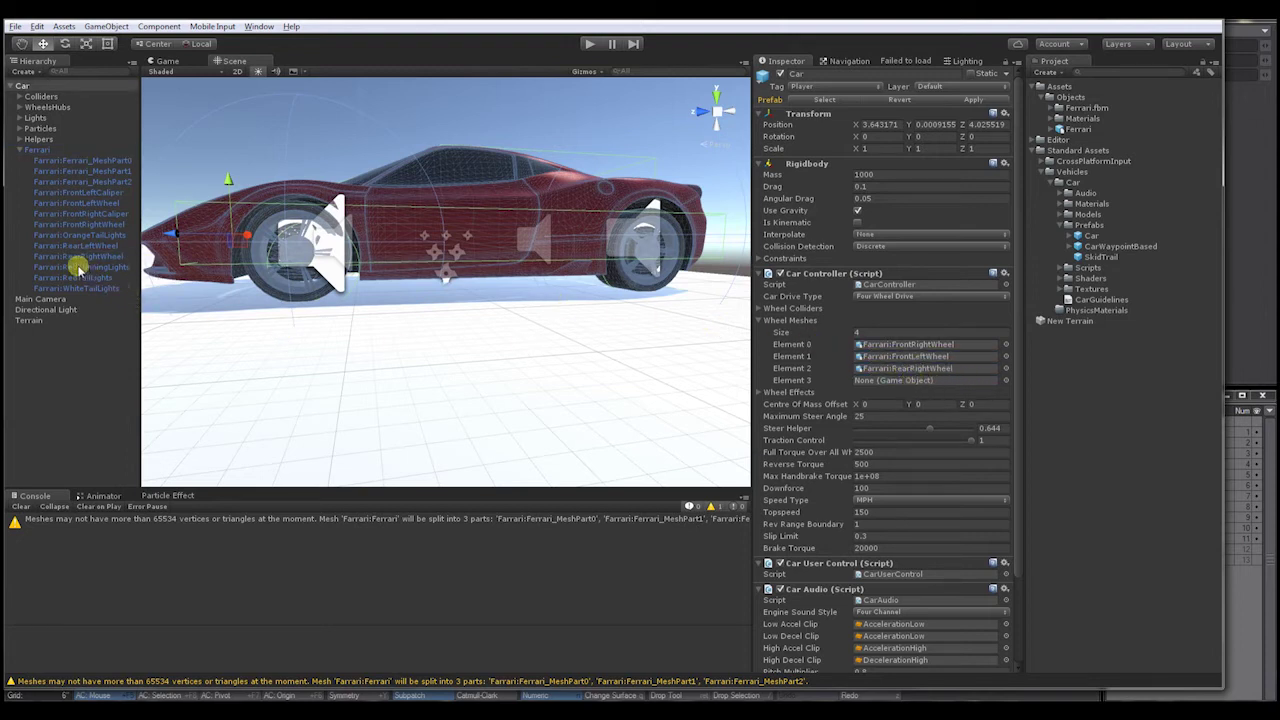
{"action": "left_click_drag", "start_coordinate": [73, 248], "coordinate": [905, 380]}
{"action": "left_click_drag", "start_coordinate": [655, 282], "coordinate": [590, 280], "text": "alt"}
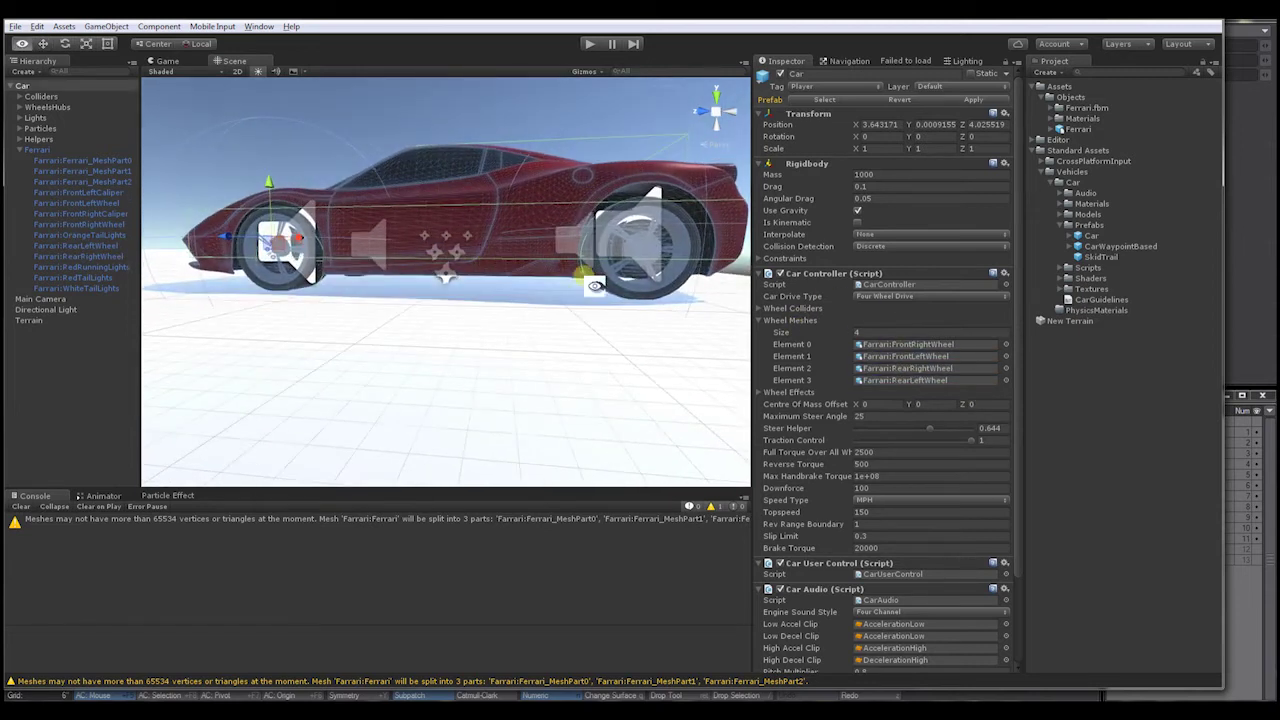
Step: Collapse the Wheel Meshes list and the Car Controller and Car Audio components of the Car
{"action": "left_click", "coordinate": [759, 320]}
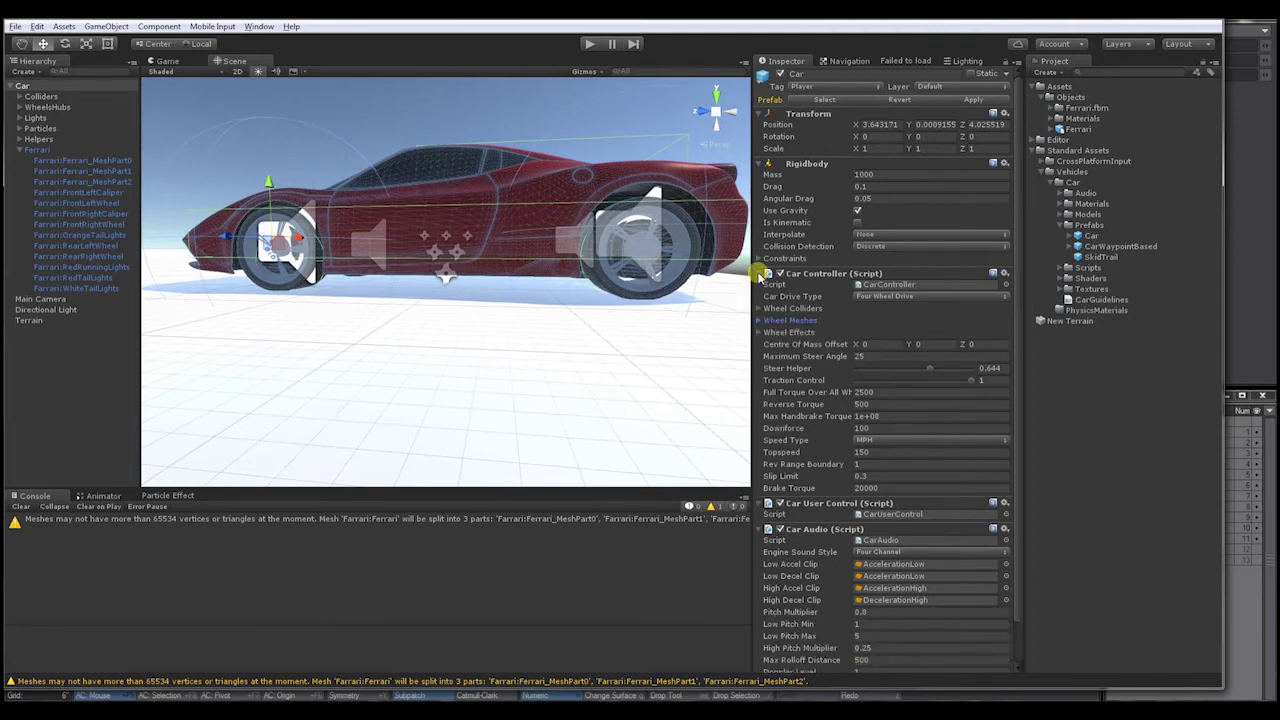
{"action": "left_click", "coordinate": [764, 273]}
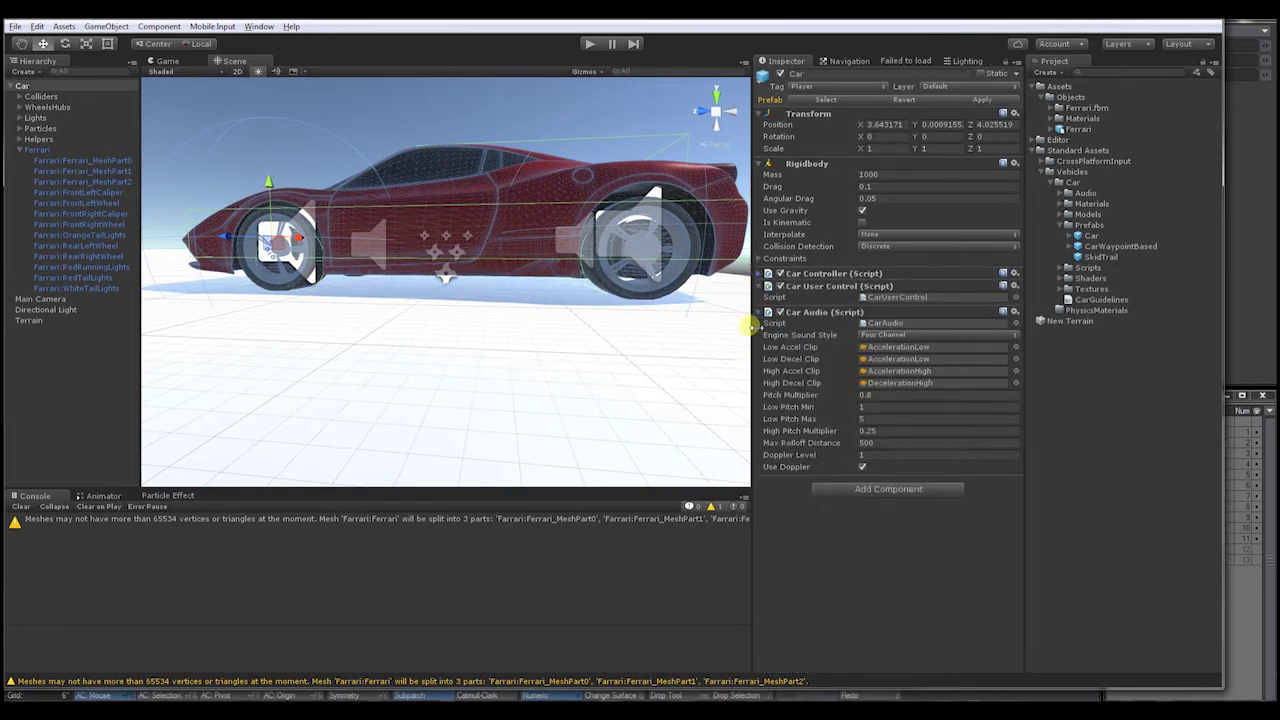
{"action": "left_click", "coordinate": [764, 312]}
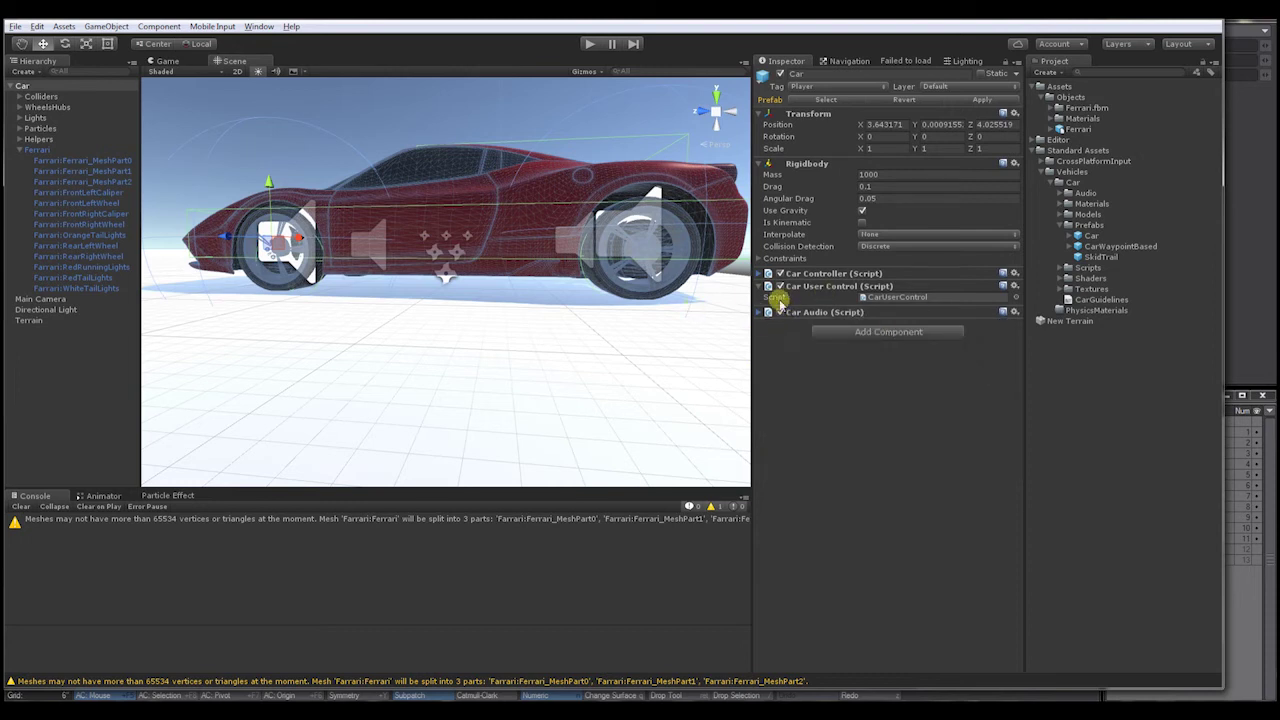
Step: Move WheelHubFrontRight and WheelHubFrontLeft together to Y 0.55 and Z 1.391 so their colliders line up with the Ferrari's front wheels
{"action": "left_click", "coordinate": [19, 107]}
{"action": "left_click", "coordinate": [57, 118]}
{"action": "left_click_drag", "start_coordinate": [517, 251], "coordinate": [672, 138], "text": "alt"}
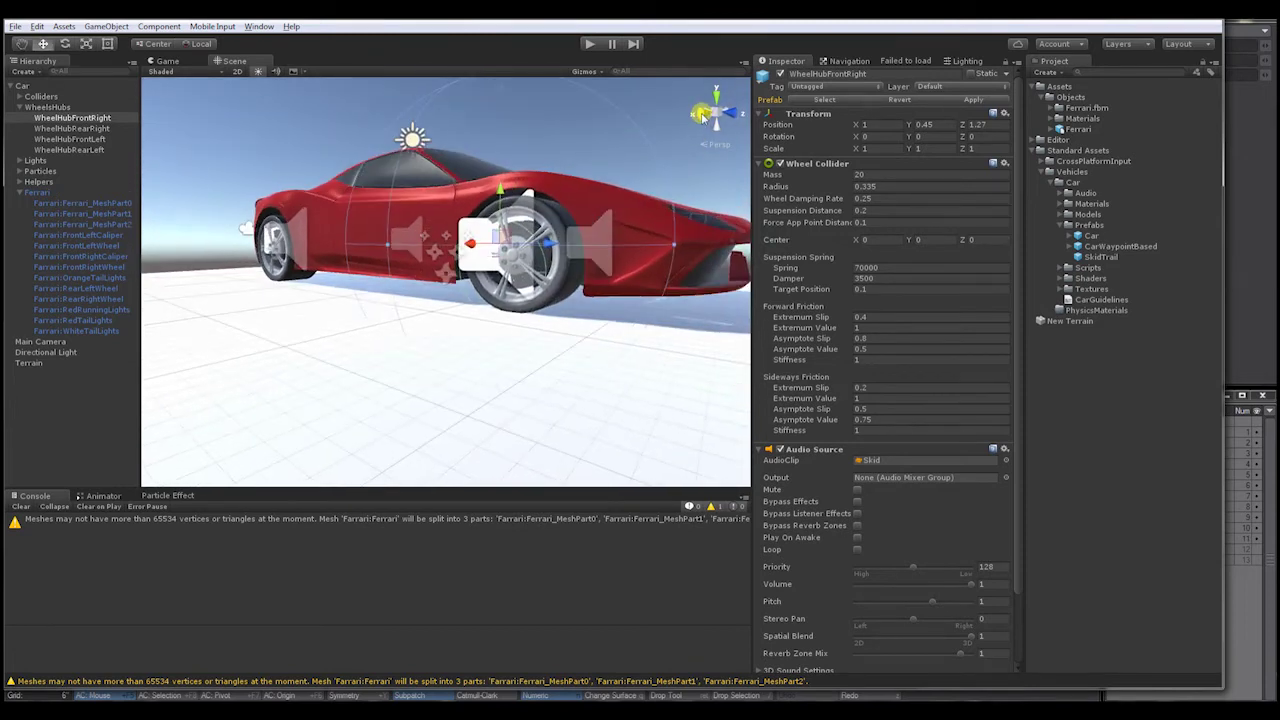
{"action": "left_click", "coordinate": [702, 114]}
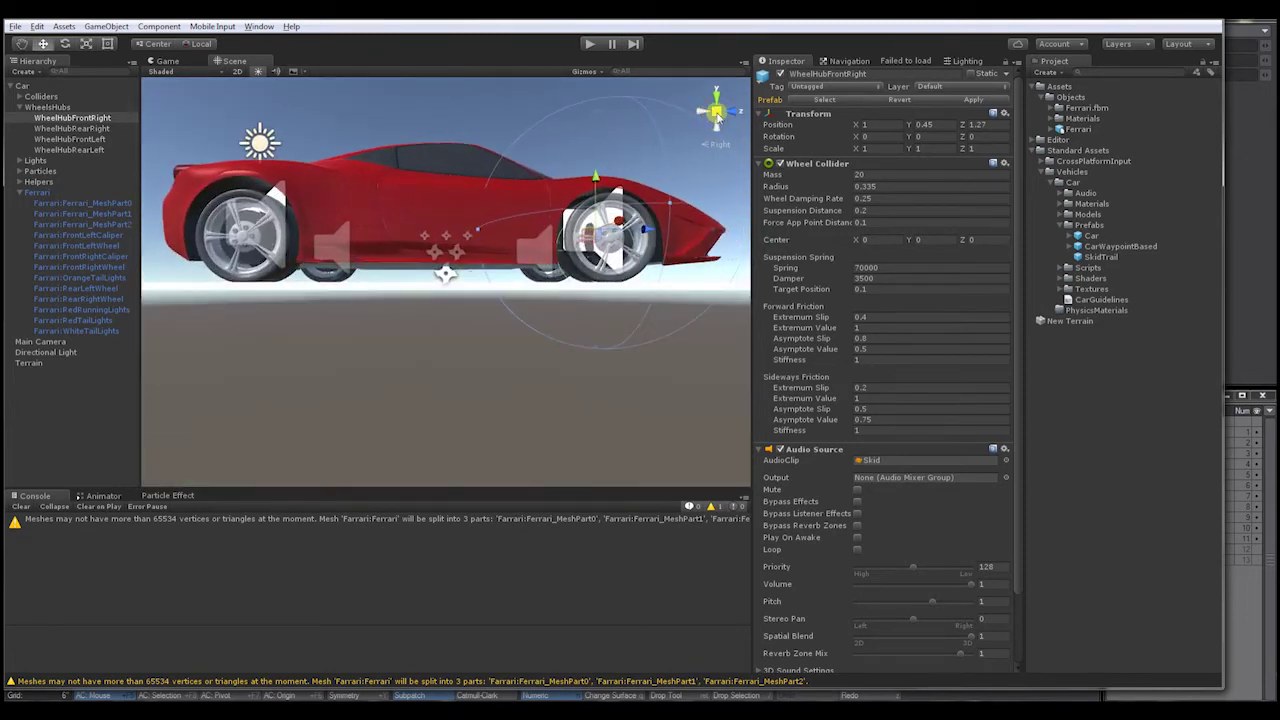
{"action": "left_click", "coordinate": [716, 112]}
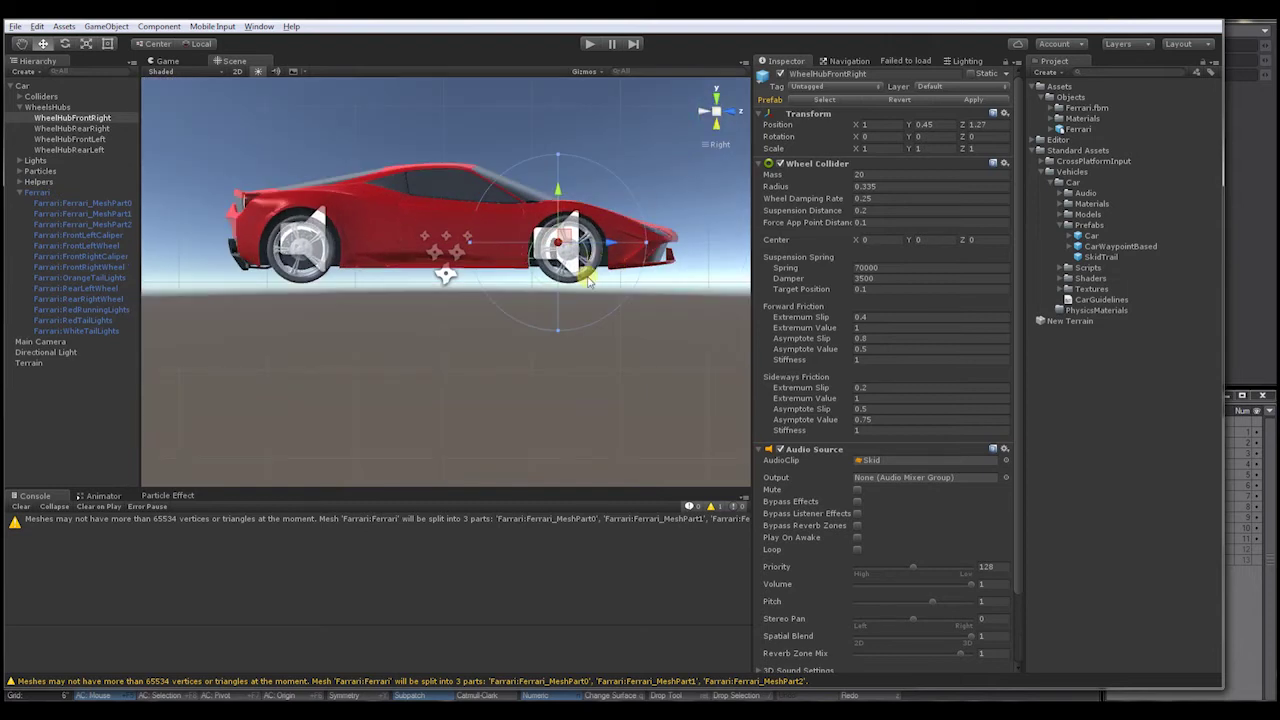
{"action": "scroll", "coordinate": [598, 280], "scroll_direction": "up", "scroll_amount": 6}
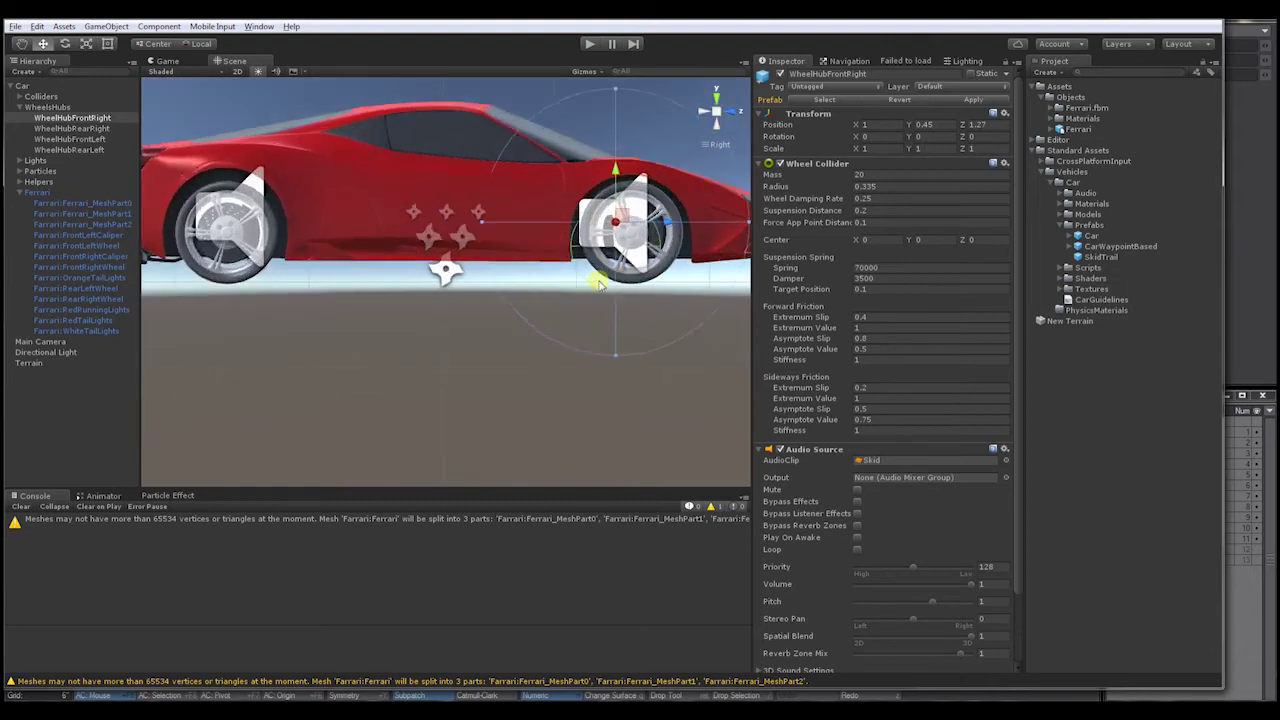
{"action": "left_click", "coordinate": [70, 139], "text": "ctrl"}
{"action": "left_click_drag", "start_coordinate": [584, 270], "coordinate": [603, 272]}
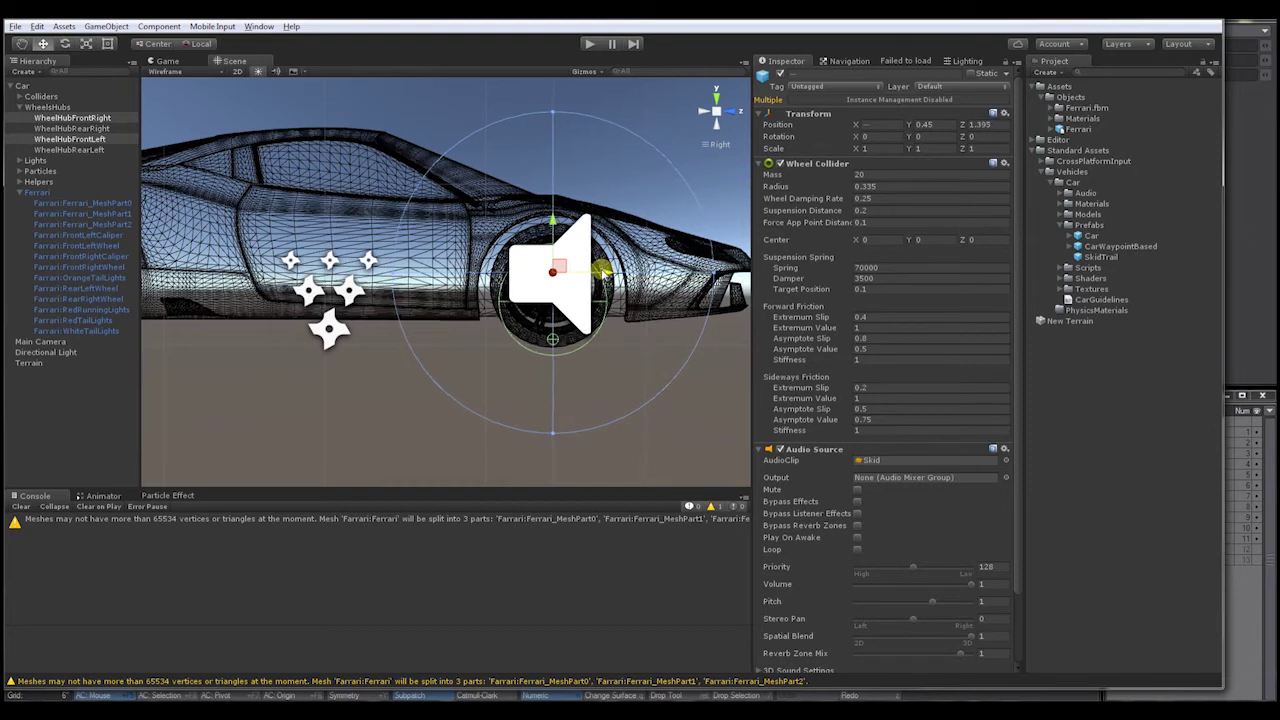
{"action": "left_click_drag", "start_coordinate": [551, 218], "coordinate": [556, 205]}
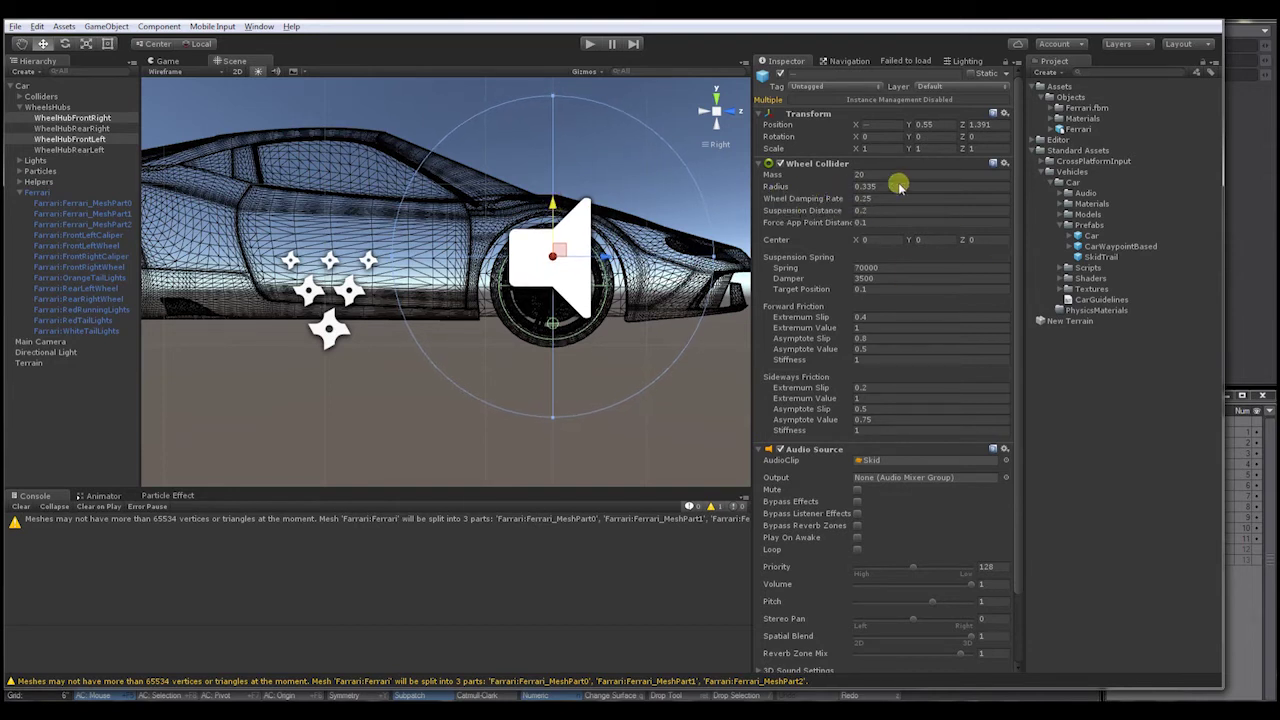
Step: Set the Wheel Collider radius of both front wheel hubs to 0.39
{"action": "left_click", "coordinate": [828, 187]}
{"action": "left_click_drag", "start_coordinate": [838, 193], "coordinate": [840, 194]}
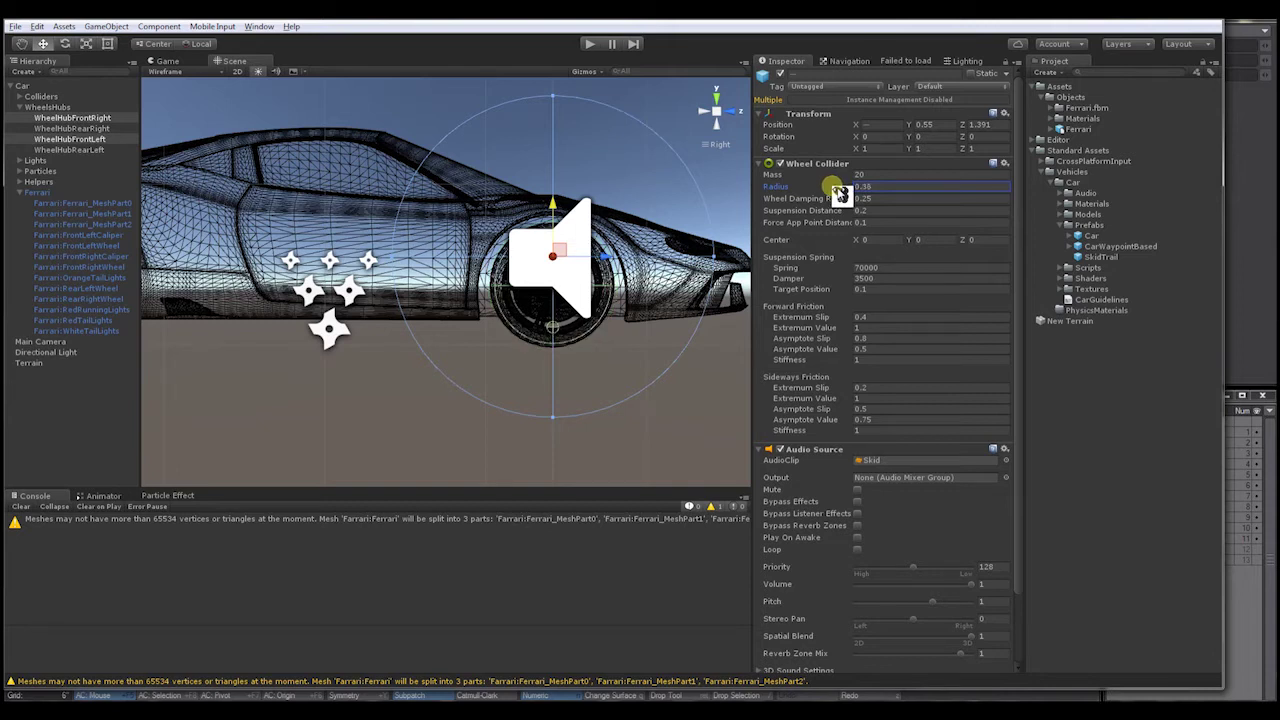
{"action": "left_click_drag", "start_coordinate": [838, 193], "coordinate": [842, 194]}
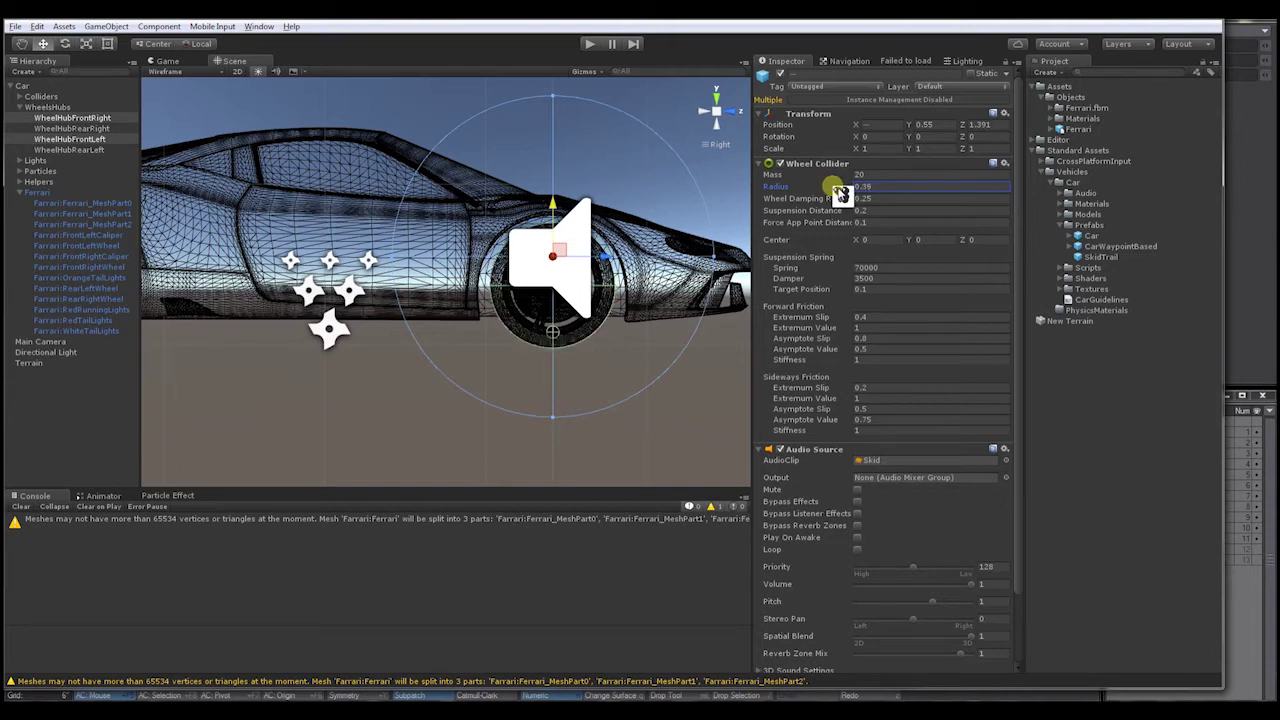
{"action": "left_click", "coordinate": [878, 191]}
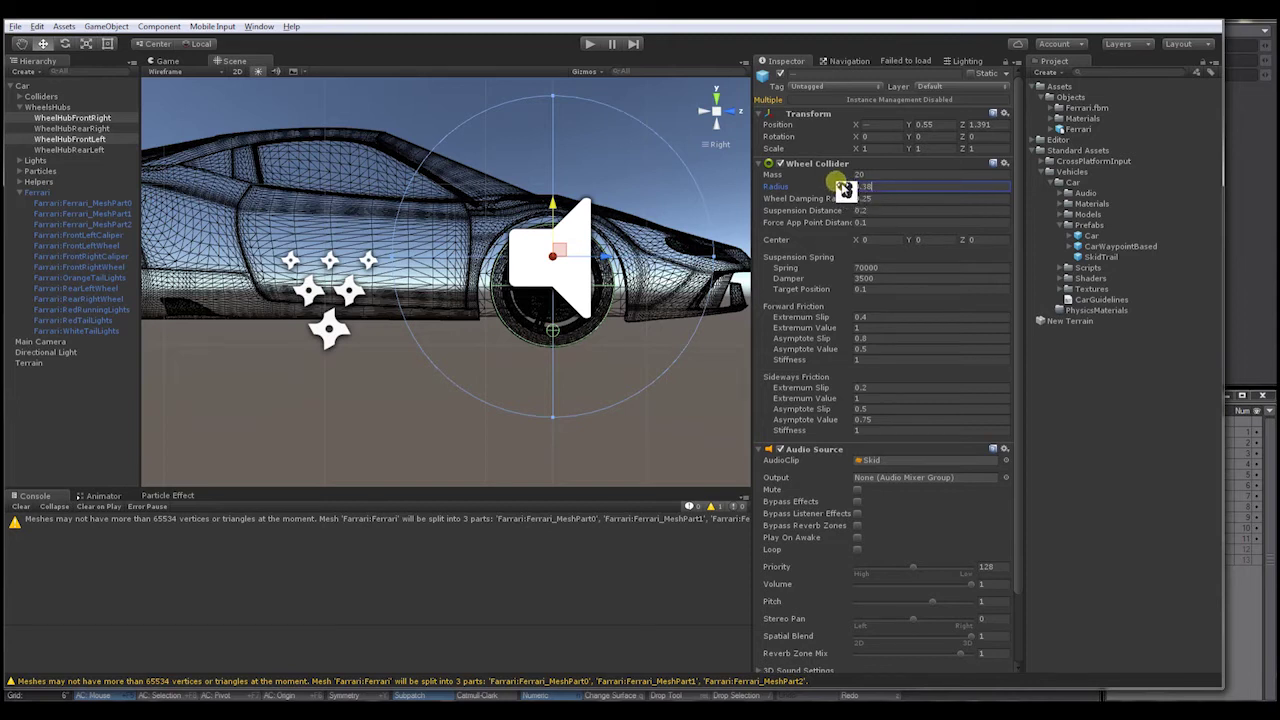
{"action": "mouse_move", "coordinate": [846, 188]}
{"action": "left_mouse_down"}
{"action": "mouse_move", "coordinate": [876, 187]}
{"action": "mouse_move", "coordinate": [846, 206]}
{"action": "mouse_move", "coordinate": [828, 195]}
{"action": "left_mouse_up"}
Step: Move WheelHubRearRight and WheelHubRearLeft together to Y 0.55 and Z -1.638 so their colliders line up with the rear wheels
{"action": "left_click_drag", "start_coordinate": [572, 300], "coordinate": [323, 214], "text": "alt"}
{"action": "left_click", "coordinate": [84, 129]}
{"action": "left_click", "coordinate": [72, 149], "text": "ctrl"}
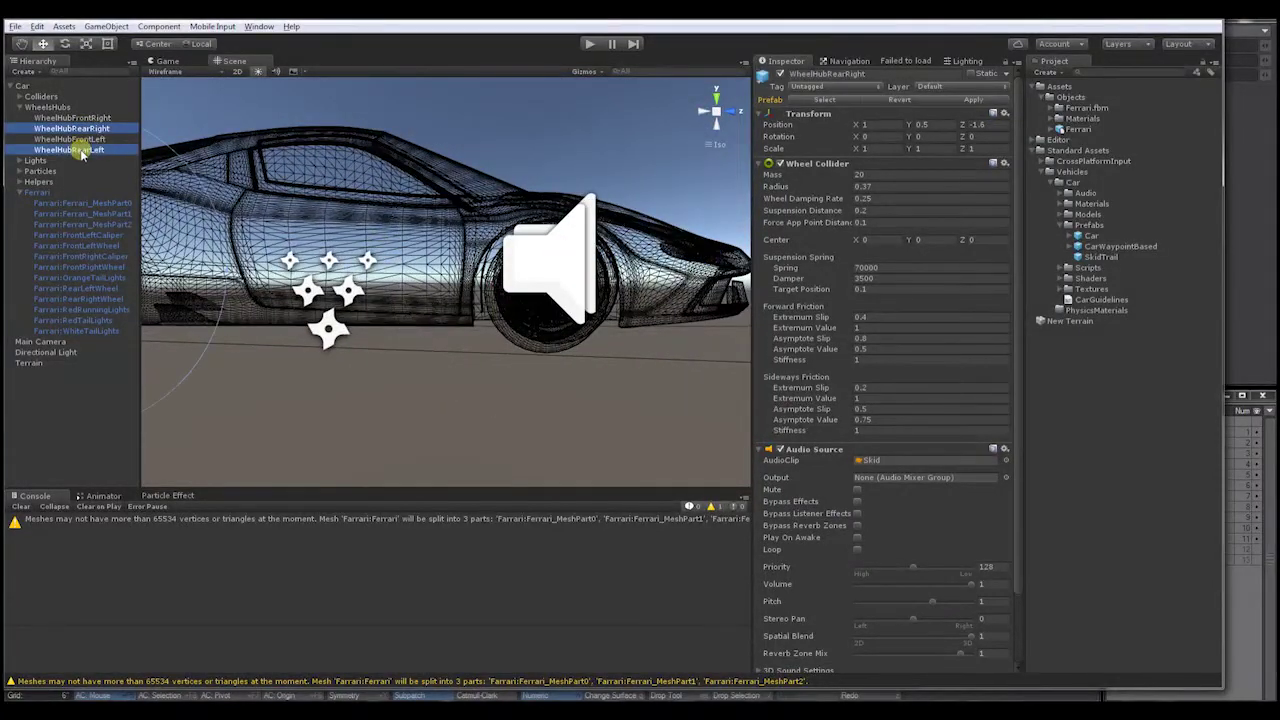
{"action": "key", "text": "f"}
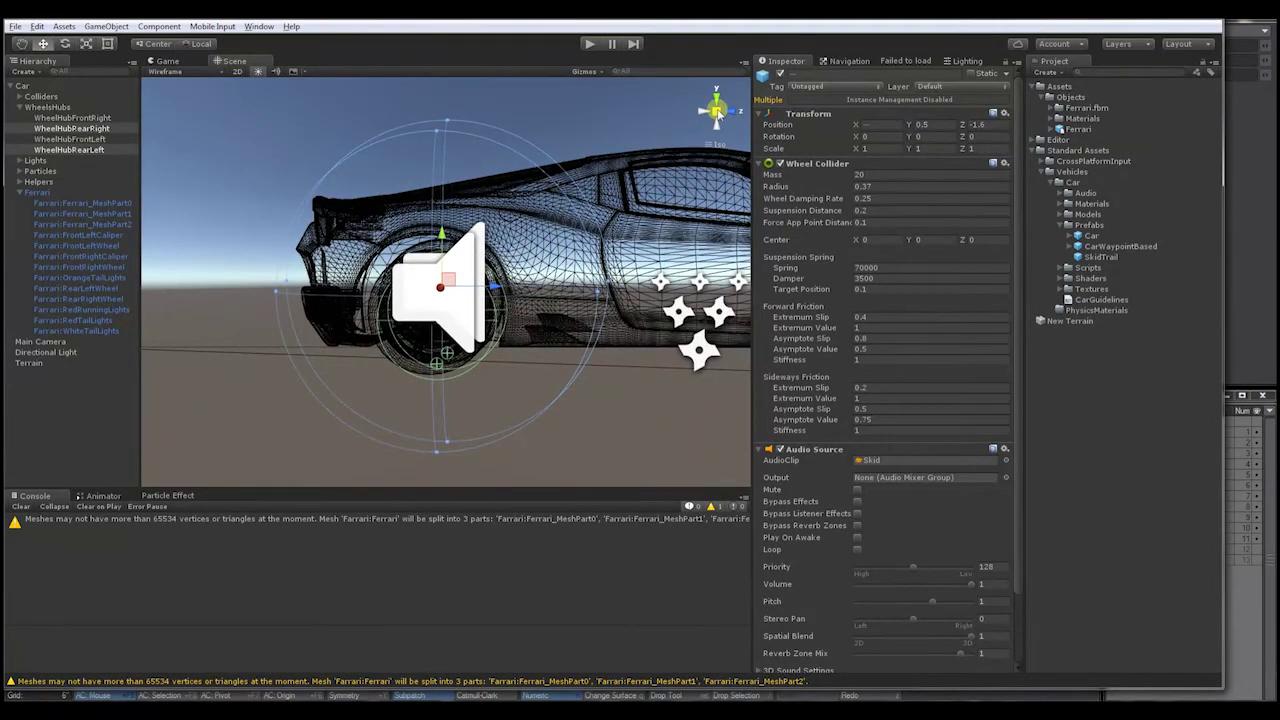
{"action": "scroll", "coordinate": [717, 113], "scroll_direction": "up", "scroll_amount": 5}
{"action": "mouse_move", "coordinate": [717, 113]}
{"action": "left_mouse_down", "text": "alt"}
{"action": "mouse_move", "coordinate": [651, 163]}
{"action": "mouse_move", "coordinate": [531, 161]}
{"action": "mouse_move", "coordinate": [677, 140]}
{"action": "mouse_move", "coordinate": [677, 209]}
{"action": "mouse_move", "coordinate": [706, 118]}
{"action": "left_mouse_up", "text": "alt"}
{"action": "left_click", "coordinate": [705, 117]}
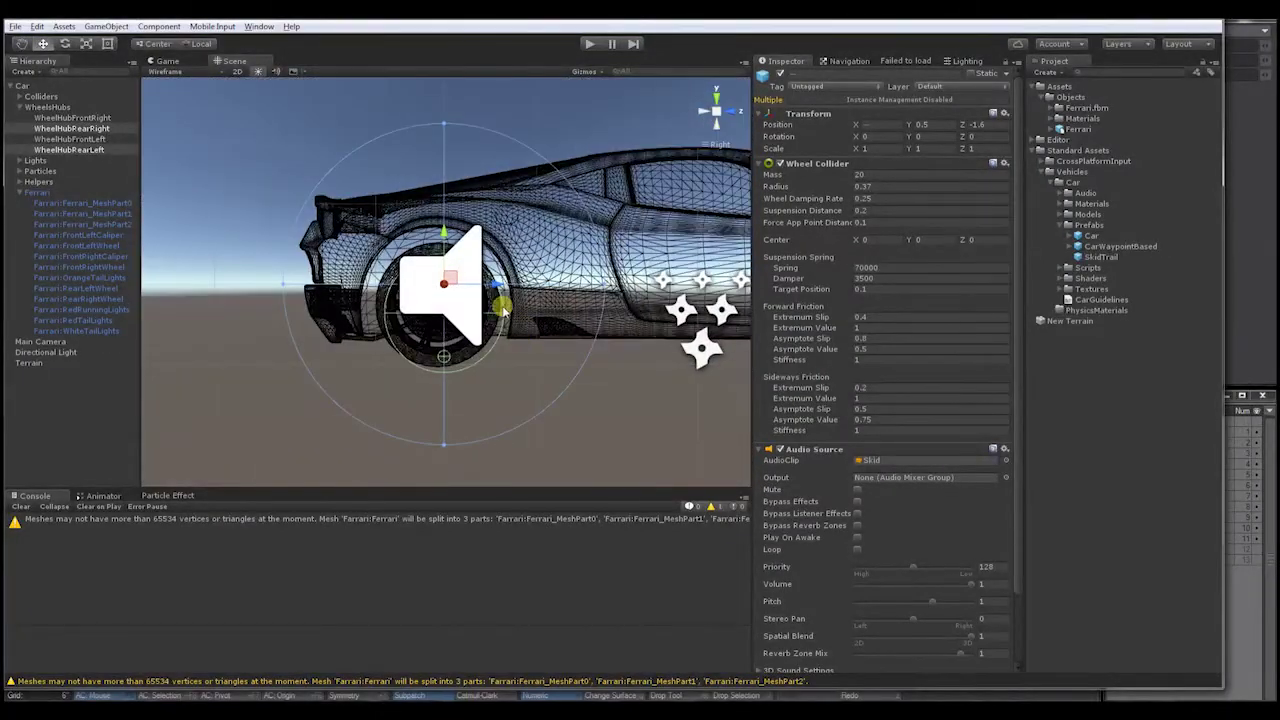
{"action": "left_click_drag", "start_coordinate": [443, 232], "coordinate": [443, 225]}
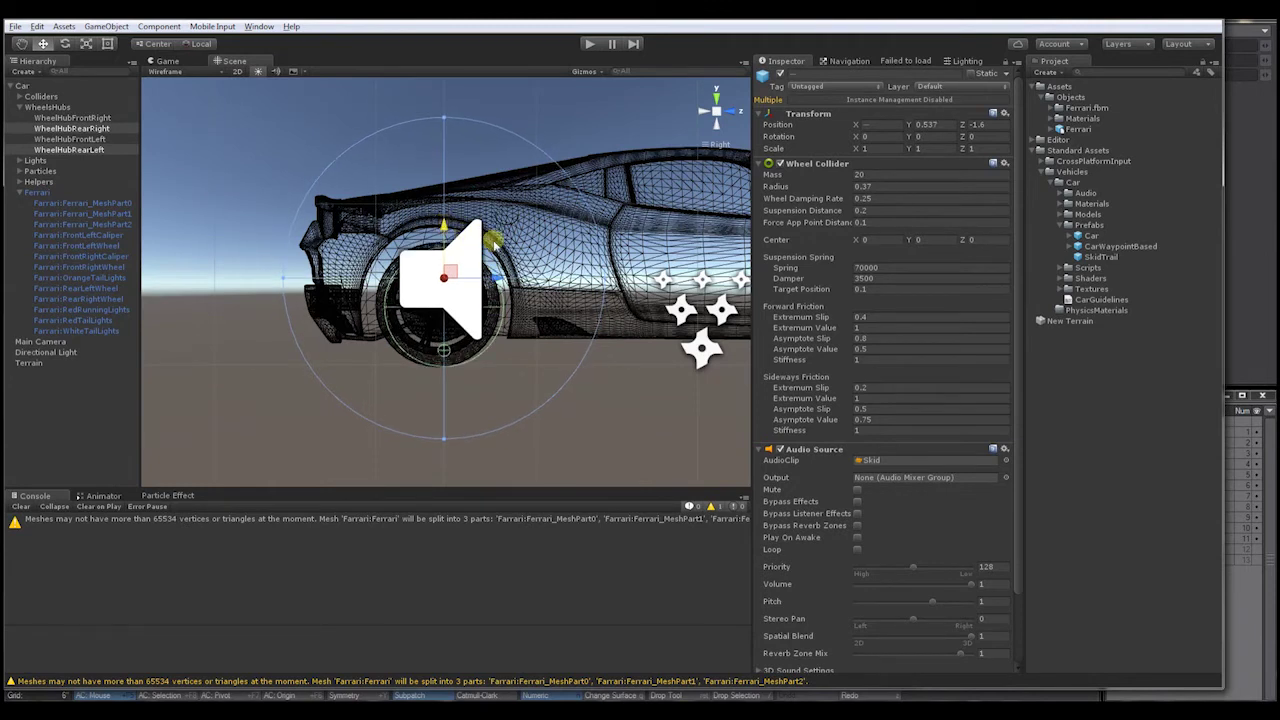
{"action": "left_click_drag", "start_coordinate": [495, 274], "coordinate": [489, 274]}
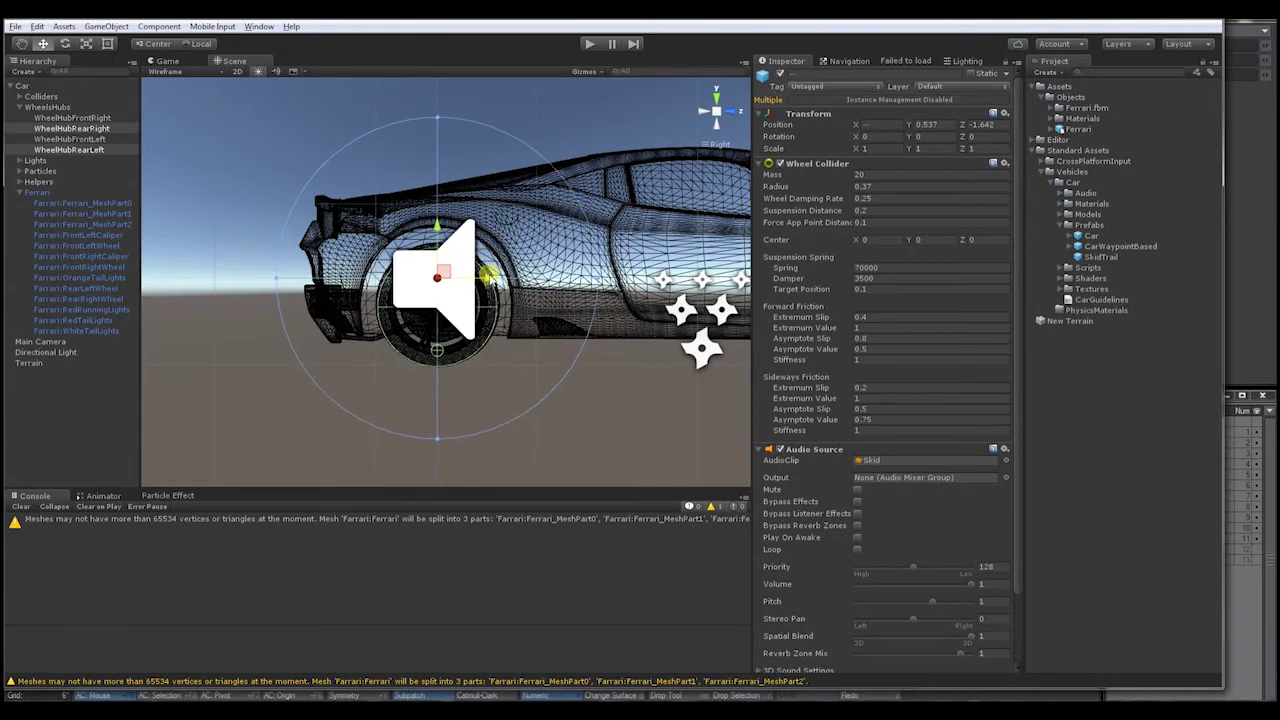
{"action": "left_click_drag", "start_coordinate": [437, 234], "coordinate": [437, 226]}
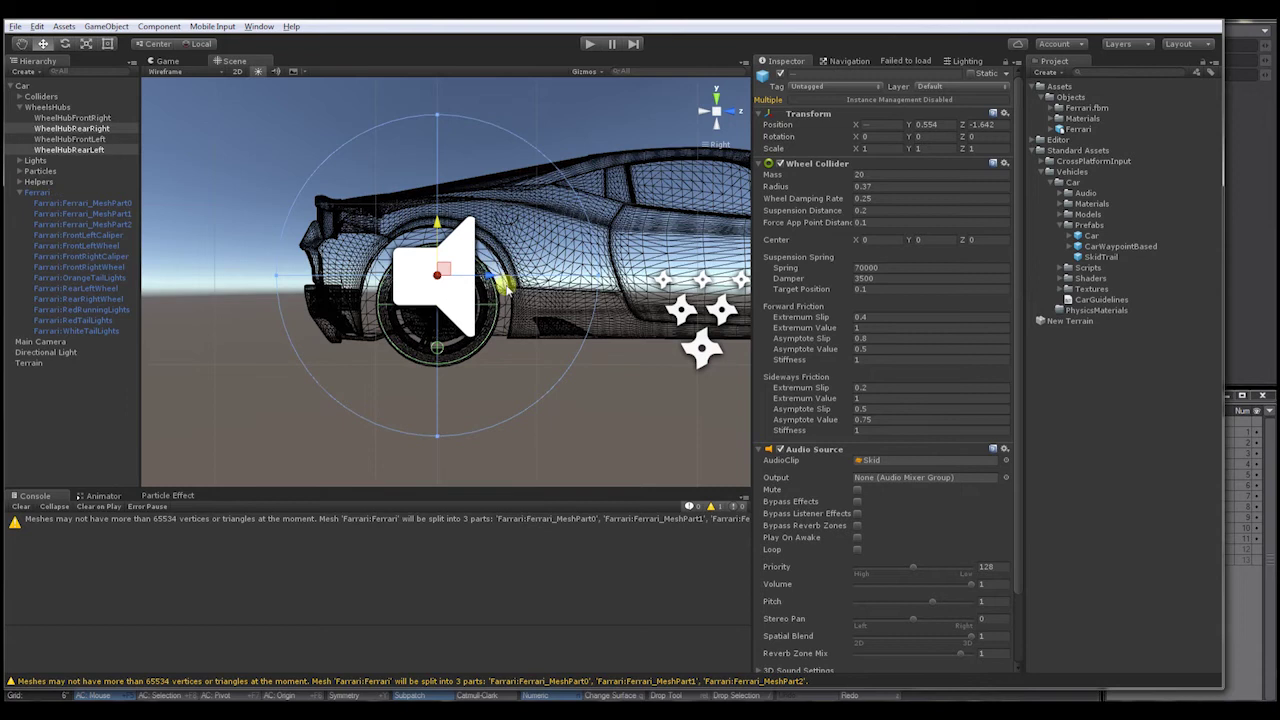
{"action": "left_click_drag", "start_coordinate": [490, 276], "coordinate": [491, 276]}
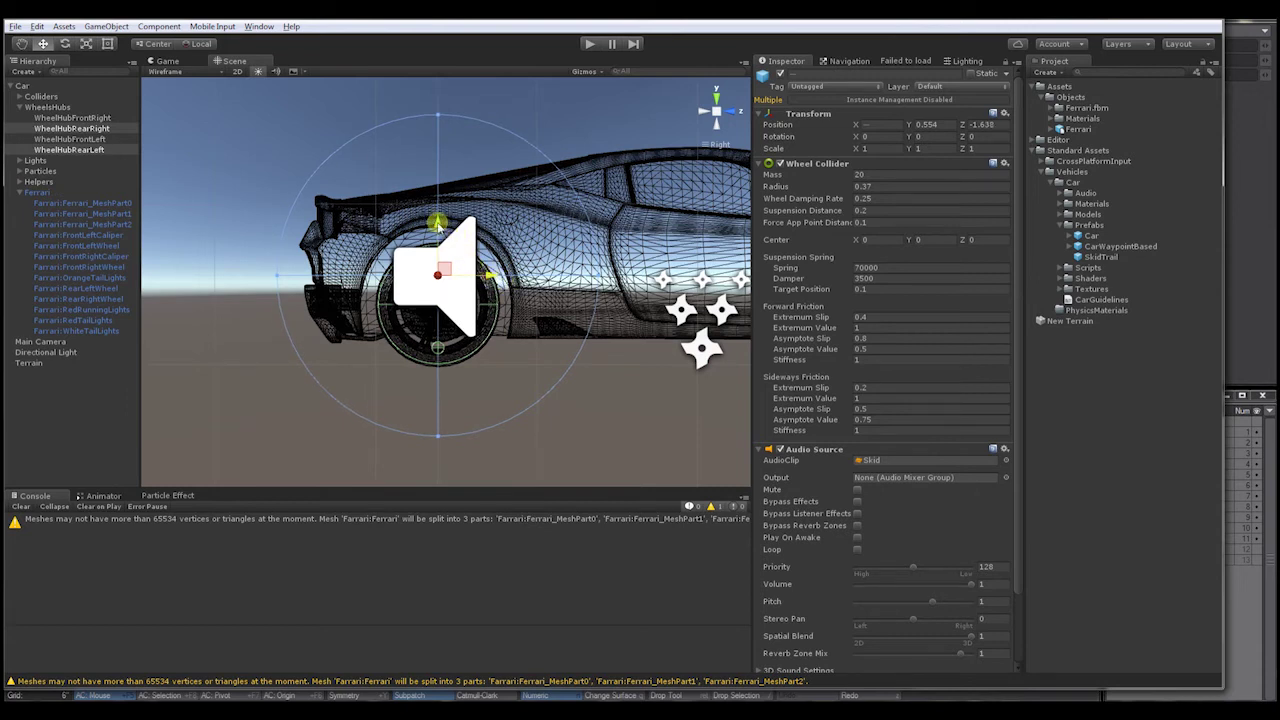
{"action": "left_click_drag", "start_coordinate": [437, 224], "coordinate": [437, 225]}
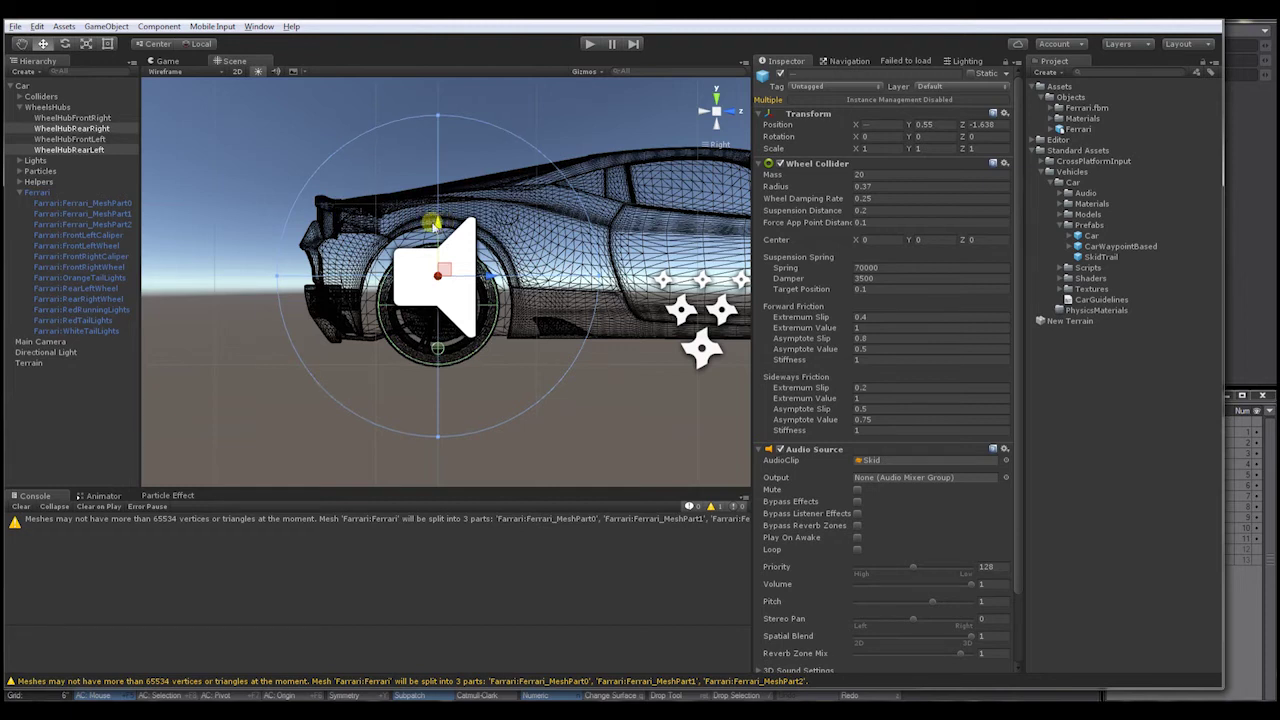
Step: Set the Wheel Collider radius of both rear wheel hubs to 0.39
{"action": "left_click", "coordinate": [864, 188]}
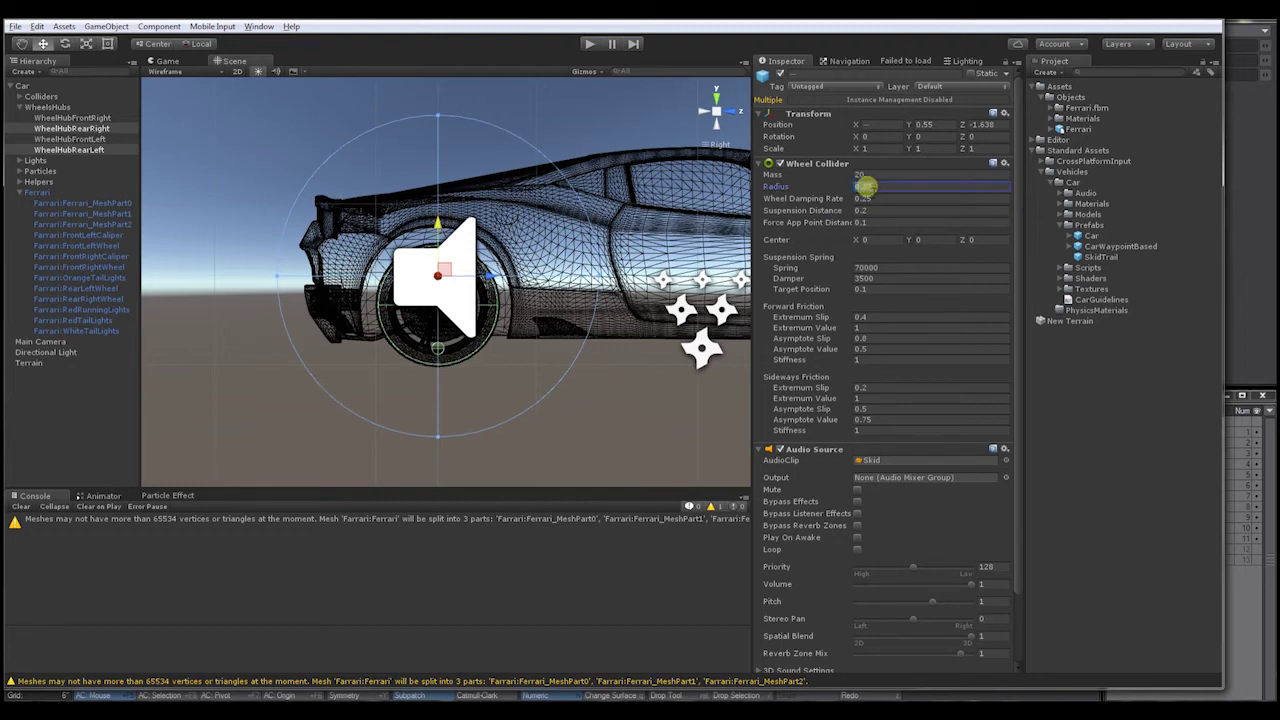
{"action": "type", "text": "0.39"}
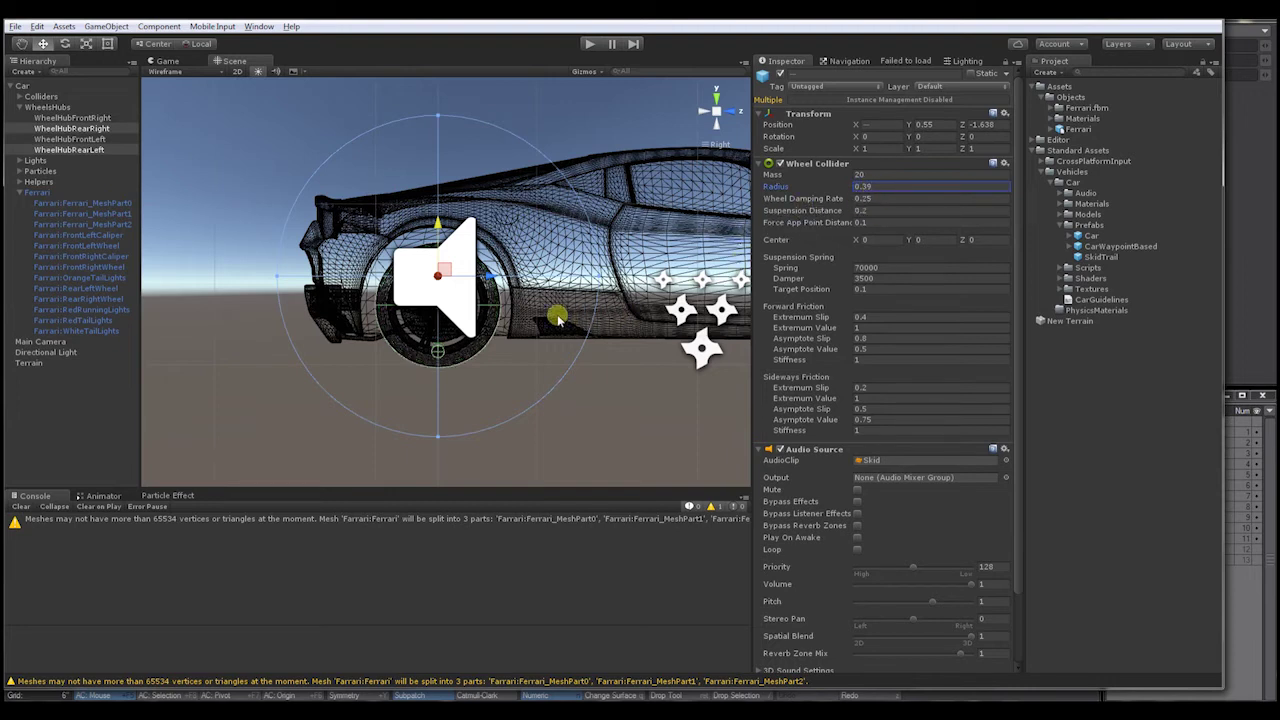
{"action": "key", "text": "alt"}
Step: Switch the Scene view's shading mode from wireframe to Shaded
{"action": "left_click_drag", "start_coordinate": [570, 299], "coordinate": [700, 364], "text": "alt"}
{"action": "left_click_drag", "start_coordinate": [460, 330], "coordinate": [266, 110], "text": "alt"}
{"action": "left_click", "coordinate": [178, 73]}
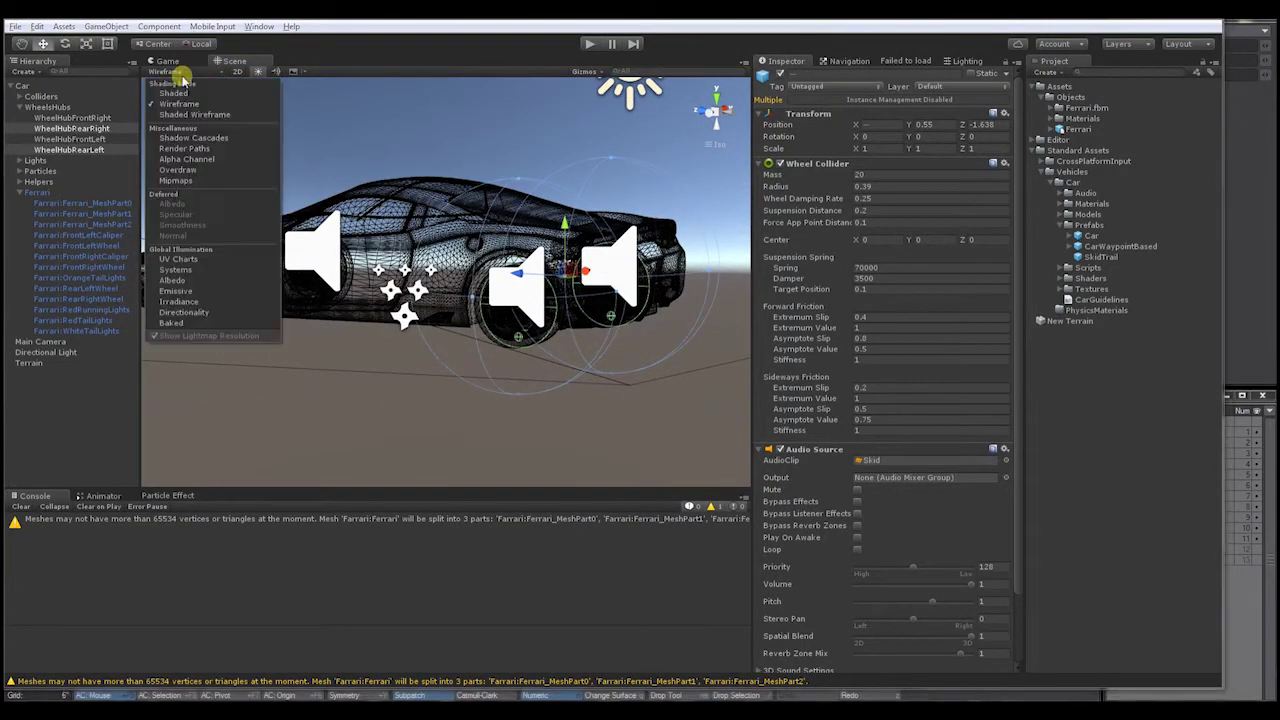
{"action": "left_click", "coordinate": [184, 93]}
{"action": "mouse_move", "coordinate": [450, 250]}
{"action": "left_mouse_down", "text": "alt"}
{"action": "mouse_move", "coordinate": [697, 256]}
{"action": "mouse_move", "coordinate": [640, 285]}
{"action": "mouse_move", "coordinate": [480, 305]}
{"action": "left_mouse_up", "text": "alt"}
Step: Run the scene to test-drive the Ferrari and check its wheels, and stop play mode
{"action": "left_click", "coordinate": [591, 44]}
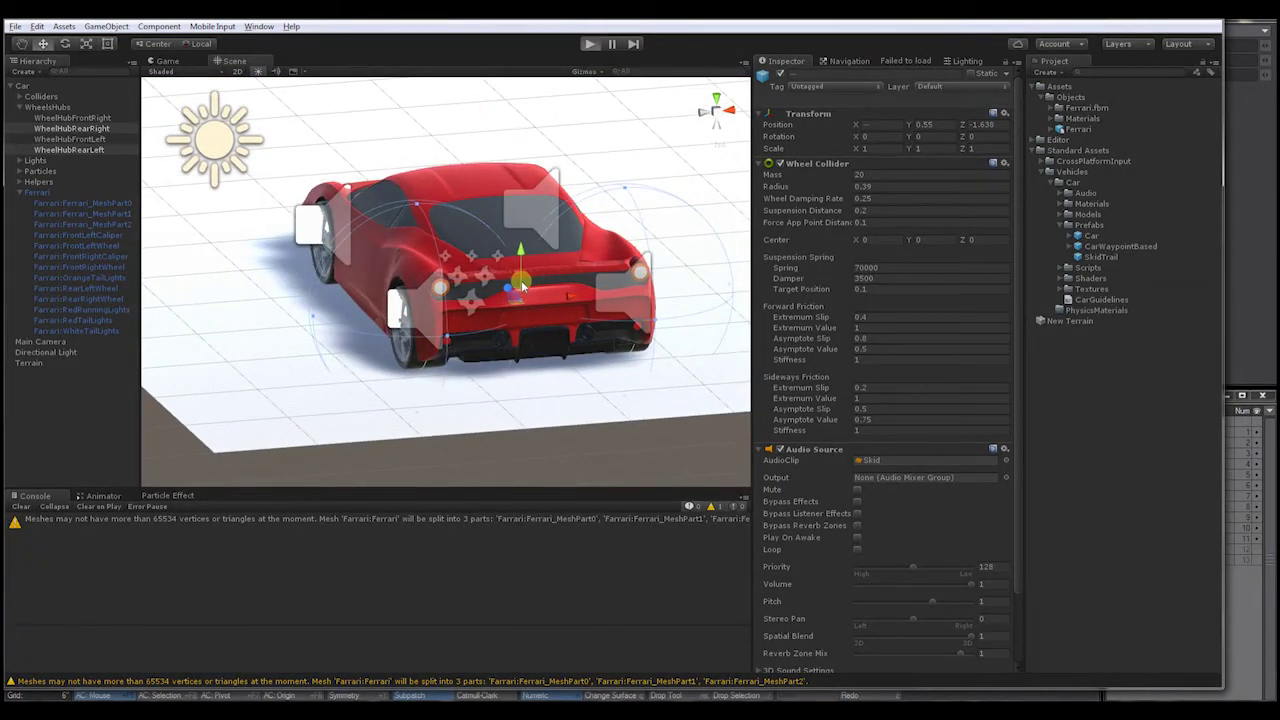
{"action": "key", "text": "Up"}
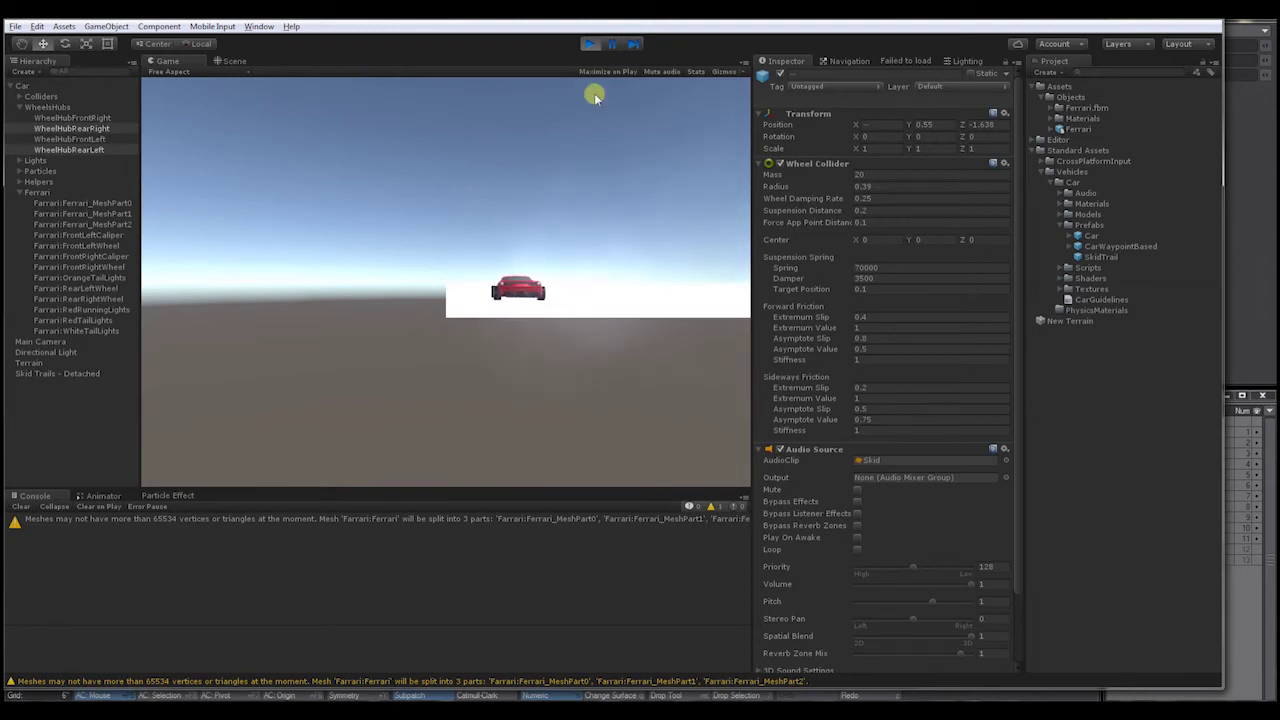
{"action": "left_click", "coordinate": [591, 44]}
{"action": "left_click_drag", "start_coordinate": [460, 337], "coordinate": [500, 320], "text": "alt"}
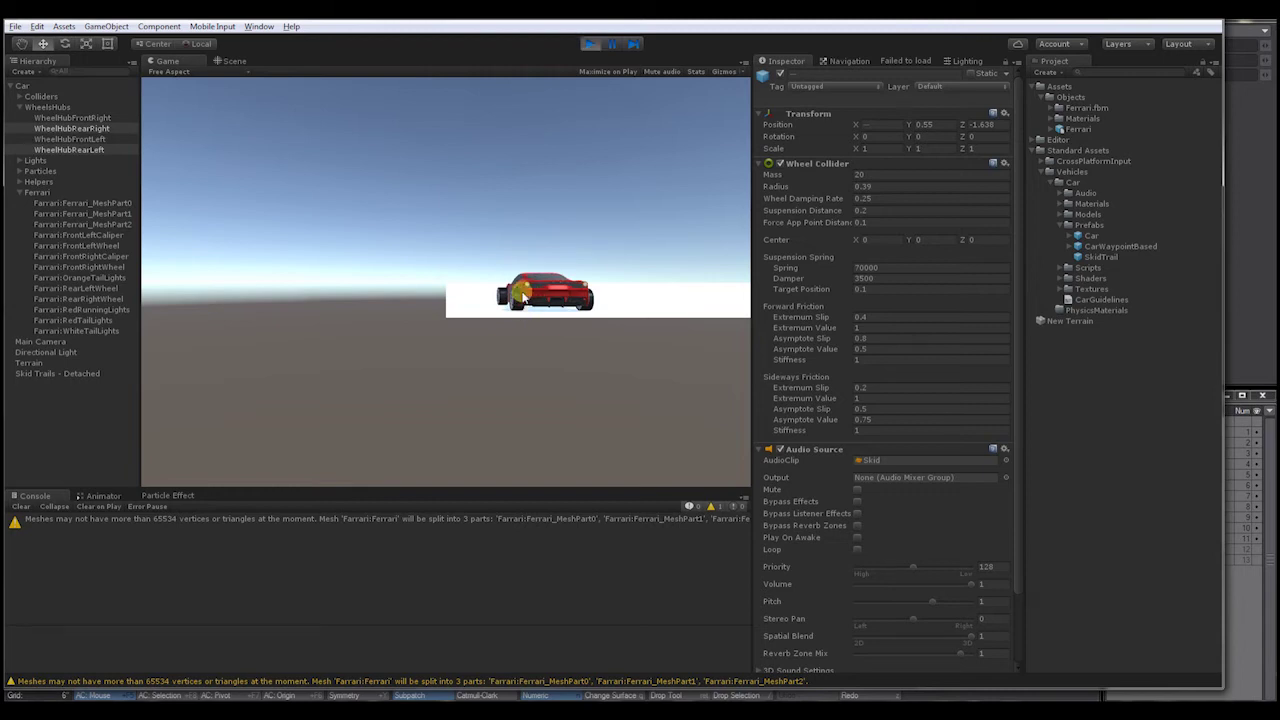
{"action": "left_click", "coordinate": [604, 40]}
Step: Show the scene in wireframe and move WheelHubFrontRight inward to X 0.714
{"action": "left_click_drag", "start_coordinate": [525, 335], "coordinate": [412, 310], "text": "alt"}
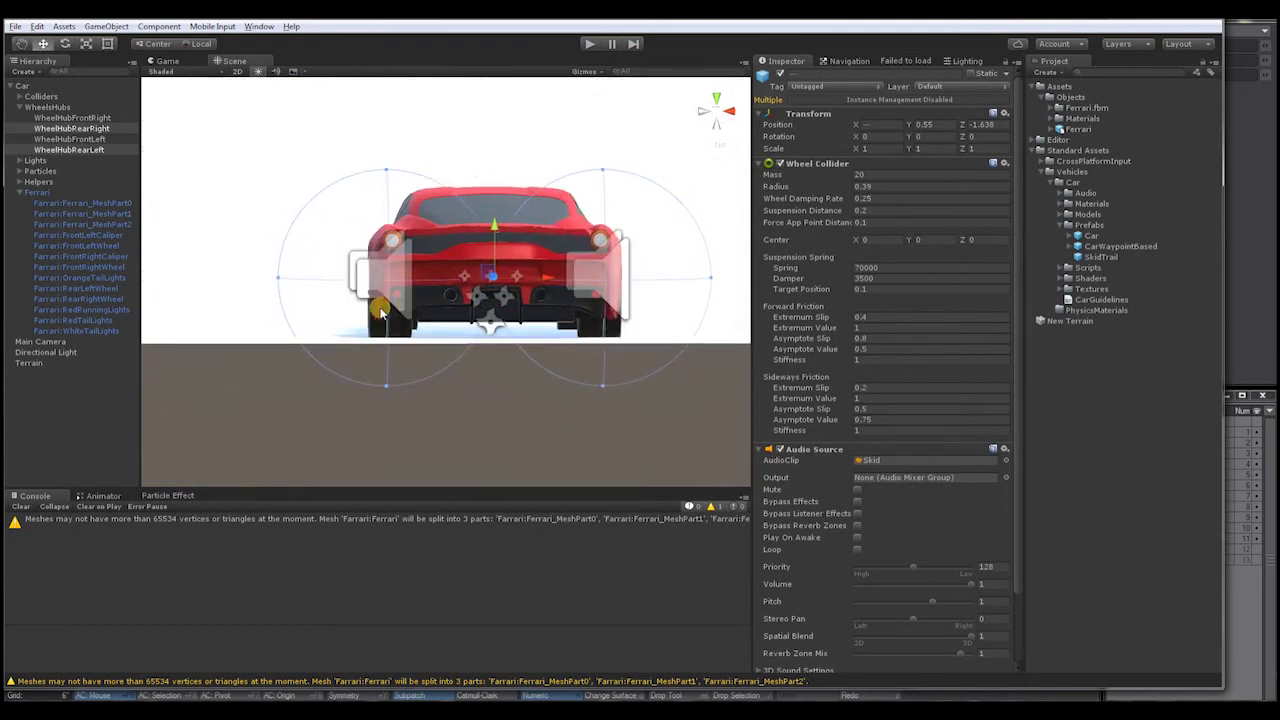
{"action": "left_click_drag", "start_coordinate": [423, 306], "coordinate": [269, 234], "text": "alt"}
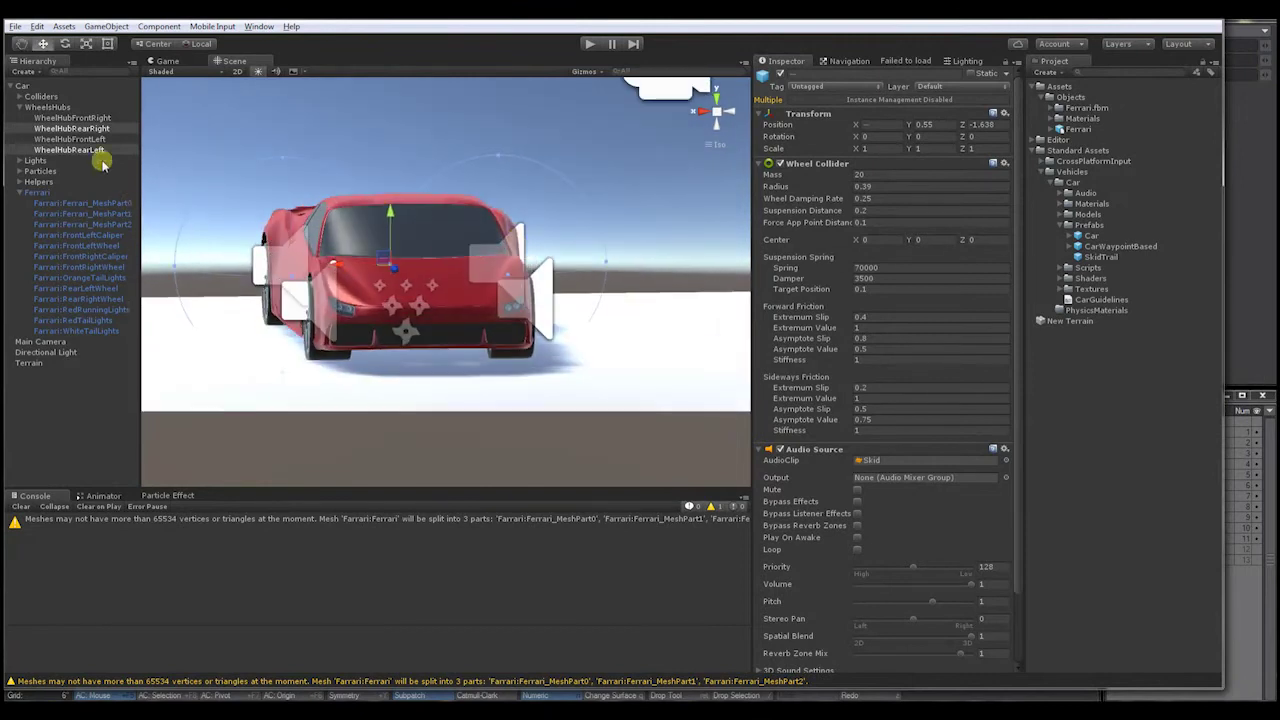
{"action": "left_click", "coordinate": [60, 120]}
{"action": "left_click_drag", "start_coordinate": [491, 271], "coordinate": [339, 303], "text": "alt"}
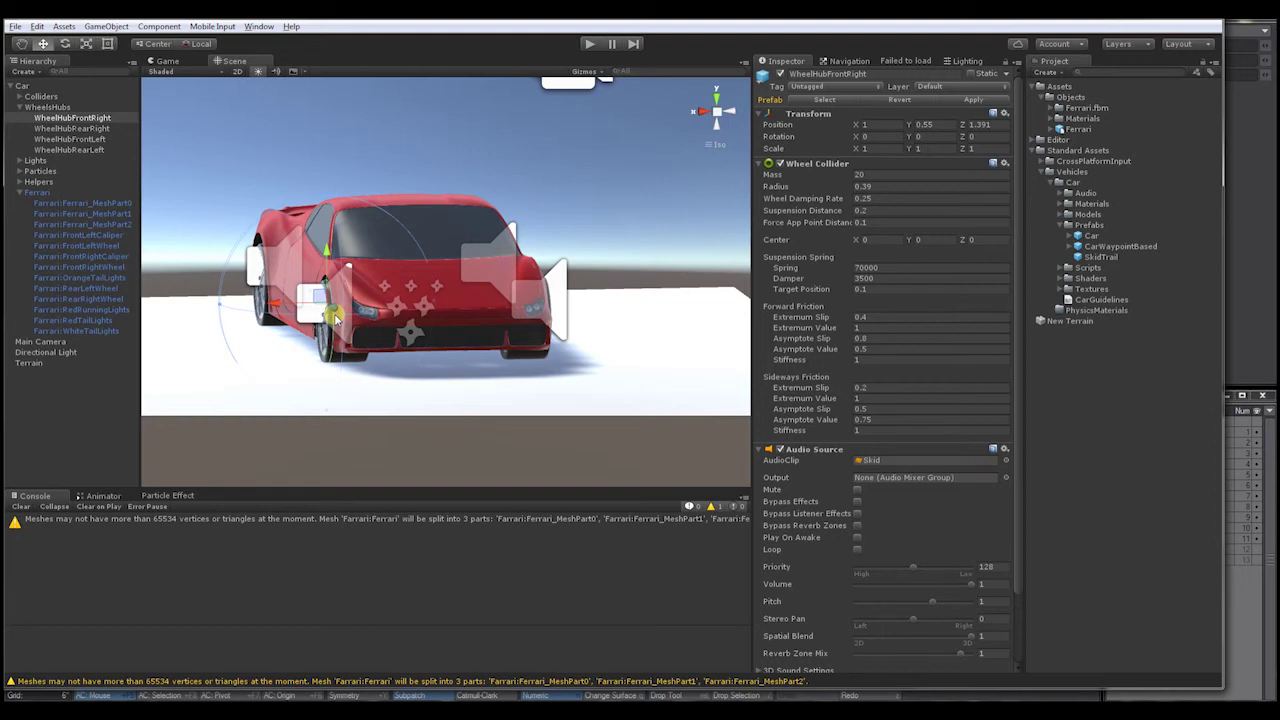
{"action": "left_click_drag", "start_coordinate": [334, 313], "coordinate": [340, 310], "text": "alt"}
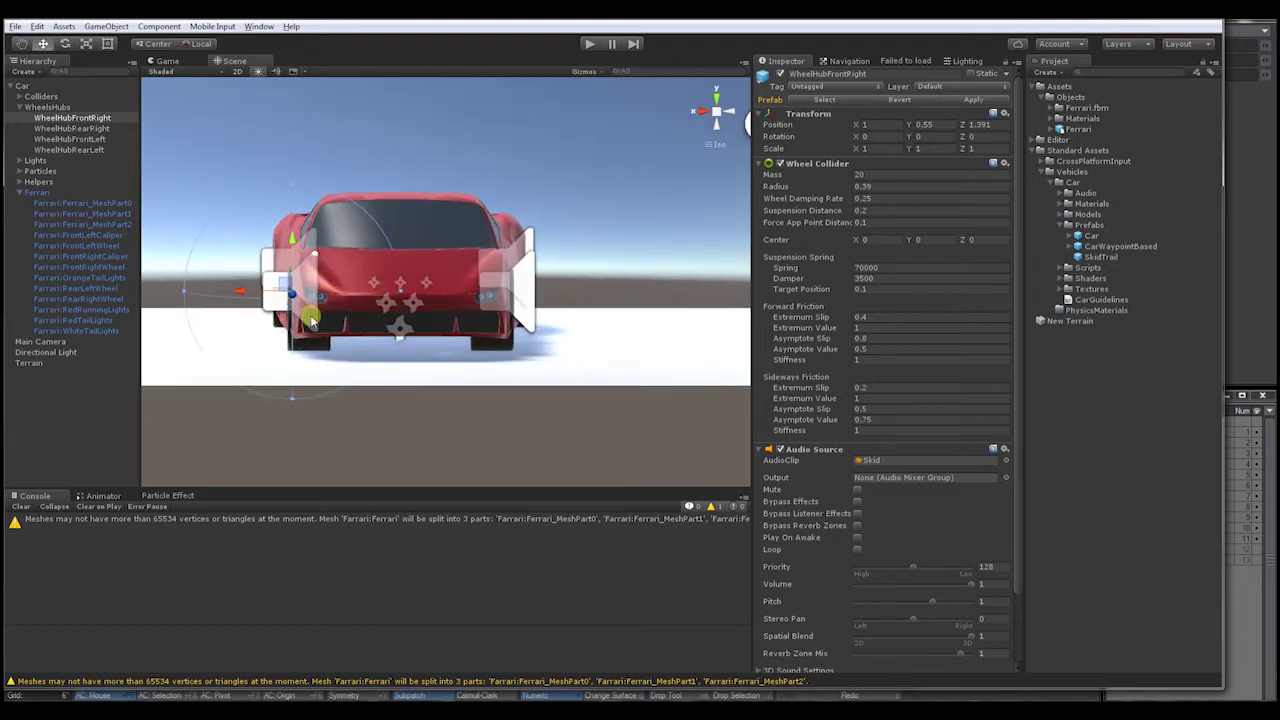
{"action": "left_click_drag", "start_coordinate": [331, 244], "coordinate": [555, 328], "text": "alt"}
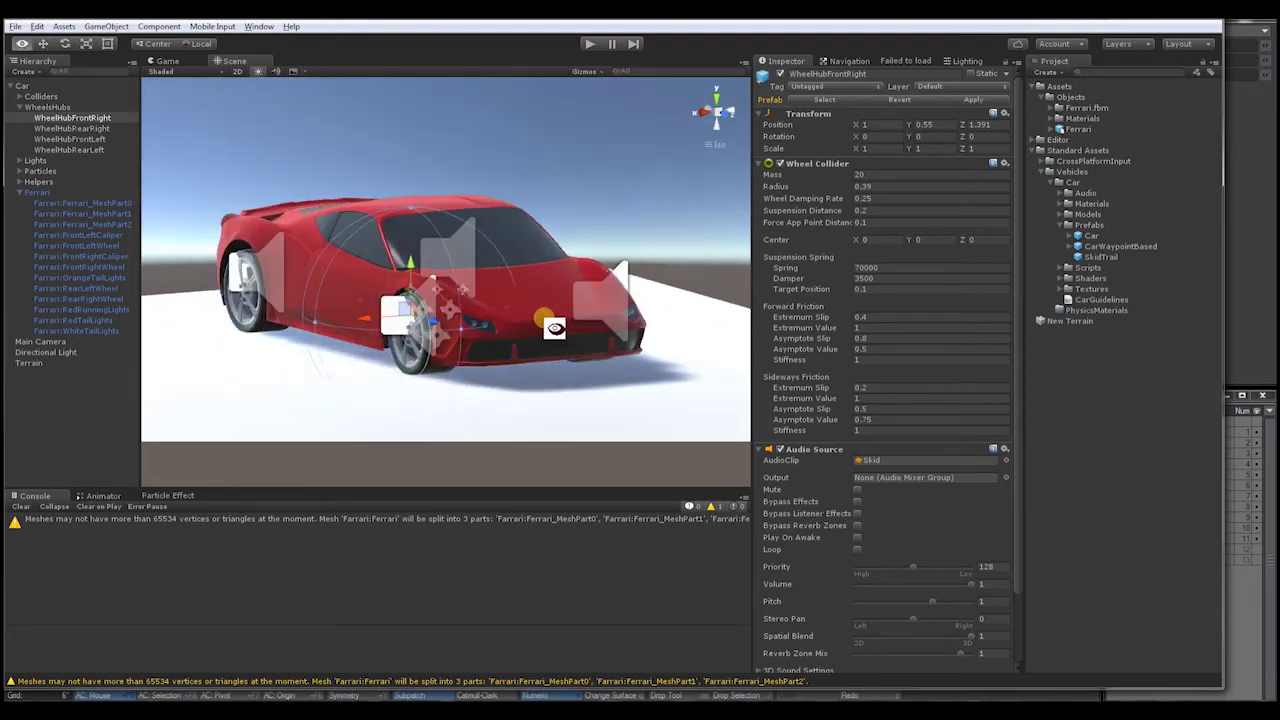
{"action": "left_click", "coordinate": [168, 70]}
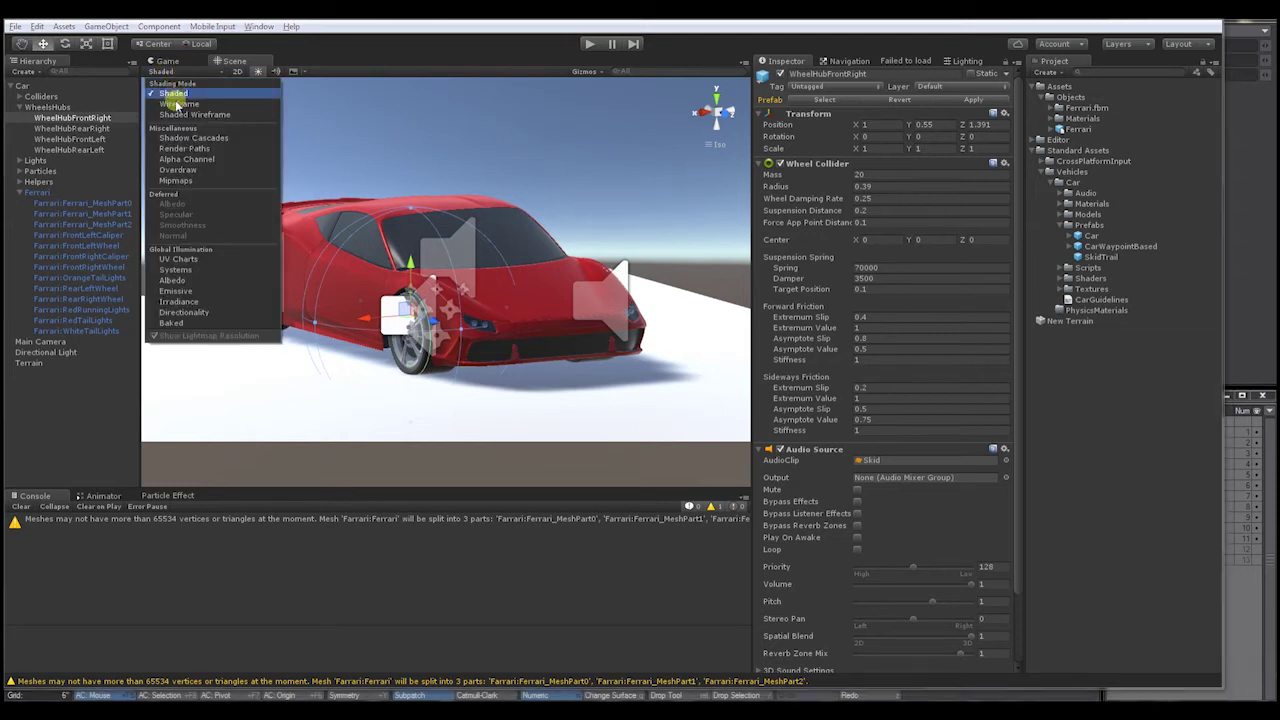
{"action": "left_click", "coordinate": [175, 104]}
{"action": "left_click_drag", "start_coordinate": [536, 287], "coordinate": [474, 294], "text": "alt"}
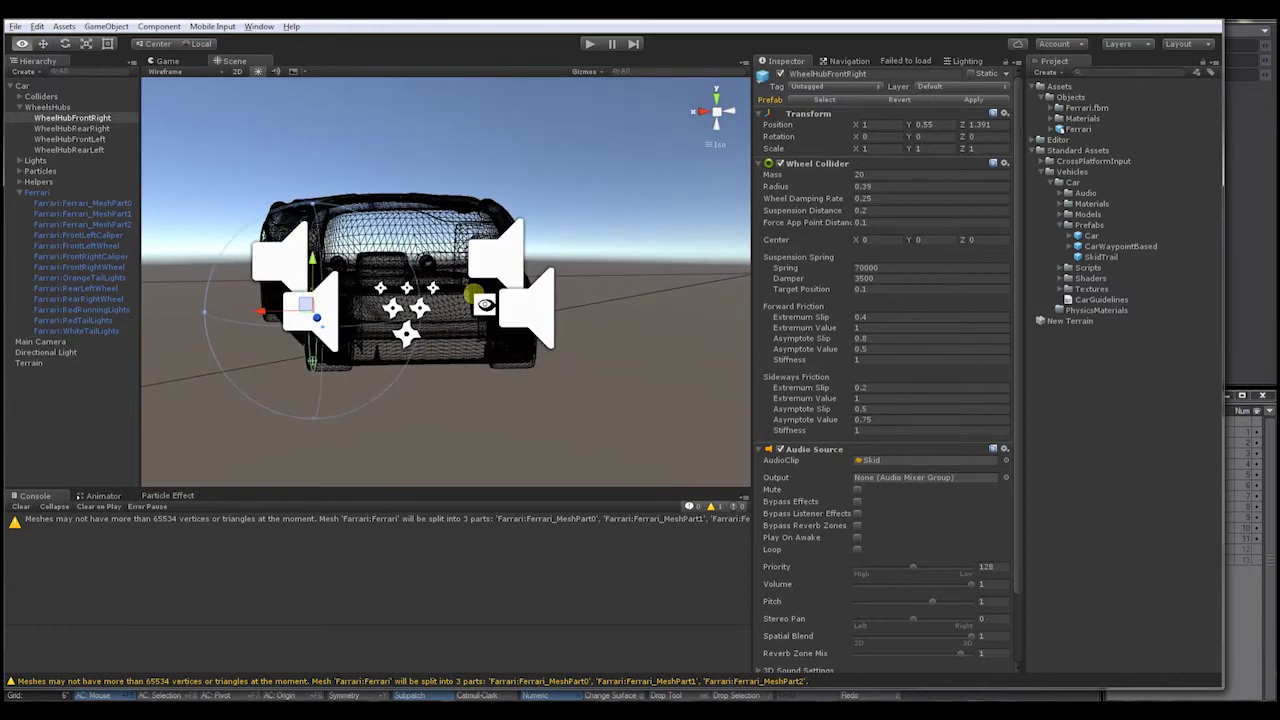
{"action": "left_click_drag", "start_coordinate": [260, 311], "coordinate": [553, 148]}
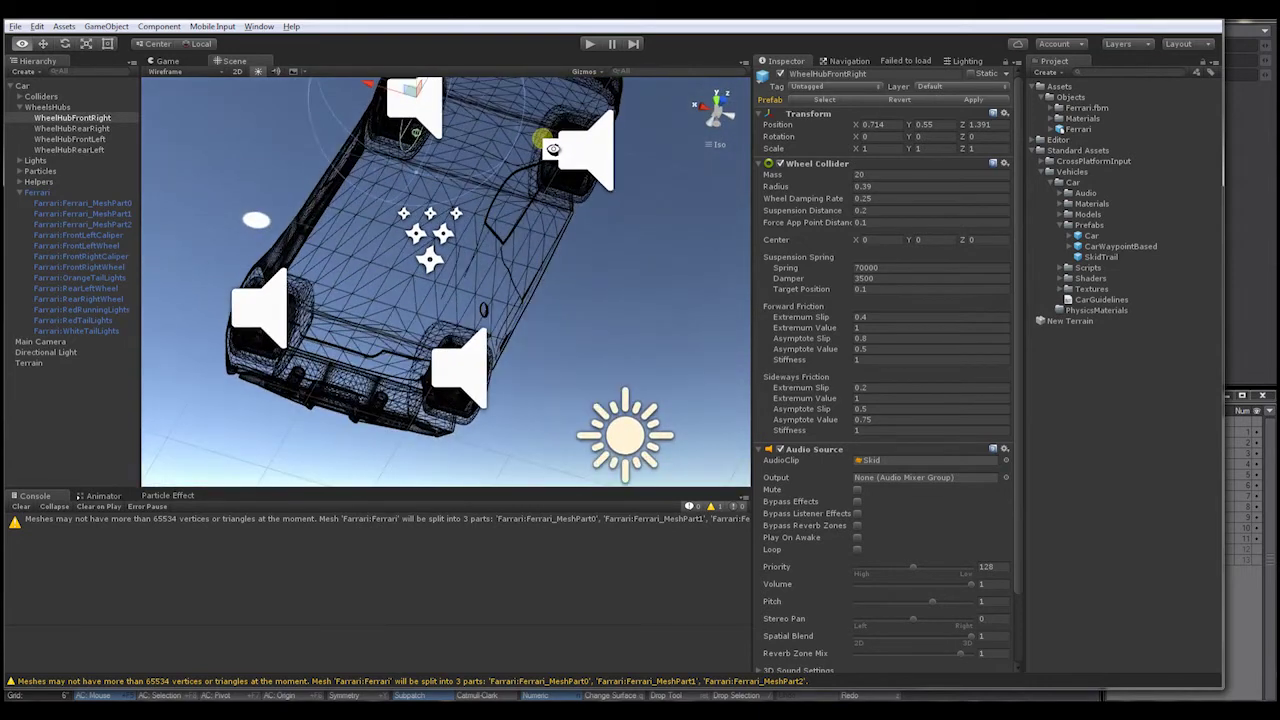
Step: Move WheelHubFrontRight further inward to X 0.661, judging it against the front wheel from below
{"action": "left_click", "coordinate": [716, 123]}
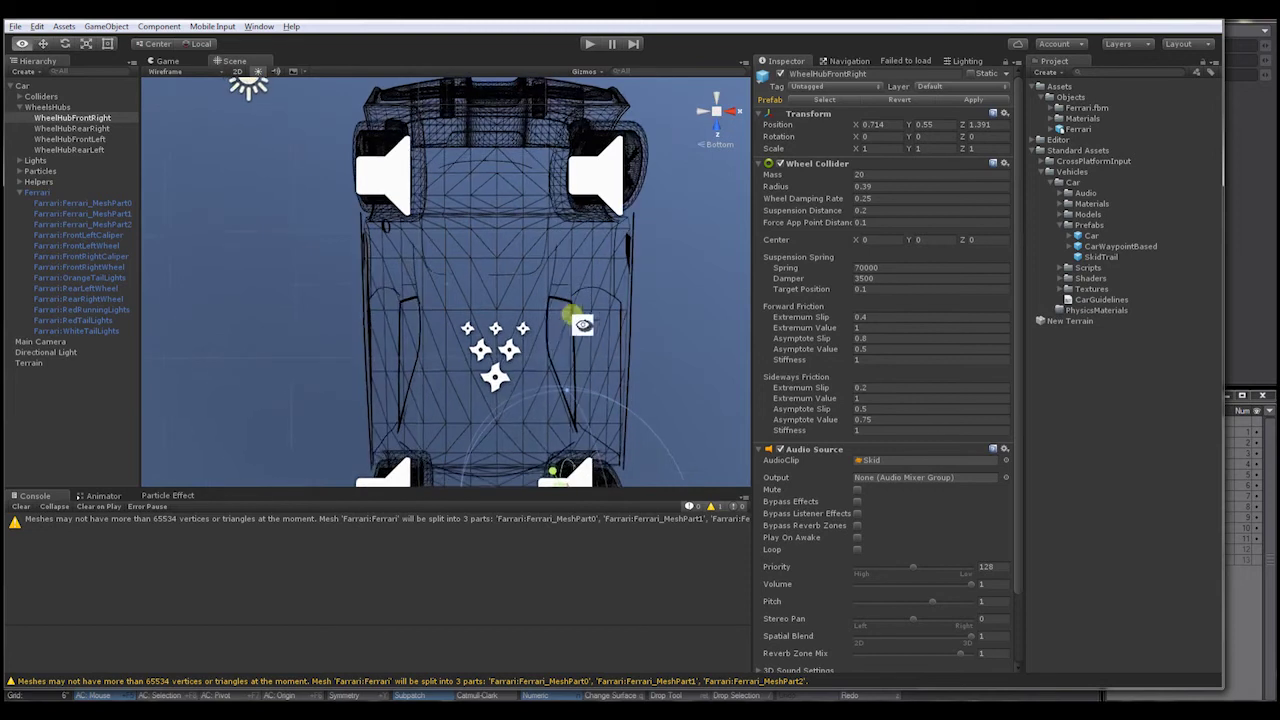
{"action": "middle_click_drag", "start_coordinate": [528, 386], "coordinate": [505, 318]}
{"action": "left_click", "coordinate": [716, 112]}
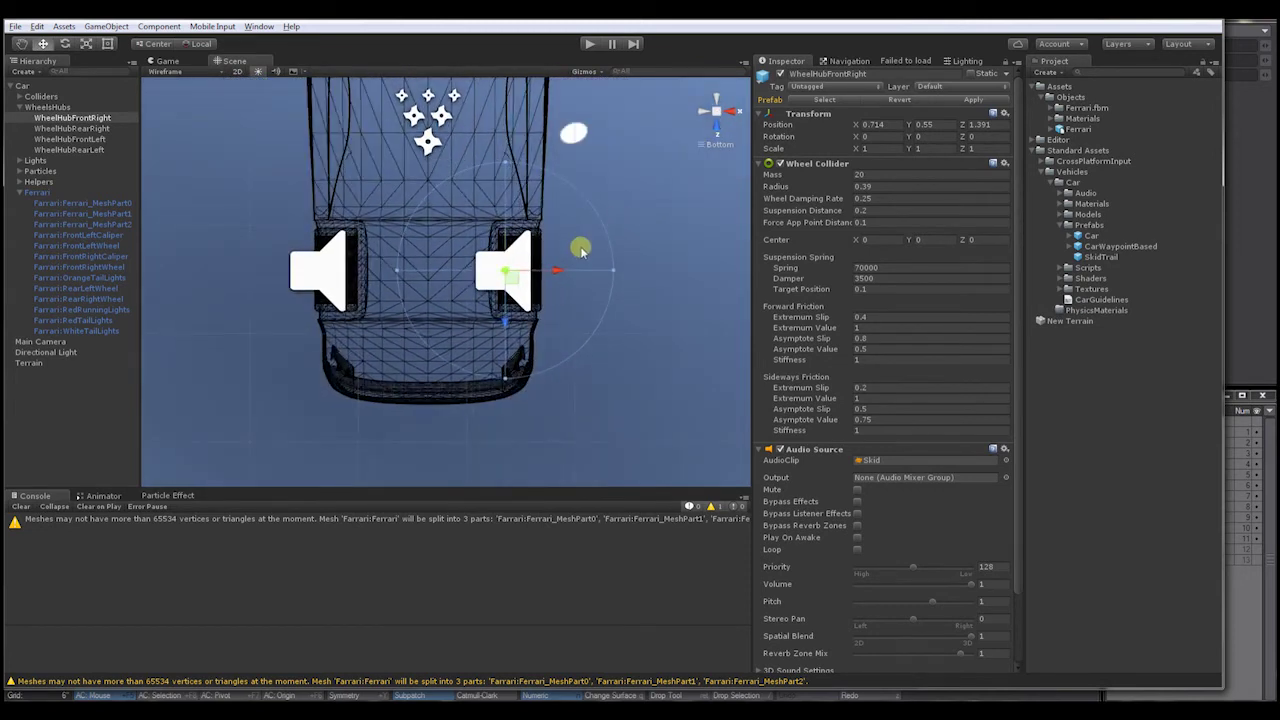
{"action": "scroll", "coordinate": [555, 287], "scroll_direction": "up", "scroll_amount": 6}
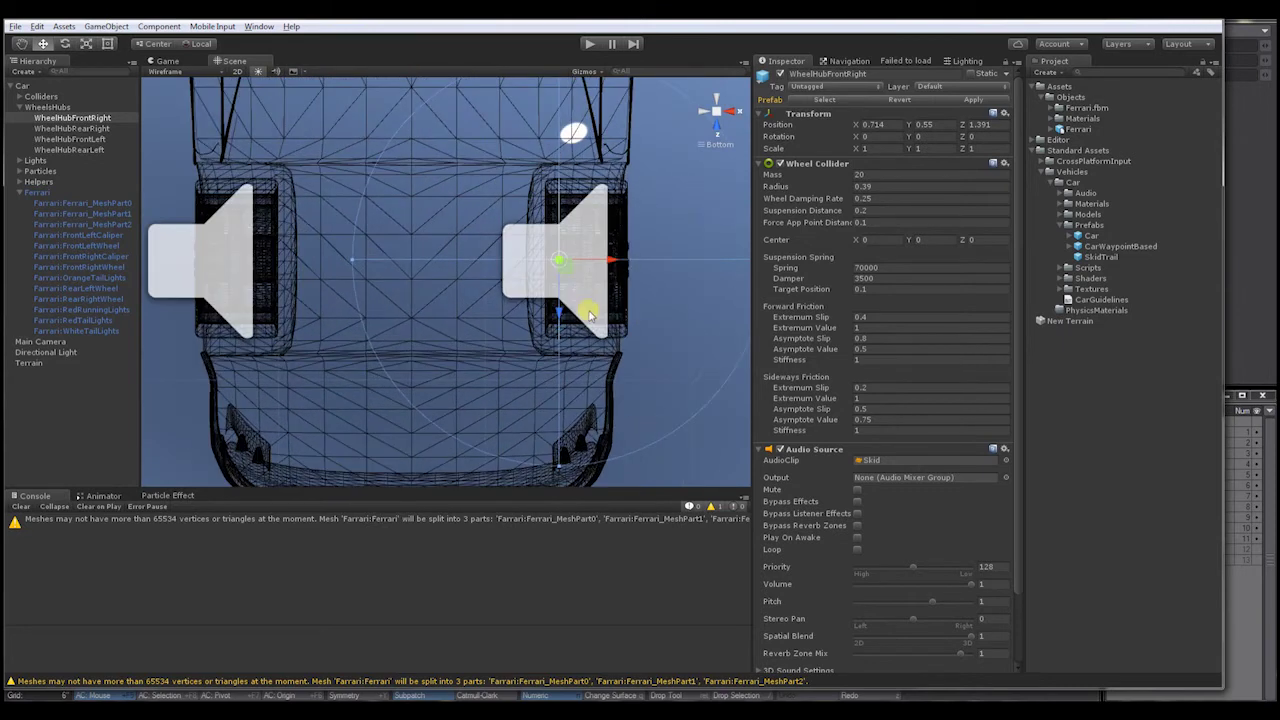
{"action": "scroll", "coordinate": [590, 330], "scroll_direction": "up", "scroll_amount": 4}
{"action": "middle_click_drag", "start_coordinate": [600, 335], "coordinate": [389, 351]}
{"action": "left_click_drag", "start_coordinate": [526, 260], "coordinate": [503, 262]}
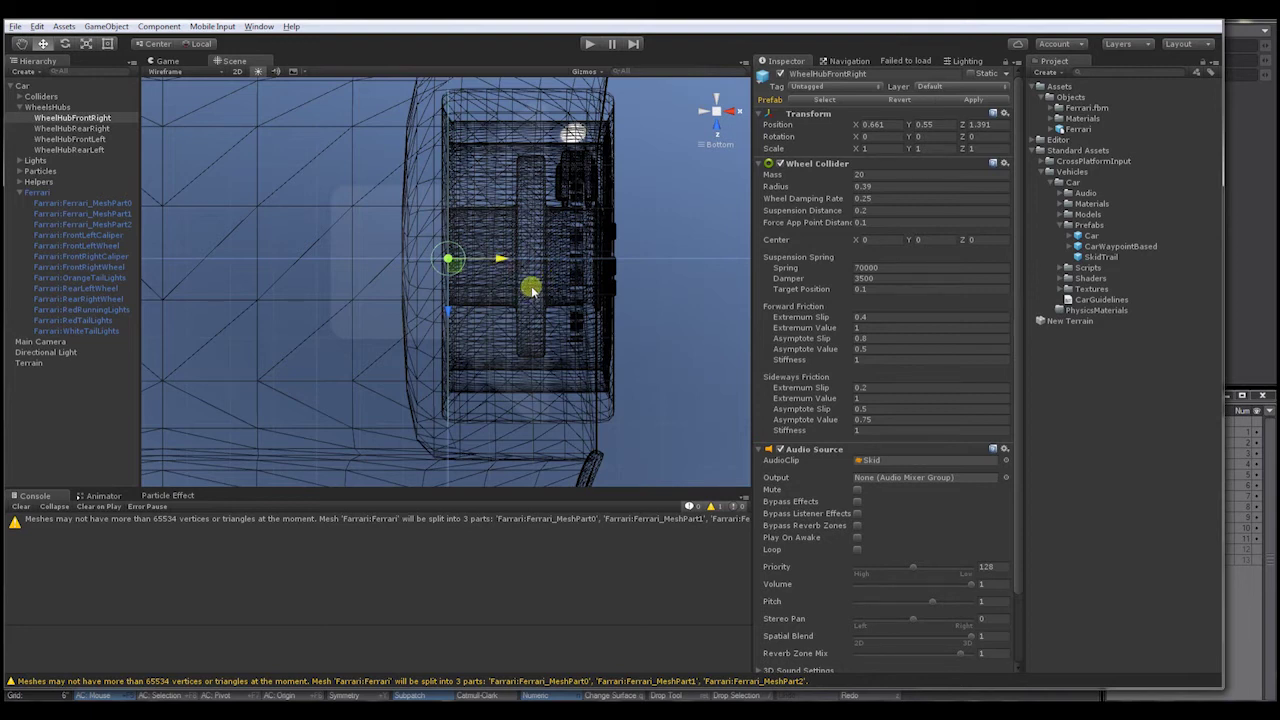
Step: Fine-tune WheelHubFrontRight to X 0.661 against the inner edge of the front wheel and copy its X position
{"action": "mouse_move", "coordinate": [498, 259]}
{"action": "left_mouse_down"}
{"action": "mouse_move", "coordinate": [520, 260]}
{"action": "mouse_move", "coordinate": [494, 266]}
{"action": "left_mouse_up"}
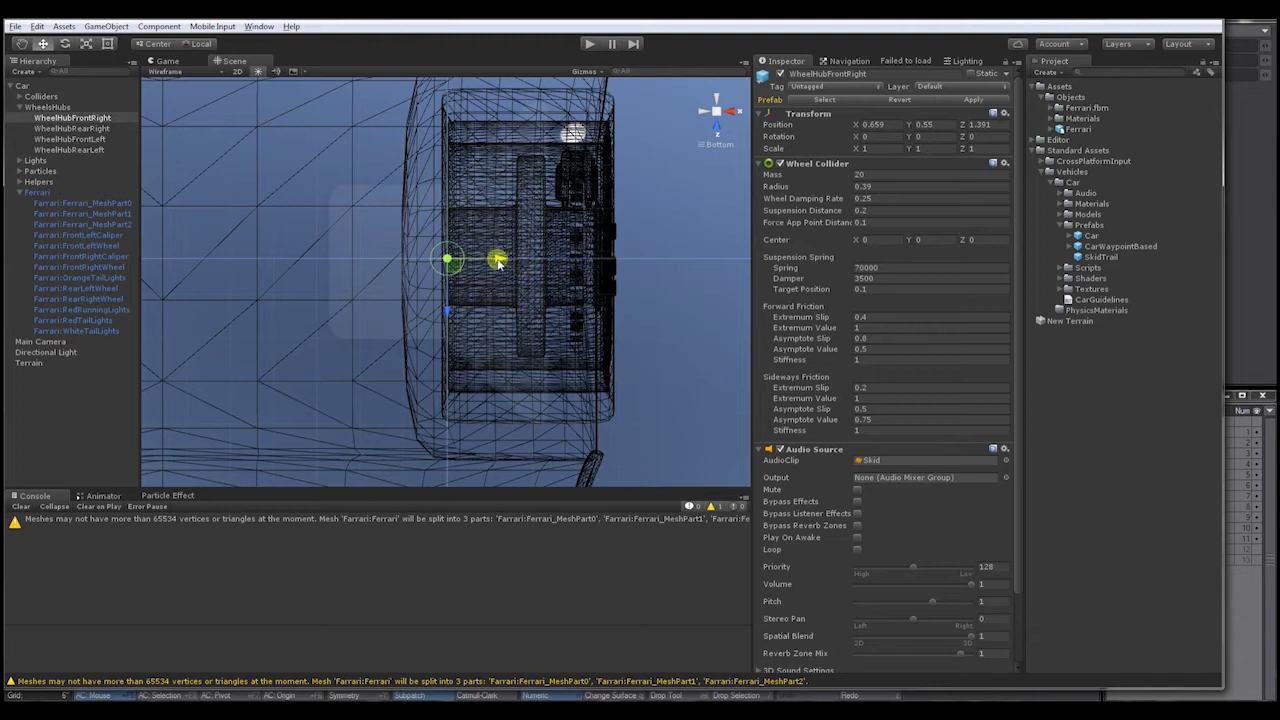
{"action": "mouse_move", "coordinate": [501, 262]}
{"action": "left_mouse_down"}
{"action": "mouse_move", "coordinate": [526, 262]}
{"action": "mouse_move", "coordinate": [500, 265]}
{"action": "left_mouse_up"}
{"action": "left_click", "coordinate": [864, 125]}
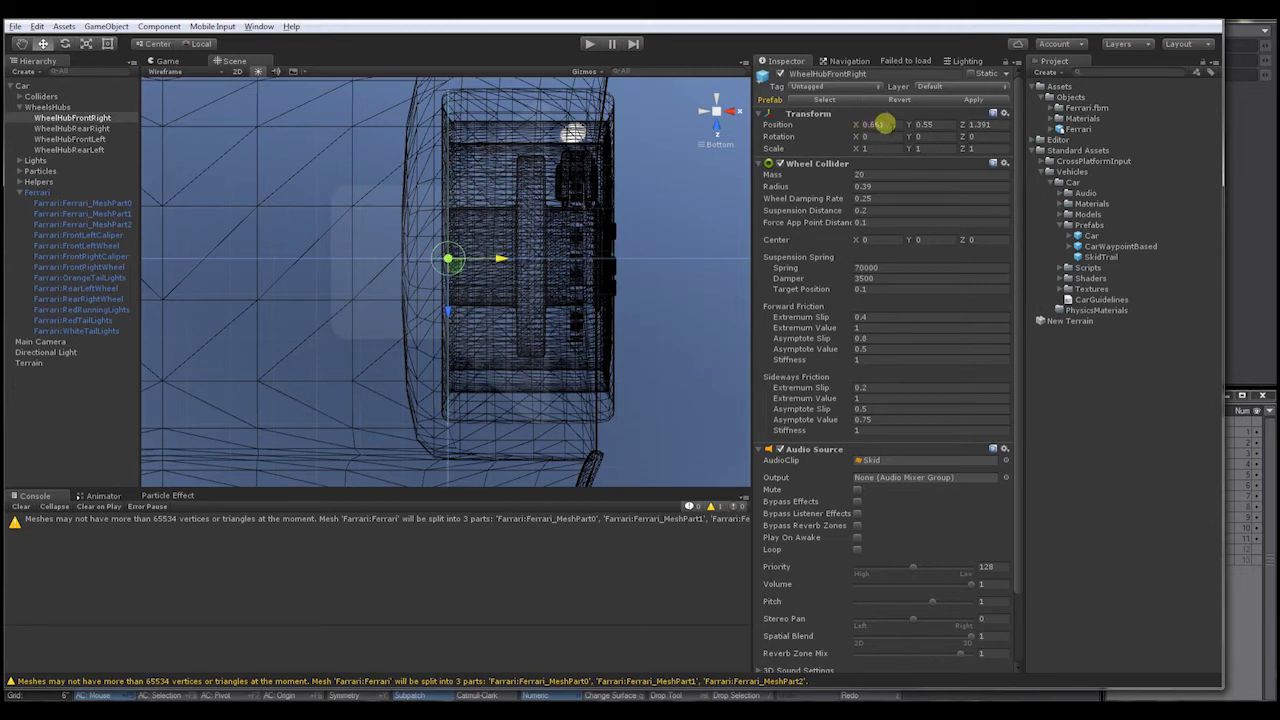
{"action": "left_click", "coordinate": [871, 130]}
{"action": "right_click", "coordinate": [873, 126]}
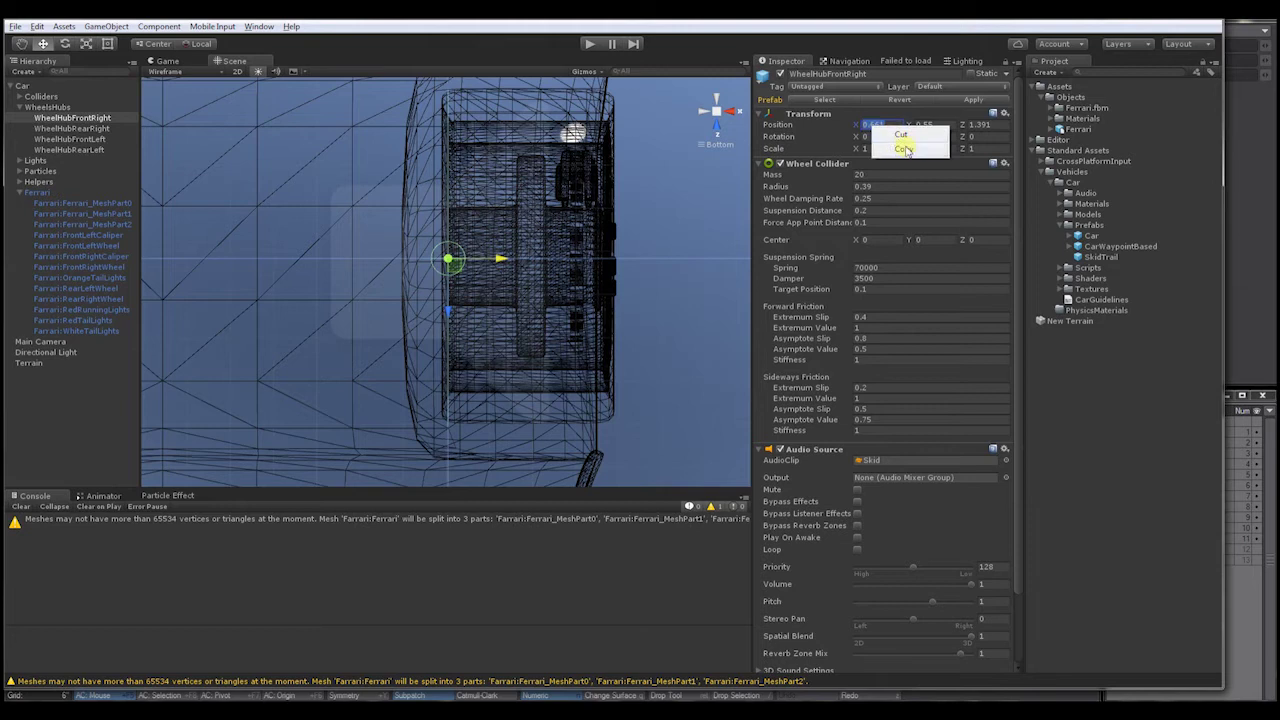
{"action": "left_click", "coordinate": [905, 149]}
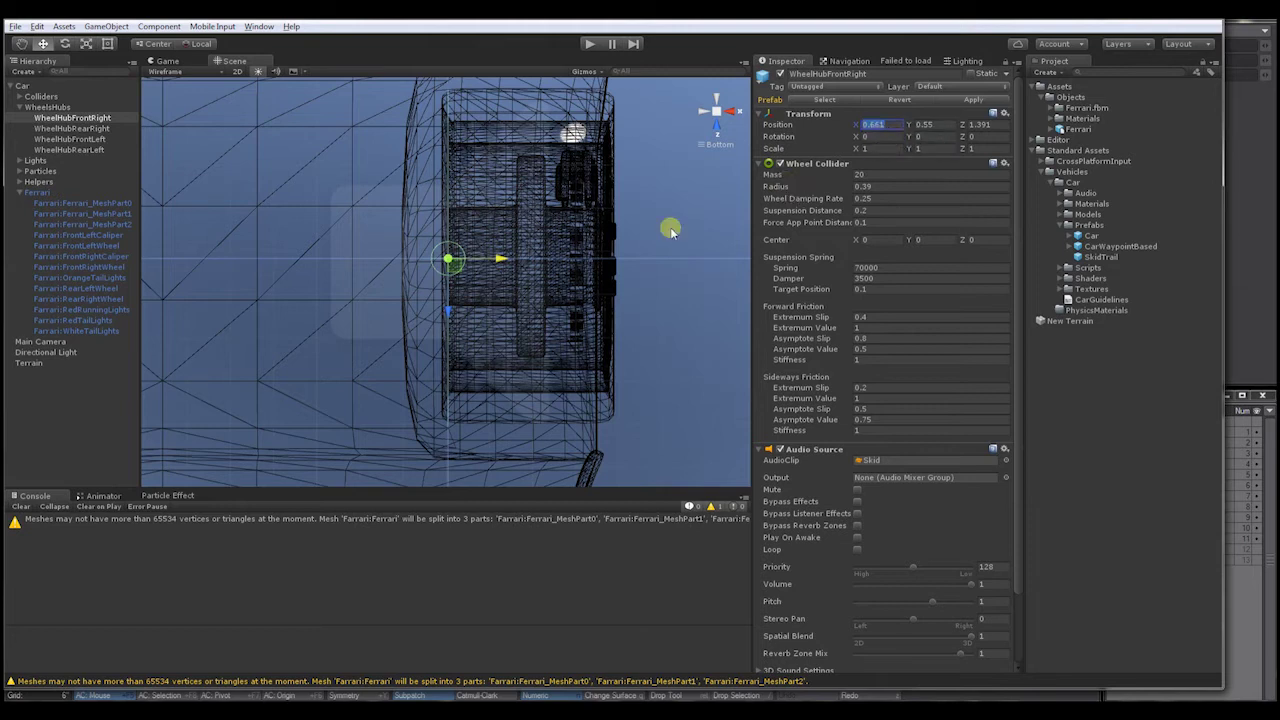
Step: Set the X position of WheelHubFrontLeft to -0.661 and view both front hubs against the wheels
{"action": "left_click", "coordinate": [73, 140]}
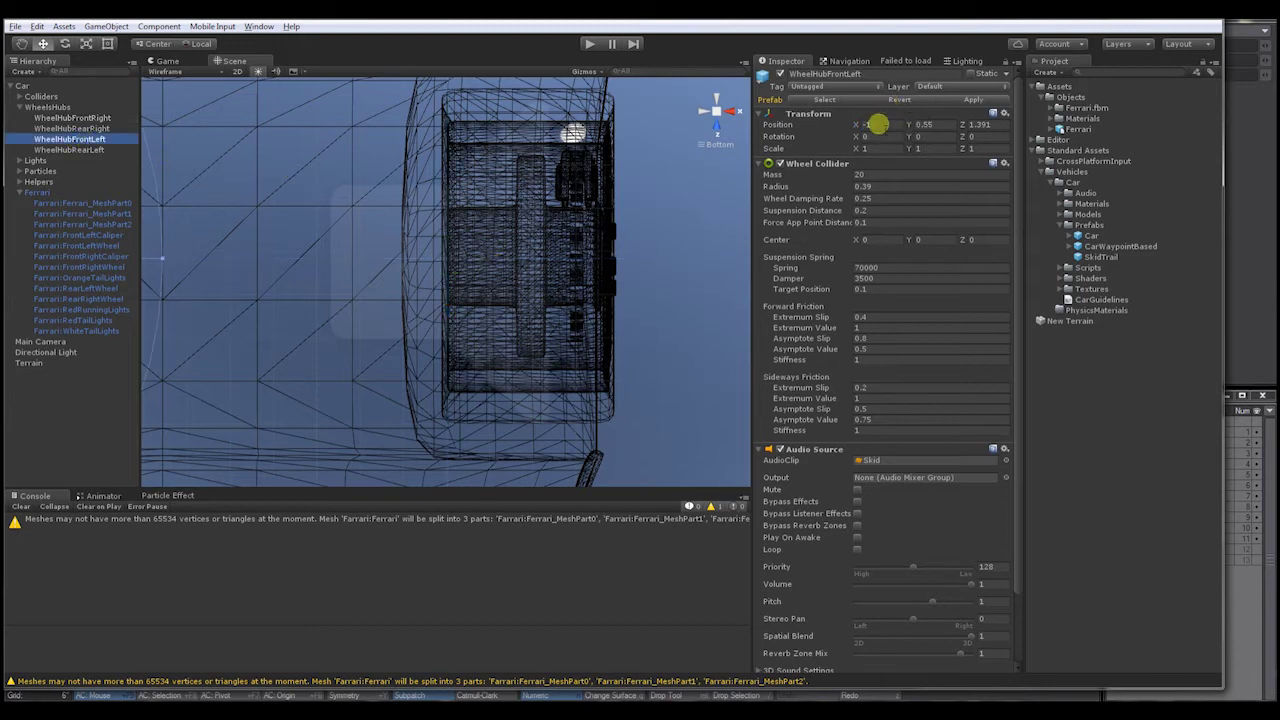
{"action": "left_click", "coordinate": [866, 126]}
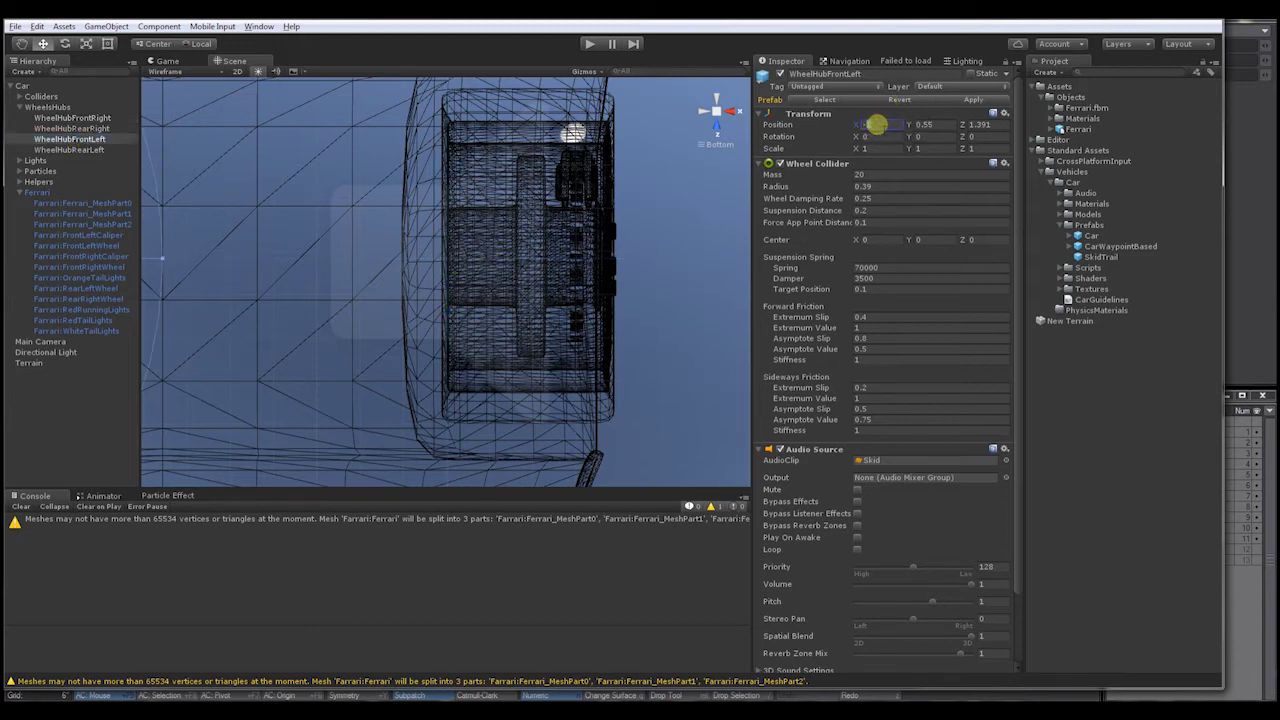
{"action": "type", "text": "-0.661"}
{"action": "scroll", "coordinate": [340, 280], "scroll_direction": "down", "scroll_amount": 2}
{"action": "left_click_drag", "start_coordinate": [362, 286], "coordinate": [634, 231], "text": "alt"}
Step: From the bottom view, move WheelHubRearRight inward to X 0.793 at the rear wheel's inner edge and select that X value
{"action": "left_click", "coordinate": [714, 116]}
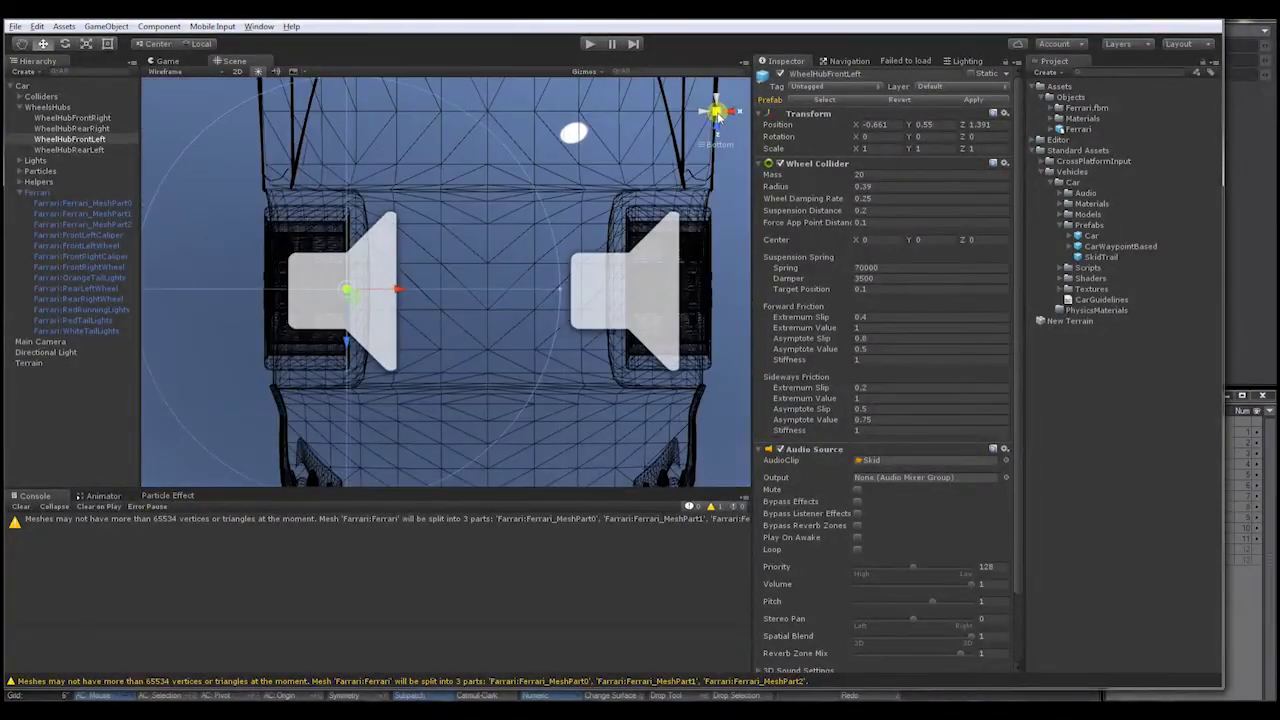
{"action": "left_click", "coordinate": [716, 110]}
{"action": "middle_click_drag", "start_coordinate": [583, 149], "coordinate": [524, 311]}
{"action": "left_click", "coordinate": [78, 128]}
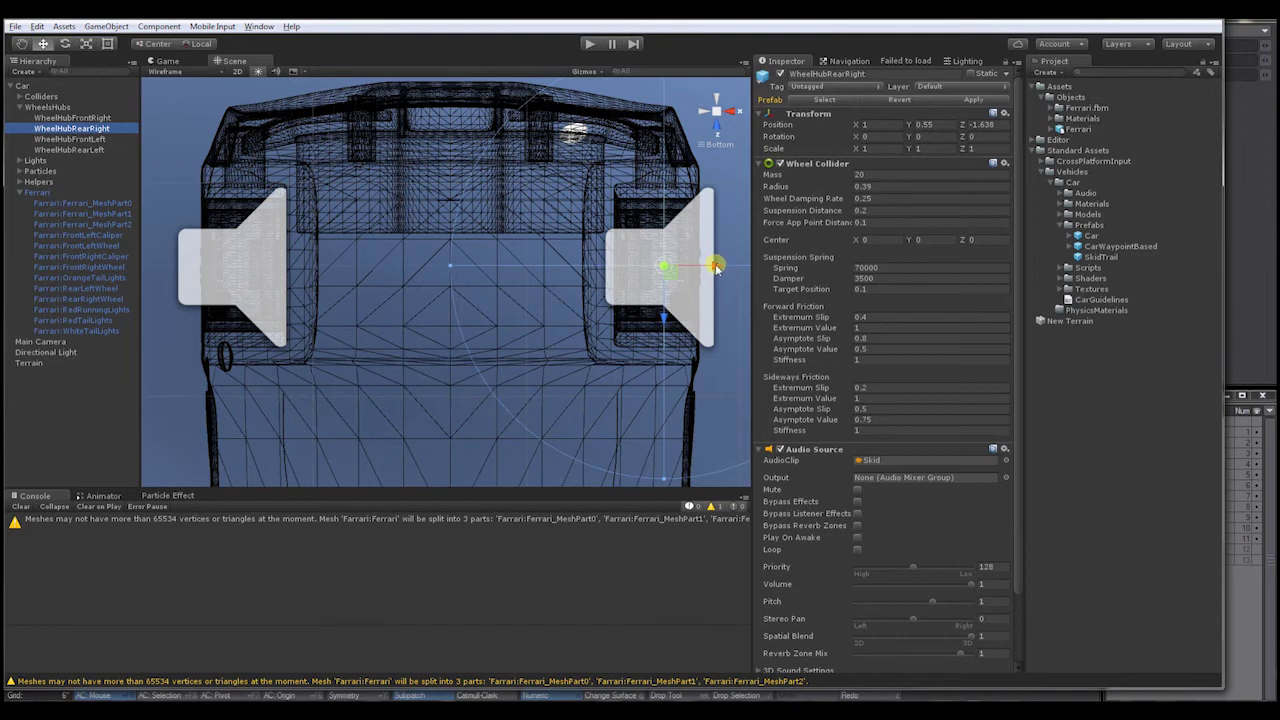
{"action": "scroll", "coordinate": [716, 266], "scroll_direction": "up", "scroll_amount": 3}
{"action": "middle_click_drag", "start_coordinate": [660, 292], "coordinate": [596, 292]}
{"action": "scroll", "coordinate": [596, 292], "scroll_direction": "up", "scroll_amount": 3}
{"action": "left_click_drag", "start_coordinate": [592, 279], "coordinate": [505, 284]}
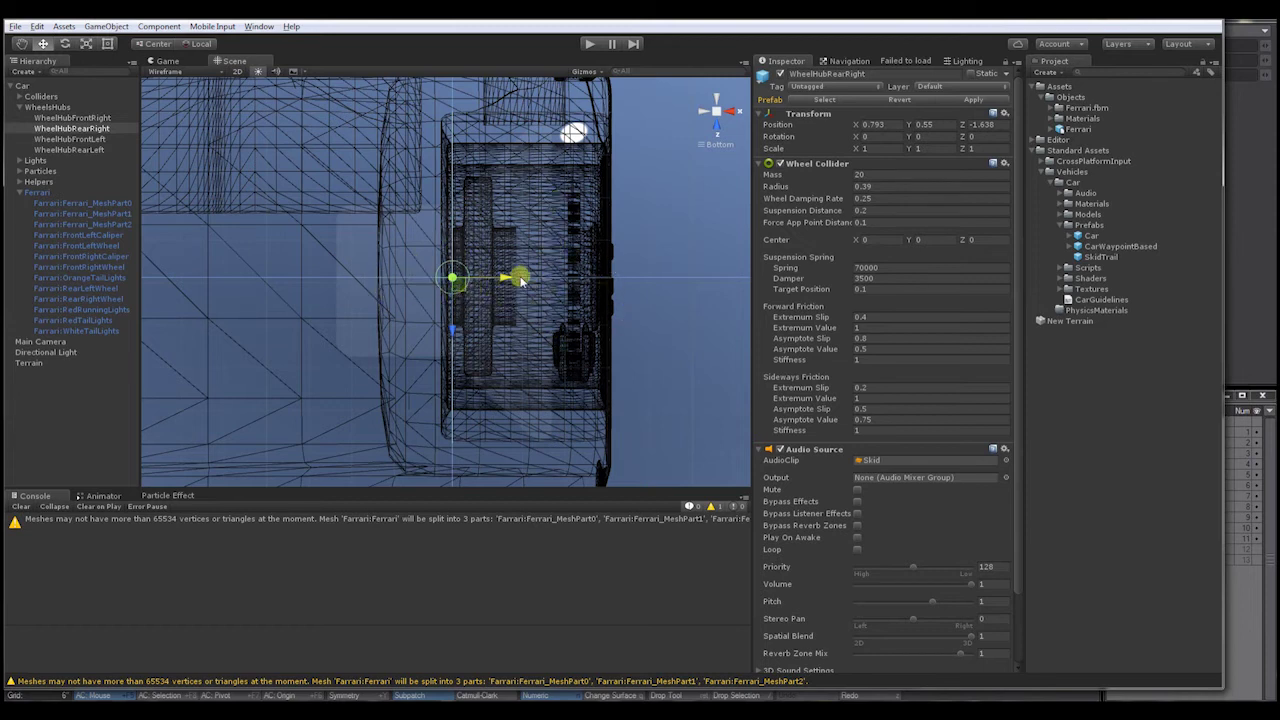
{"action": "left_click", "coordinate": [852, 125]}
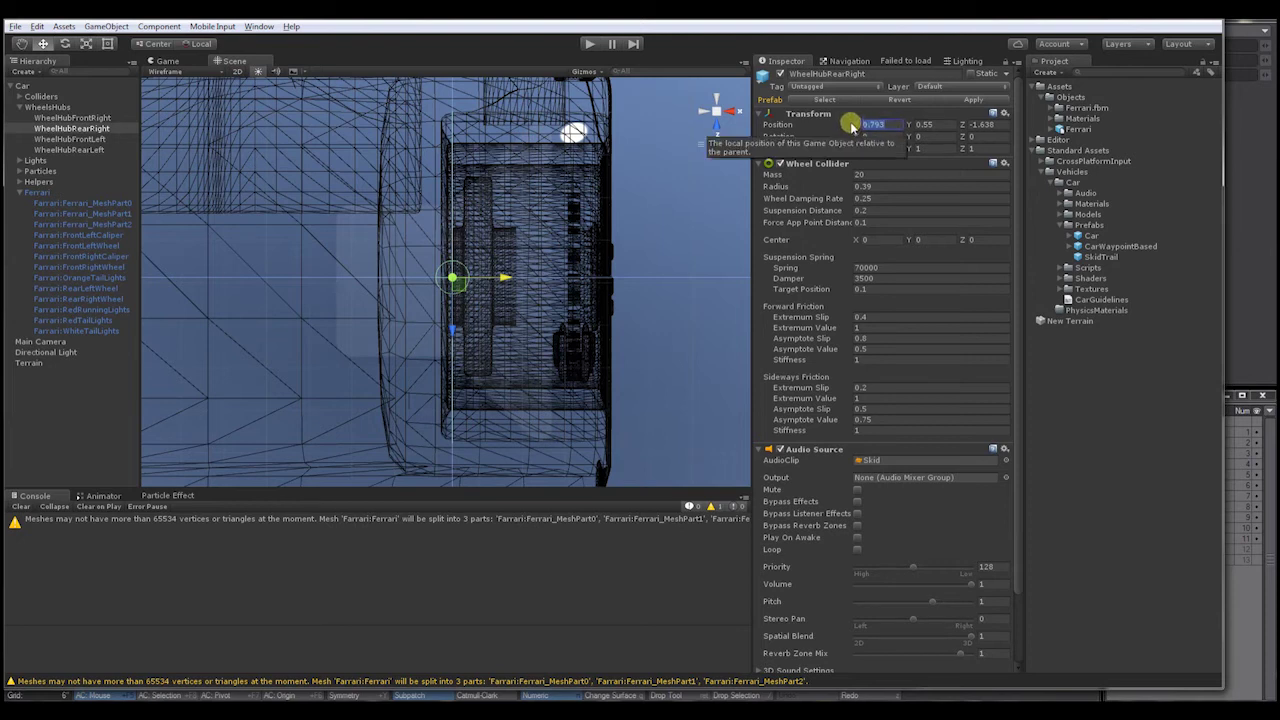
Step: Set the X position of WheelHubRearLeft to -0.793, mirroring the rear right hub
{"action": "left_click", "coordinate": [90, 150]}
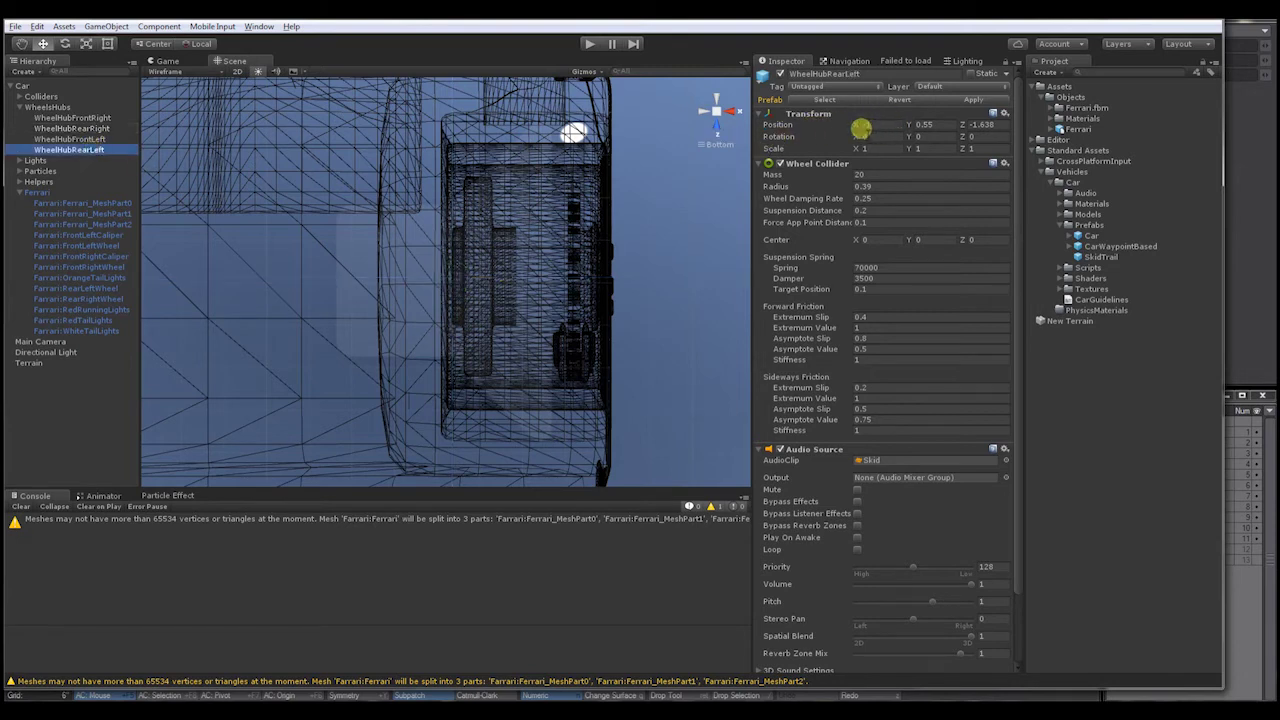
{"action": "left_click", "coordinate": [866, 125]}
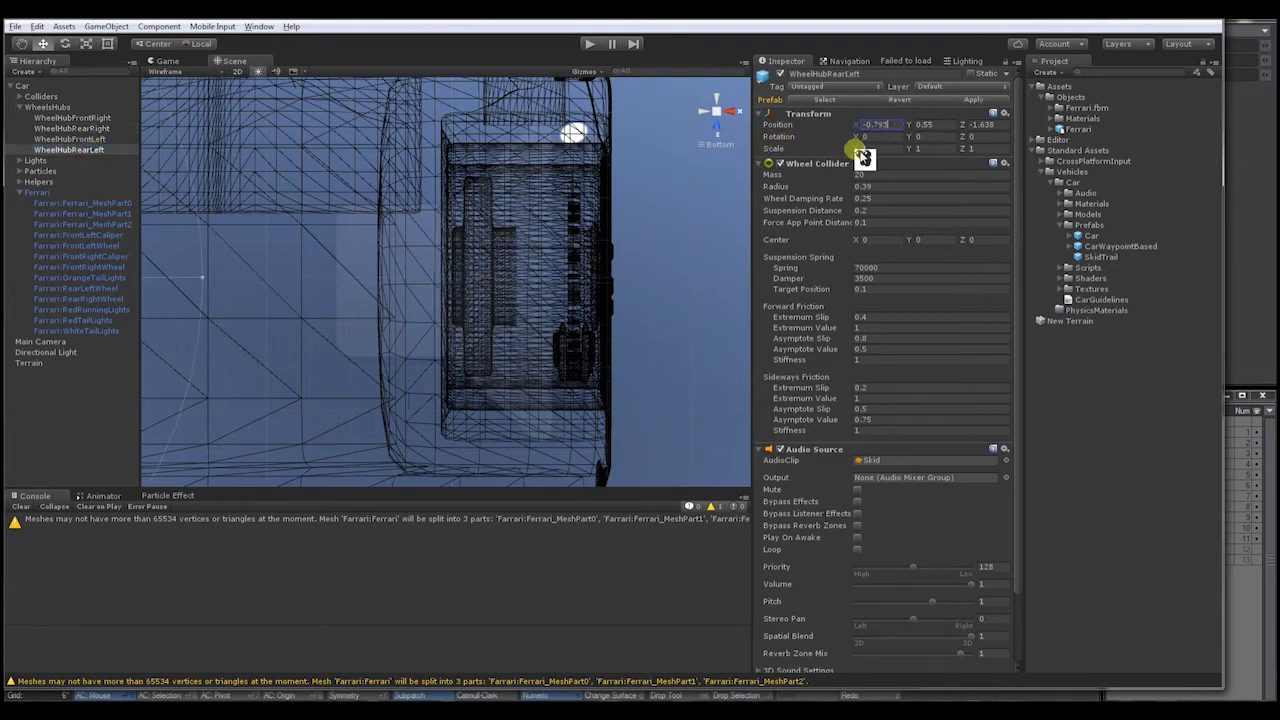
{"action": "left_click_drag", "start_coordinate": [329, 286], "coordinate": [440, 250], "text": "alt"}
{"action": "middle_click_drag", "start_coordinate": [440, 250], "coordinate": [470, 300]}
{"action": "left_click_drag", "start_coordinate": [470, 300], "coordinate": [560, 240], "text": "alt"}
Step: Run the scene, drive the Ferrari forward with left turns to check its wheels, and stop play mode
{"action": "left_click", "coordinate": [587, 46]}
{"action": "left_click", "coordinate": [477, 242]}
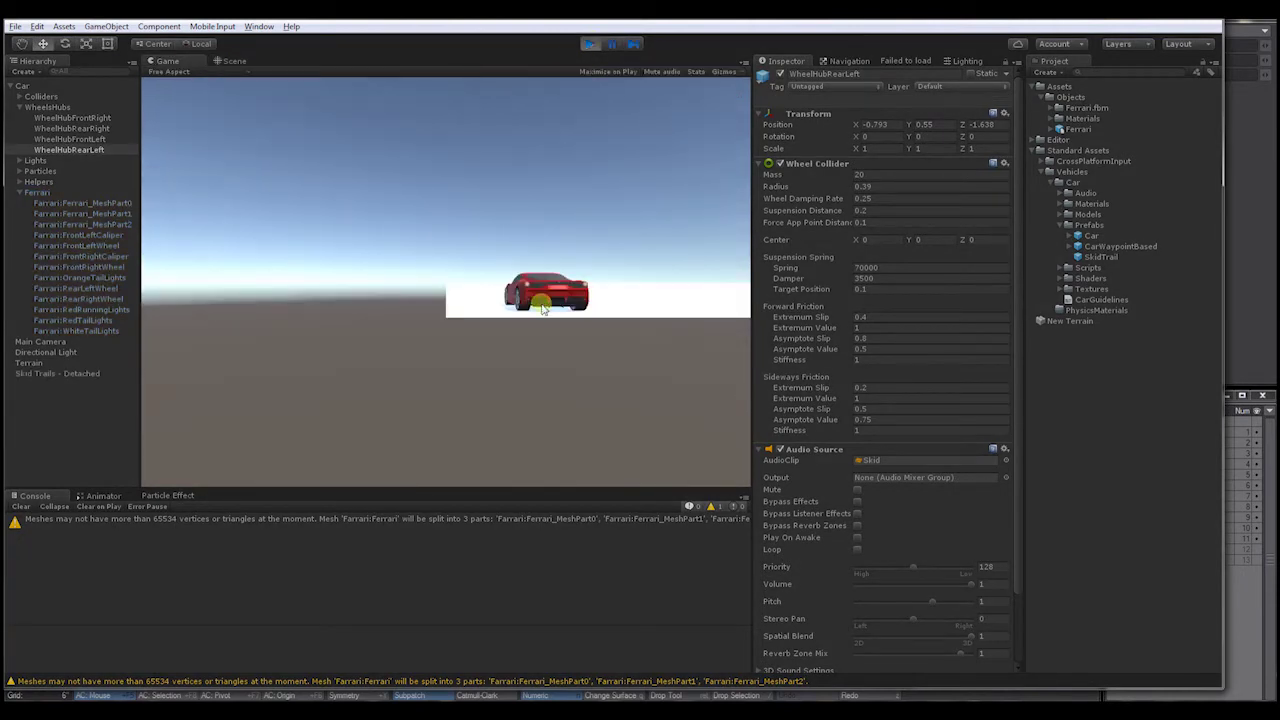
{"action": "key", "text": "Up"}
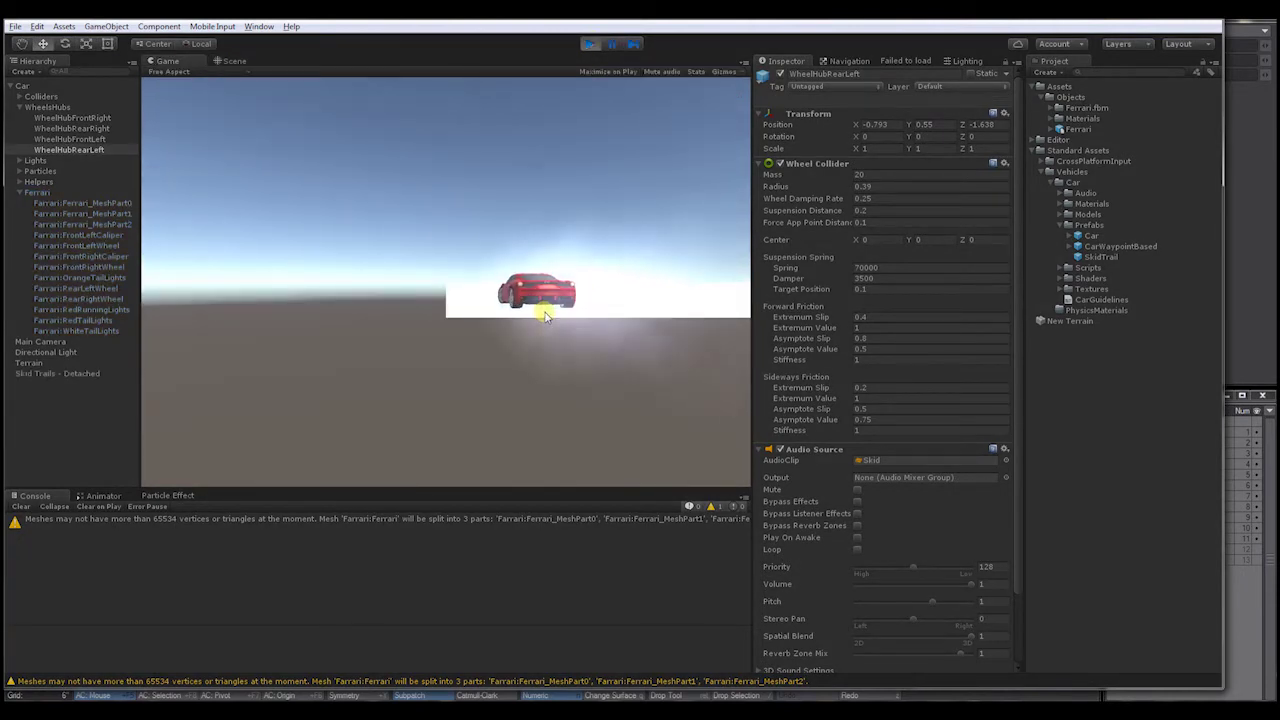
{"action": "key", "text": "Left"}
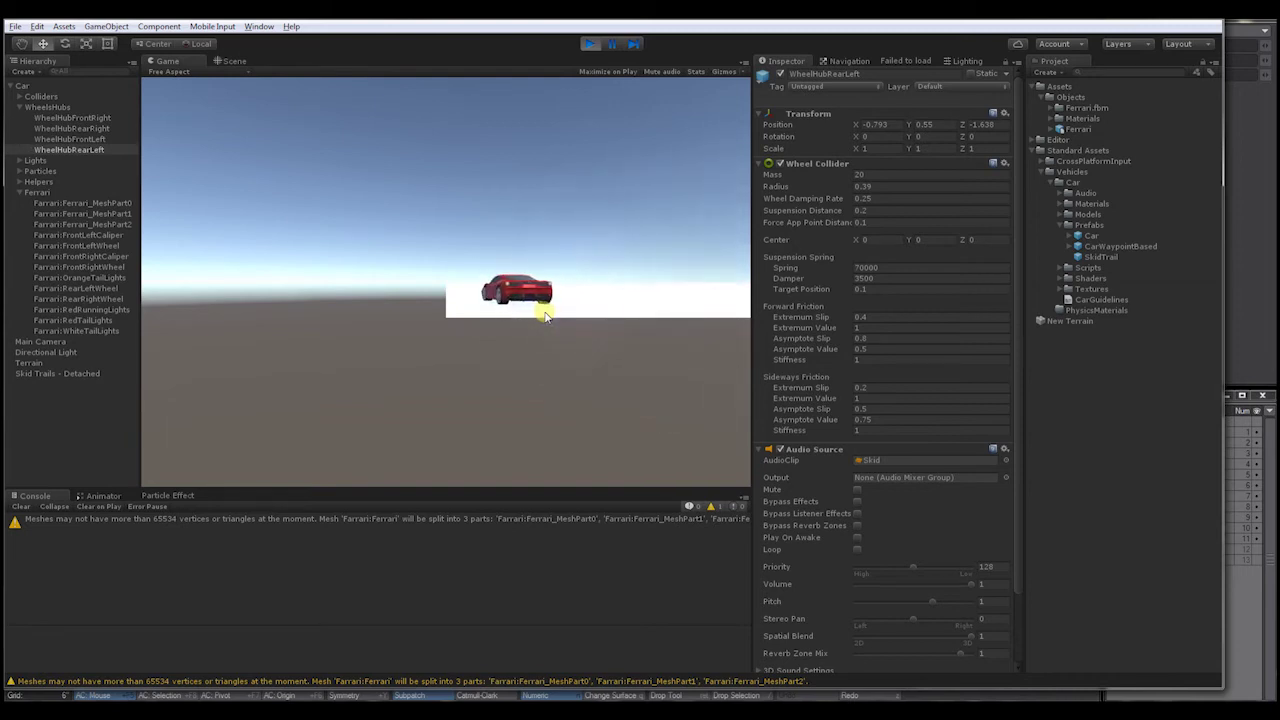
{"action": "key", "text": "Left"}
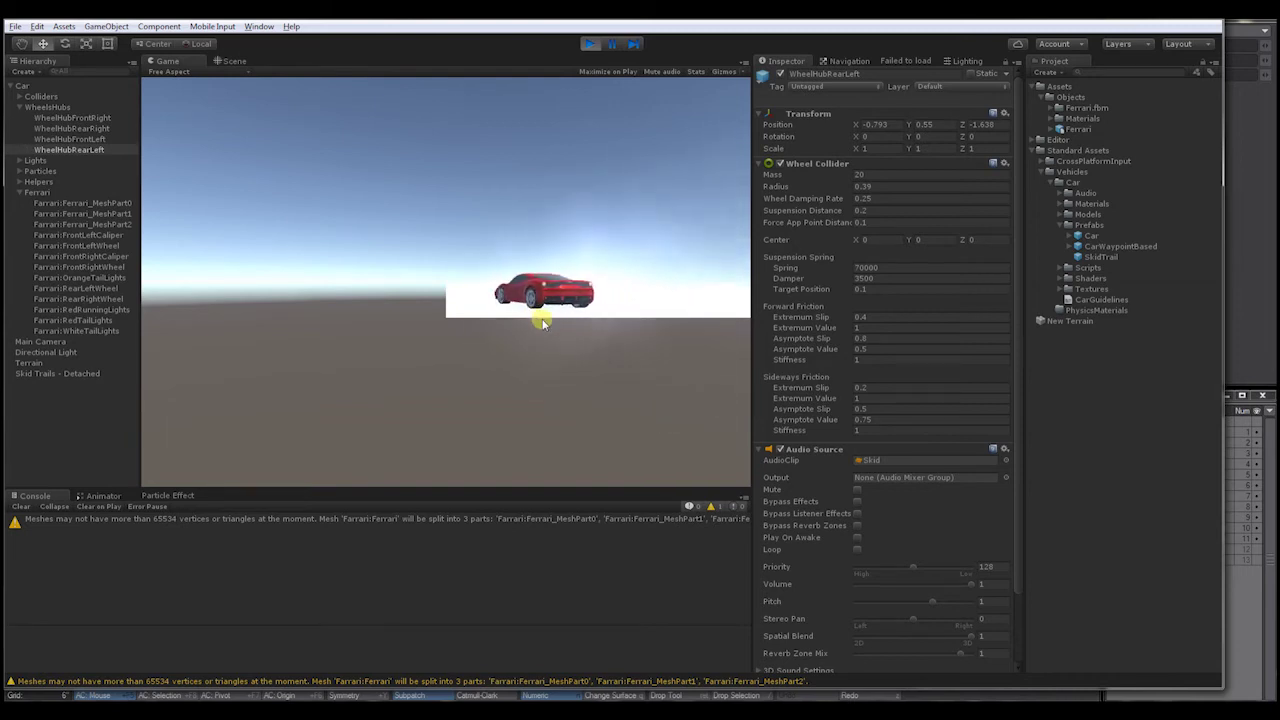
{"action": "left_click", "coordinate": [590, 43]}
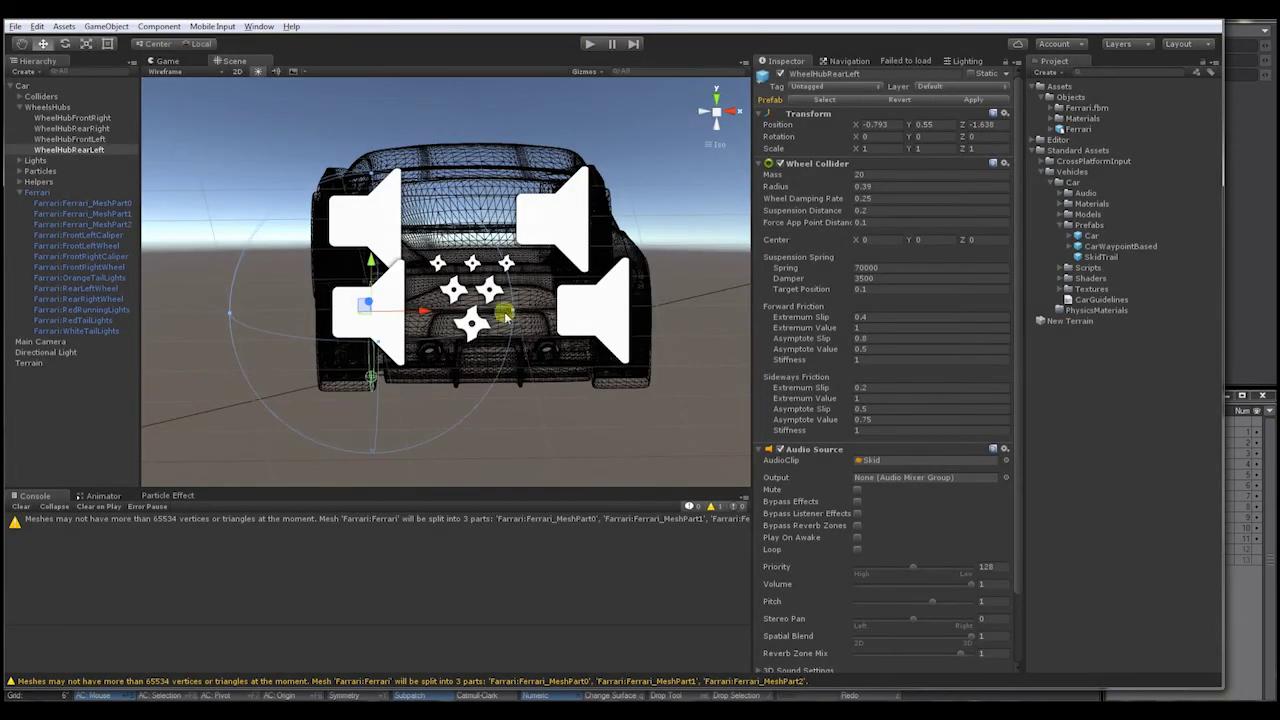
{"action": "left_click_drag", "start_coordinate": [630, 277], "coordinate": [429, 289], "text": "alt"}
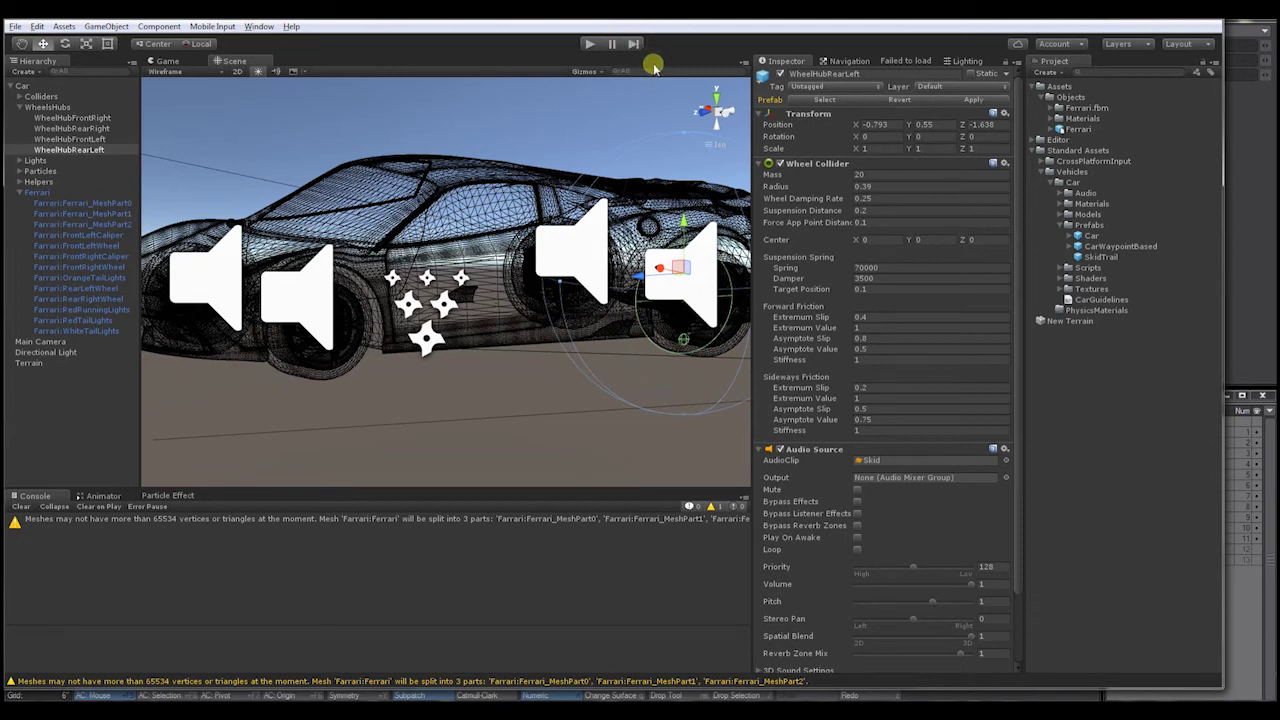
Step: Collapse the expanded project folders and create a folder named Scripts inside Assets
{"action": "left_click", "coordinate": [1050, 183]}
{"action": "left_click", "coordinate": [1043, 171]}
{"action": "left_click", "coordinate": [1039, 150]}
{"action": "left_click", "coordinate": [1042, 97]}
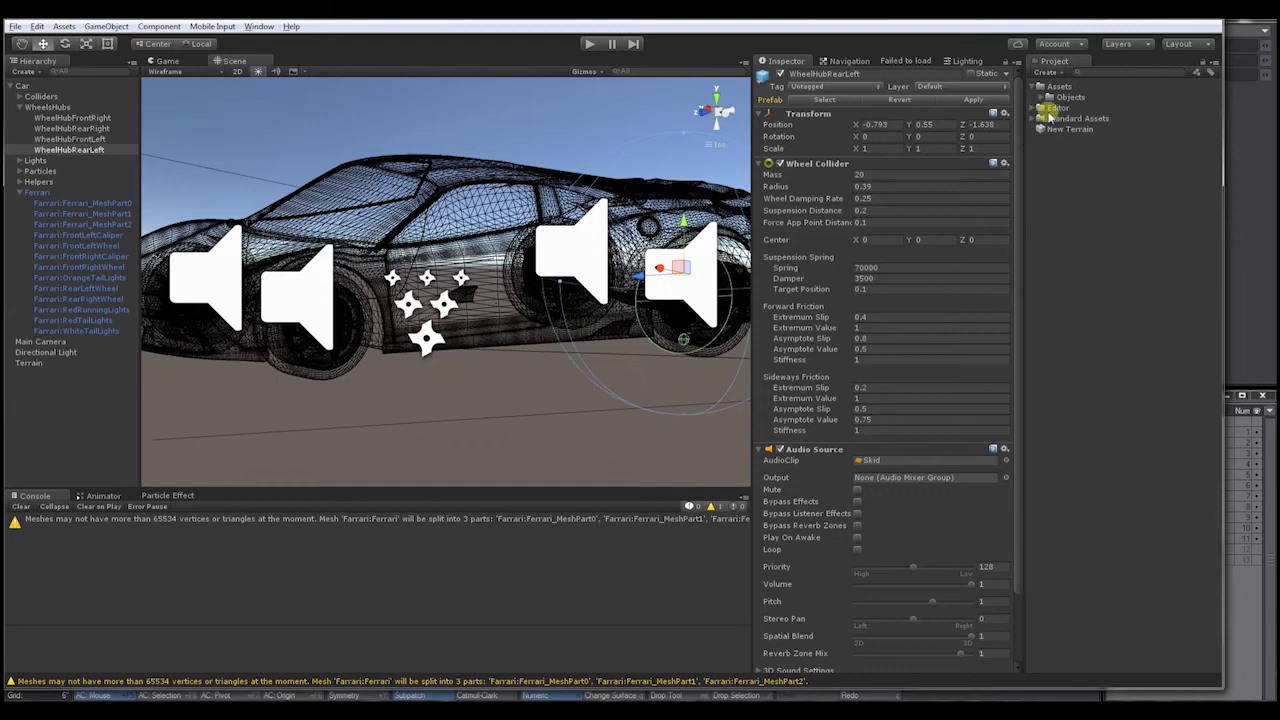
{"action": "left_click", "coordinate": [1056, 88]}
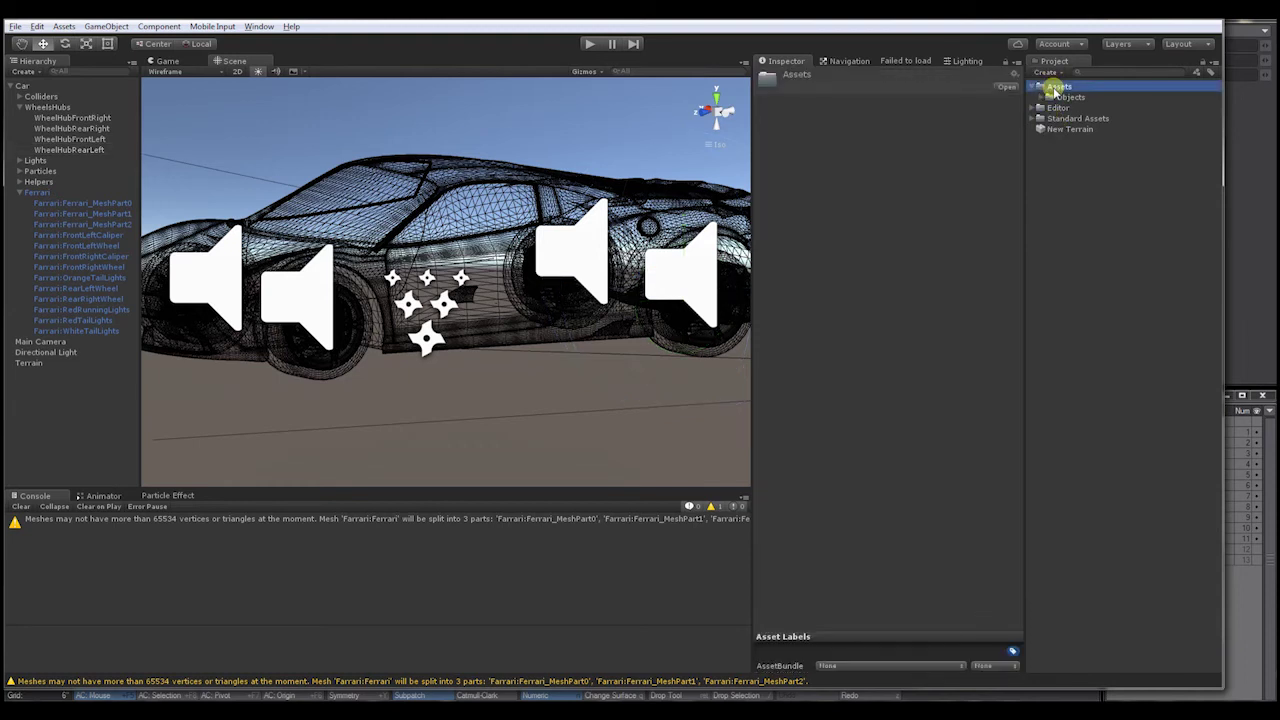
{"action": "right_click", "coordinate": [1056, 90]}
{"action": "mouse_move", "coordinate": [1088, 97]}
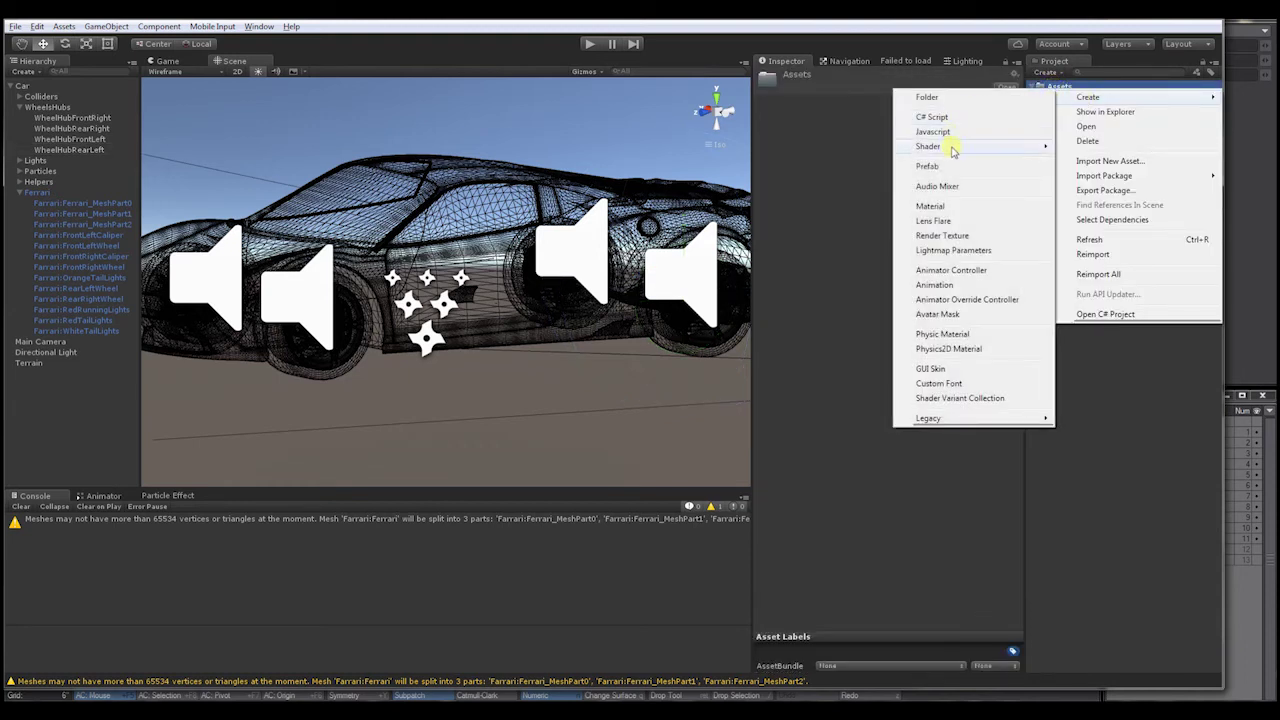
{"action": "left_click", "coordinate": [928, 97]}
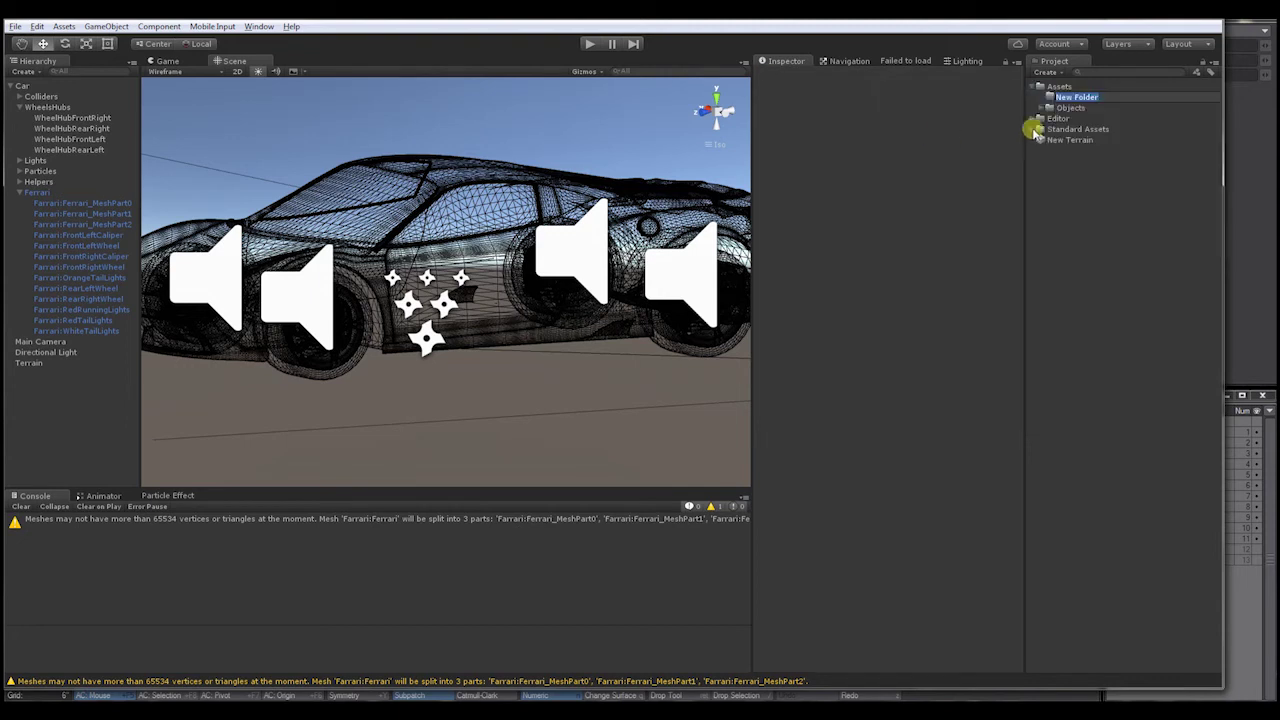
{"action": "type", "text": "Scri"}
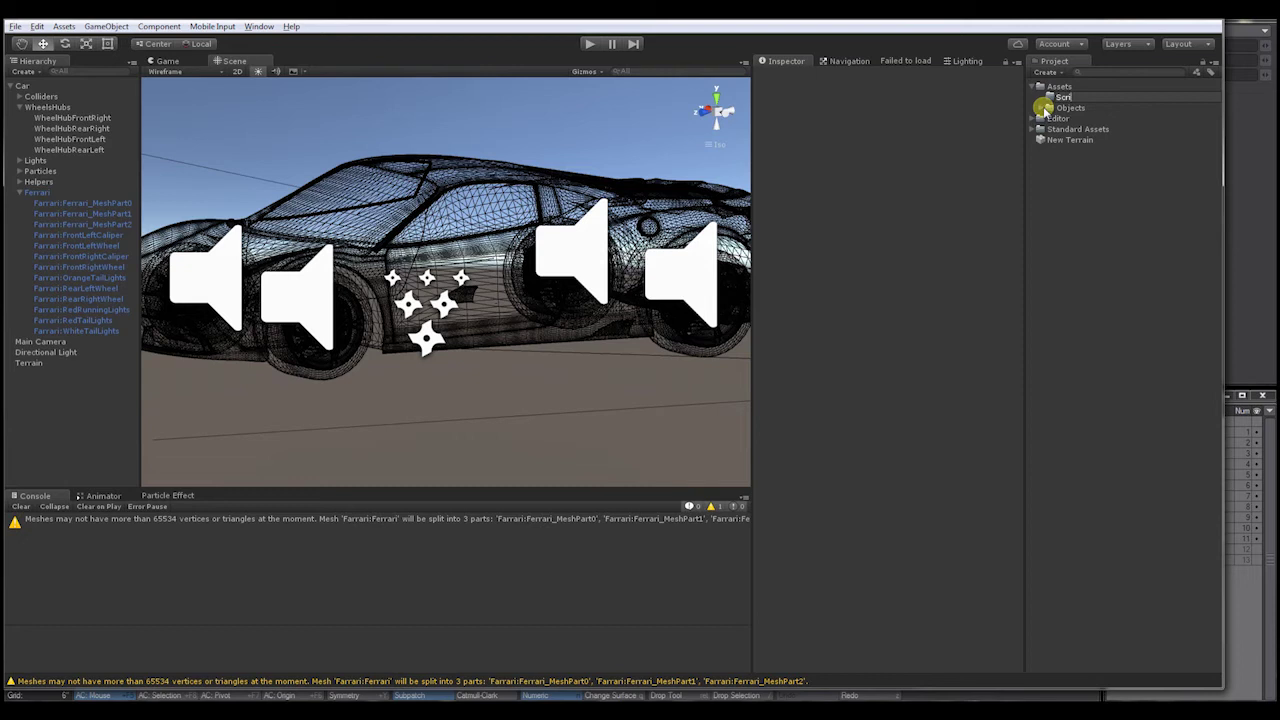
{"action": "type", "text": "pts"}
{"action": "key", "text": "Return"}
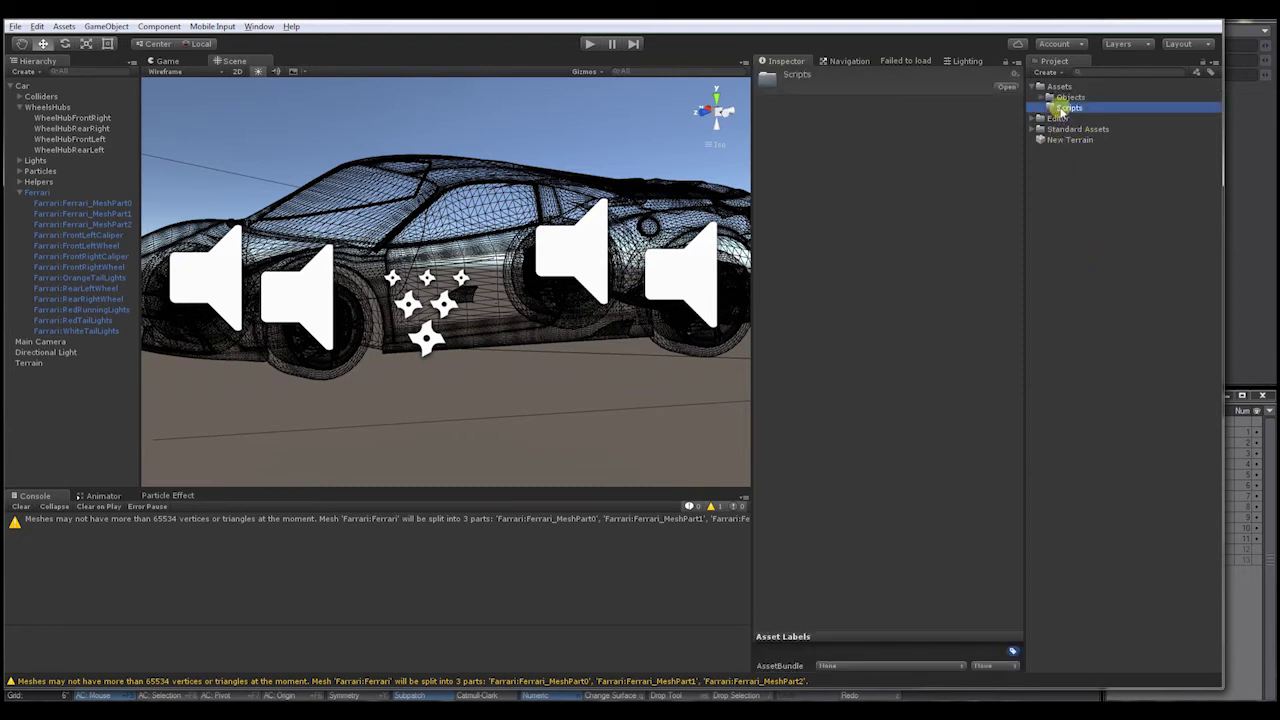
Step: Create a JavaScript file named CarCameraControl in the Scripts folder
{"action": "right_click", "coordinate": [1060, 108]}
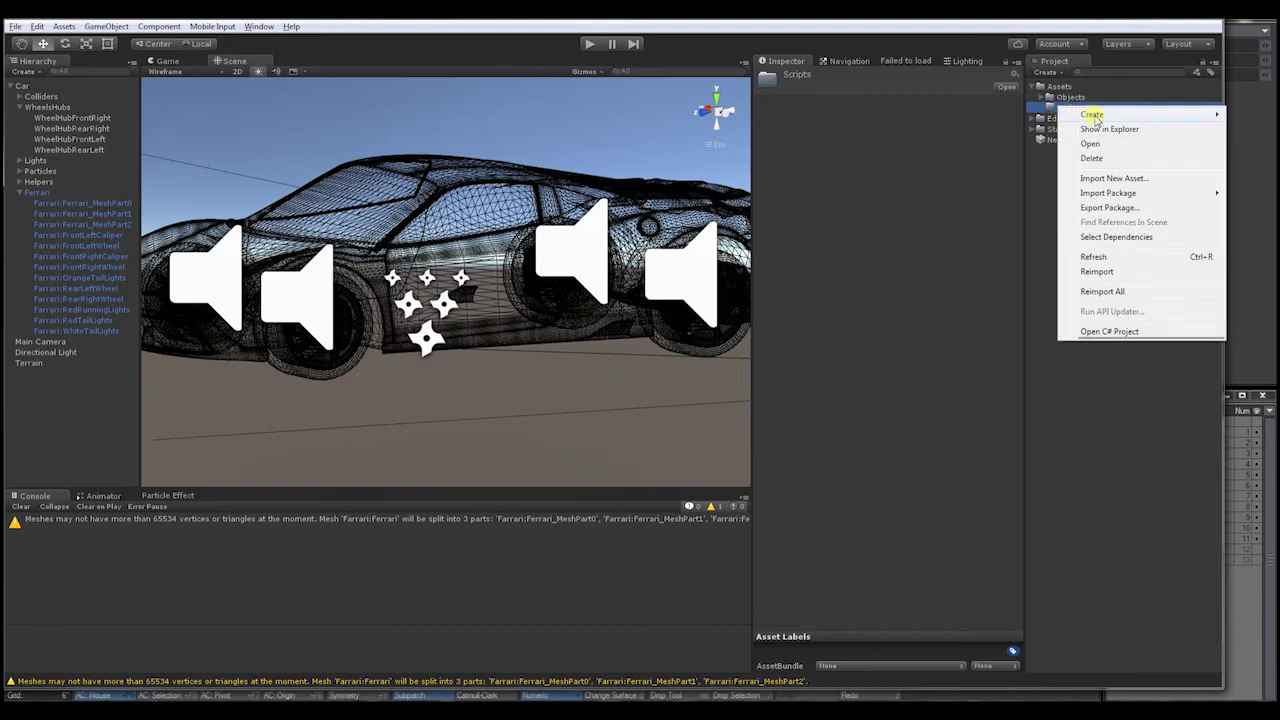
{"action": "mouse_move", "coordinate": [1092, 114]}
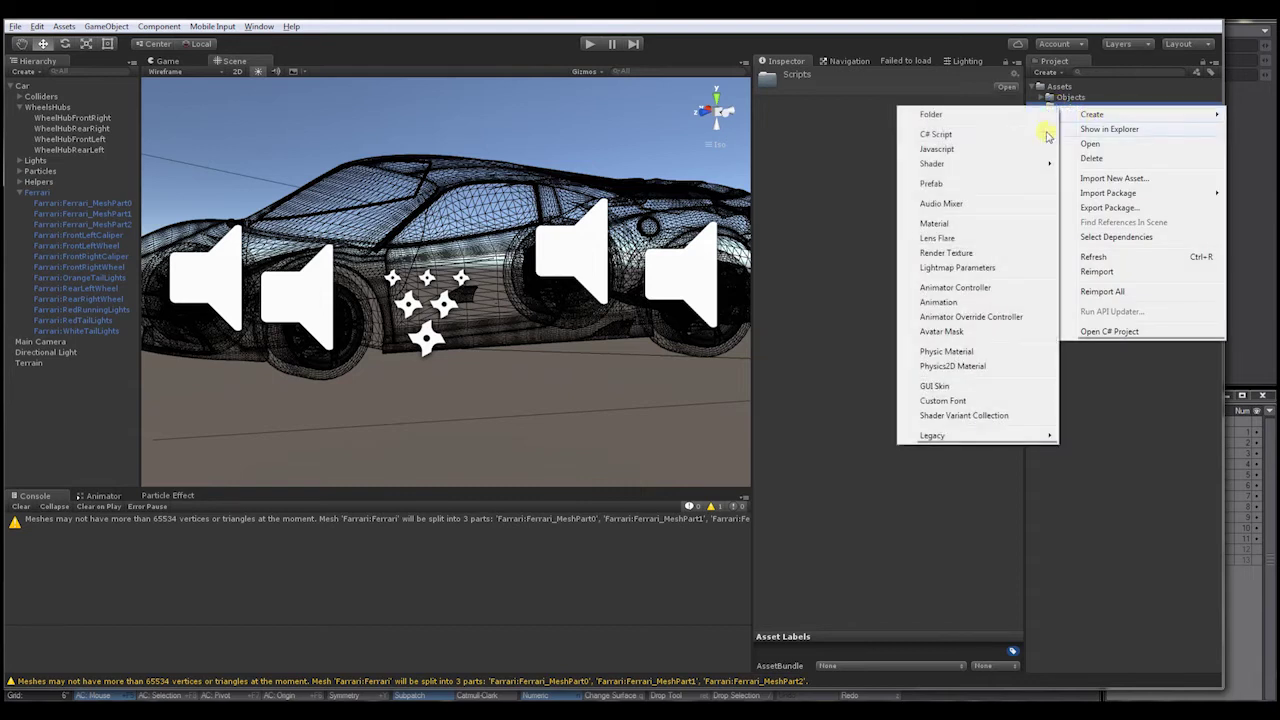
{"action": "left_click", "coordinate": [962, 149]}
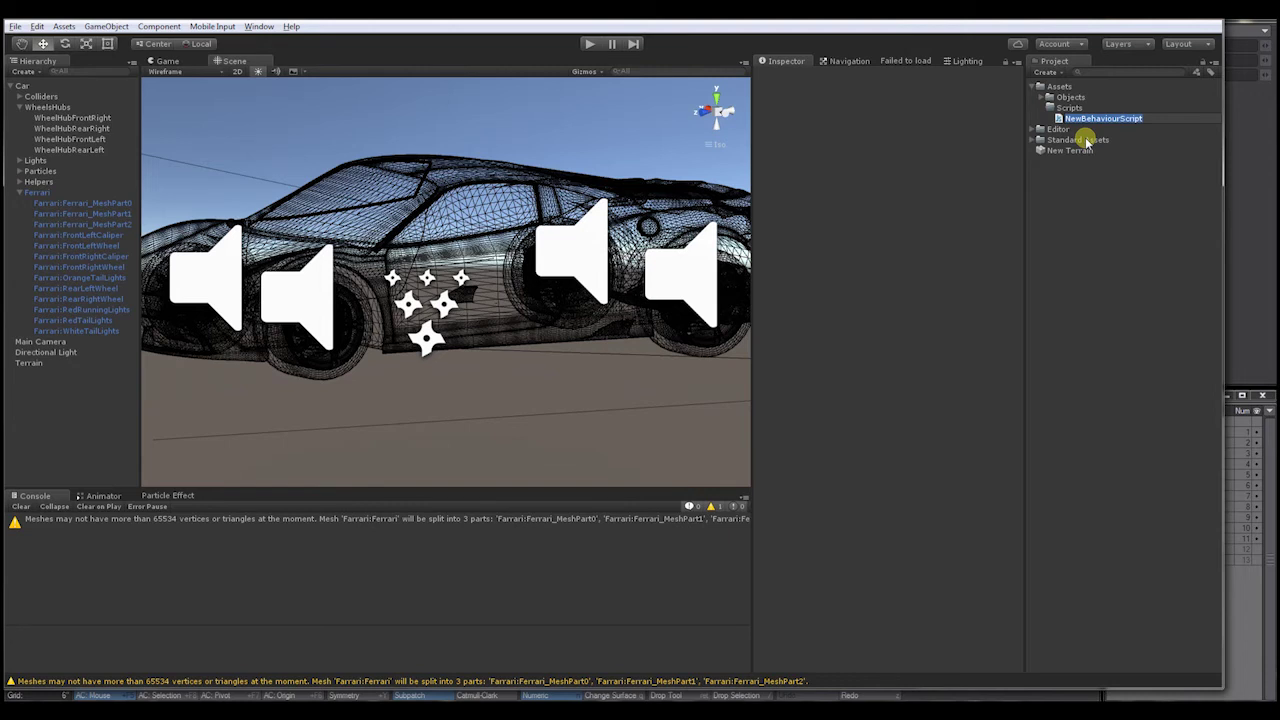
{"action": "type", "text": "Car"}
{"action": "type", "text": "CameraControl"}
{"action": "key", "text": "Return"}
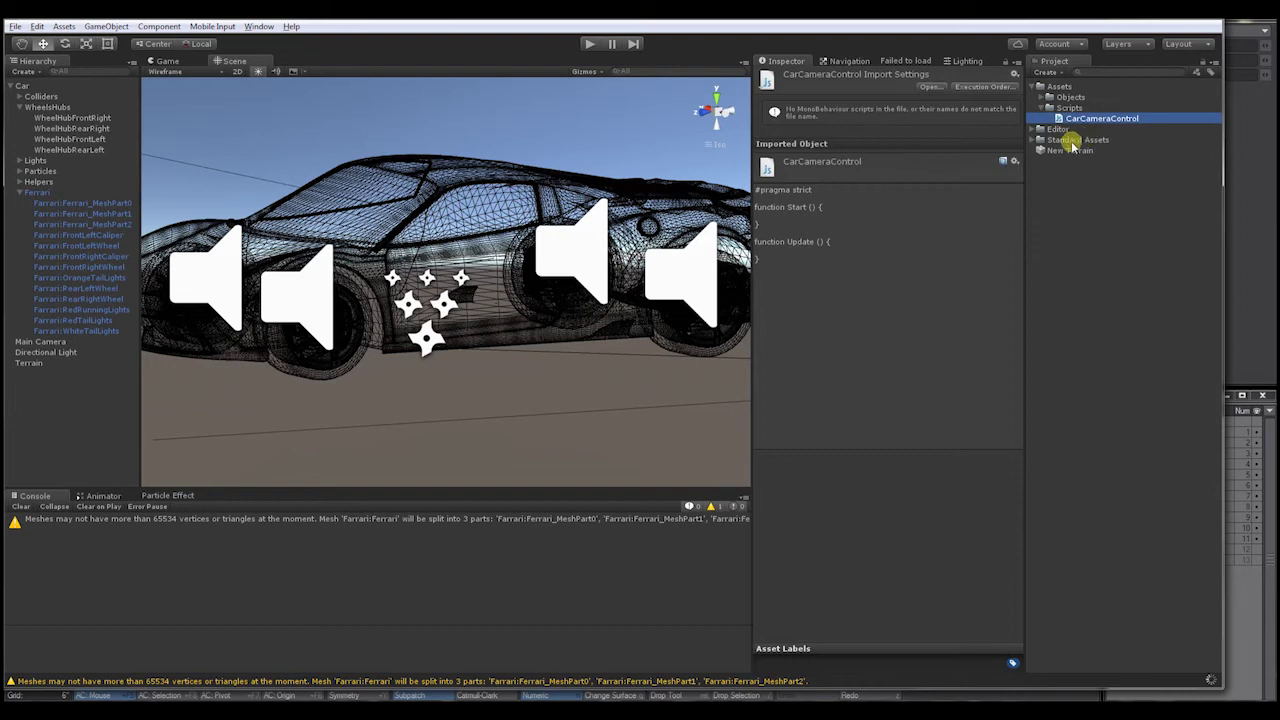
Step: Open CarCameraControl in MonoDevelop and replace all its default code with the copied car-following camera script
{"action": "double_click", "coordinate": [1058, 119]}
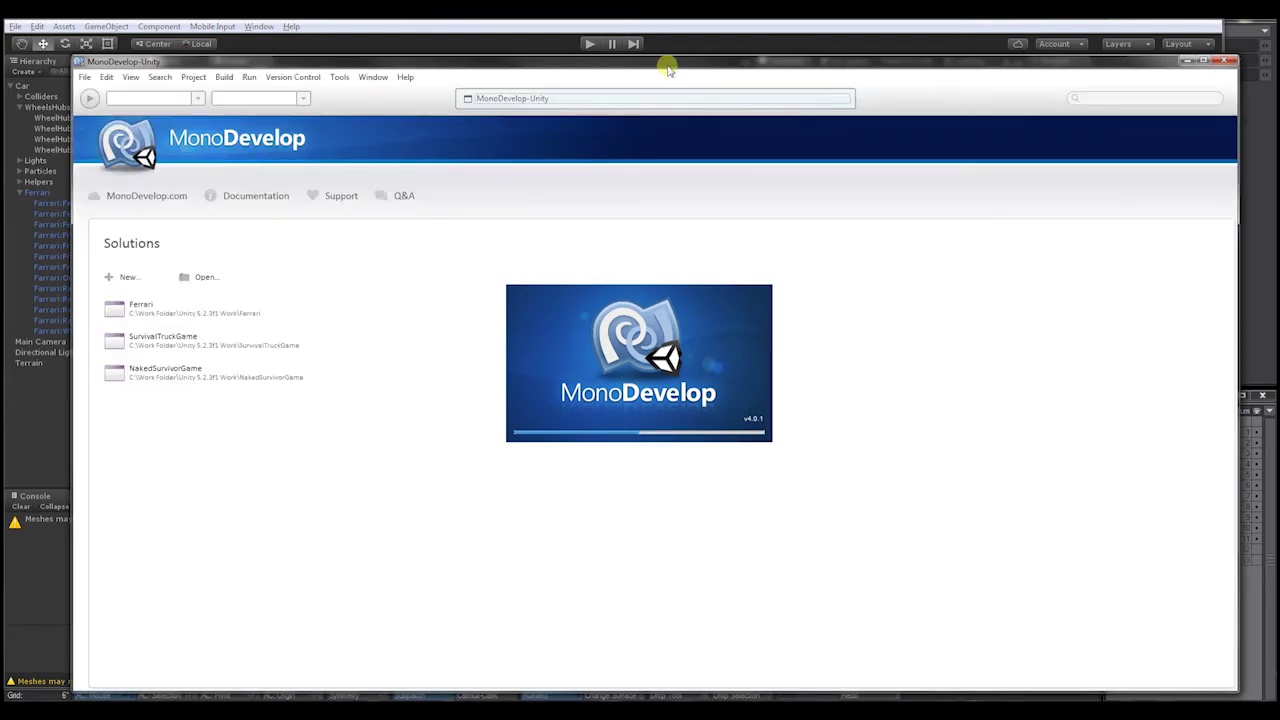
{"action": "left_click_drag", "start_coordinate": [662, 63], "coordinate": [607, 36]}
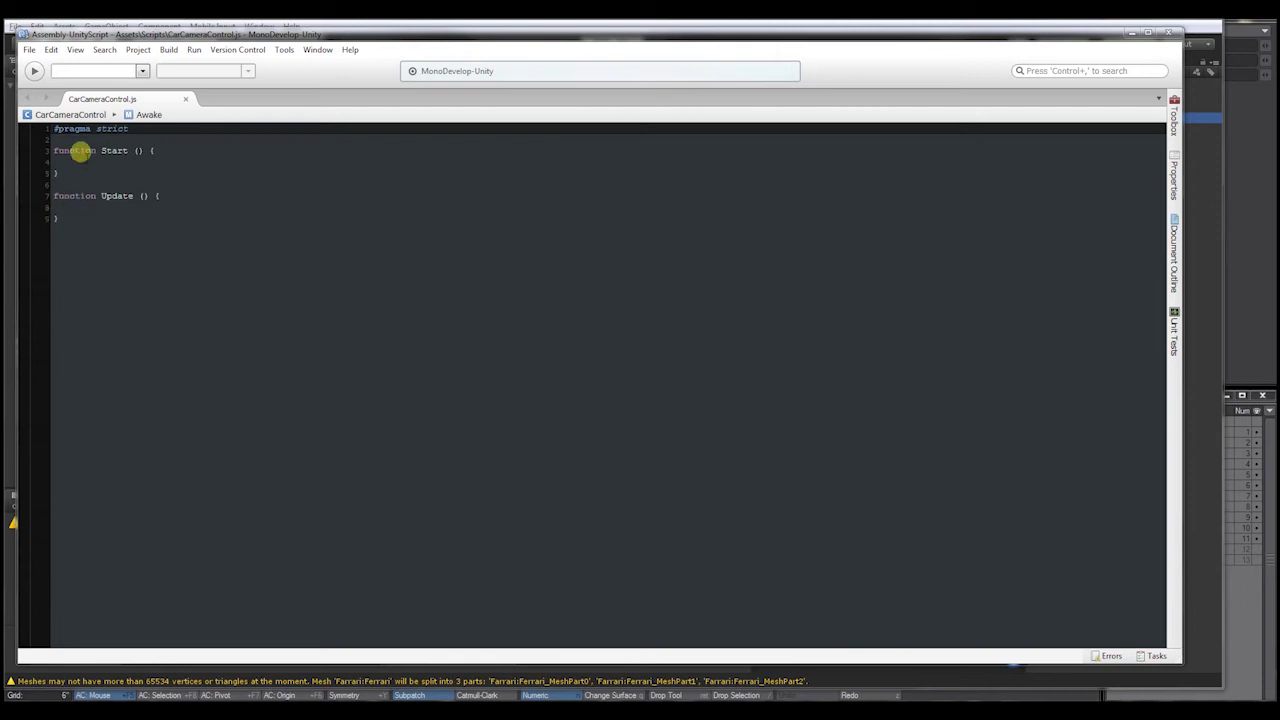
{"action": "left_click_drag", "start_coordinate": [79, 224], "coordinate": [31, 129]}
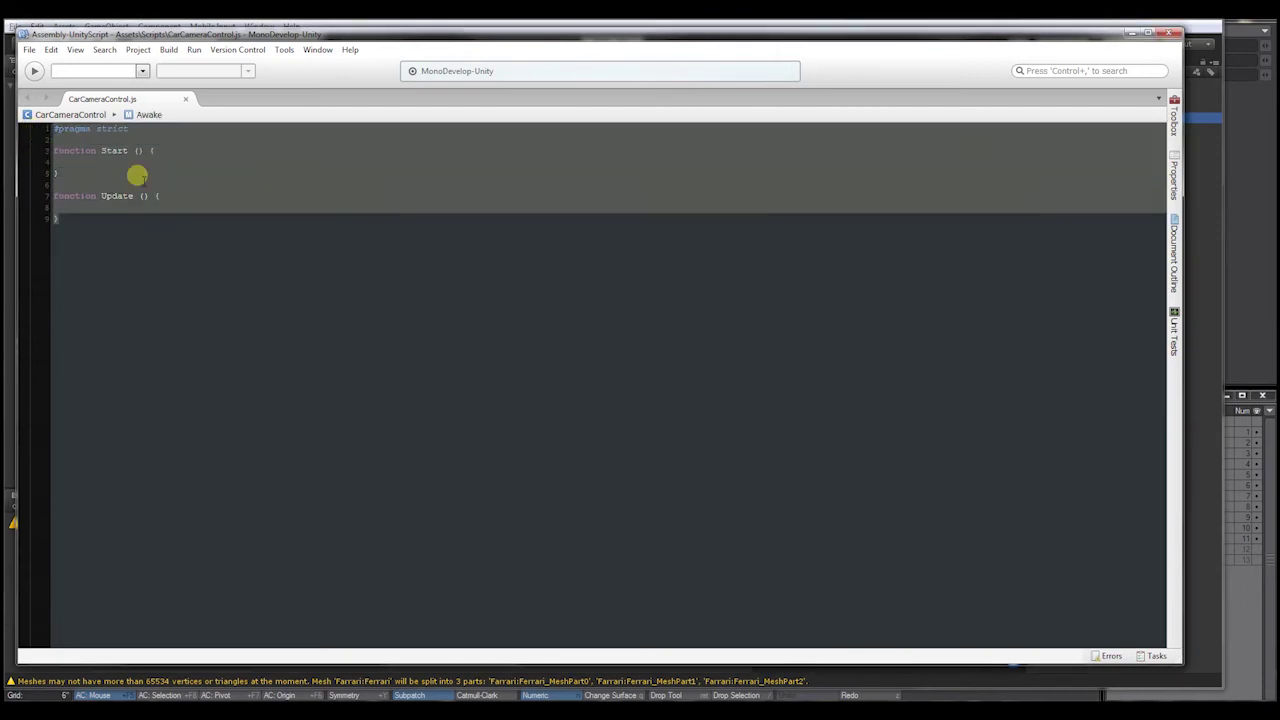
{"action": "key", "text": "ctrl+v"}
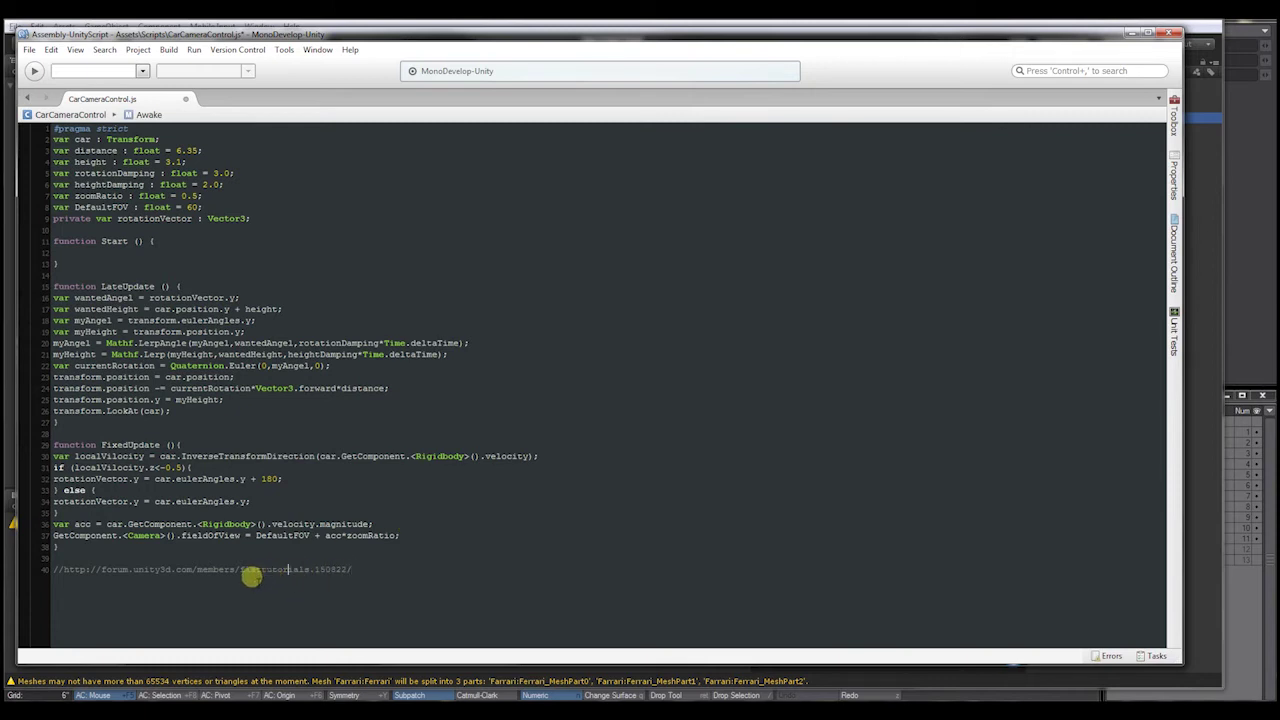
Step: Examine the forum link to the script's source in the comment on the last line
{"action": "left_click_drag", "start_coordinate": [241, 570], "coordinate": [306, 569]}
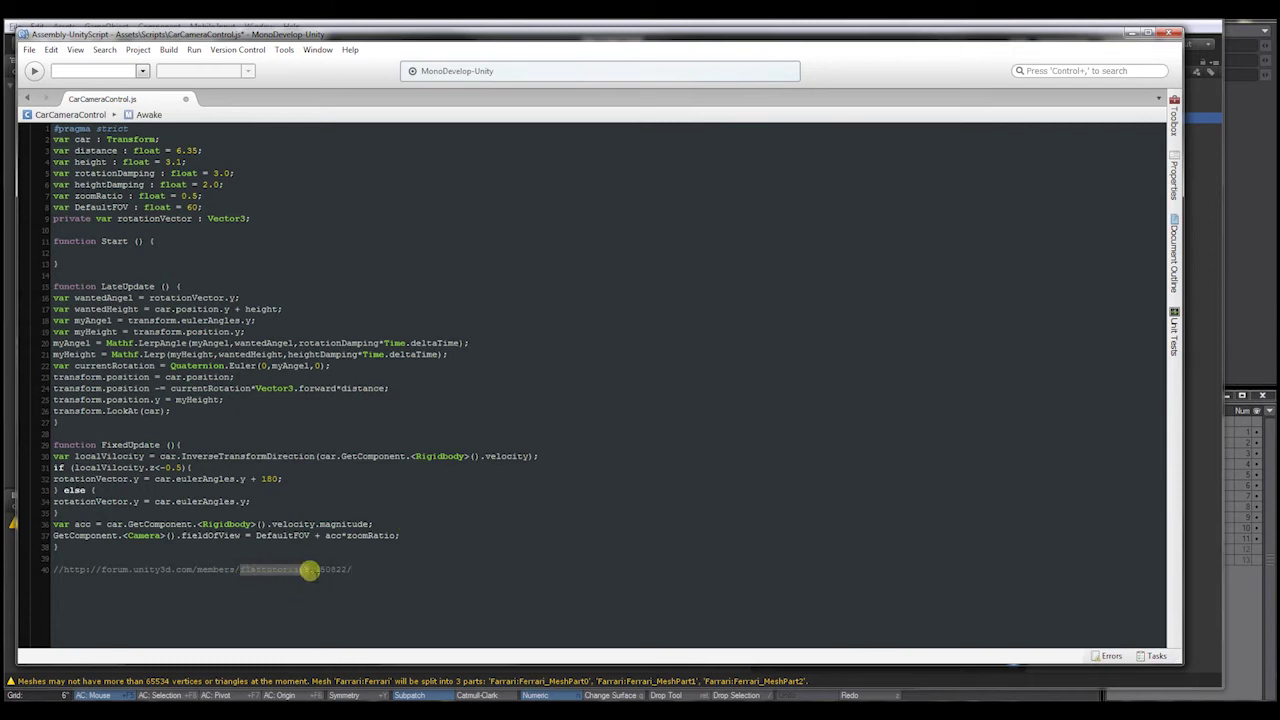
{"action": "left_click", "coordinate": [360, 569]}
{"action": "left_click_drag", "start_coordinate": [360, 569], "coordinate": [51, 571]}
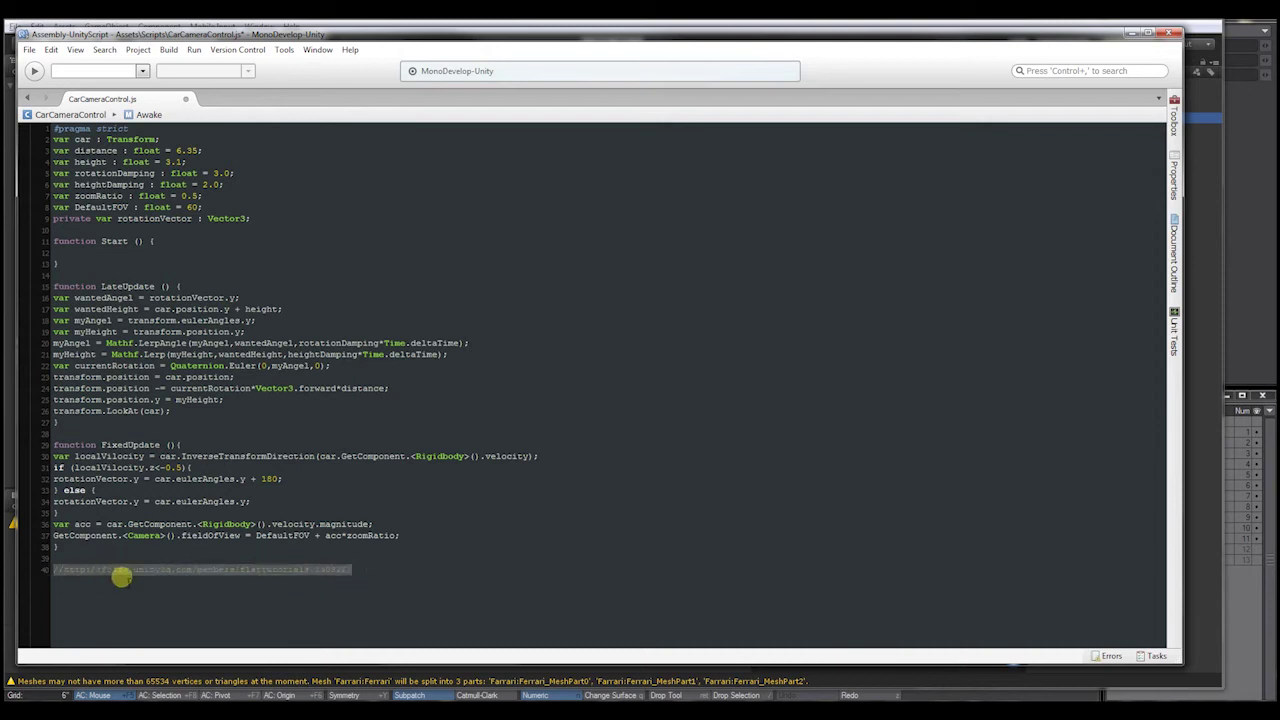
{"action": "left_click", "coordinate": [360, 571]}
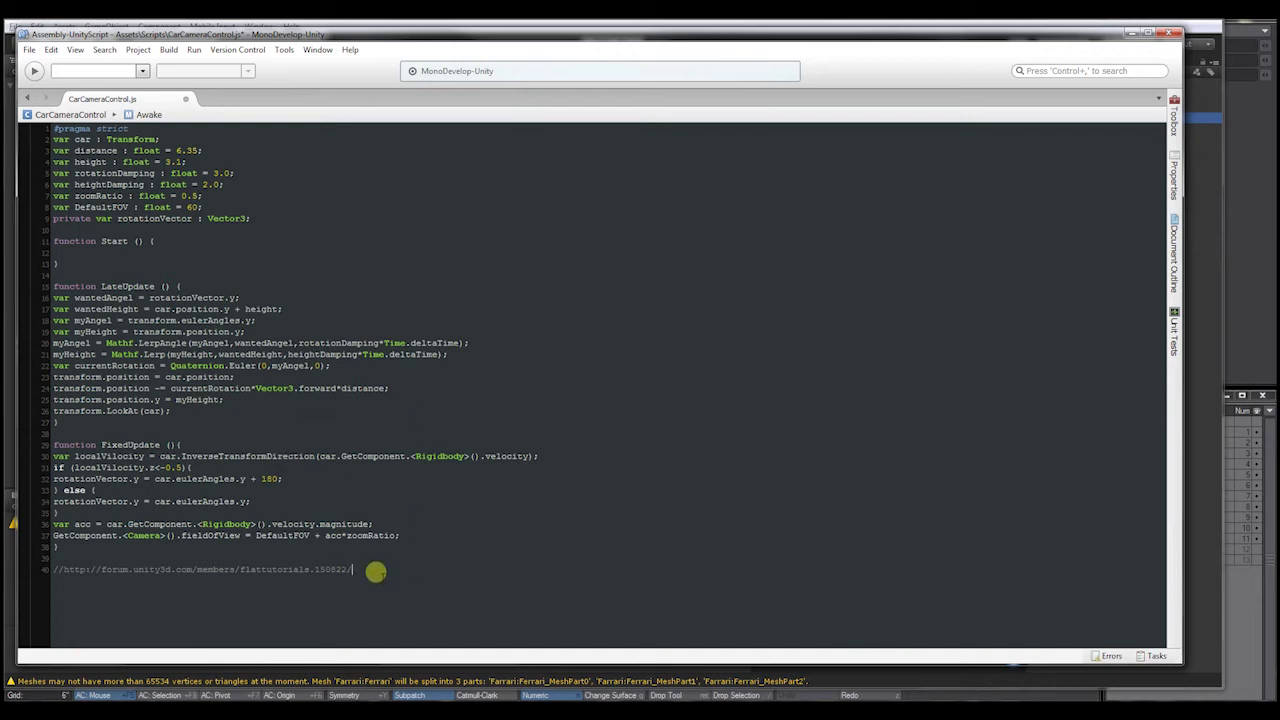
Step: Save the CarCameraControl script and switch back to Unity
{"action": "left_click_drag", "start_coordinate": [420, 38], "coordinate": [429, 46]}
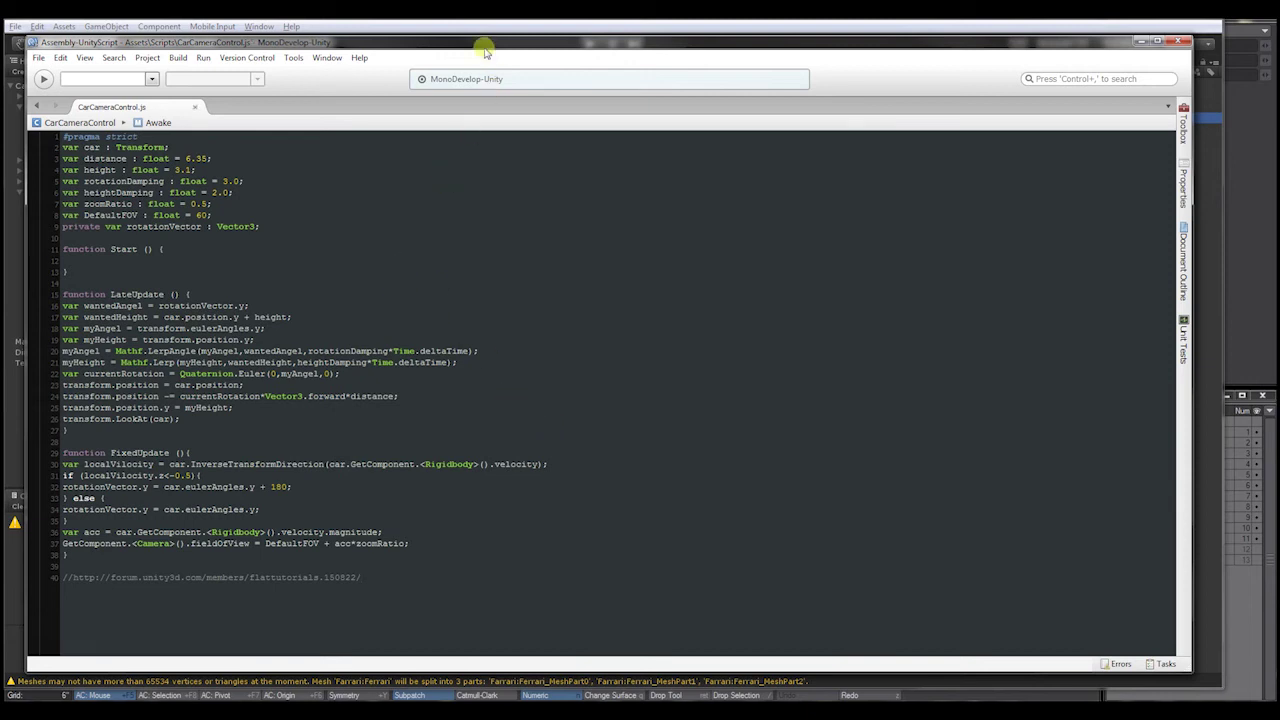
{"action": "left_click_drag", "start_coordinate": [484, 44], "coordinate": [485, 39]}
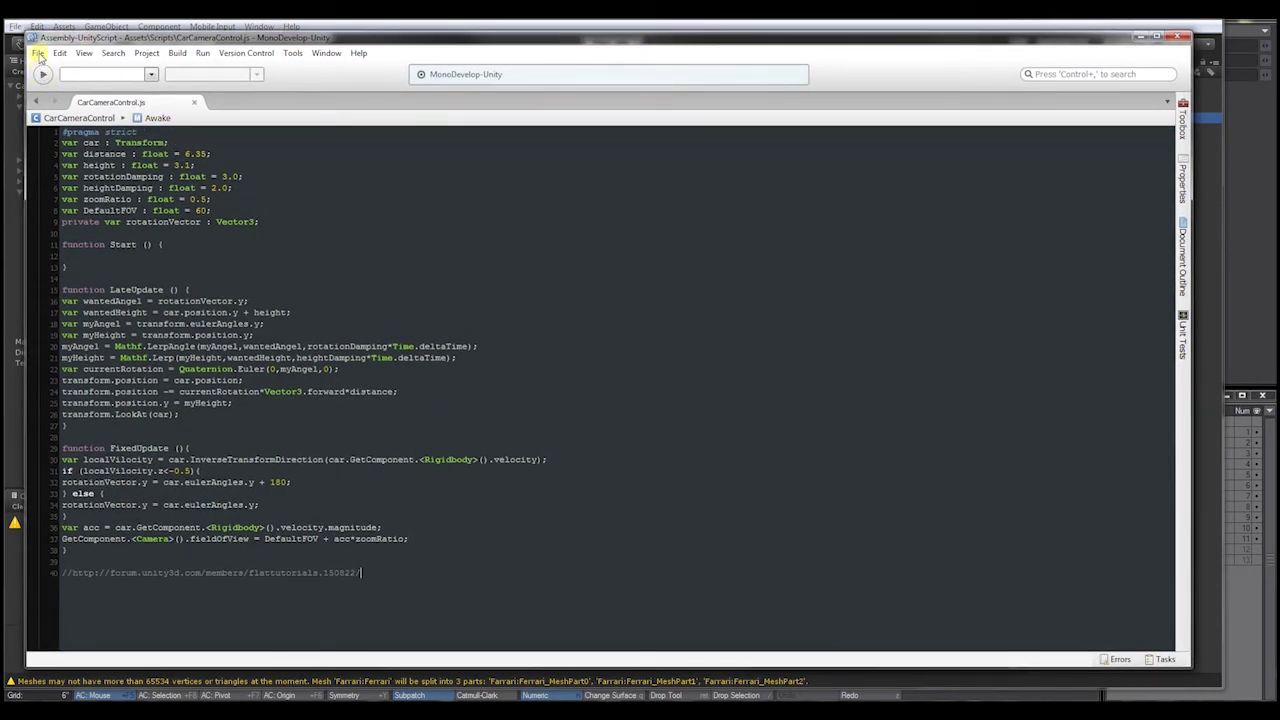
{"action": "left_click", "coordinate": [1080, 31]}
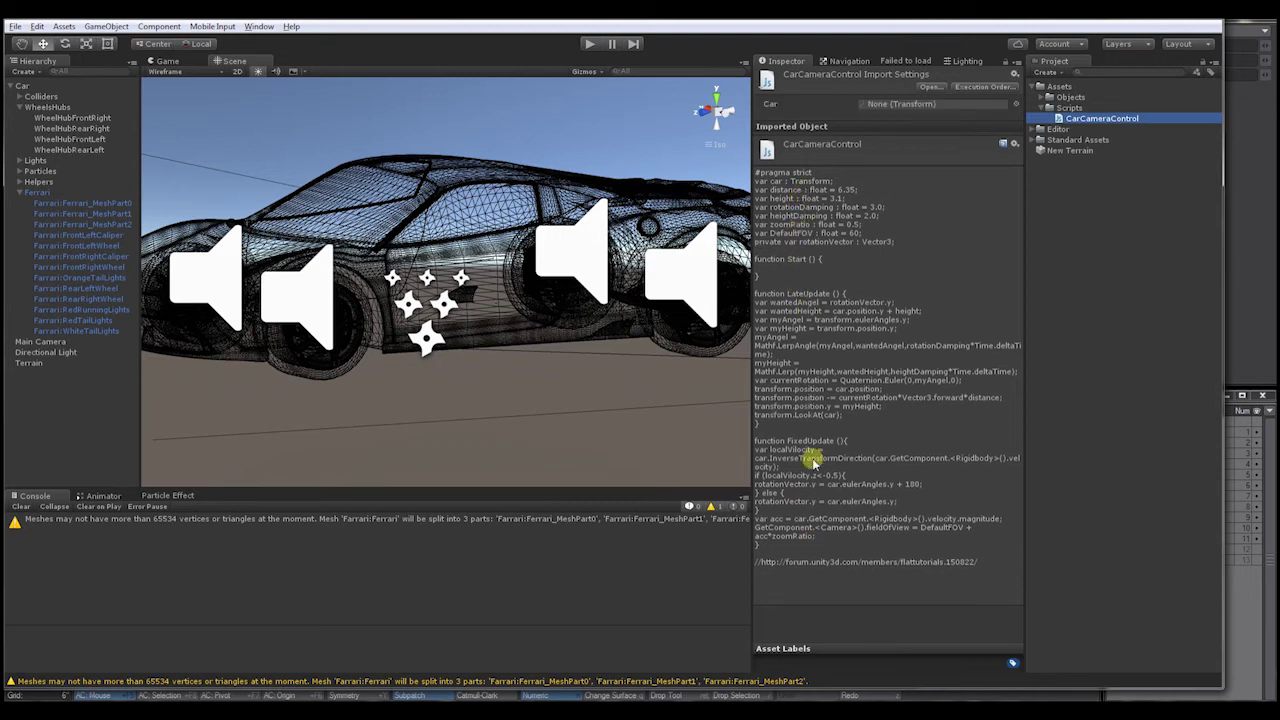
Step: Attach the CarCameraControl script to Main Camera and assign the Car object as the script's Car target
{"action": "left_click", "coordinate": [1058, 118]}
{"action": "left_click_drag", "start_coordinate": [1058, 118], "coordinate": [50, 342]}
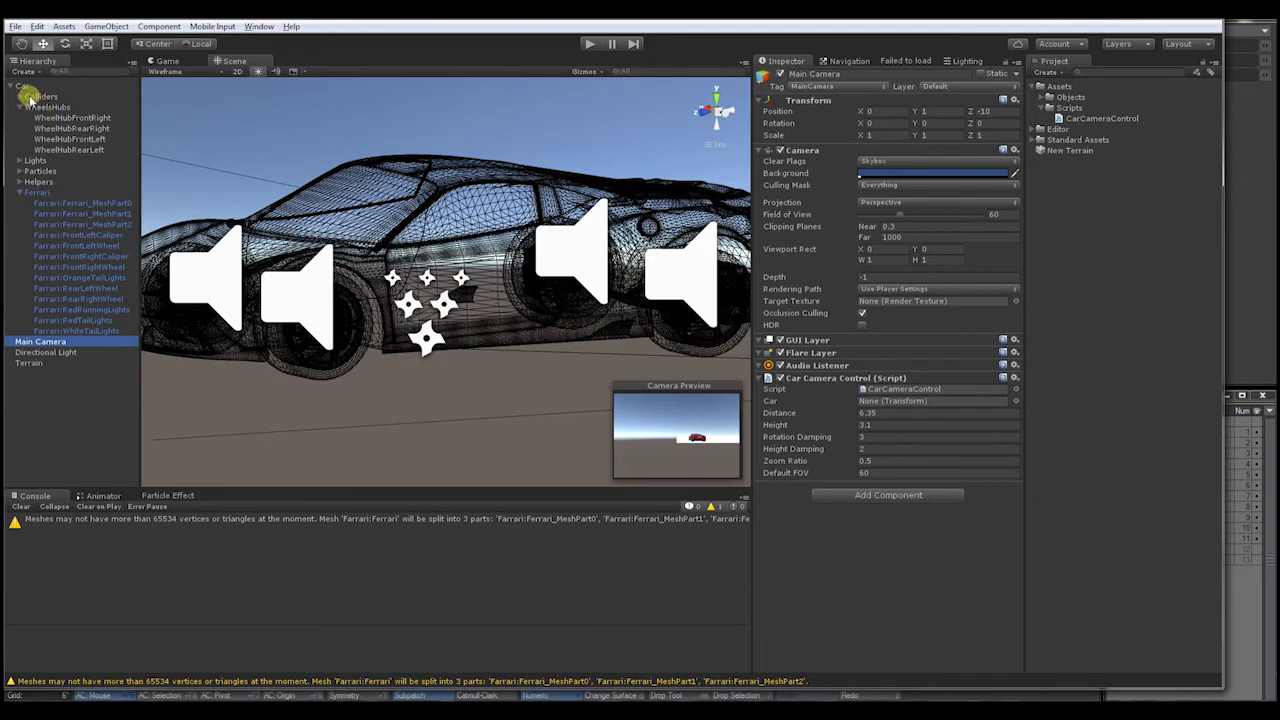
{"action": "left_click_drag", "start_coordinate": [24, 88], "coordinate": [910, 403]}
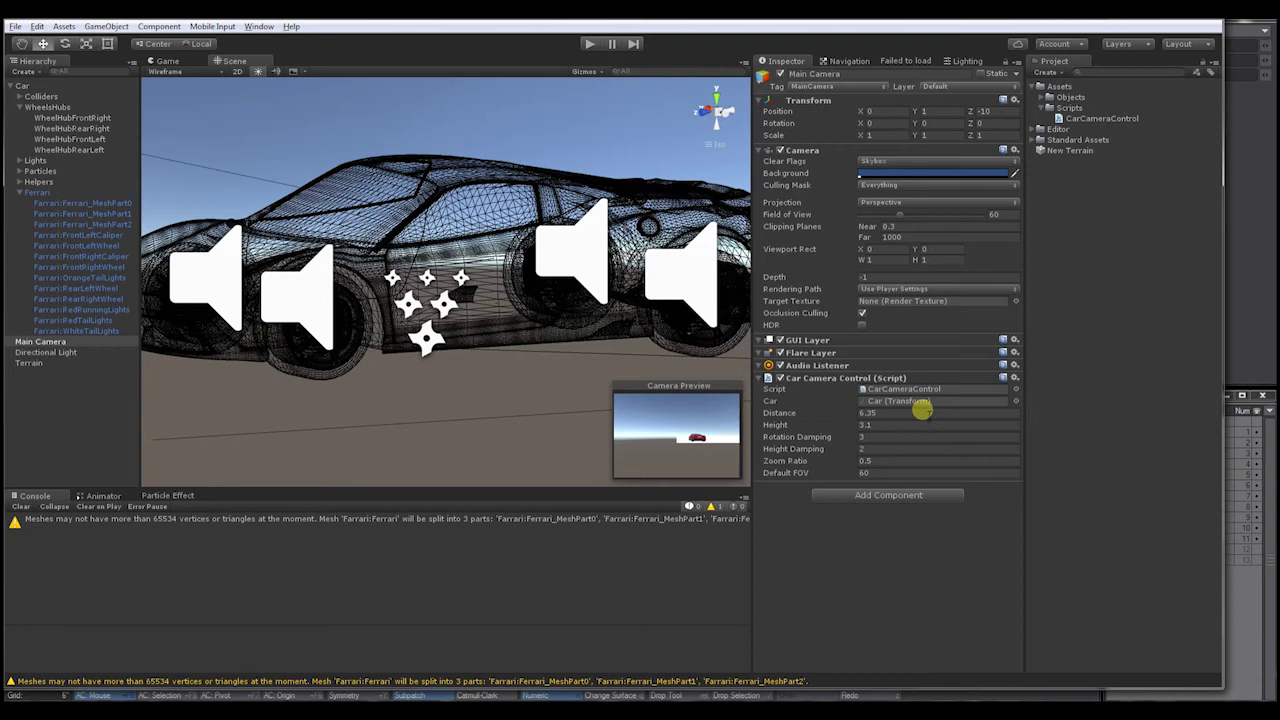
Step: Change the Scene view's draw mode from Wireframe to Shaded
{"action": "left_click_drag", "start_coordinate": [586, 337], "coordinate": [392, 300], "text": "alt"}
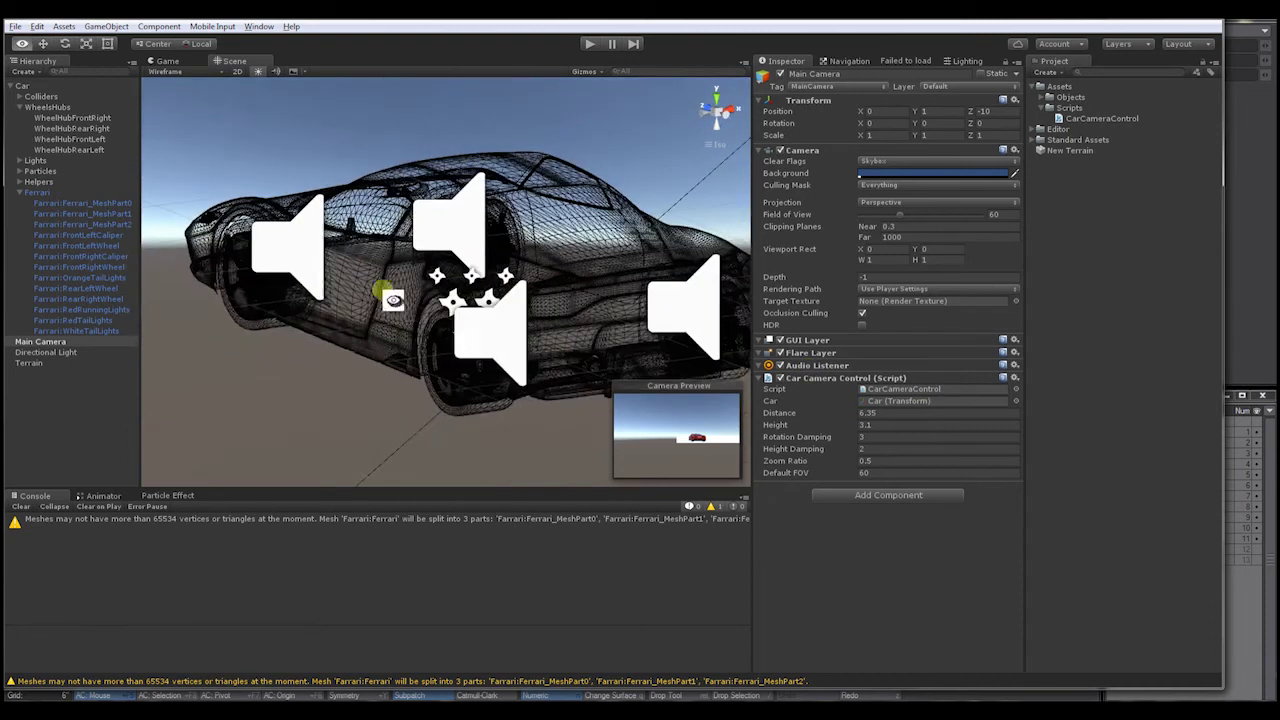
{"action": "left_click", "coordinate": [168, 71]}
{"action": "left_click", "coordinate": [174, 93]}
{"action": "left_click_drag", "start_coordinate": [414, 195], "coordinate": [466, 286], "text": "alt"}
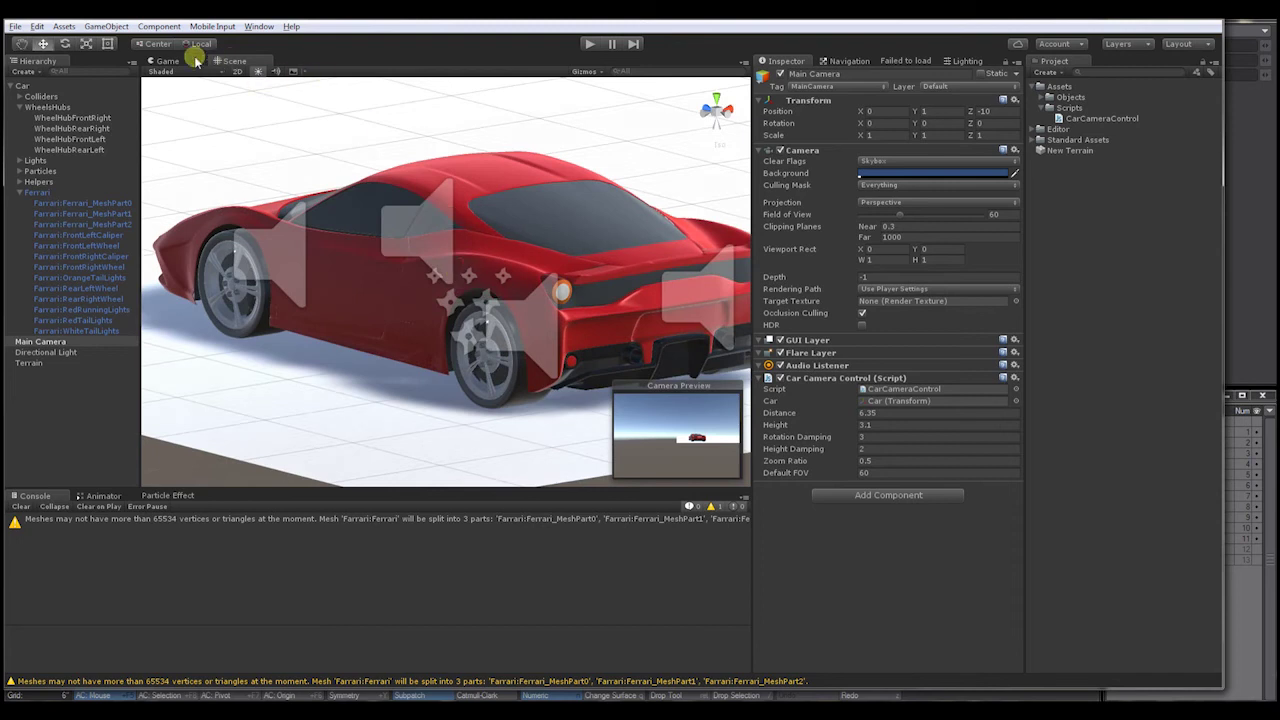
Step: Run the game, drive the Ferrari forward and through turns to check how the camera follows it, and stop the game
{"action": "left_click", "coordinate": [590, 45]}
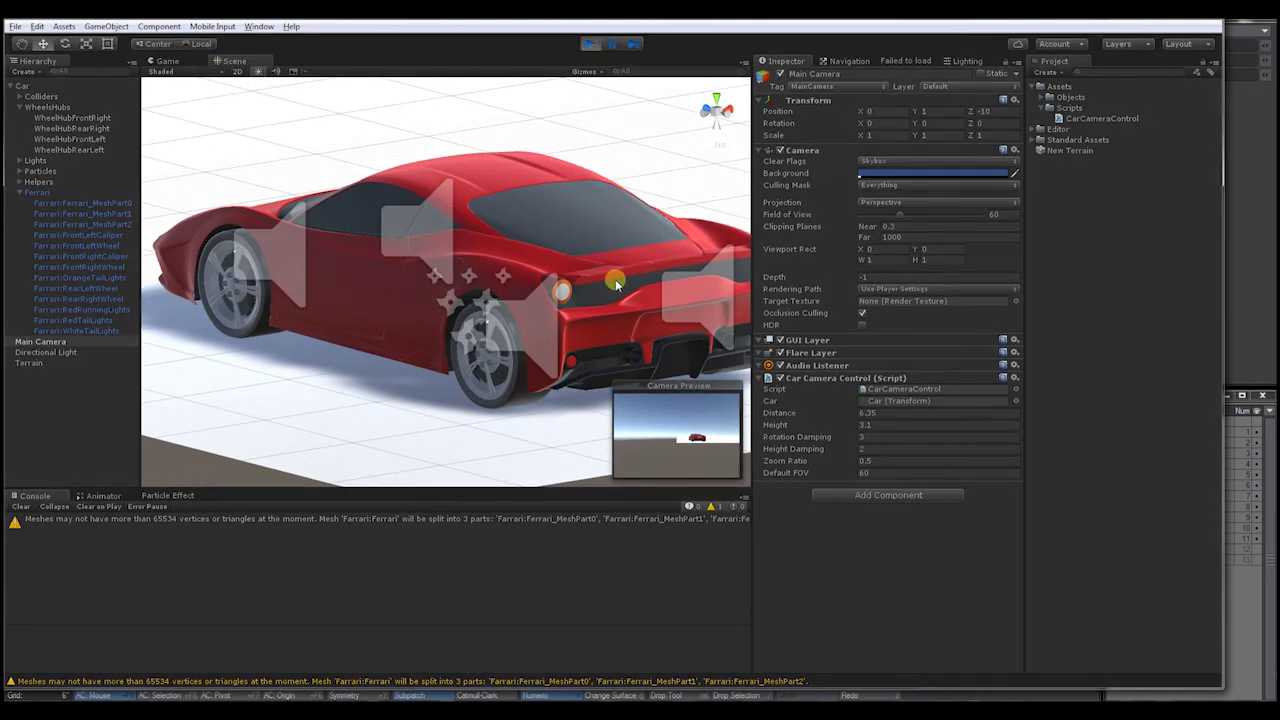
{"action": "key", "text": "Up"}
{"action": "key", "text": "Right"}
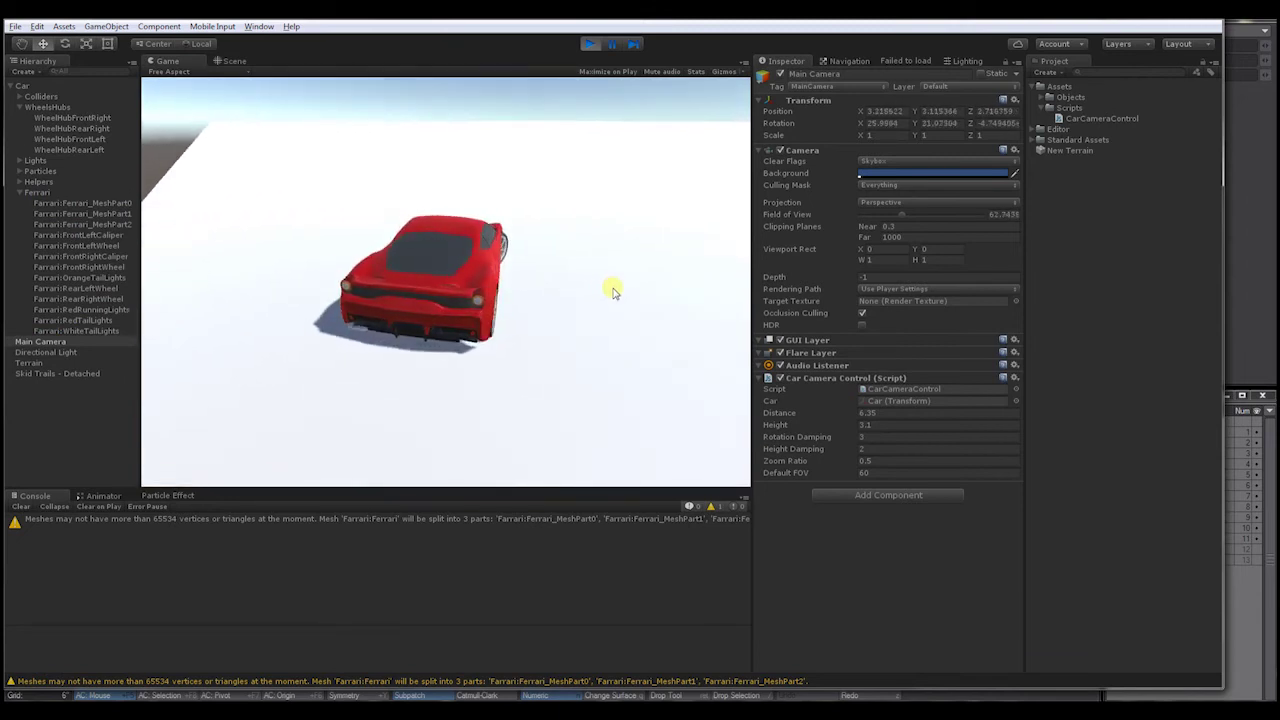
{"action": "key", "text": "Left"}
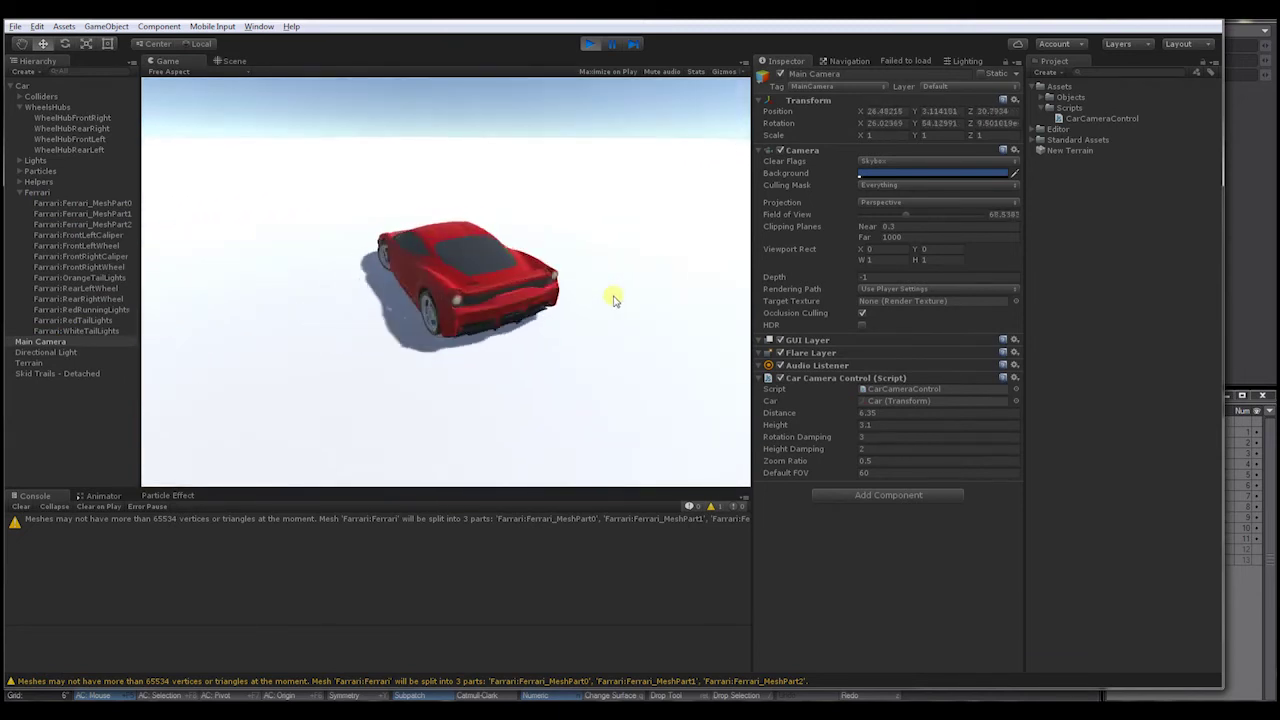
{"action": "key", "text": "Left"}
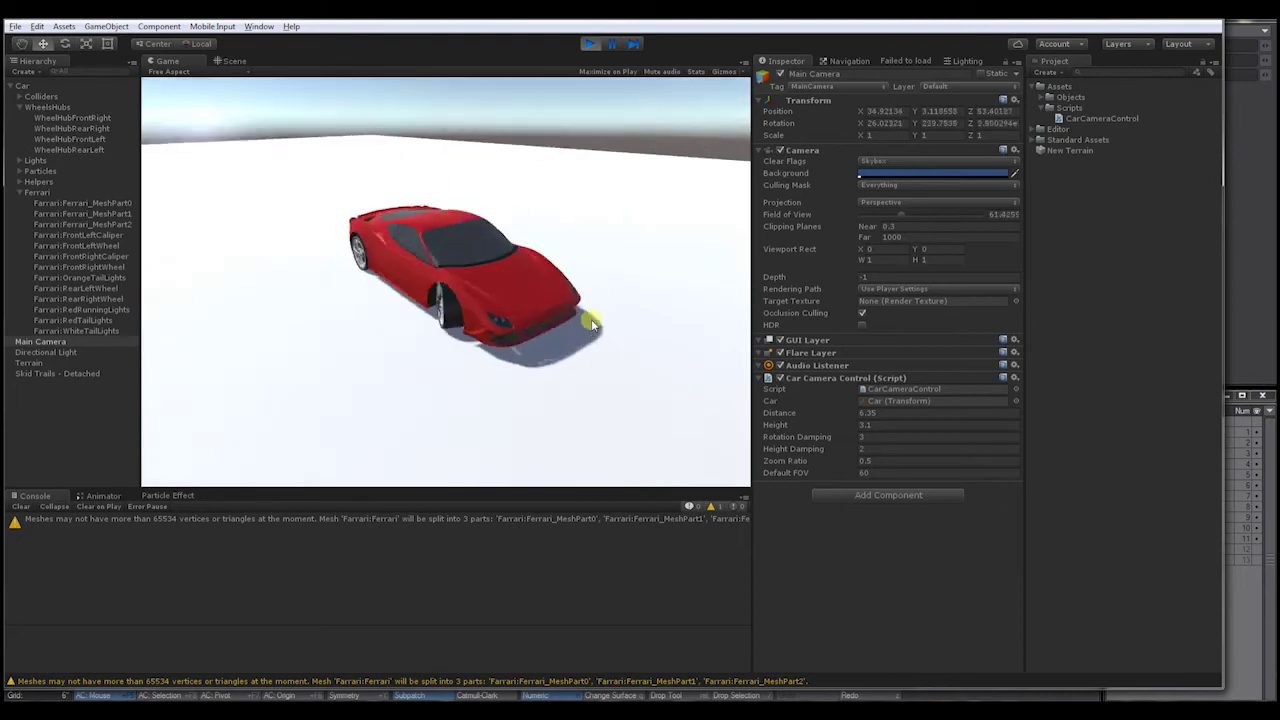
{"action": "key", "text": "Right"}
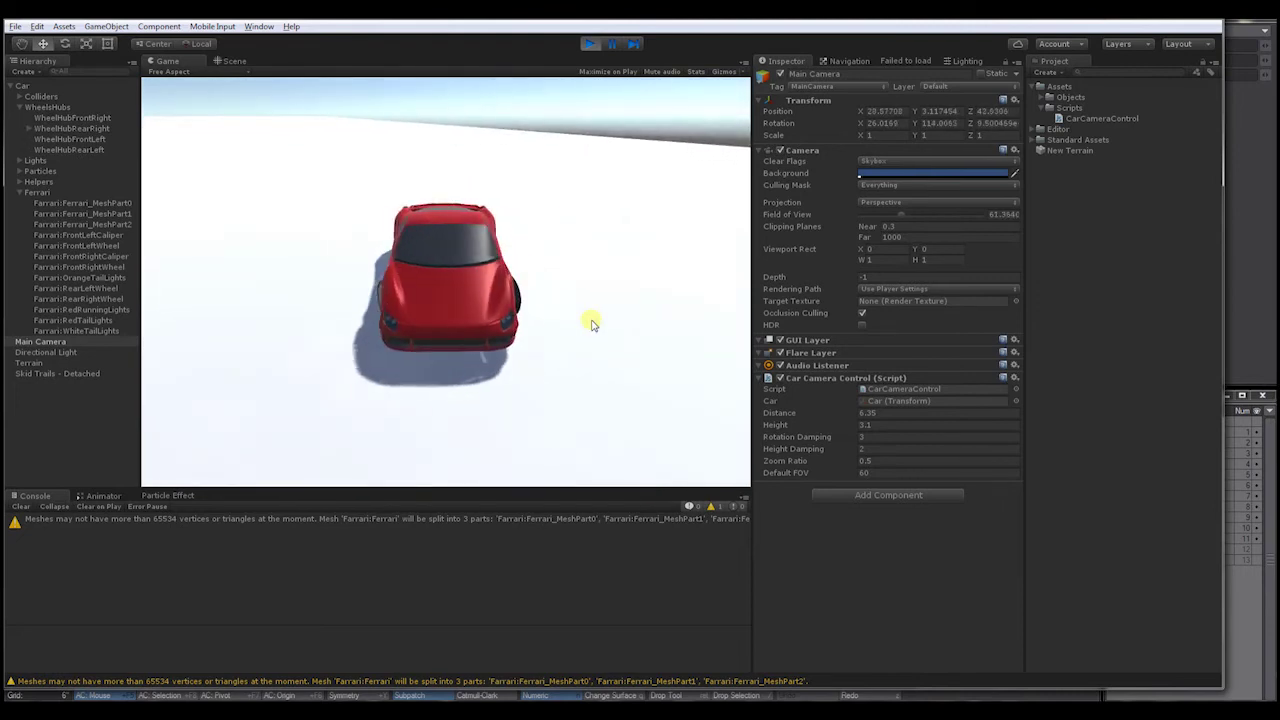
{"action": "key", "text": "Left"}
{"action": "key", "text": "Left"}
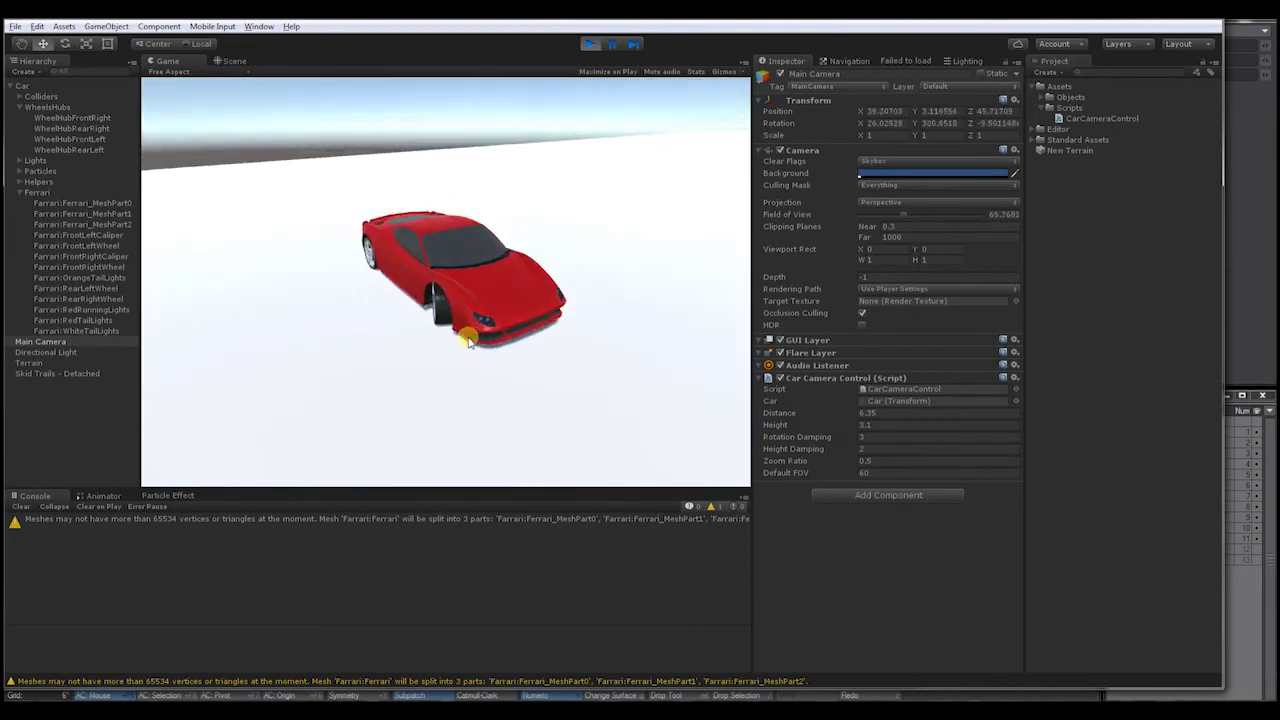
{"action": "key", "text": "Left"}
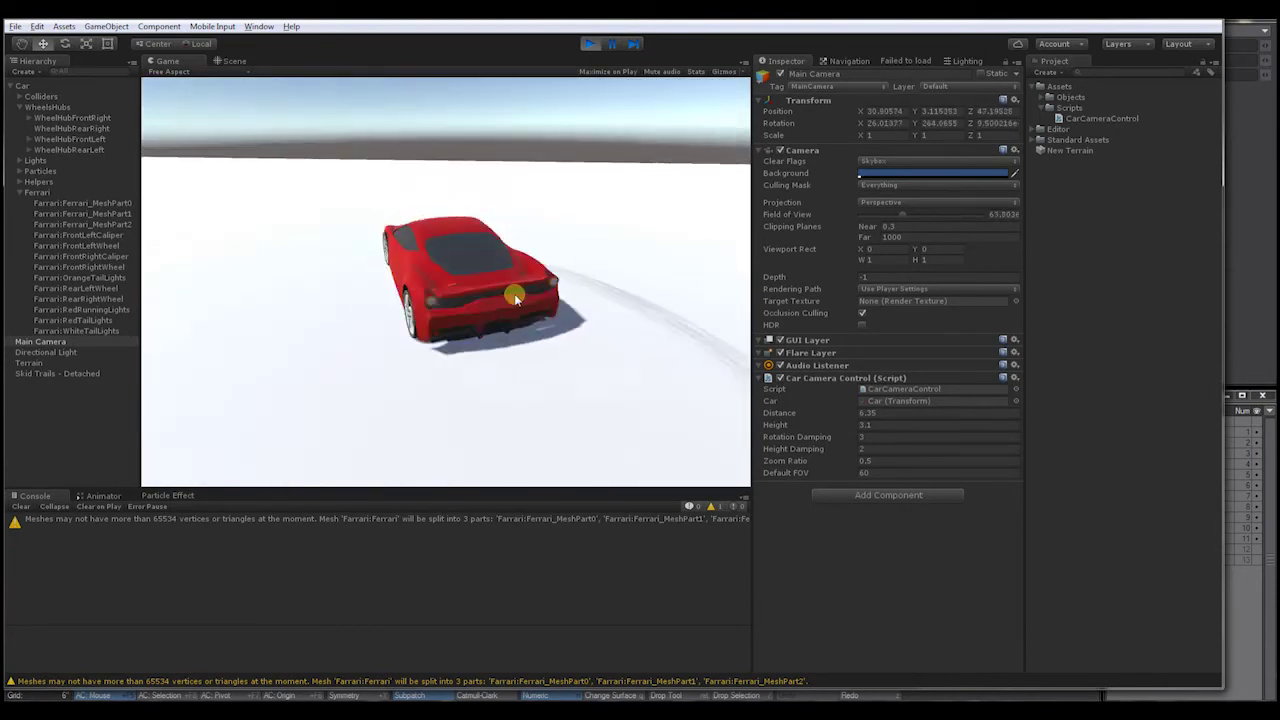
{"action": "key", "text": "Left"}
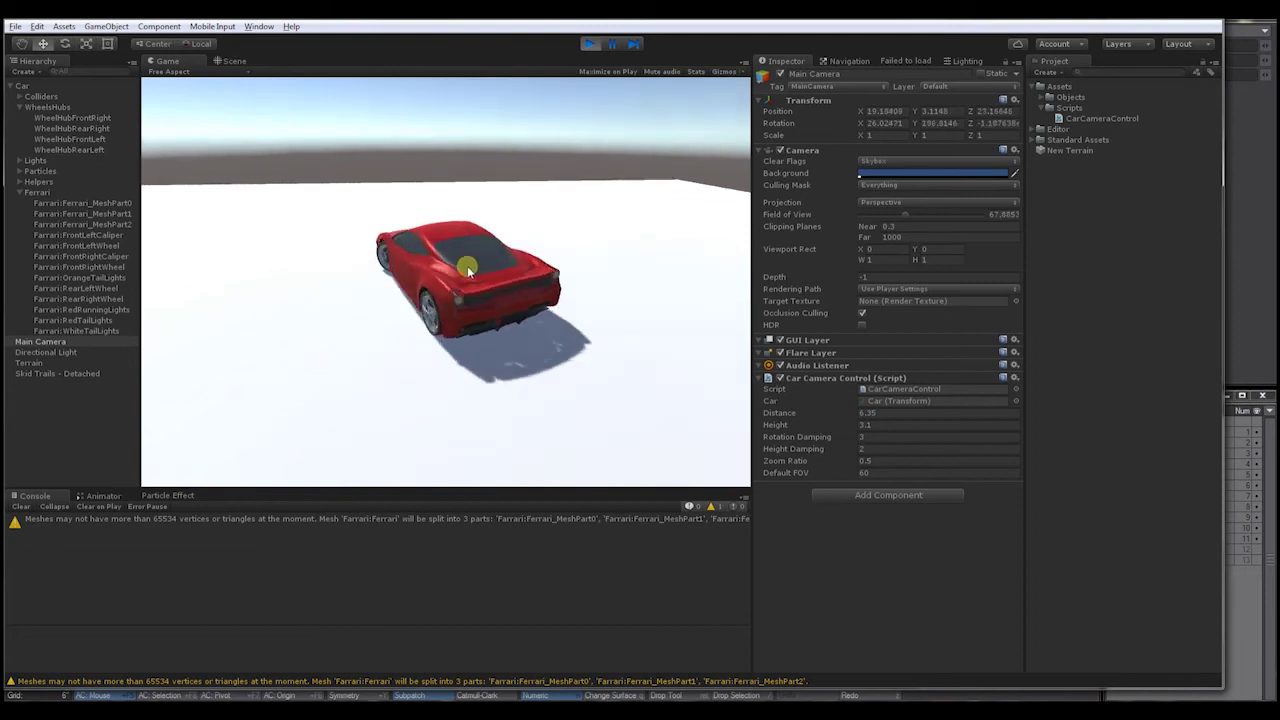
{"action": "key", "text": "Left"}
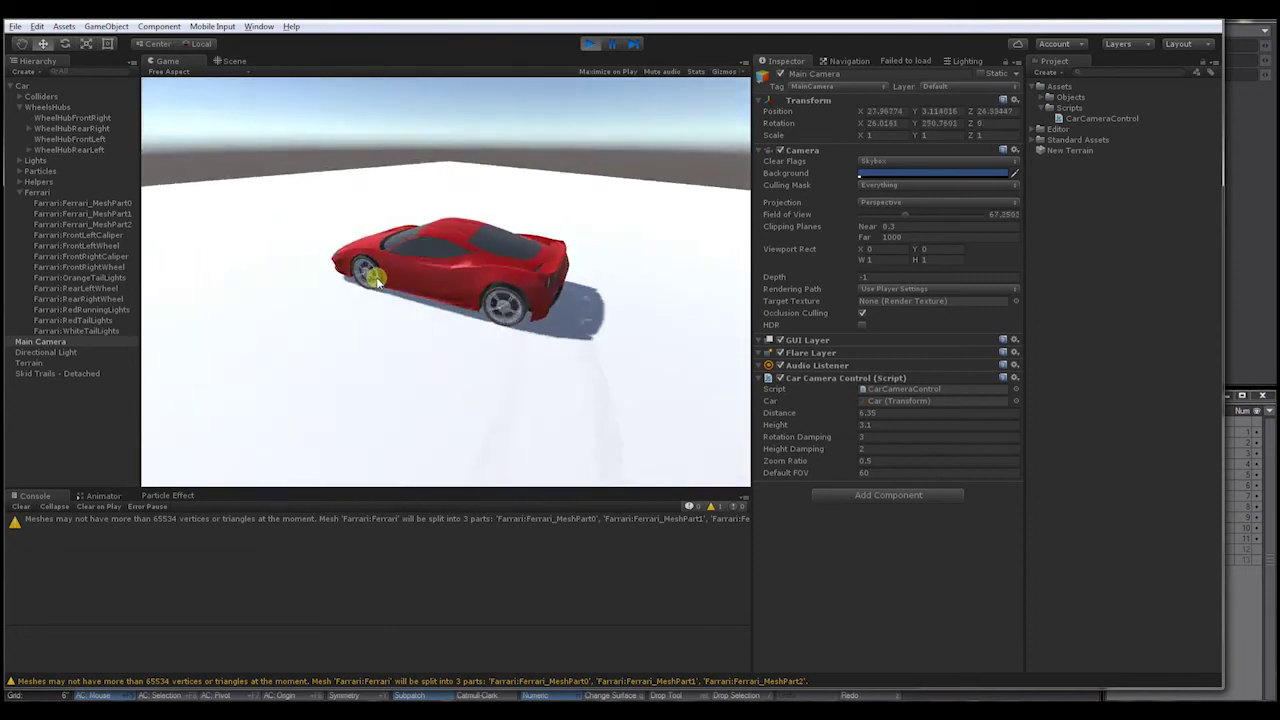
{"action": "left_click", "coordinate": [590, 44]}
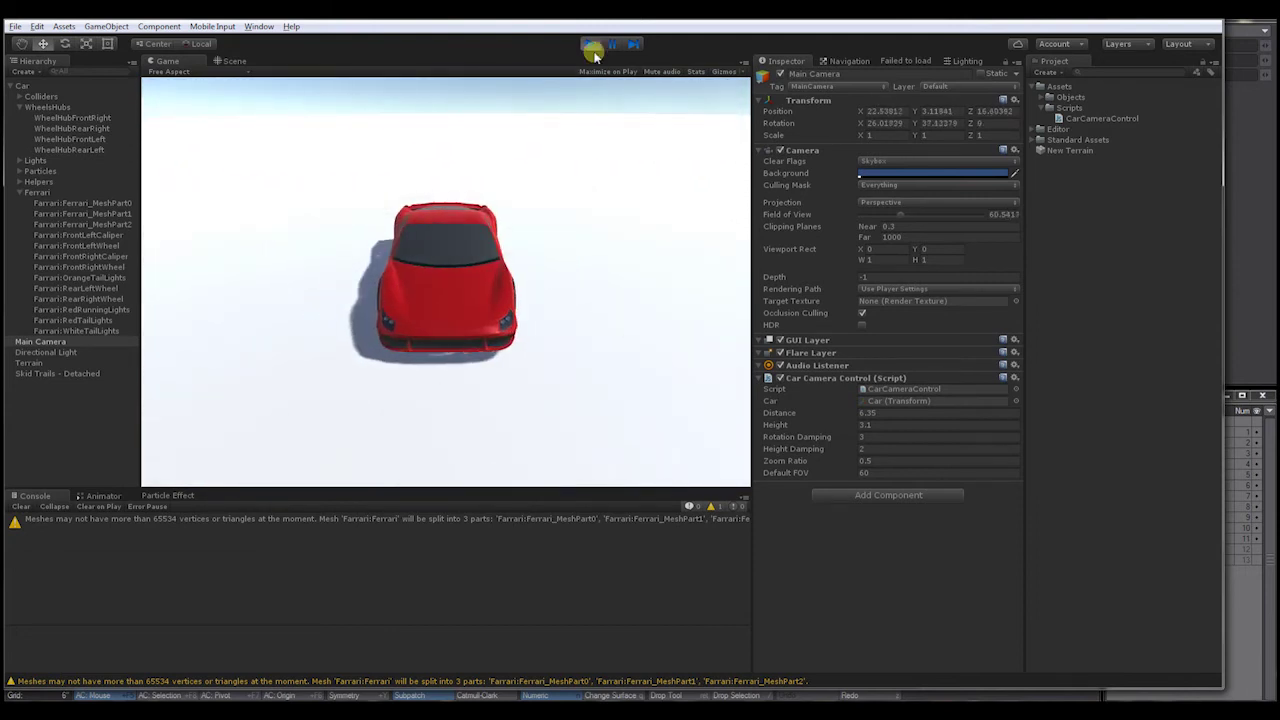
Step: Dock the Scene view beside the Game view and frame the car's front wheel up close
{"action": "left_click_drag", "start_coordinate": [243, 325], "coordinate": [343, 69], "text": "alt"}
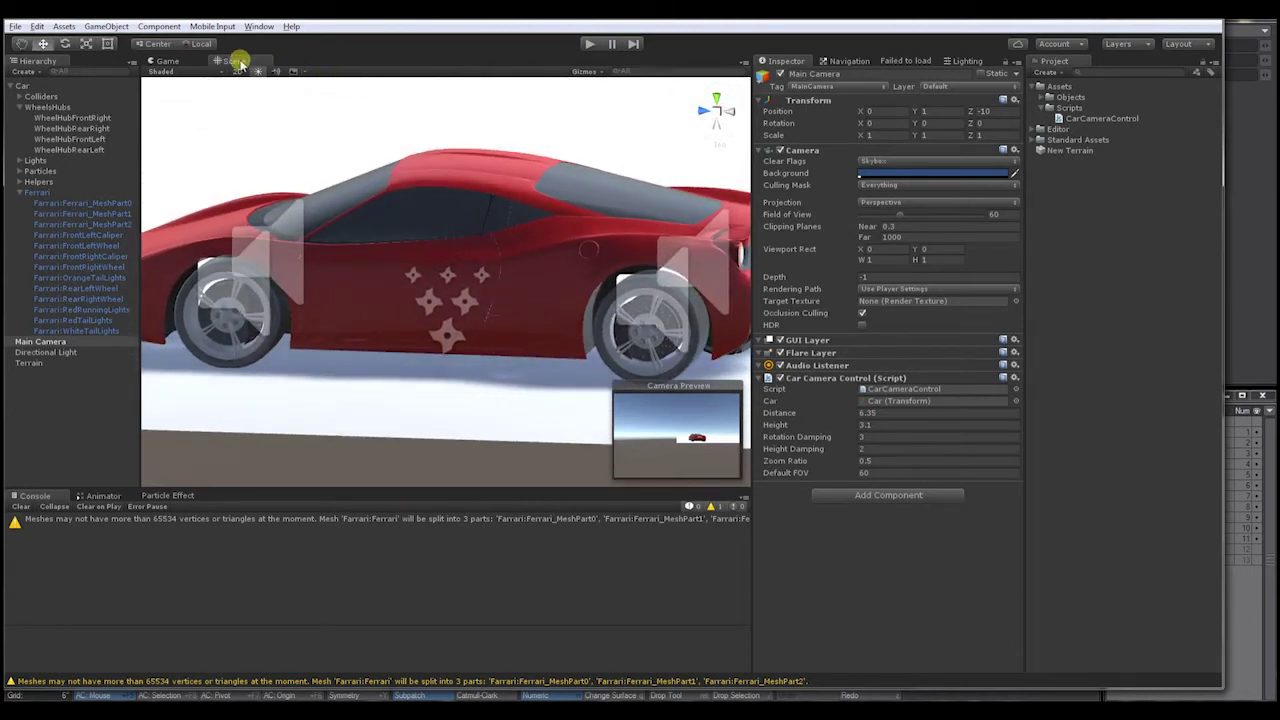
{"action": "left_click_drag", "start_coordinate": [240, 64], "coordinate": [400, 236]}
{"action": "left_click_drag", "start_coordinate": [508, 283], "coordinate": [670, 155], "text": "alt"}
Step: Run the game, examine the front wheel and its brake caliper in the Scene view, and stop the game
{"action": "left_click", "coordinate": [592, 44]}
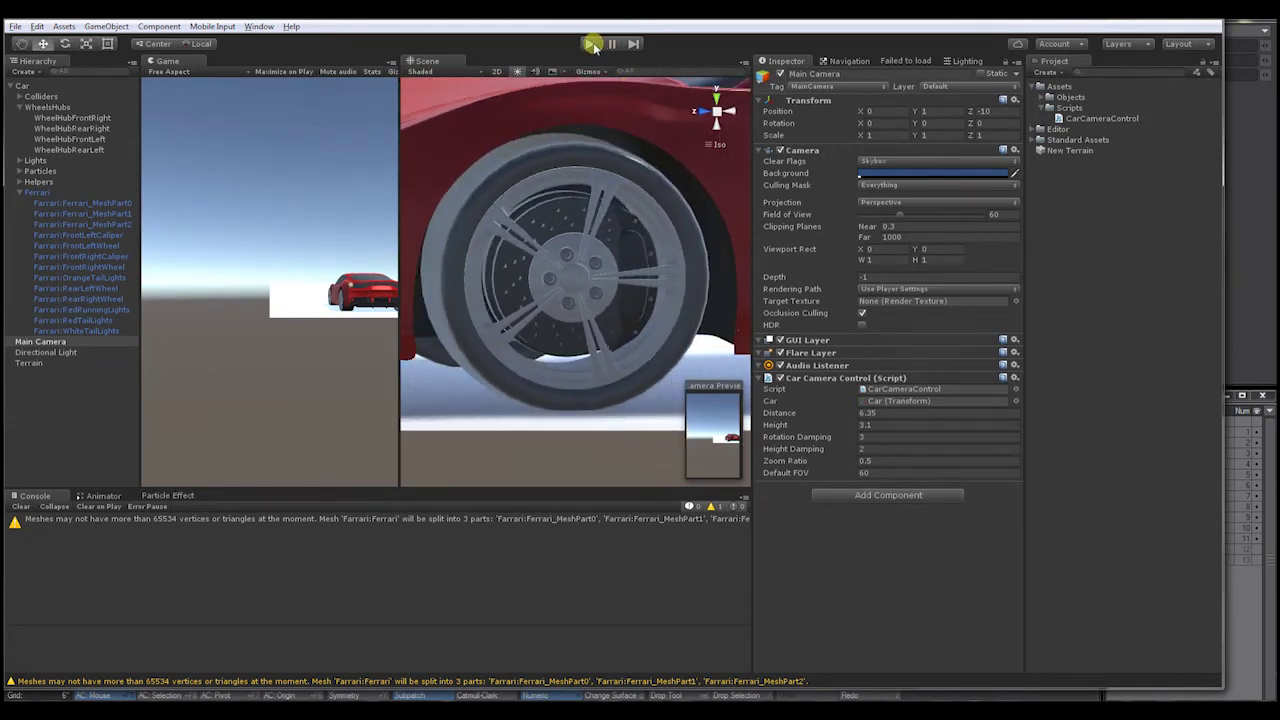
{"action": "left_click", "coordinate": [618, 263]}
{"action": "mouse_move", "coordinate": [618, 270]}
{"action": "left_mouse_down"}
{"action": "mouse_move", "coordinate": [676, 258]}
{"action": "mouse_move", "coordinate": [691, 280]}
{"action": "left_mouse_up"}
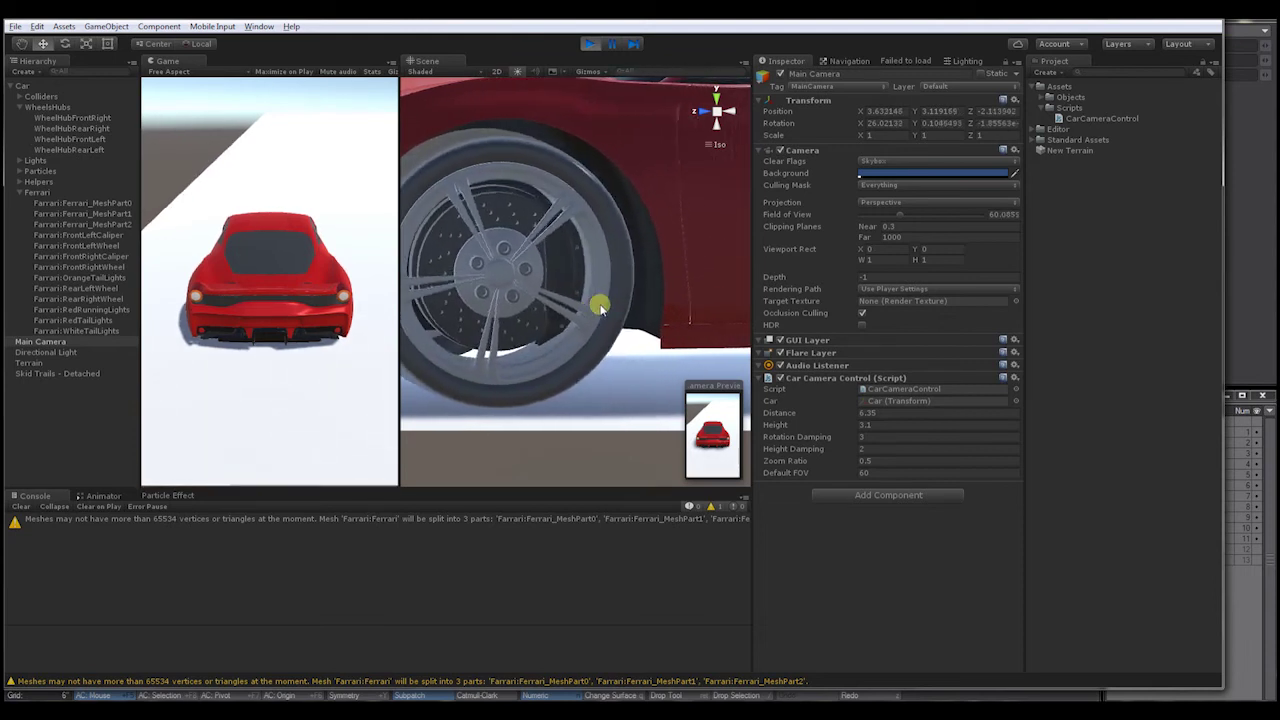
{"action": "key", "text": "ctrl+p"}
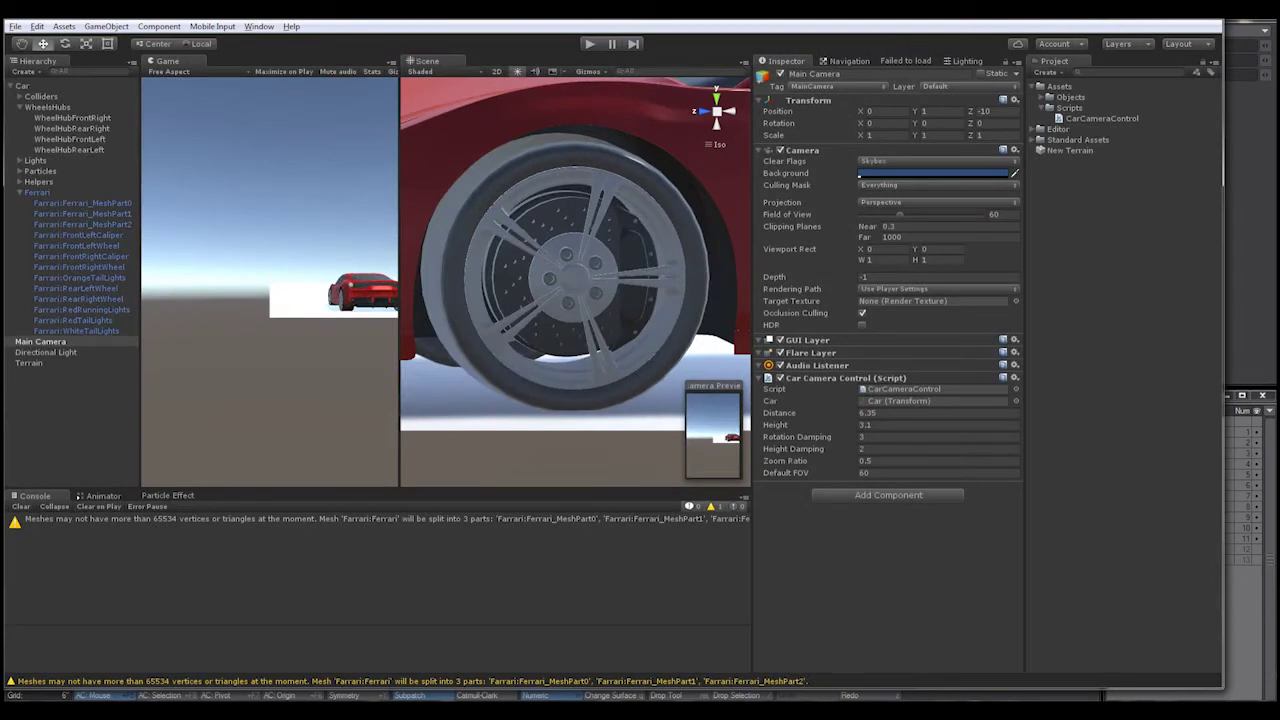
{"action": "left_click_drag", "start_coordinate": [571, 286], "coordinate": [610, 282], "text": "alt"}
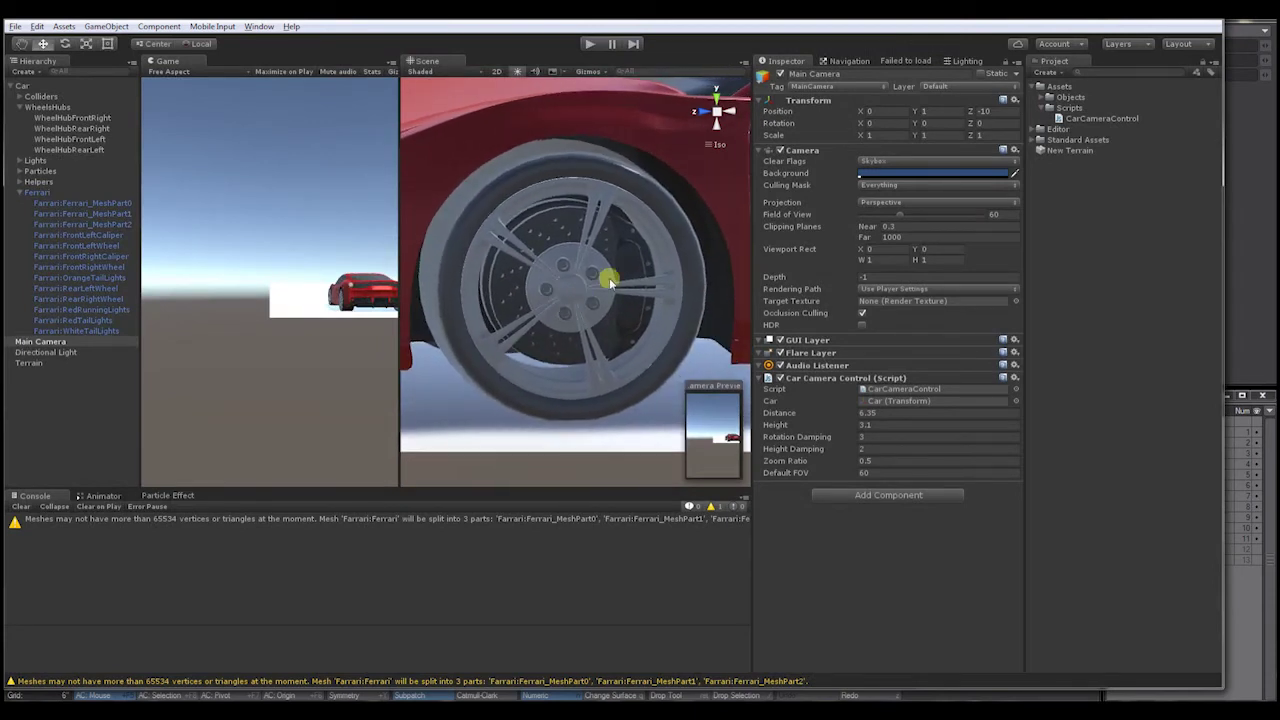
Step: Open the CarController script from the Vehicles/Car/Scripts folder of Standard Assets in MonoDevelop
{"action": "left_click", "coordinate": [1045, 108]}
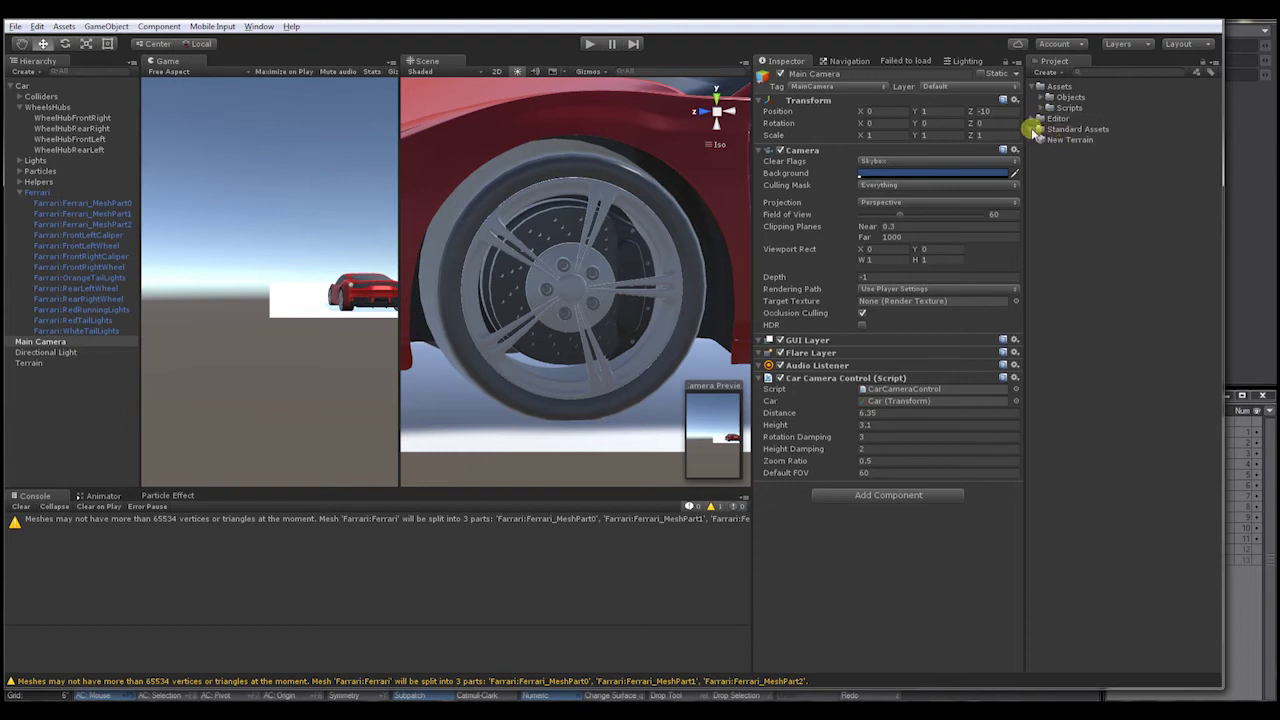
{"action": "left_click", "coordinate": [1037, 130]}
{"action": "left_click", "coordinate": [1042, 150]}
{"action": "left_click", "coordinate": [1051, 161]}
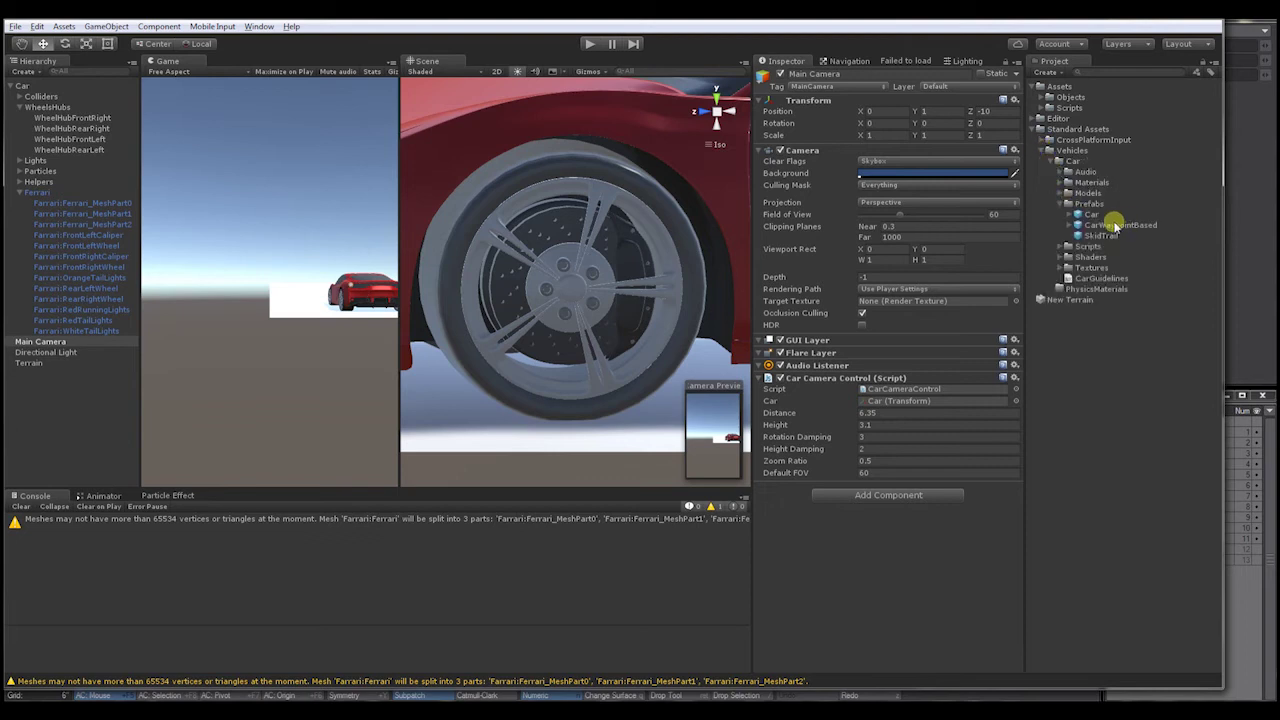
{"action": "left_click", "coordinate": [1060, 250]}
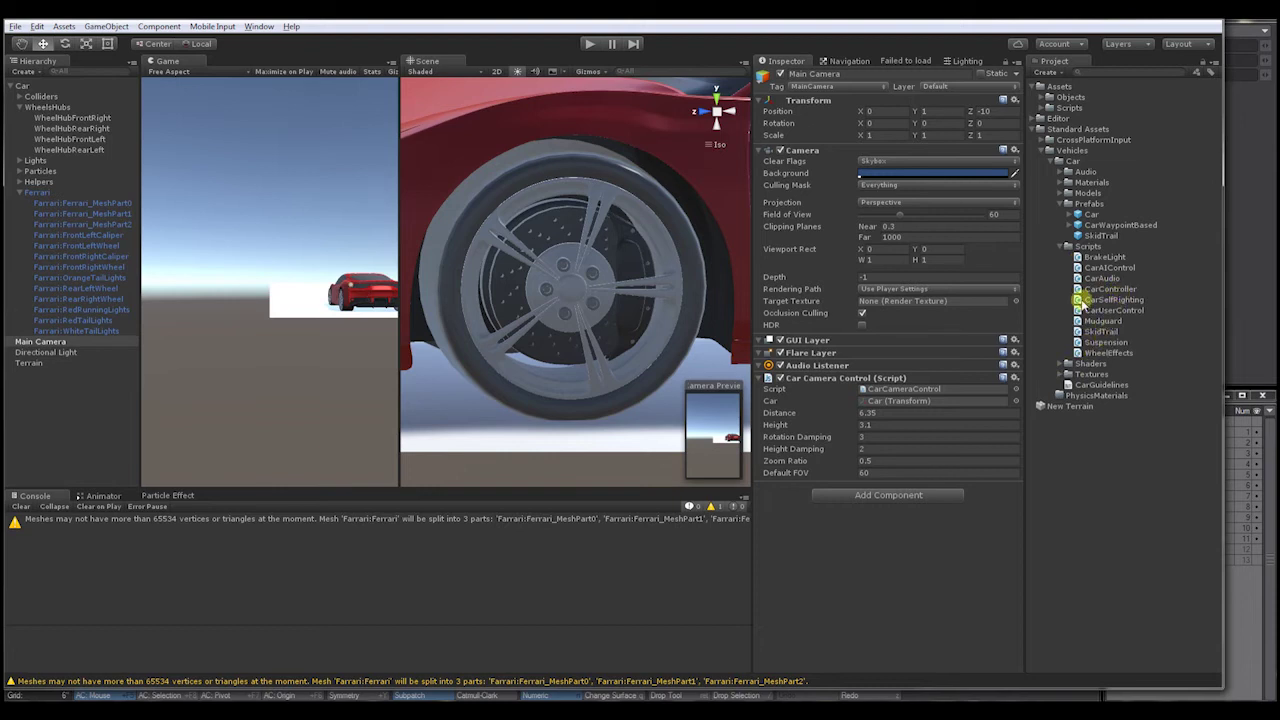
{"action": "left_click", "coordinate": [1097, 290]}
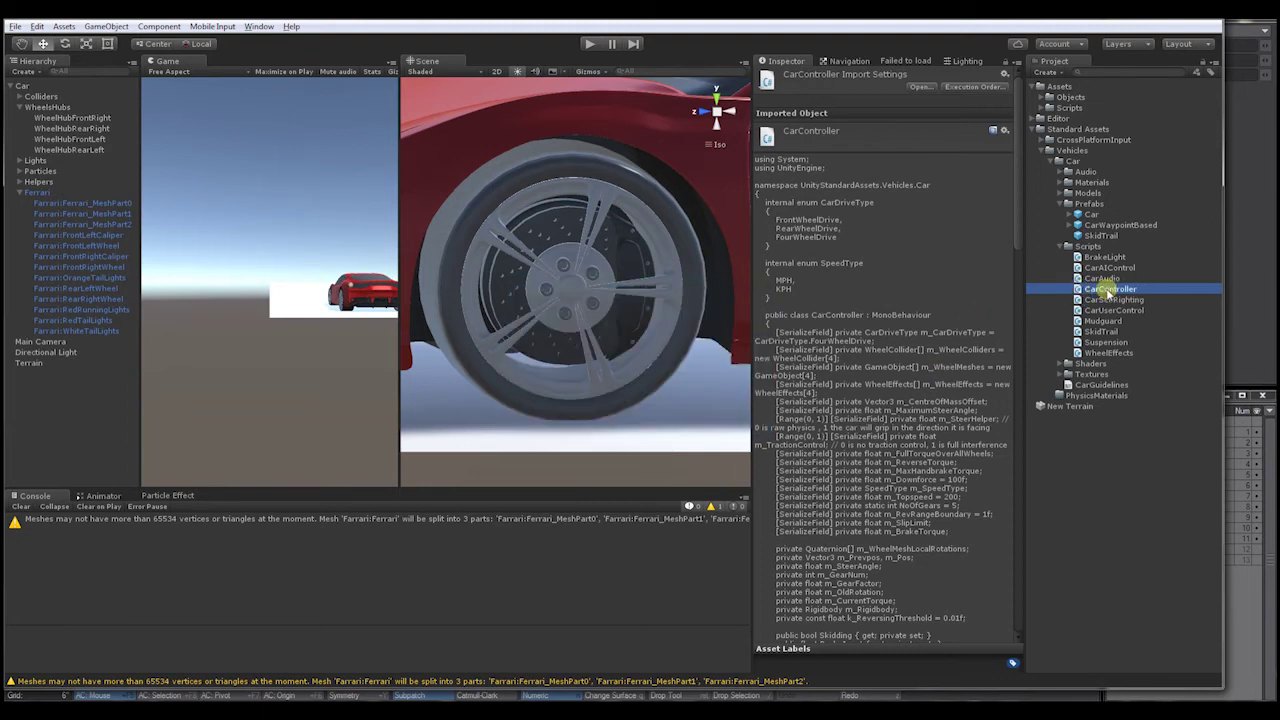
{"action": "double_click", "coordinate": [1080, 288]}
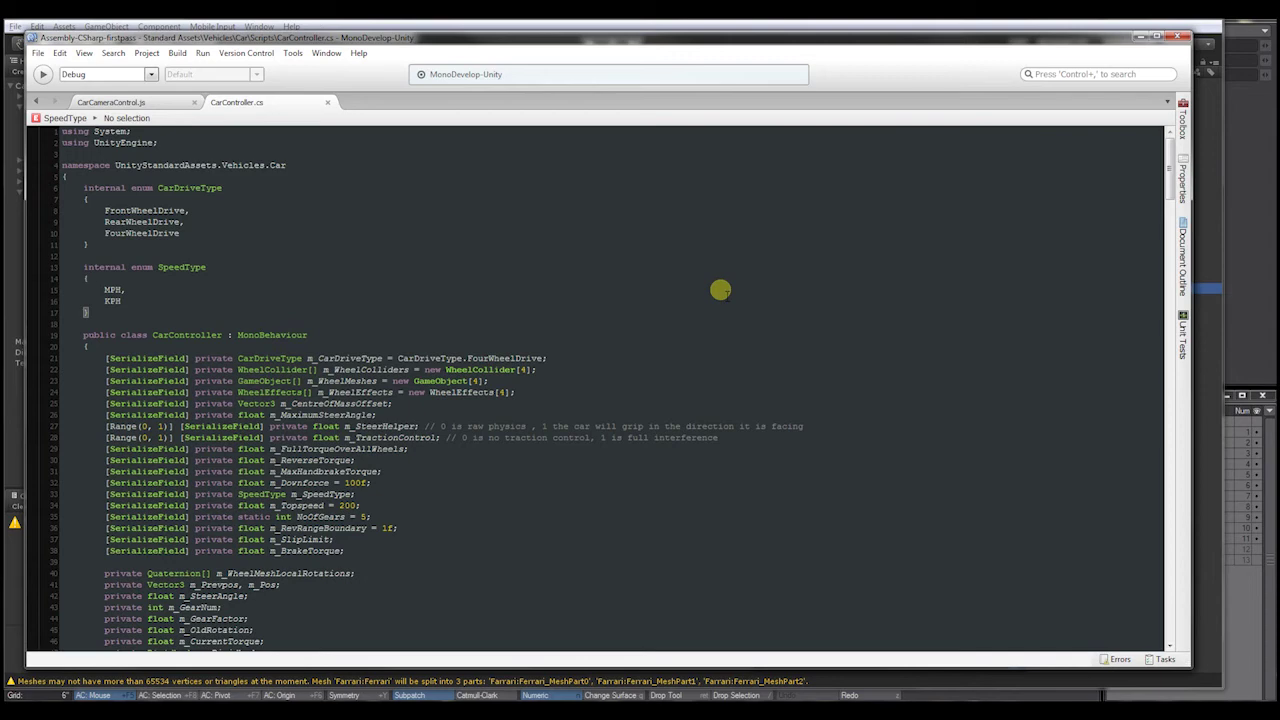
Step: Add the line "CaliperRotations.wheelRotY = steering;" below the clamped input values in CarController's Move method and save the script
{"action": "left_click_drag", "start_coordinate": [1168, 170], "coordinate": [1168, 320]}
{"action": "left_click", "coordinate": [237, 322]}
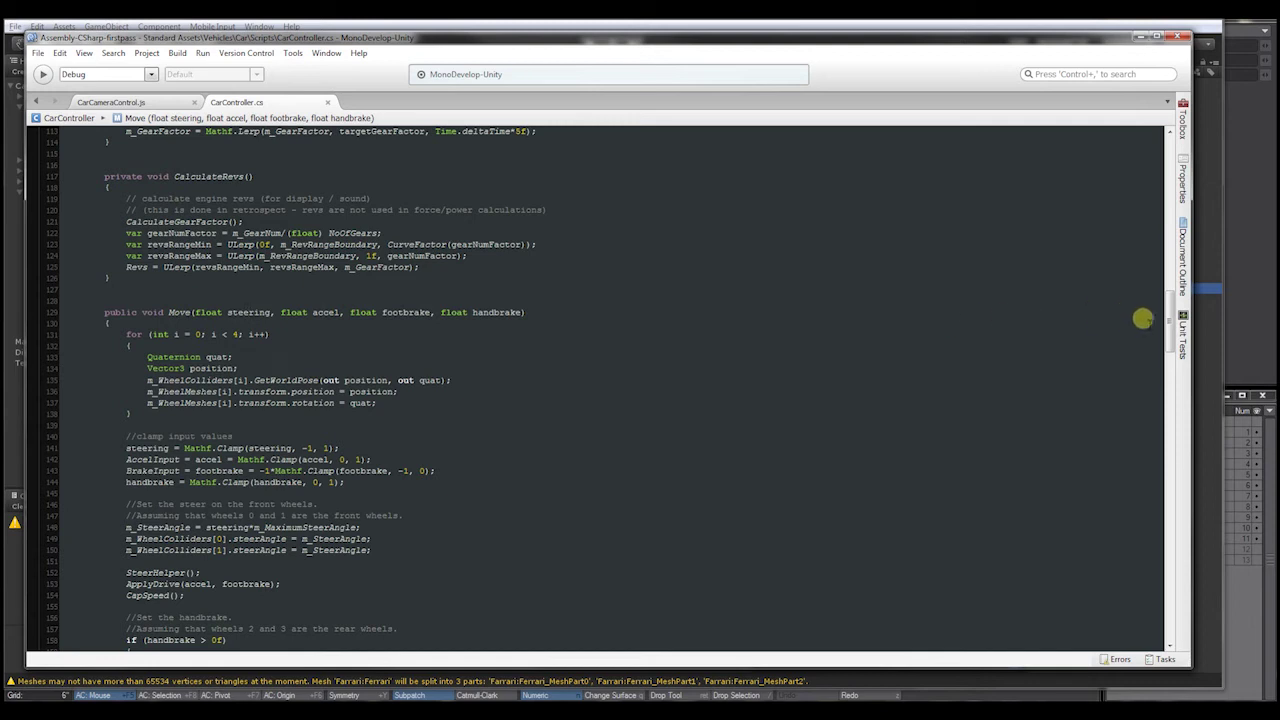
{"action": "left_click_drag", "start_coordinate": [1171, 320], "coordinate": [1168, 340]}
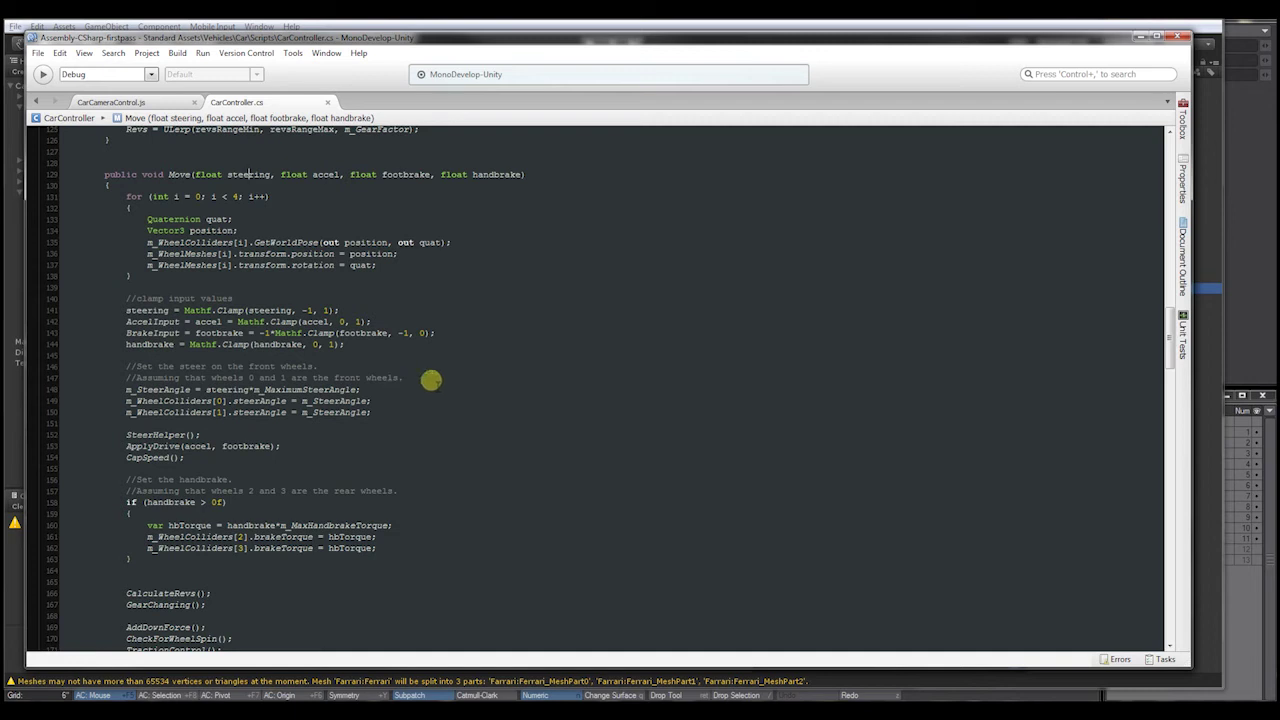
{"action": "scroll", "coordinate": [1170, 338], "scroll_direction": "down", "scroll_amount": 1}
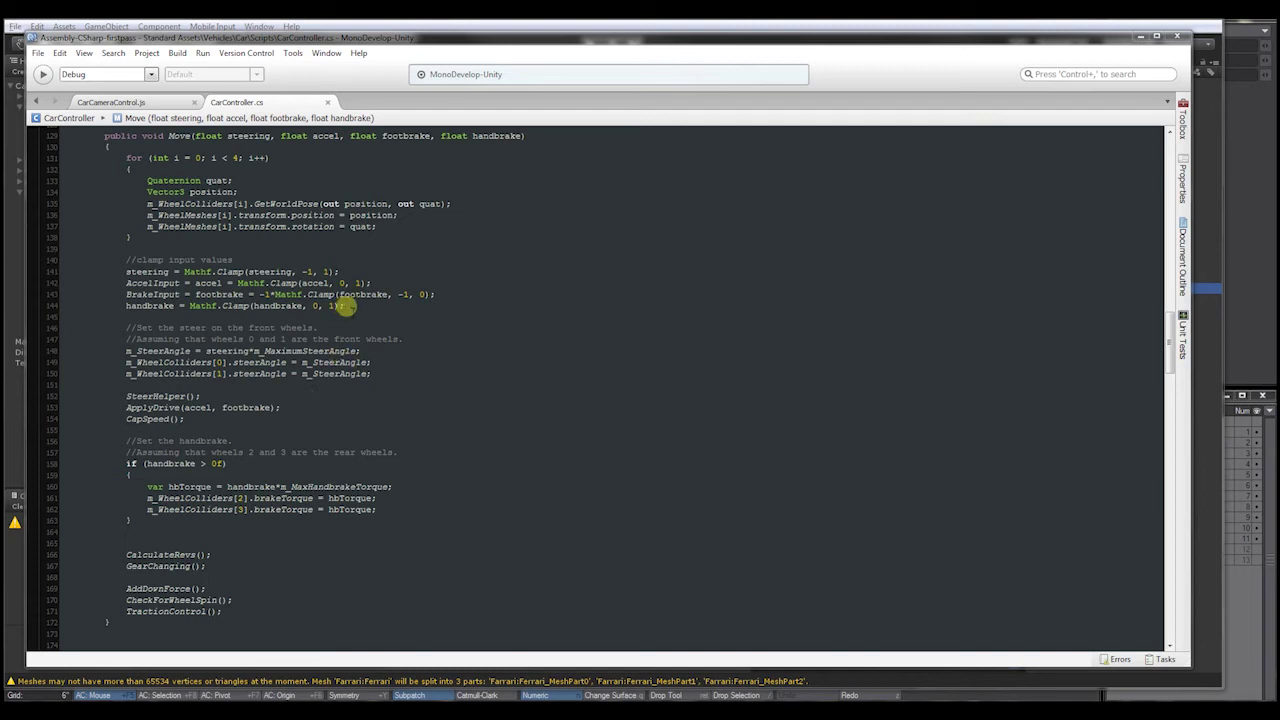
{"action": "key", "text": "Return"}
{"action": "key", "text": "Return"}
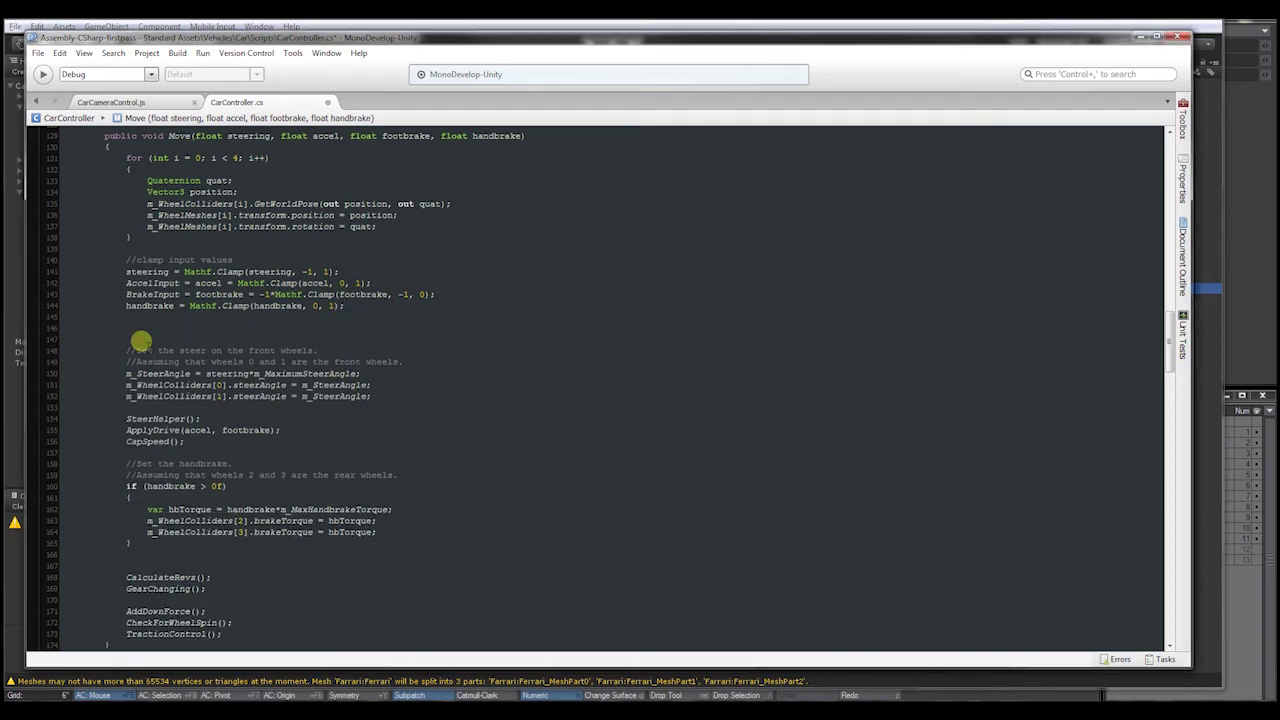
{"action": "type", "text": "CaliperRotations"}
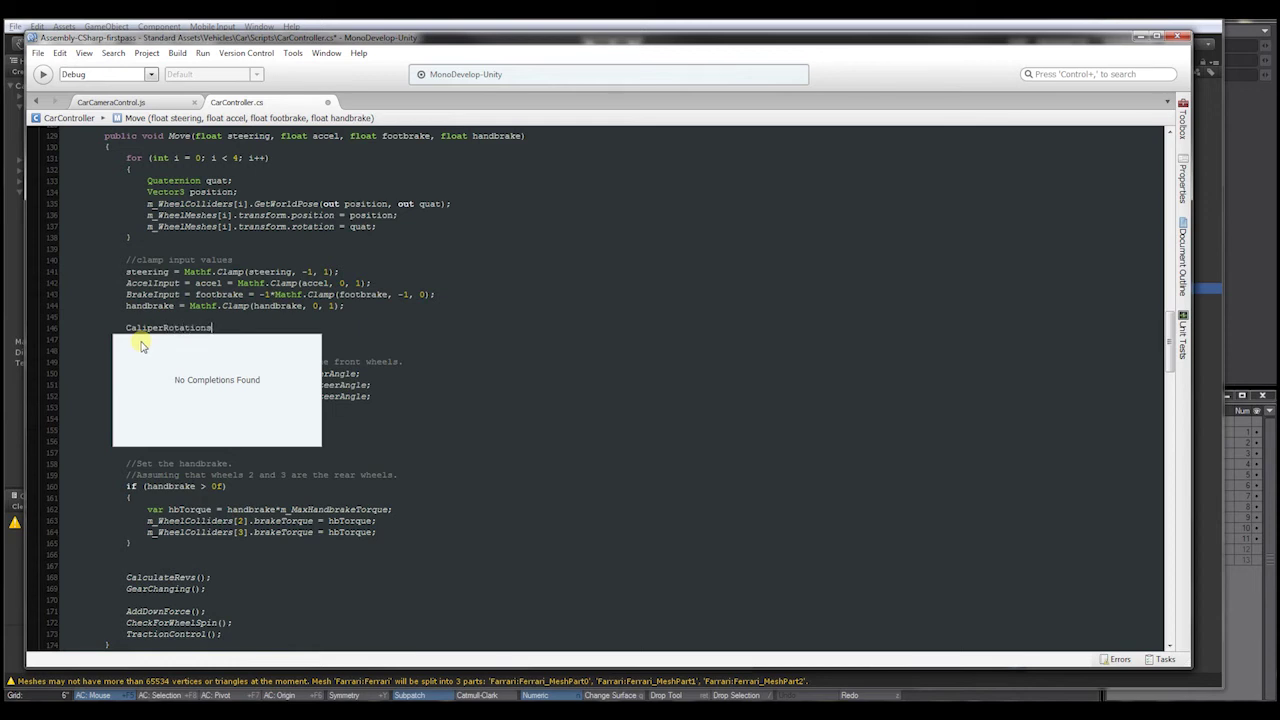
{"action": "type", "text": "."}
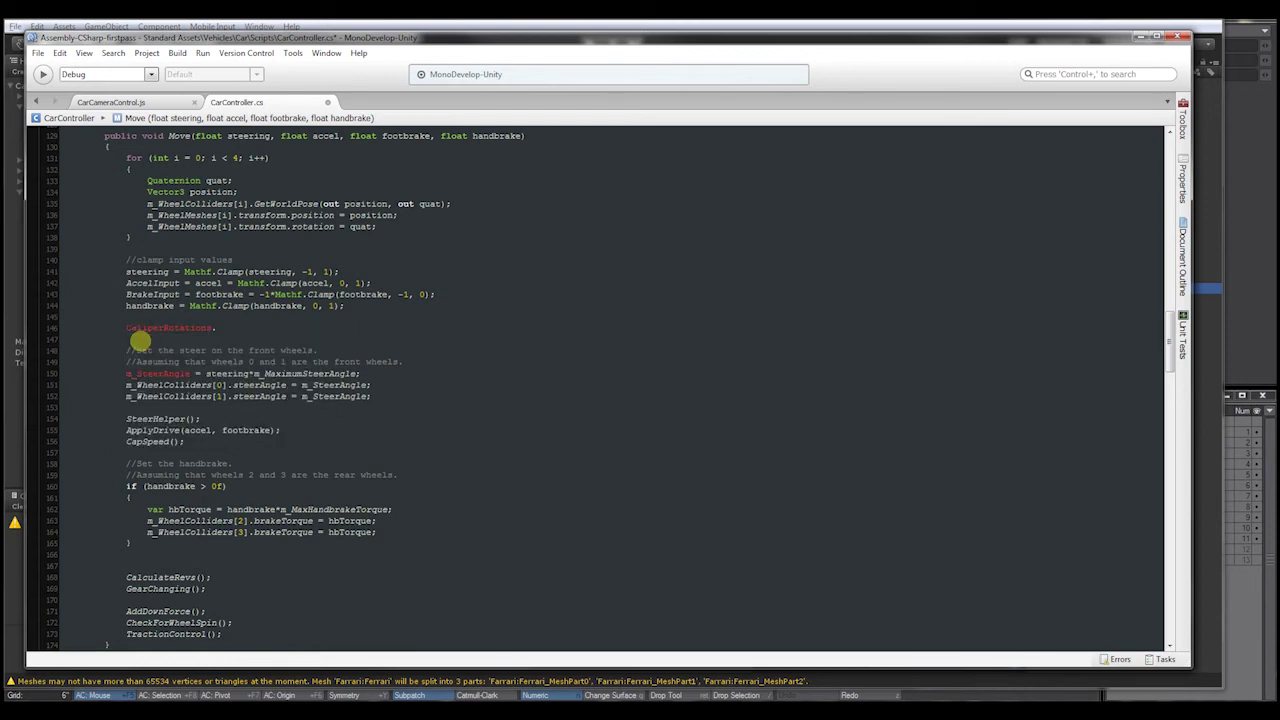
{"action": "type", "text": "wheelRotY ="}
{"action": "type", "text": "steerin"}
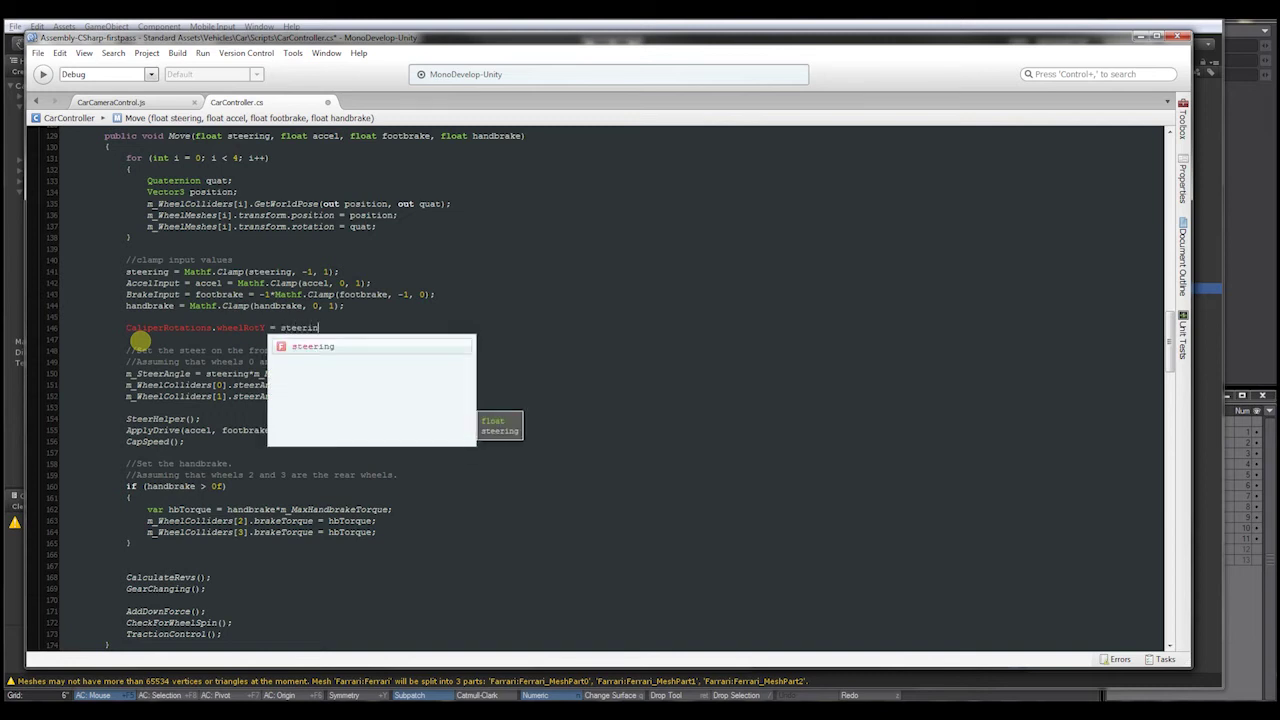
{"action": "type", "text": "g;"}
{"action": "key", "text": "ctrl+s"}
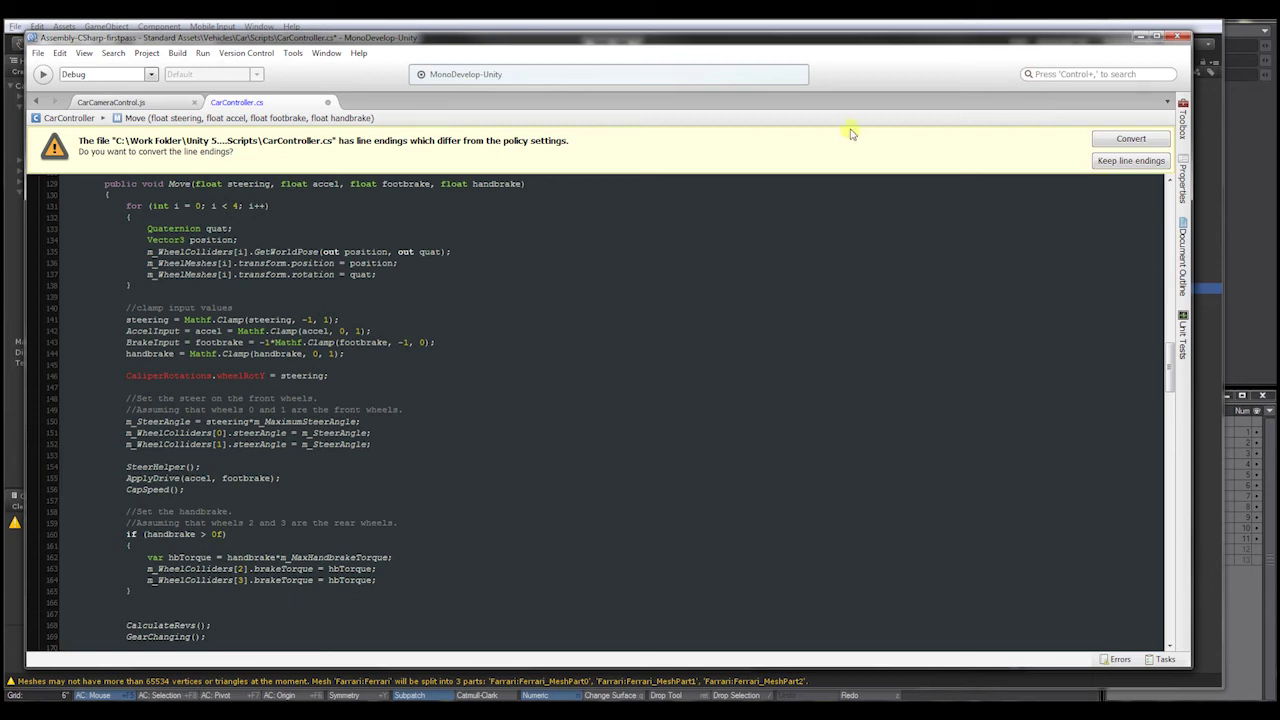
Step: Copy the class name CaliperRotations from the new line in the Move method and switch back to Unity
{"action": "left_click_drag", "start_coordinate": [212, 375], "coordinate": [125, 378]}
{"action": "right_click", "coordinate": [130, 377]}
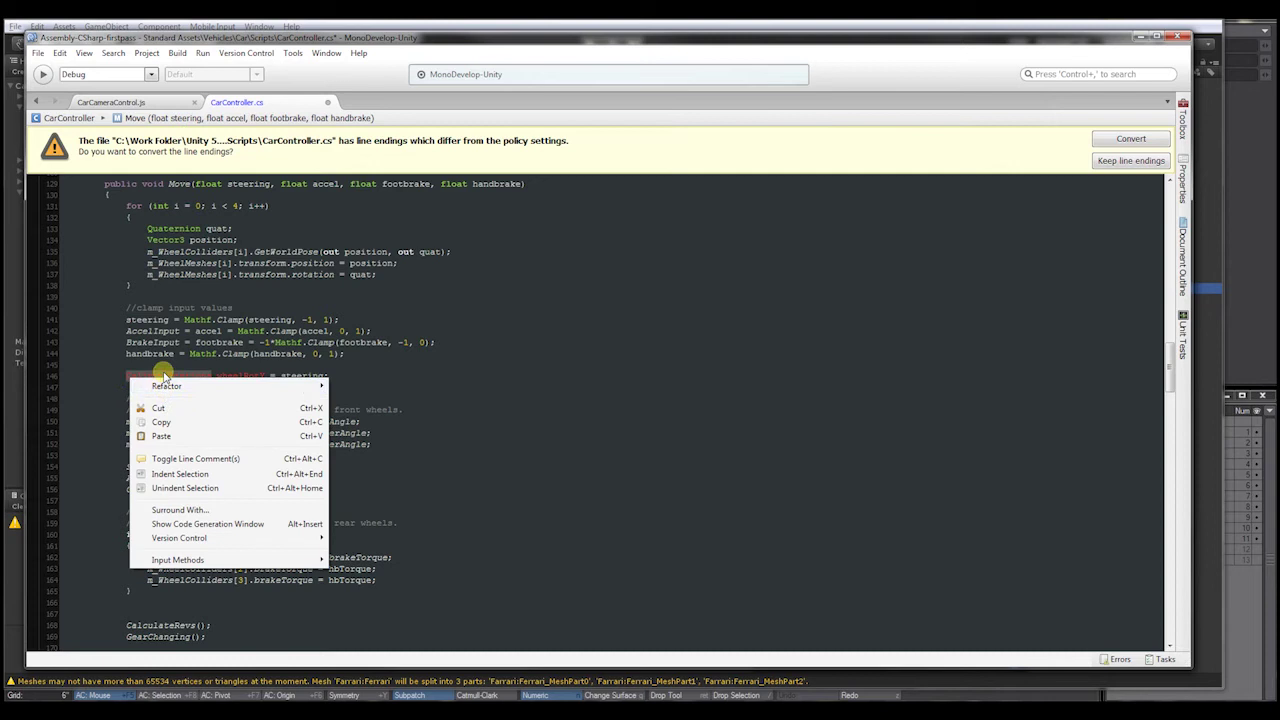
{"action": "left_click", "coordinate": [170, 425]}
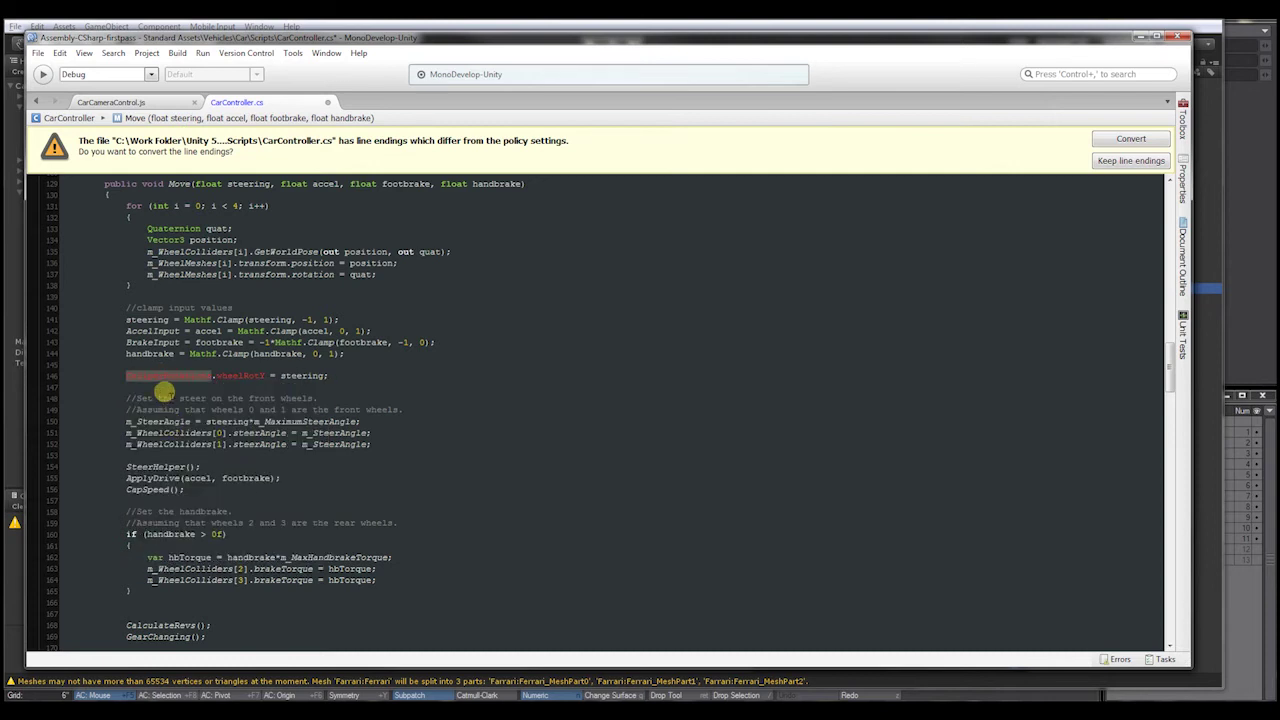
{"action": "left_click", "coordinate": [1104, 32]}
{"action": "left_click_drag", "start_coordinate": [1170, 366], "coordinate": [1170, 195]}
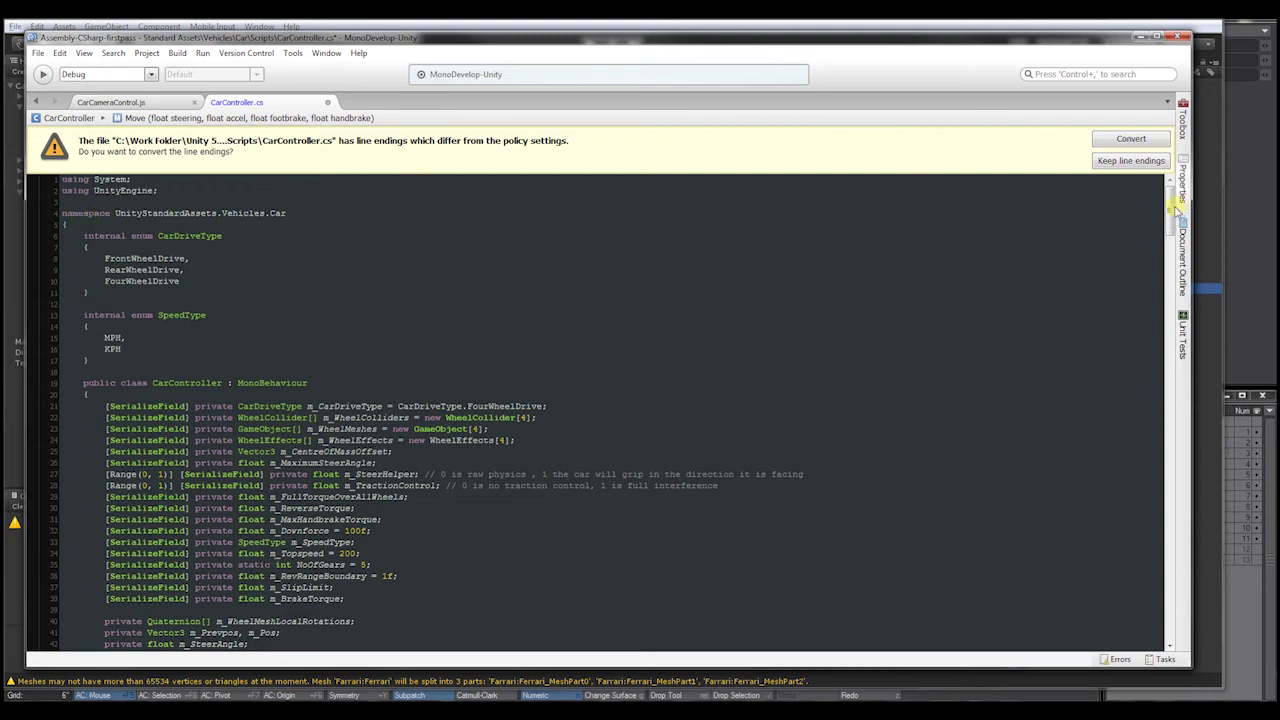
{"action": "left_click_drag", "start_coordinate": [1176, 213], "coordinate": [1170, 364]}
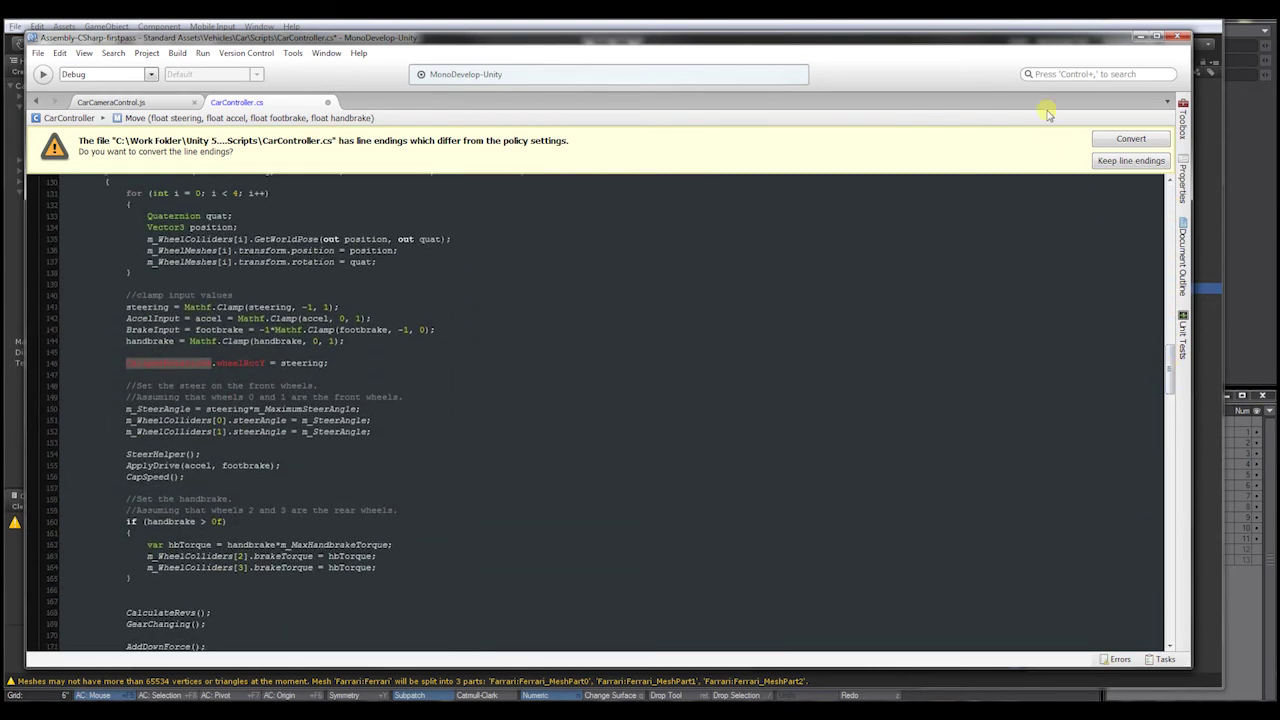
{"action": "left_click", "coordinate": [1062, 28]}
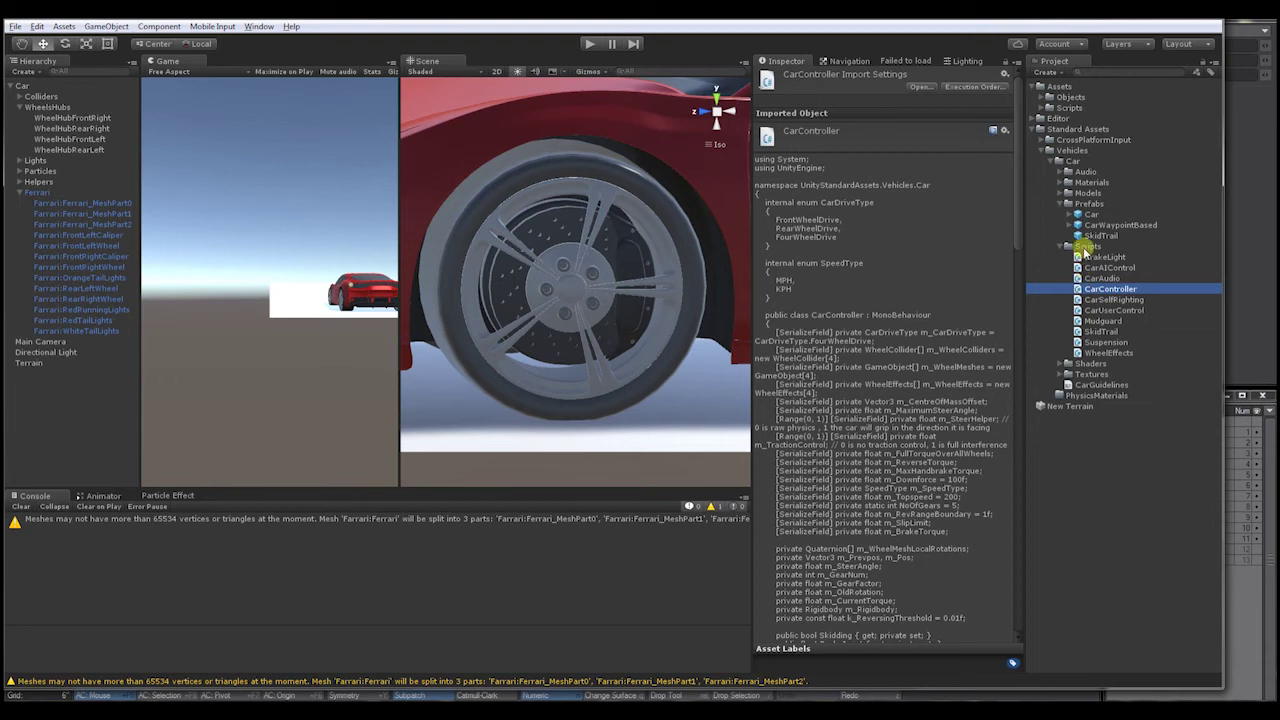
Step: Create a C# script named CaliperRotations in the Vehicles/Car/Scripts folder
{"action": "left_click", "coordinate": [1086, 247]}
{"action": "right_click", "coordinate": [1086, 250]}
{"action": "mouse_move", "coordinate": [1117, 259]}
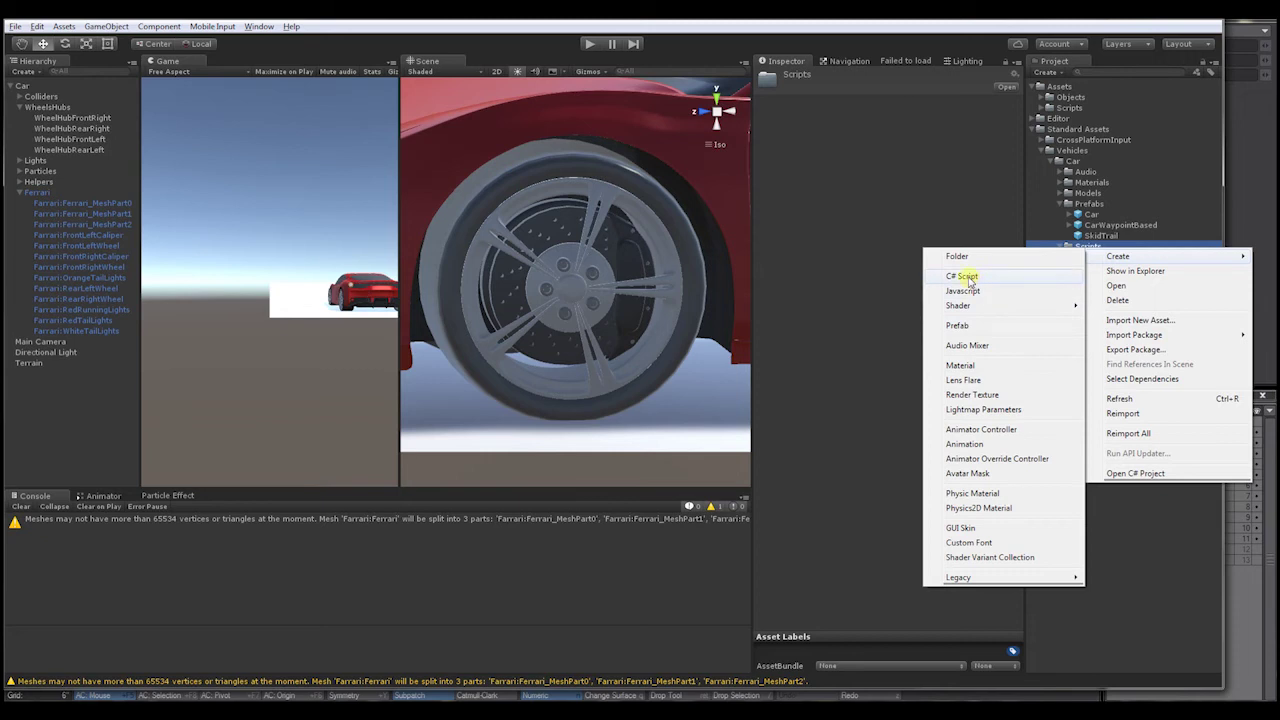
{"action": "left_click", "coordinate": [962, 276]}
{"action": "type", "text": "CaliperRotations"}
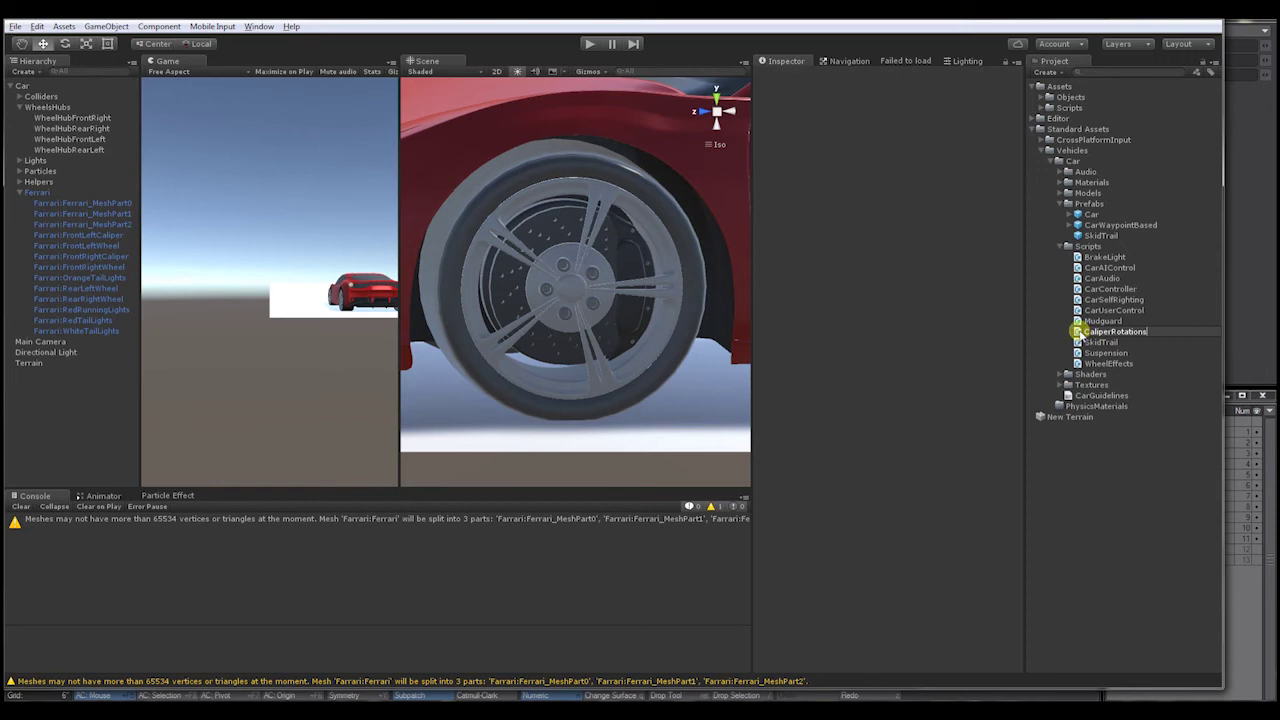
{"action": "key", "text": "Return"}
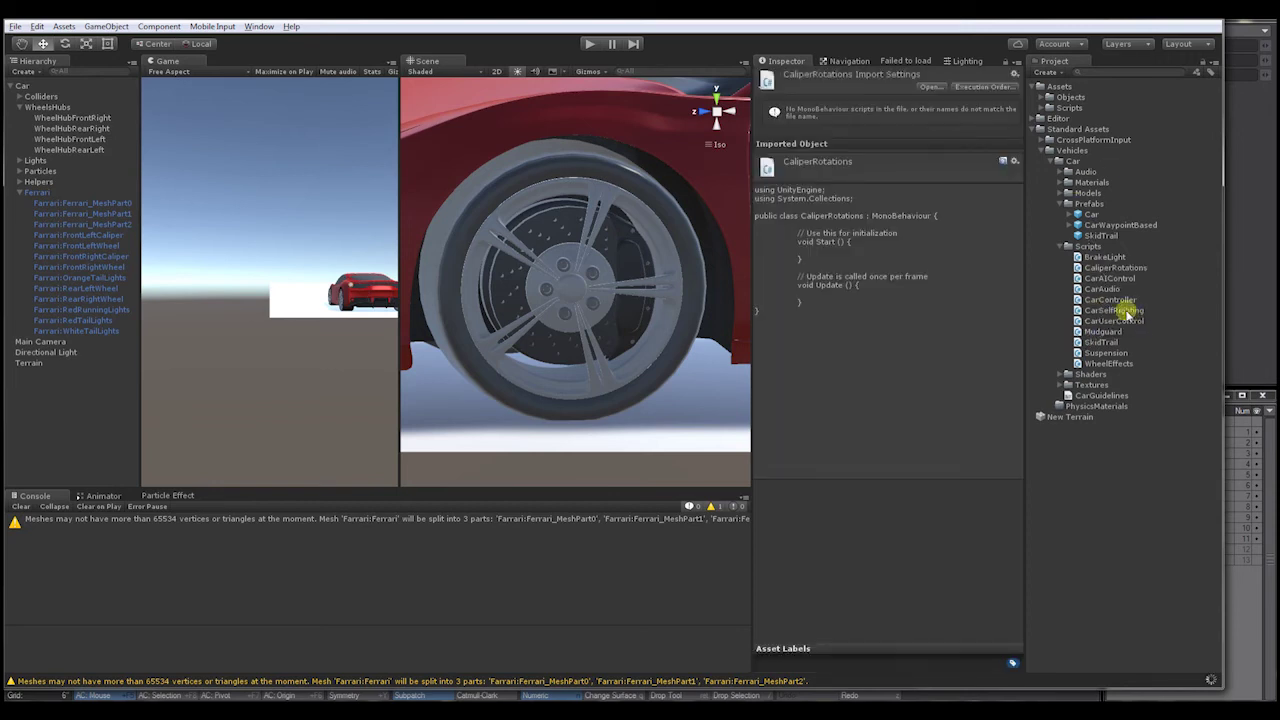
Step: Open the CaliperRotations script in MonoDevelop, saving the pending changes to CarController.cs
{"action": "left_click", "coordinate": [1082, 268]}
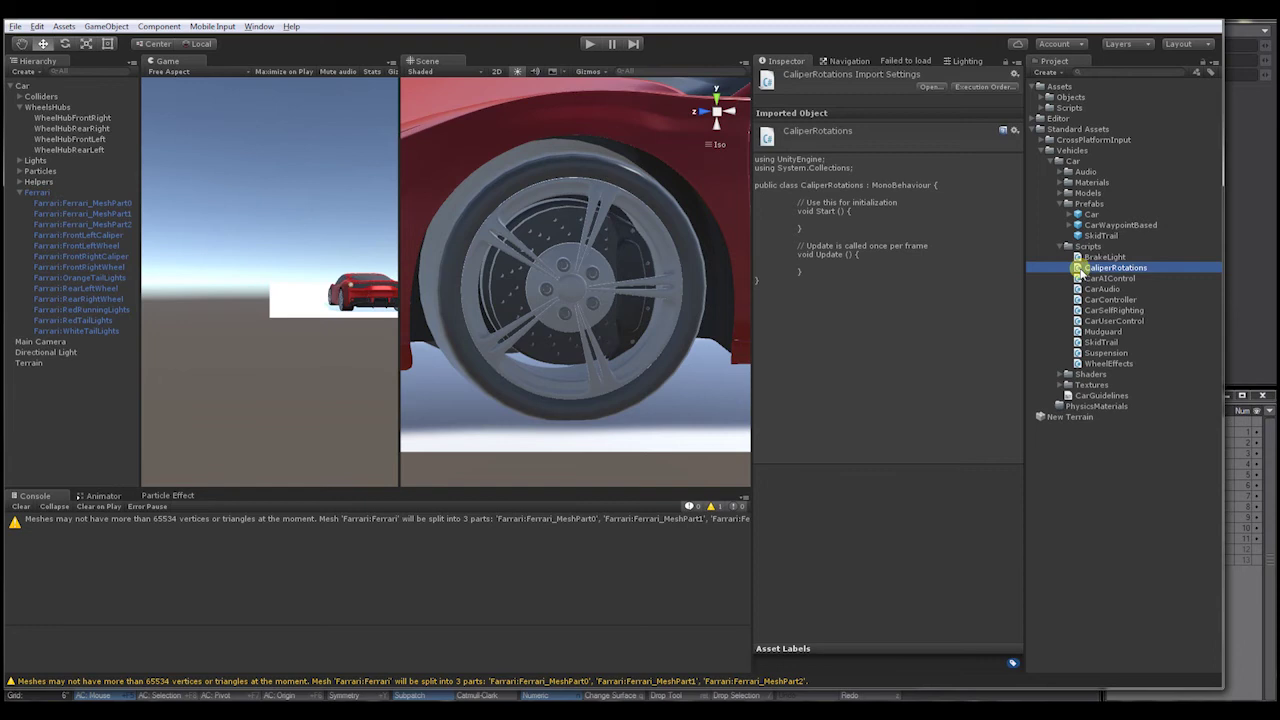
{"action": "double_click", "coordinate": [1128, 275]}
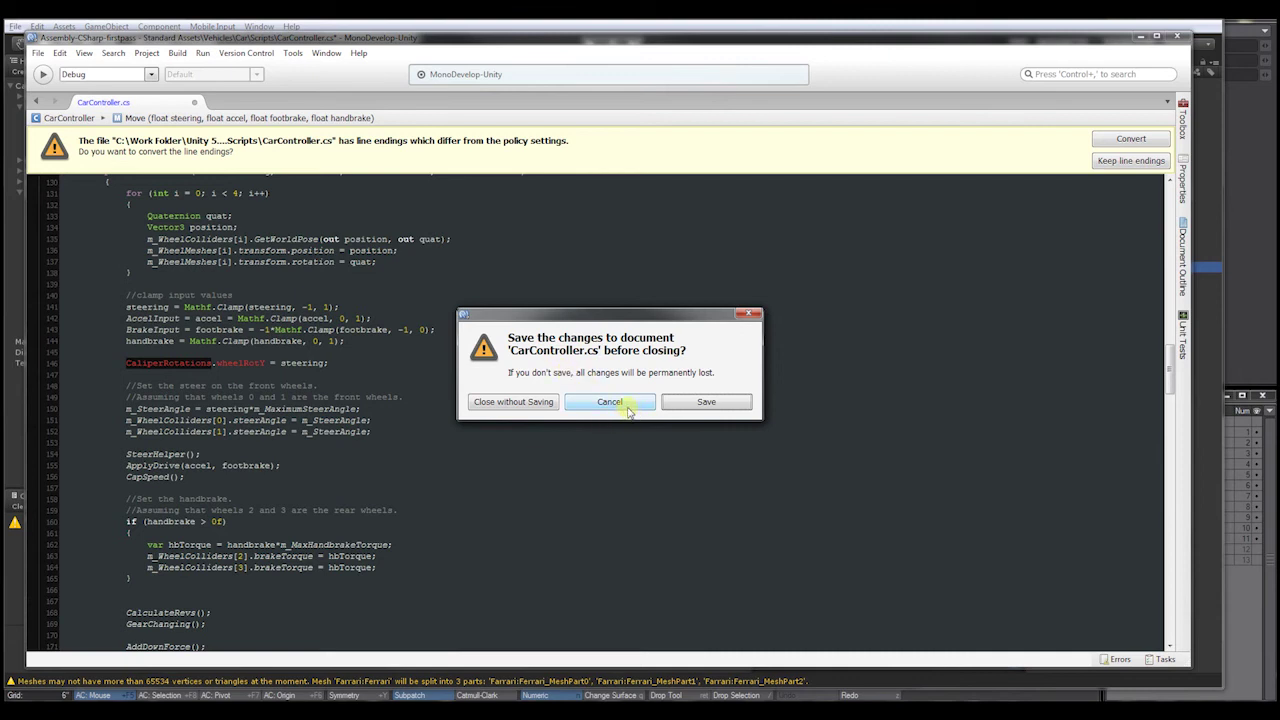
{"action": "left_click", "coordinate": [704, 401]}
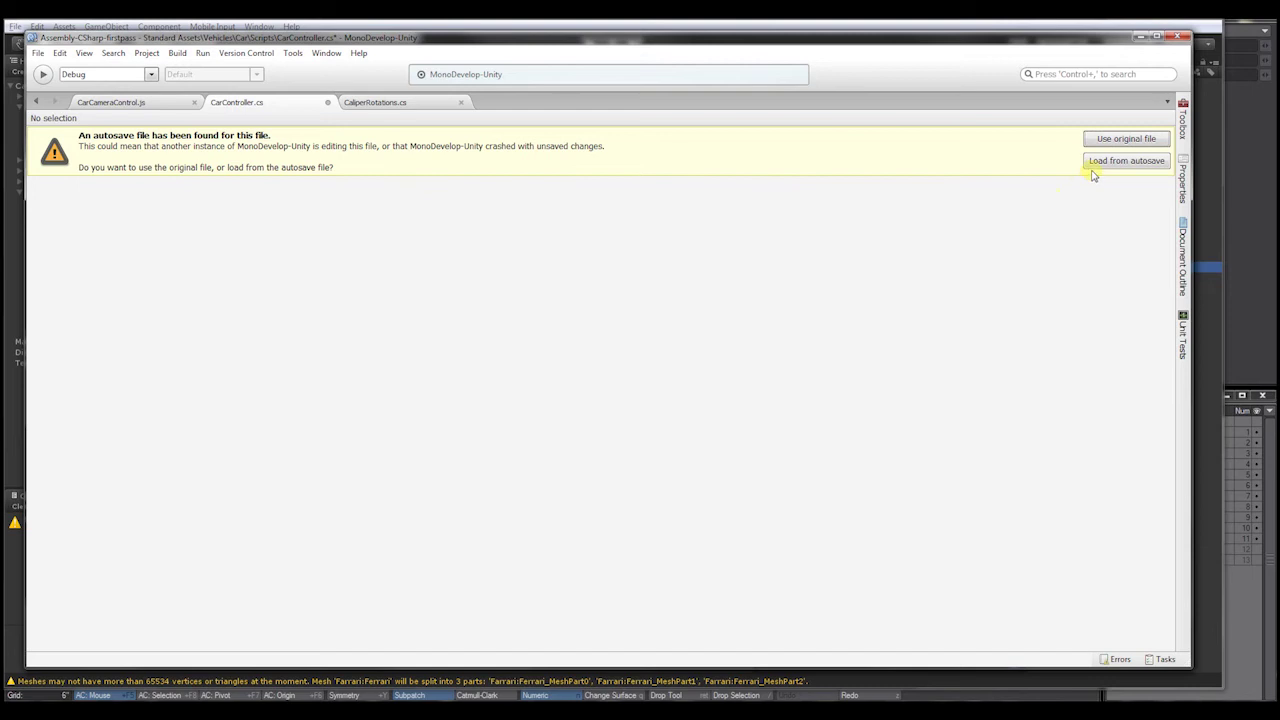
{"action": "left_click", "coordinate": [389, 108]}
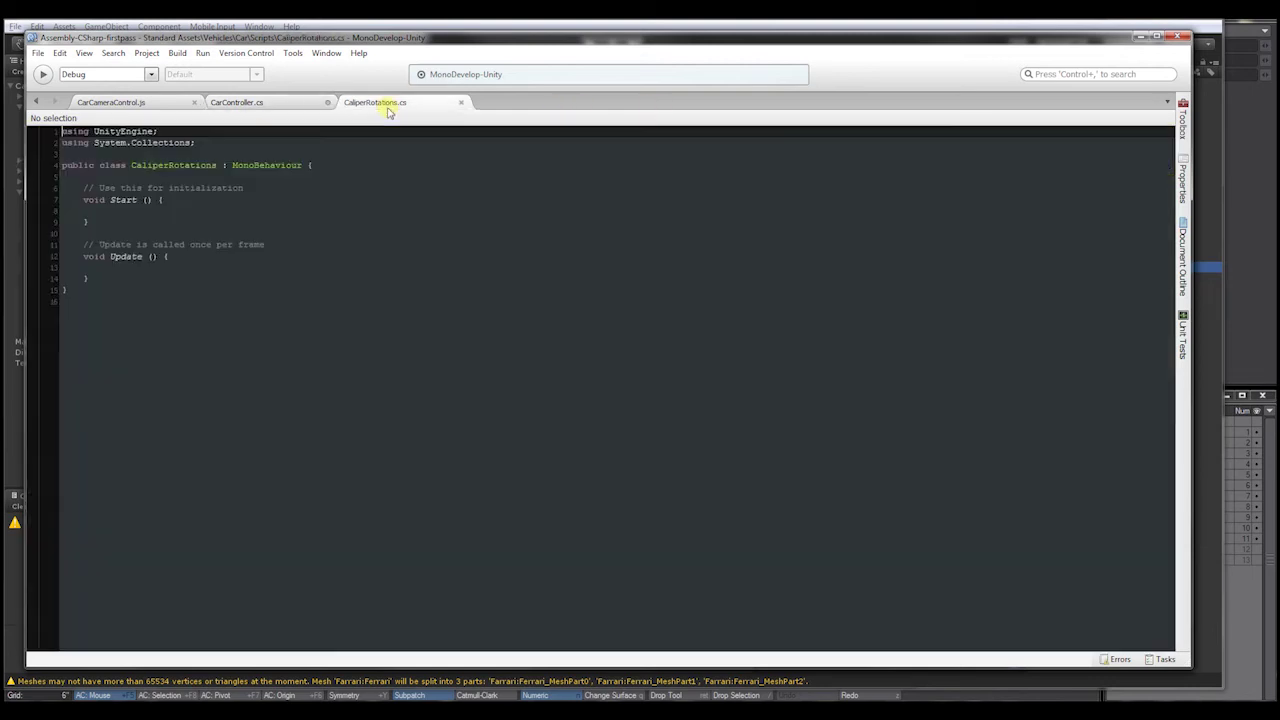
Step: Close the CarController.cs document without saving
{"action": "left_click", "coordinate": [283, 108]}
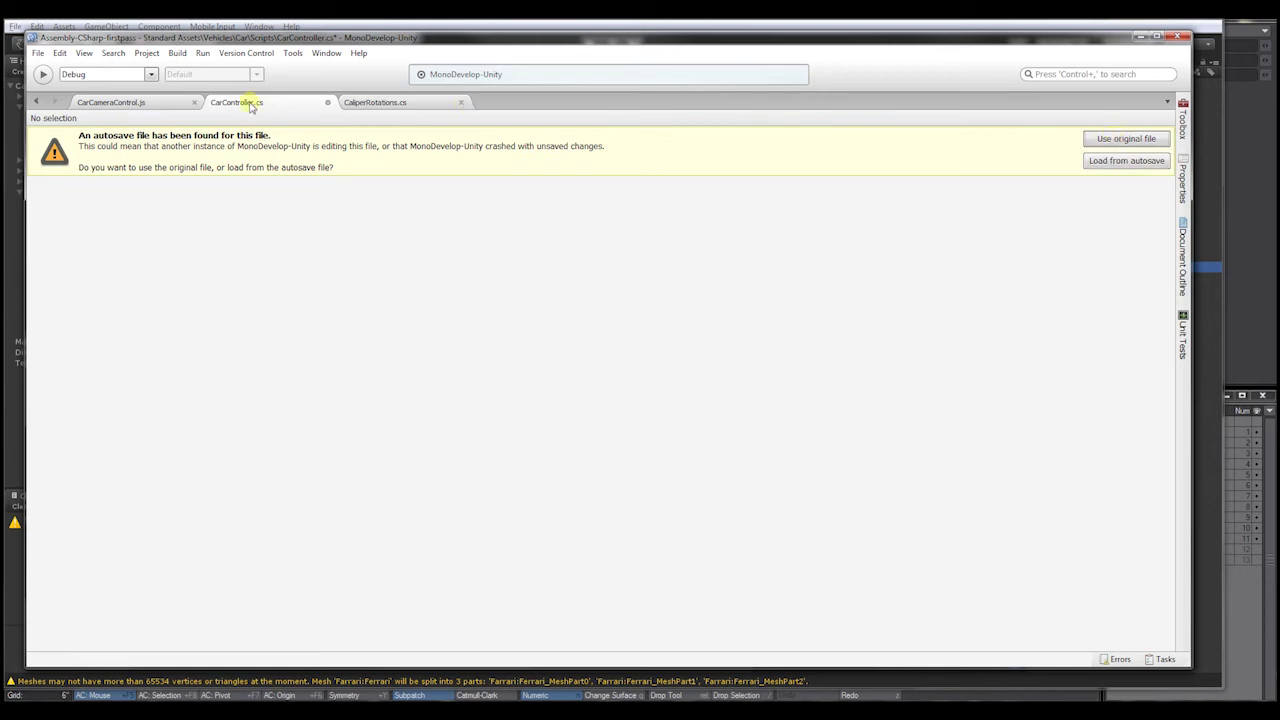
{"action": "left_click", "coordinate": [156, 105]}
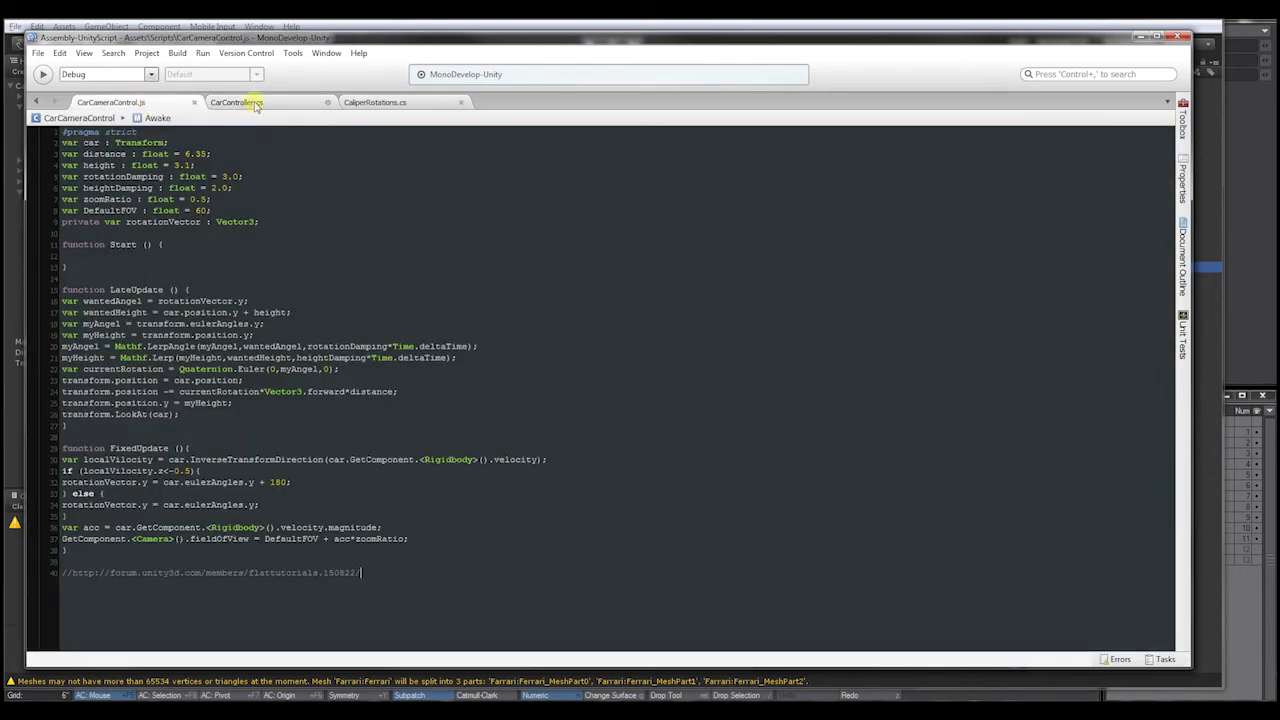
{"action": "left_click", "coordinate": [256, 106]}
{"action": "left_click", "coordinate": [328, 103]}
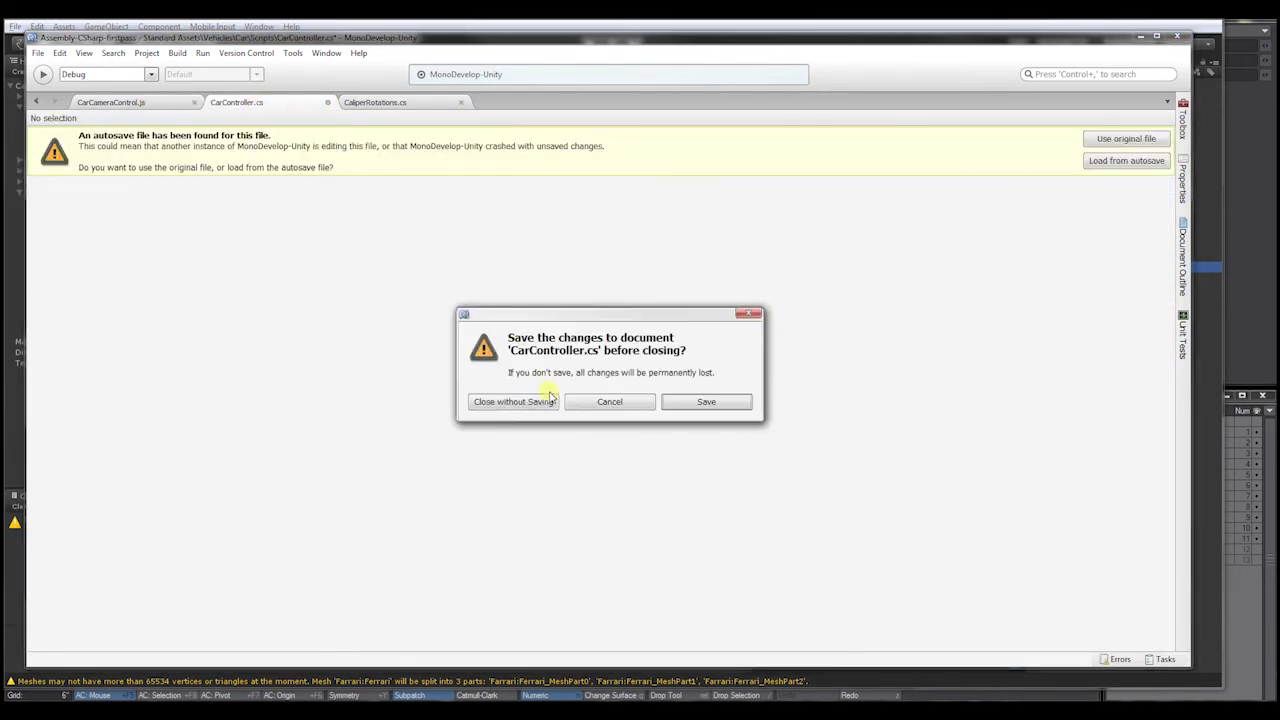
{"action": "left_click", "coordinate": [517, 402]}
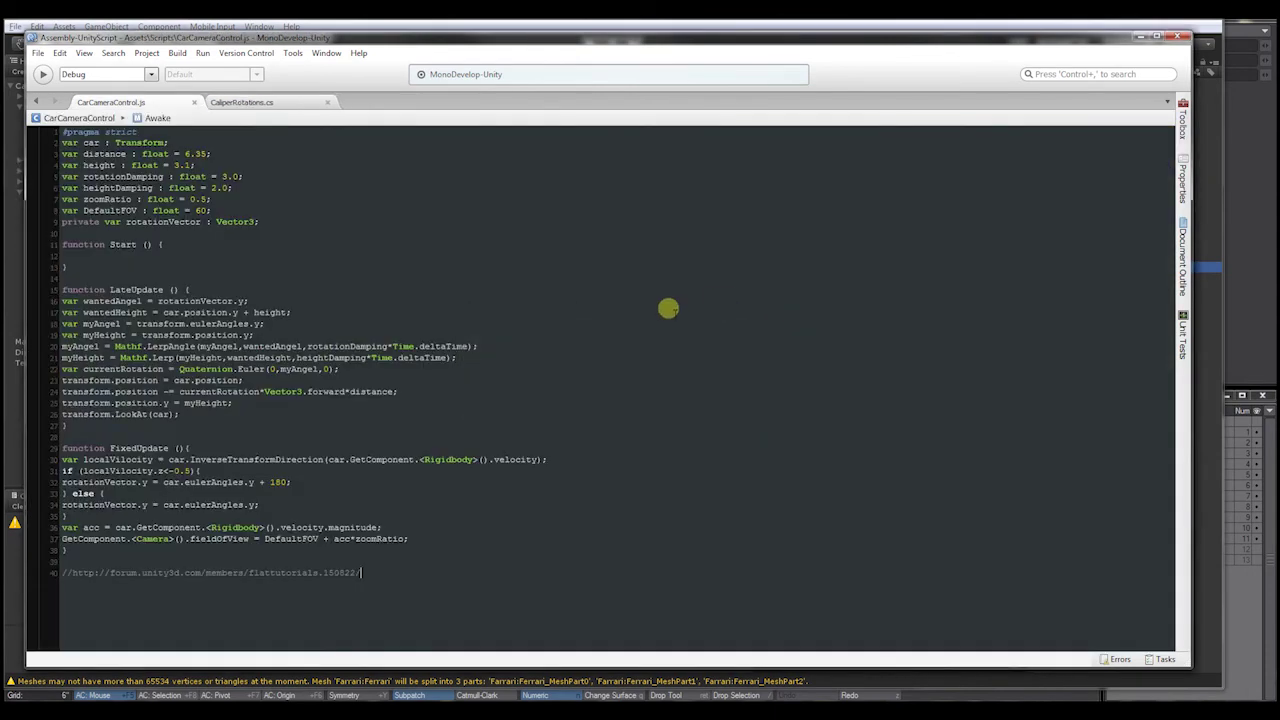
Step: Replace all the default code in CaliperRotations.cs with the copied caliper rotation code
{"action": "left_click", "coordinate": [280, 107]}
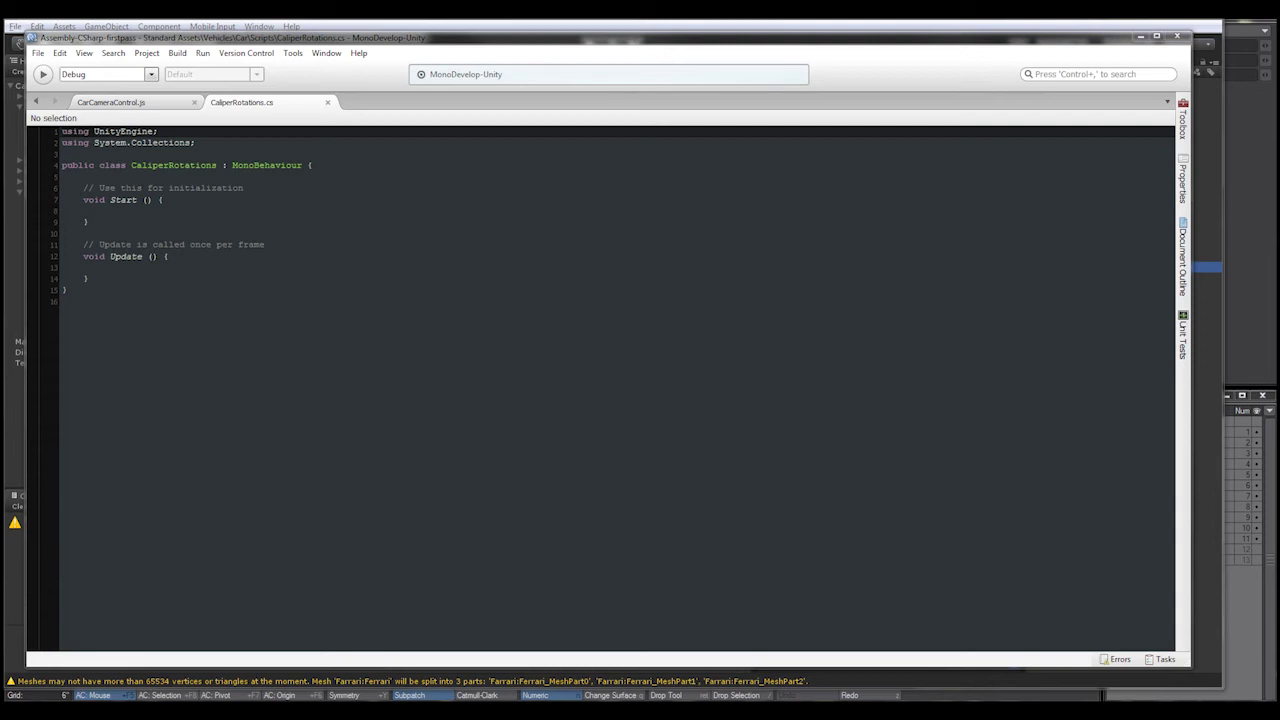
{"action": "left_click", "coordinate": [95, 324]}
{"action": "left_click_drag", "start_coordinate": [154, 295], "coordinate": [30, 132]}
{"action": "right_click", "coordinate": [88, 140]}
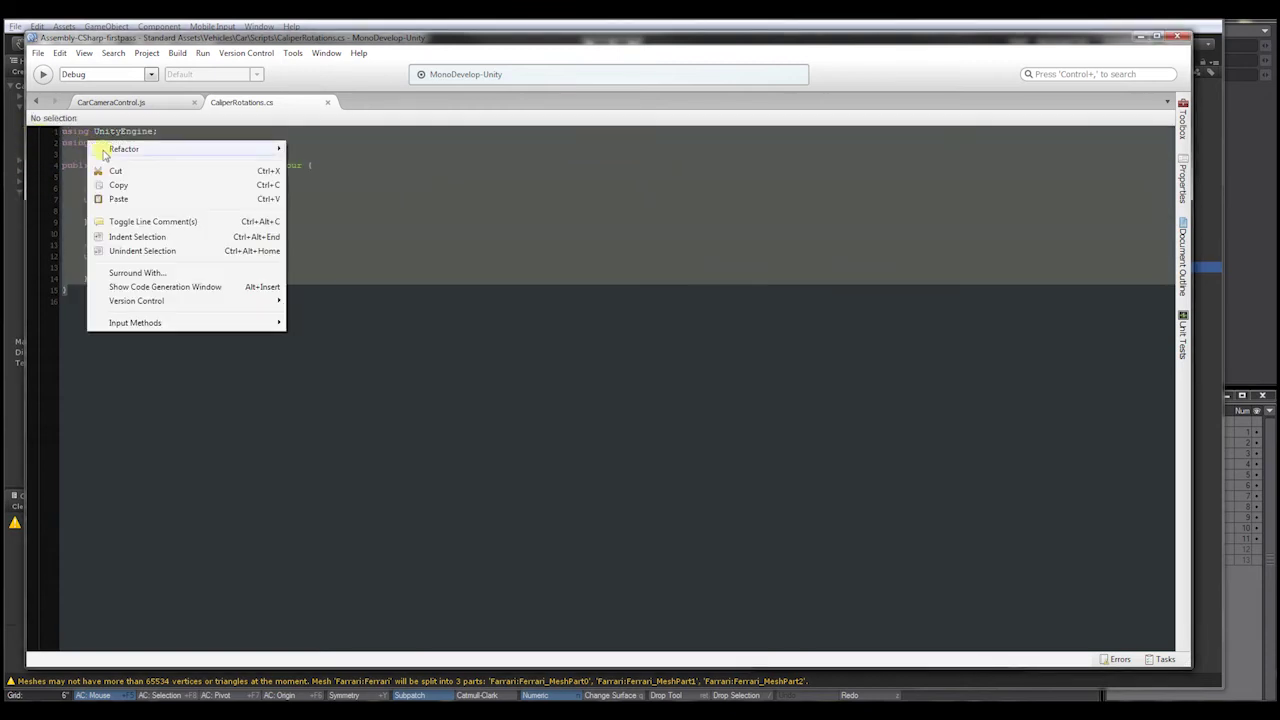
{"action": "left_click", "coordinate": [145, 200]}
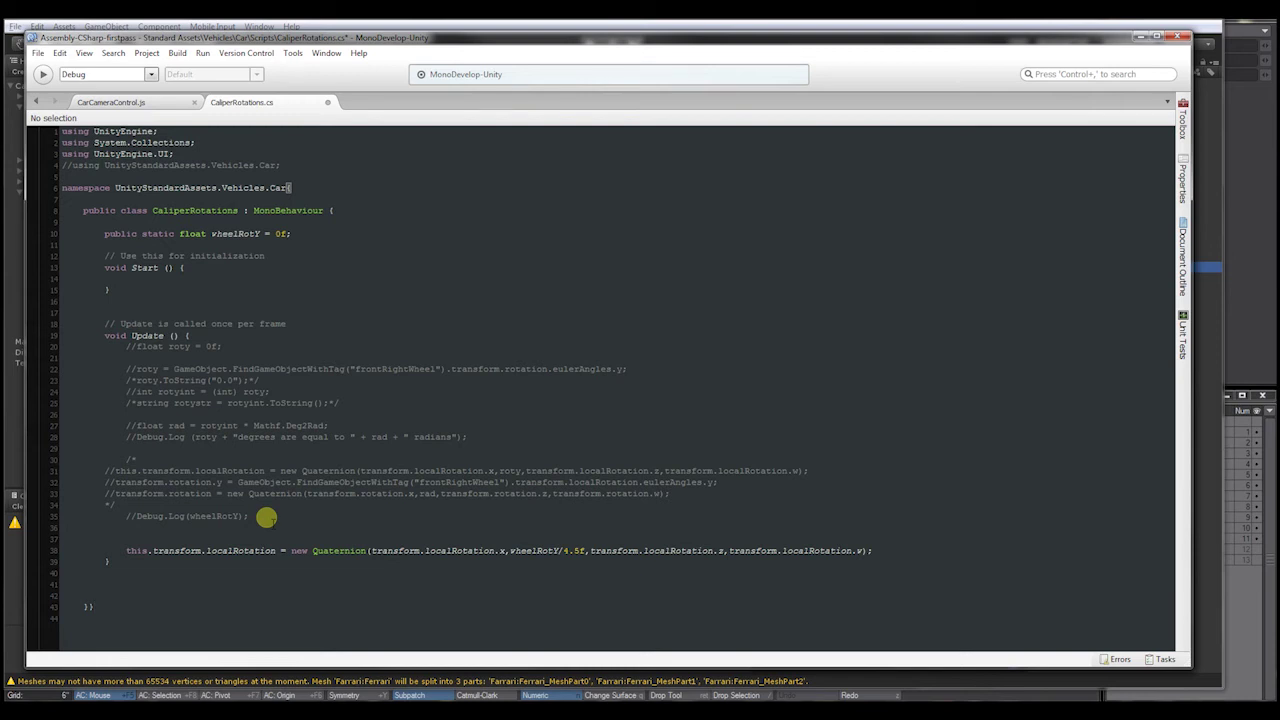
Step: Delete the commented-out lines at the start of the Update method in CaliperRotations.cs and save the script
{"action": "left_click_drag", "start_coordinate": [248, 517], "coordinate": [50, 350]}
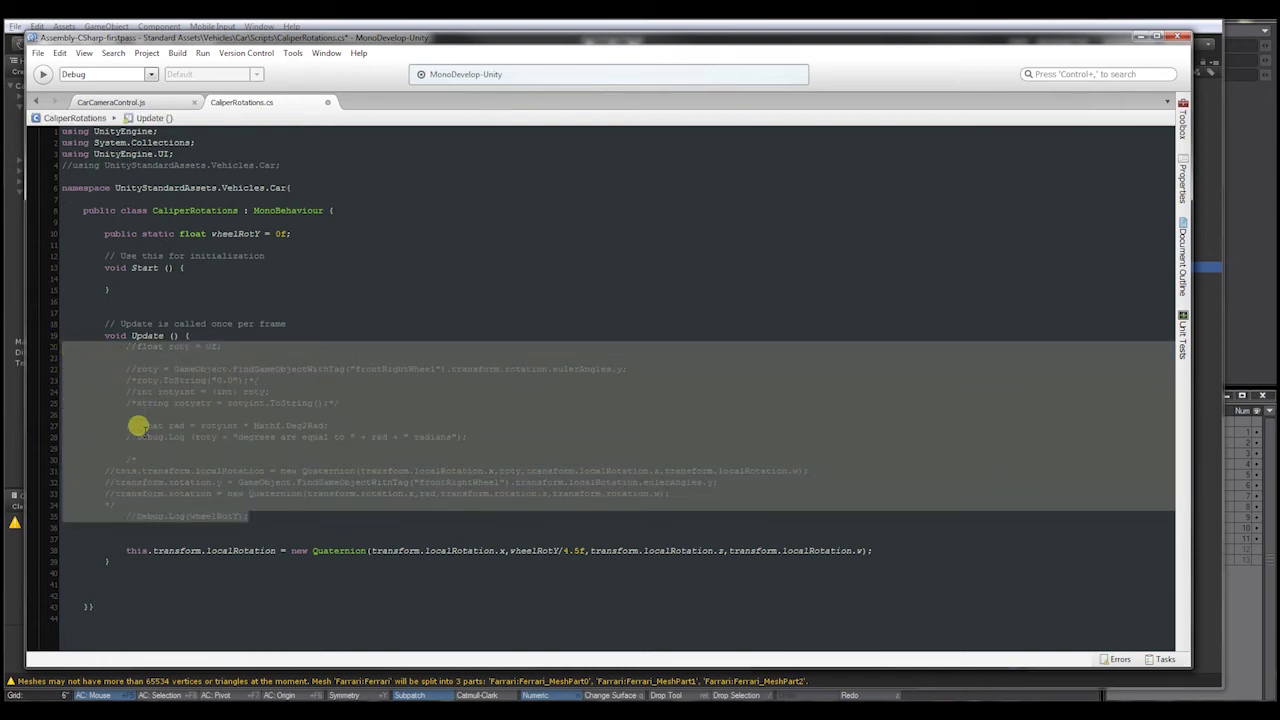
{"action": "key", "text": "Delete"}
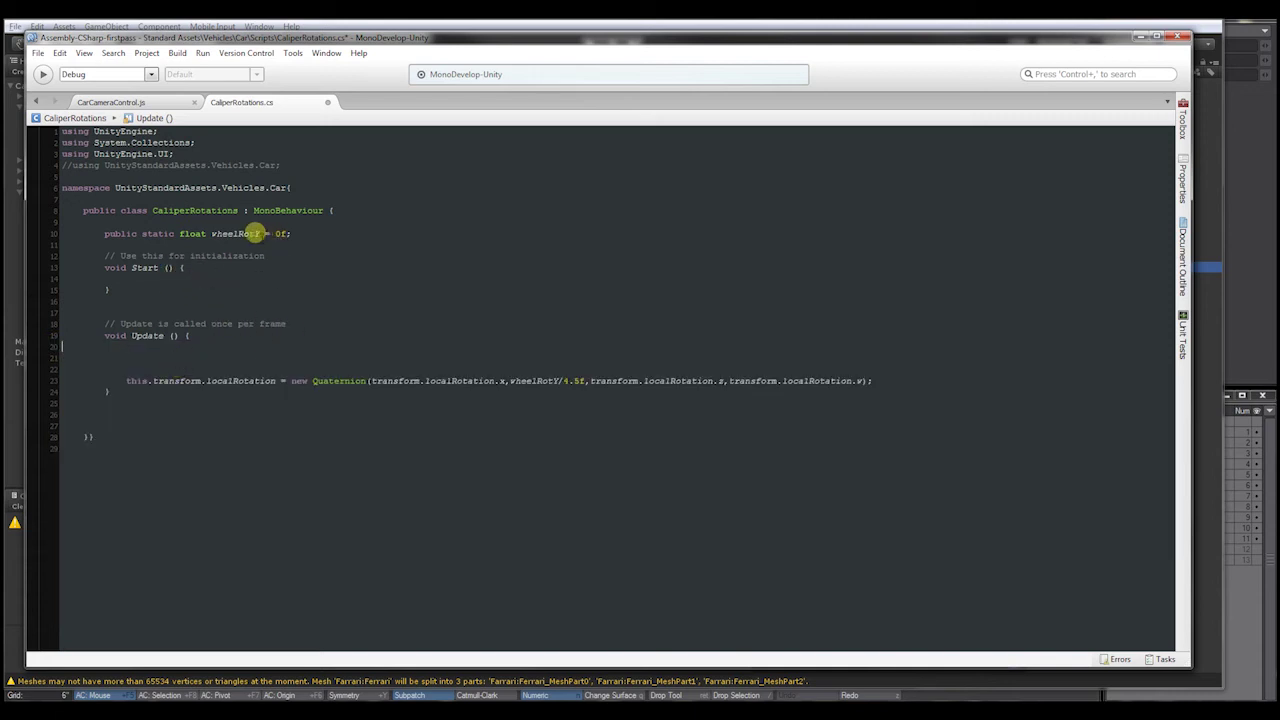
{"action": "left_click", "coordinate": [74, 188]}
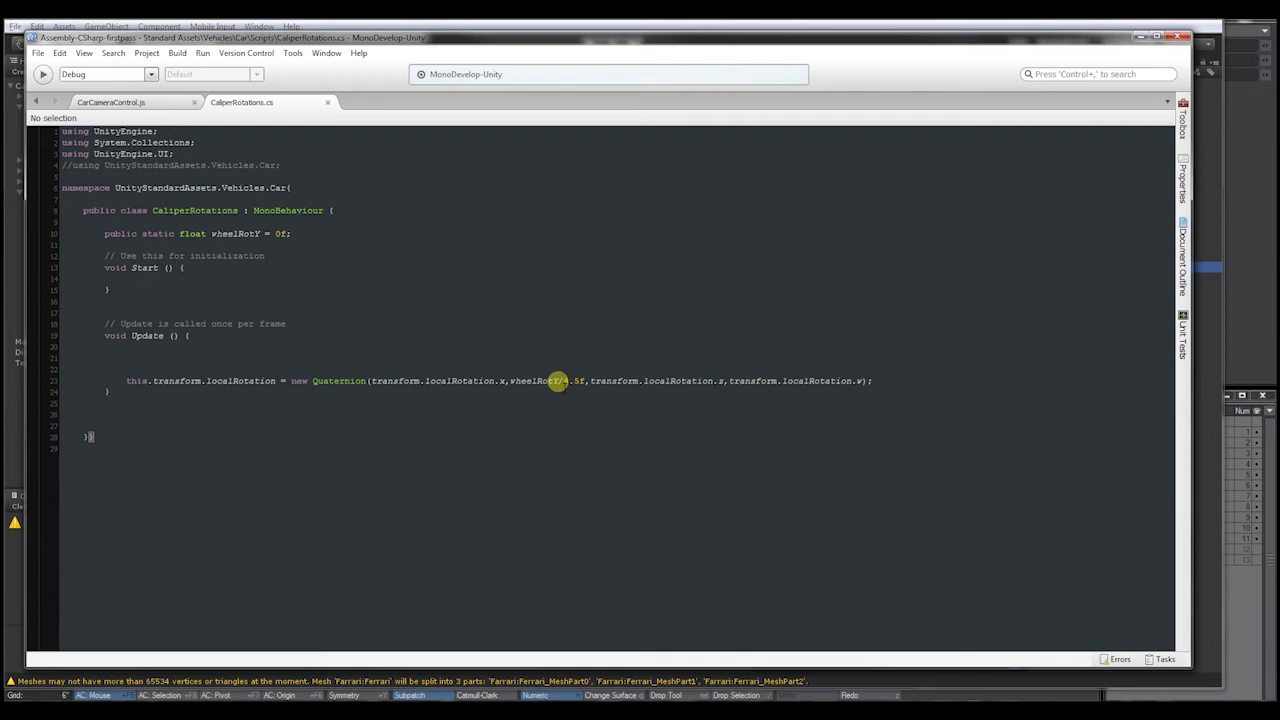
Step: Examine the wheelRotY/4.5f term of the Quaternion assigned to localRotation in the Update method
{"action": "left_click_drag", "start_coordinate": [511, 381], "coordinate": [557, 381]}
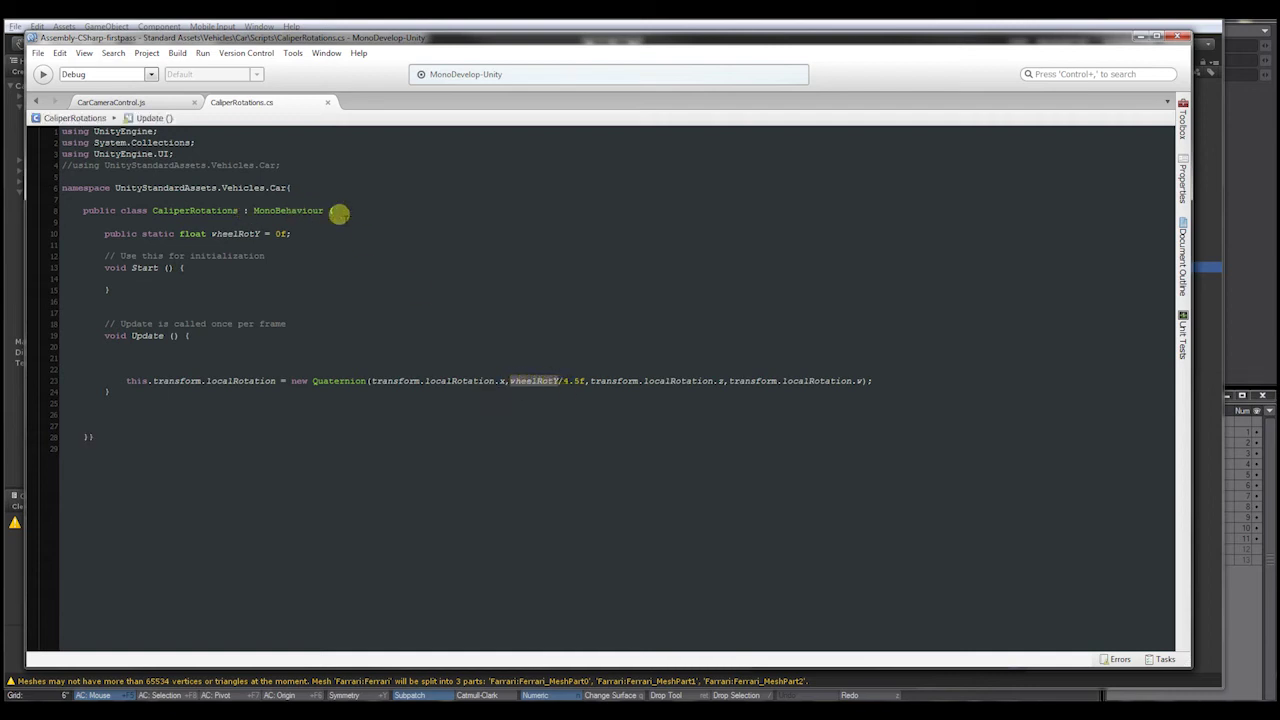
{"action": "double_click", "coordinate": [553, 388]}
{"action": "left_click", "coordinate": [559, 381]}
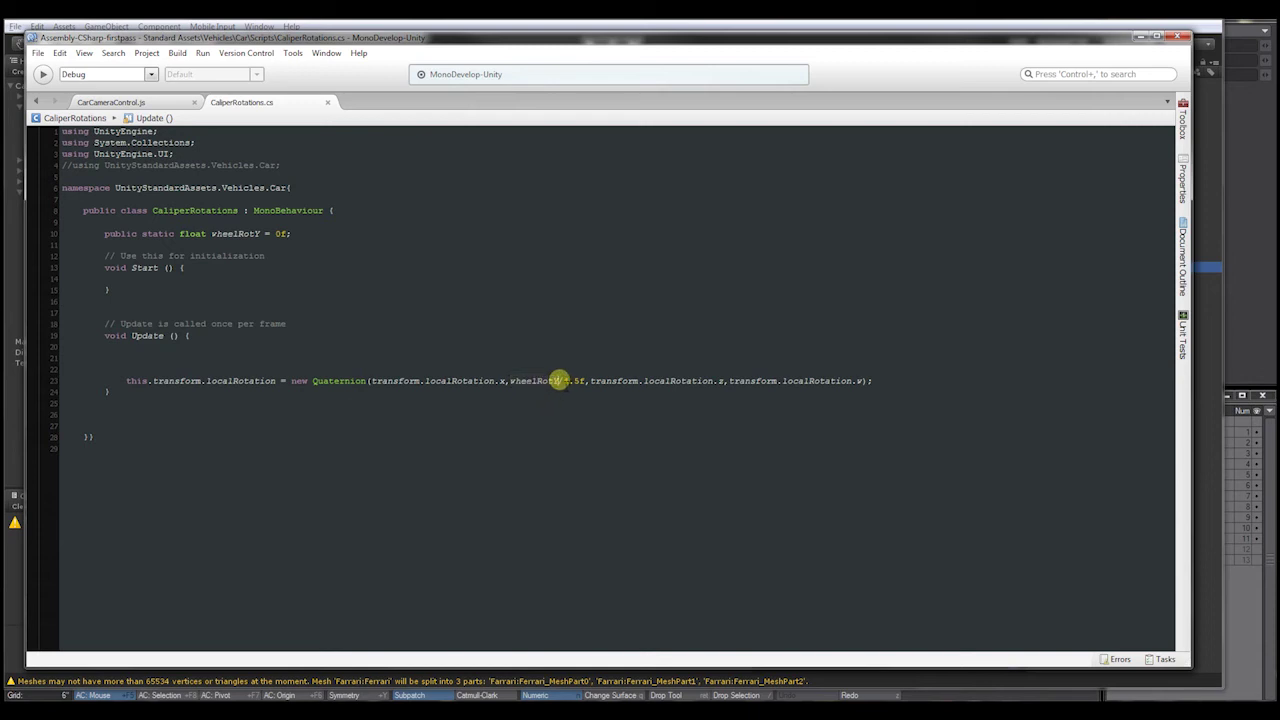
{"action": "left_click_drag", "start_coordinate": [557, 381], "coordinate": [579, 381]}
{"action": "left_click", "coordinate": [584, 381]}
{"action": "left_click_drag", "start_coordinate": [682, 40], "coordinate": [676, 41]}
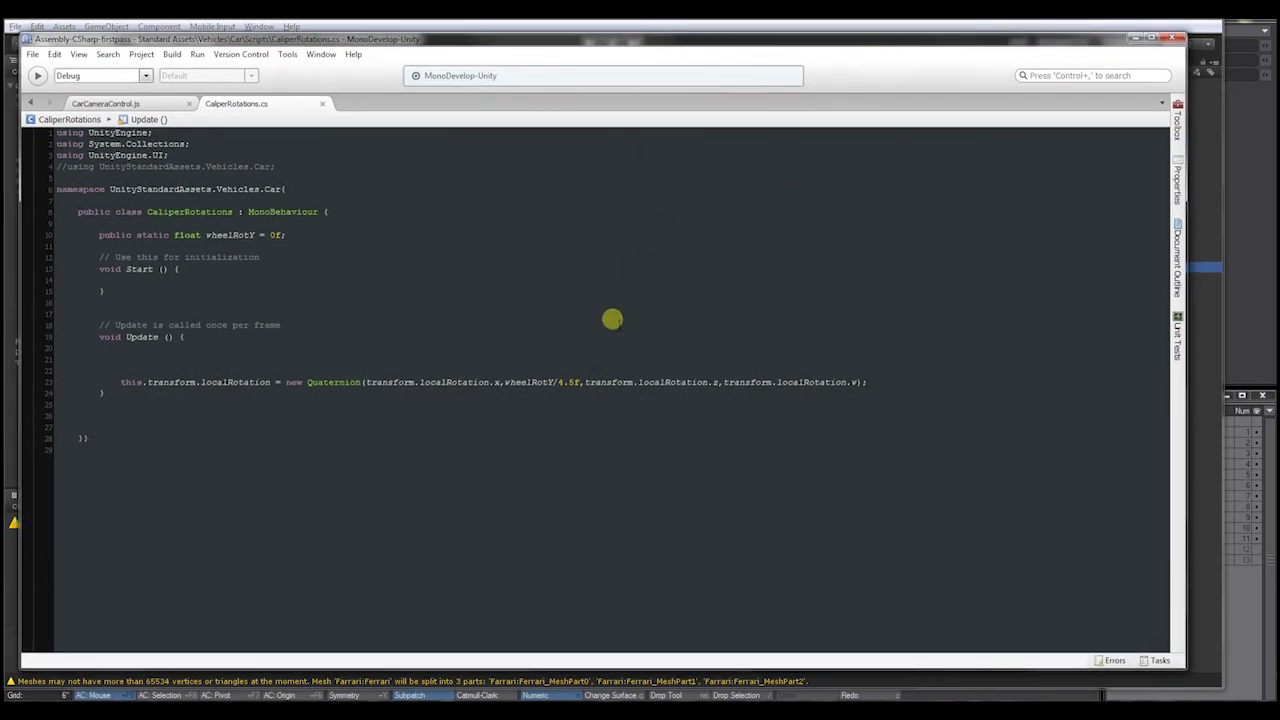
{"action": "left_click_drag", "start_coordinate": [558, 381], "coordinate": [578, 381]}
{"action": "left_click", "coordinate": [578, 382]}
{"action": "left_click_drag", "start_coordinate": [633, 38], "coordinate": [634, 47]}
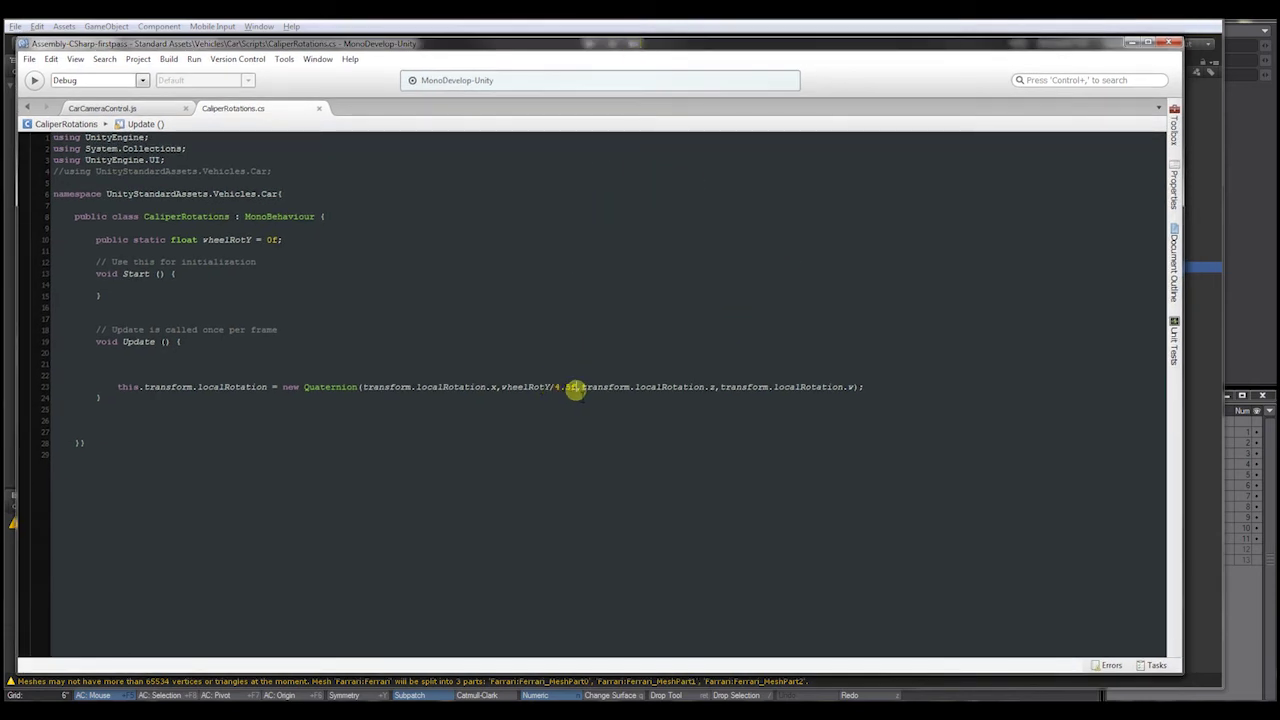
{"action": "left_click", "coordinate": [575, 386]}
{"action": "left_click", "coordinate": [556, 386], "text": "shift"}
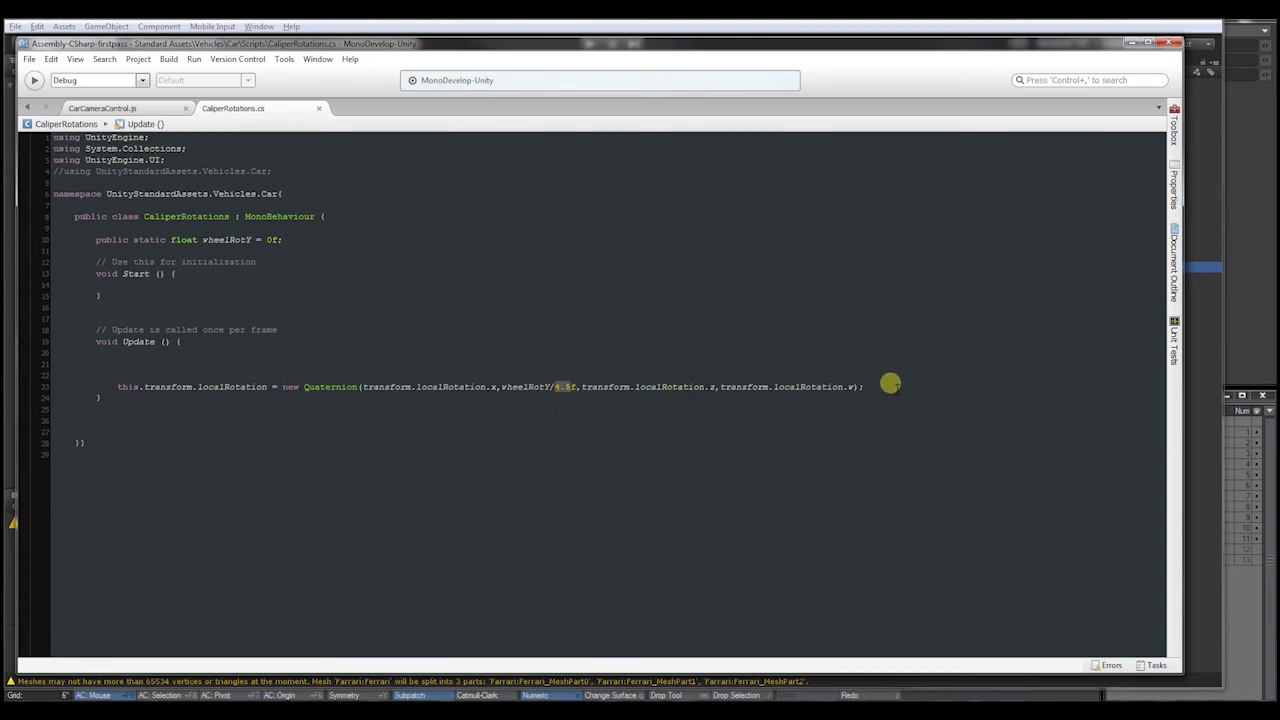
Step: Highlight the 4.5 divisor in the localRotation line of CaliperRotations.cs, and return to the Unity editor
{"action": "left_click", "coordinate": [564, 387]}
{"action": "left_click_drag", "start_coordinate": [554, 387], "coordinate": [570, 386]}
{"action": "left_click", "coordinate": [1049, 31]}
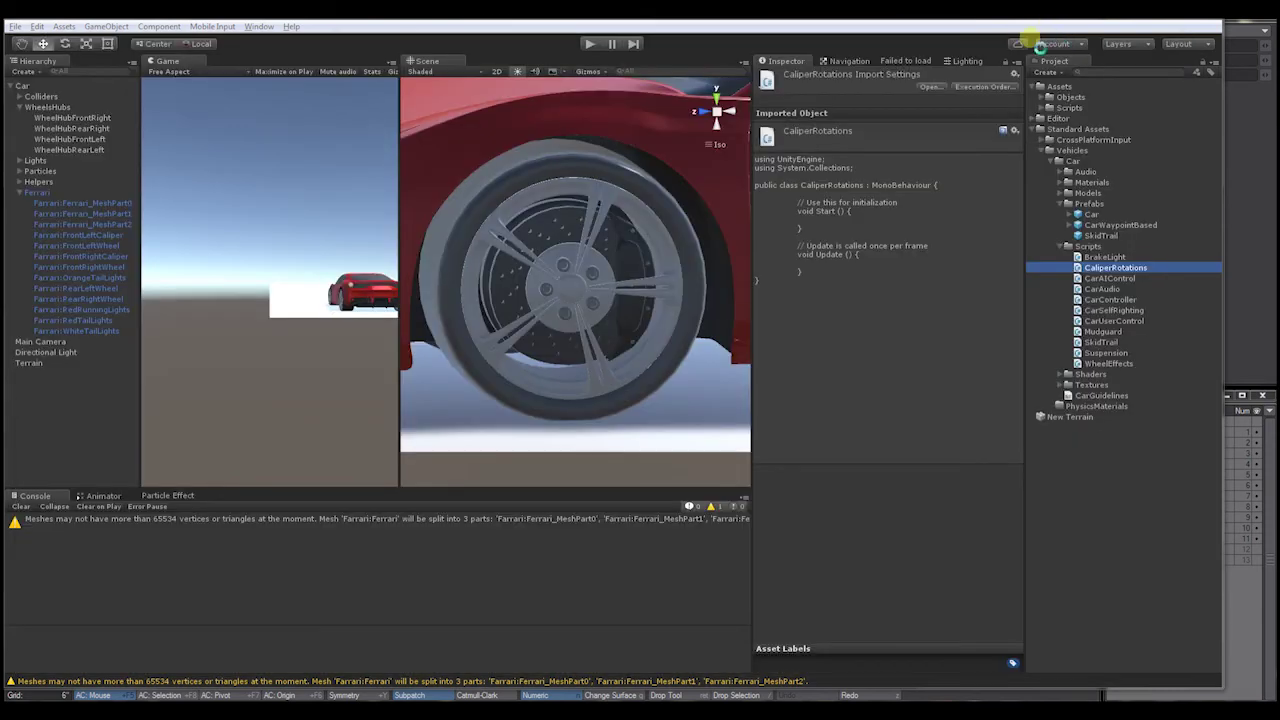
Step: Open the CarController script and insert CaliperRotations.wheelRotY = steering; below the handbrake clamp line in the Move method
{"action": "double_click", "coordinate": [1090, 299]}
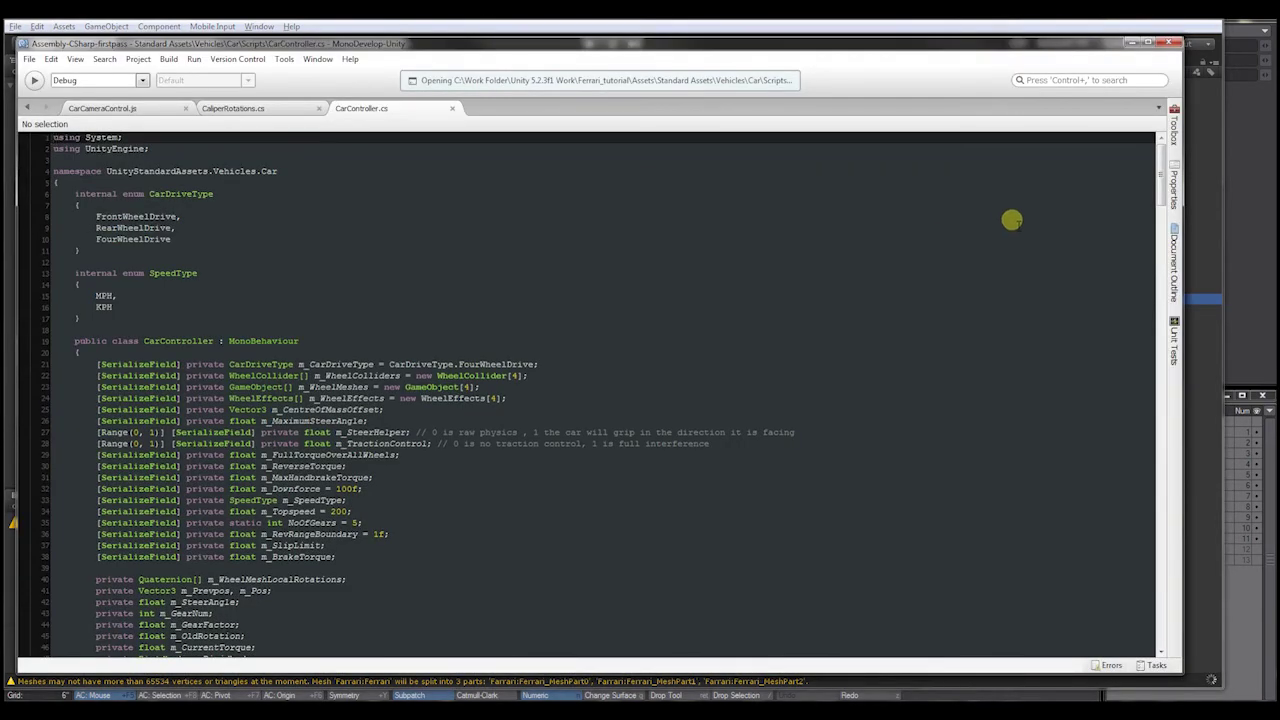
{"action": "left_click_drag", "start_coordinate": [1160, 178], "coordinate": [1153, 331]}
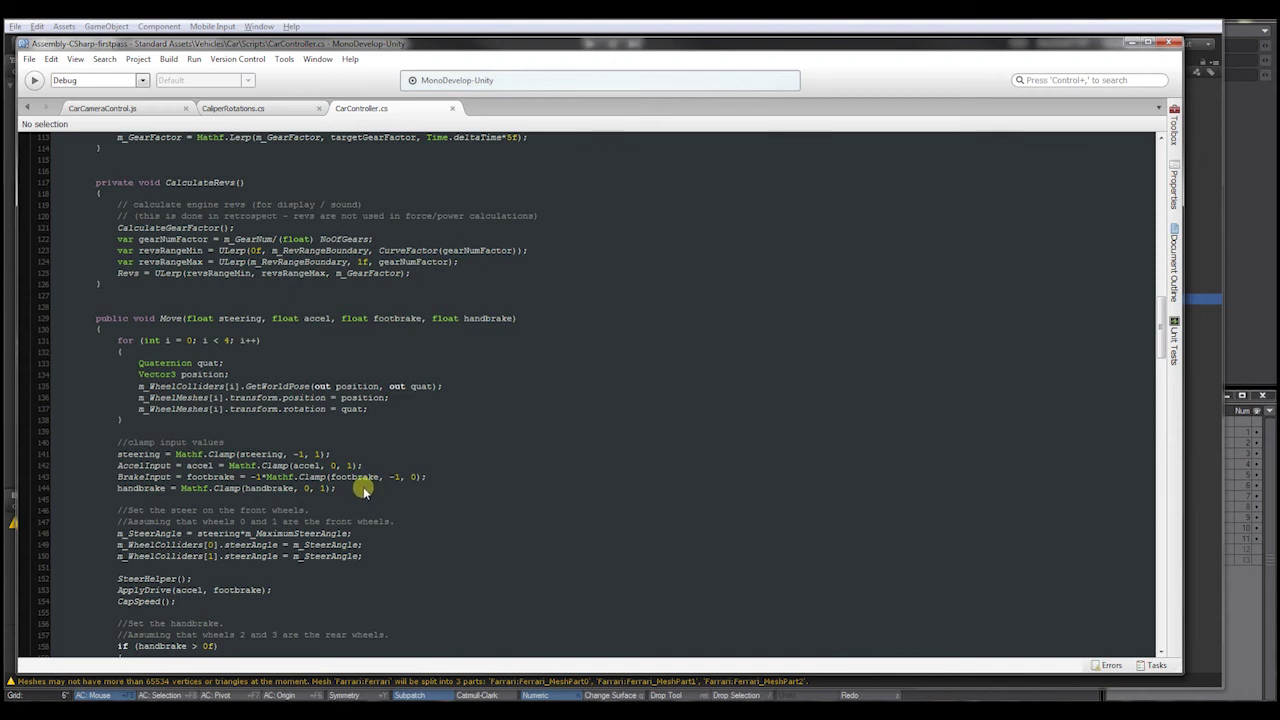
{"action": "left_click", "coordinate": [365, 555]}
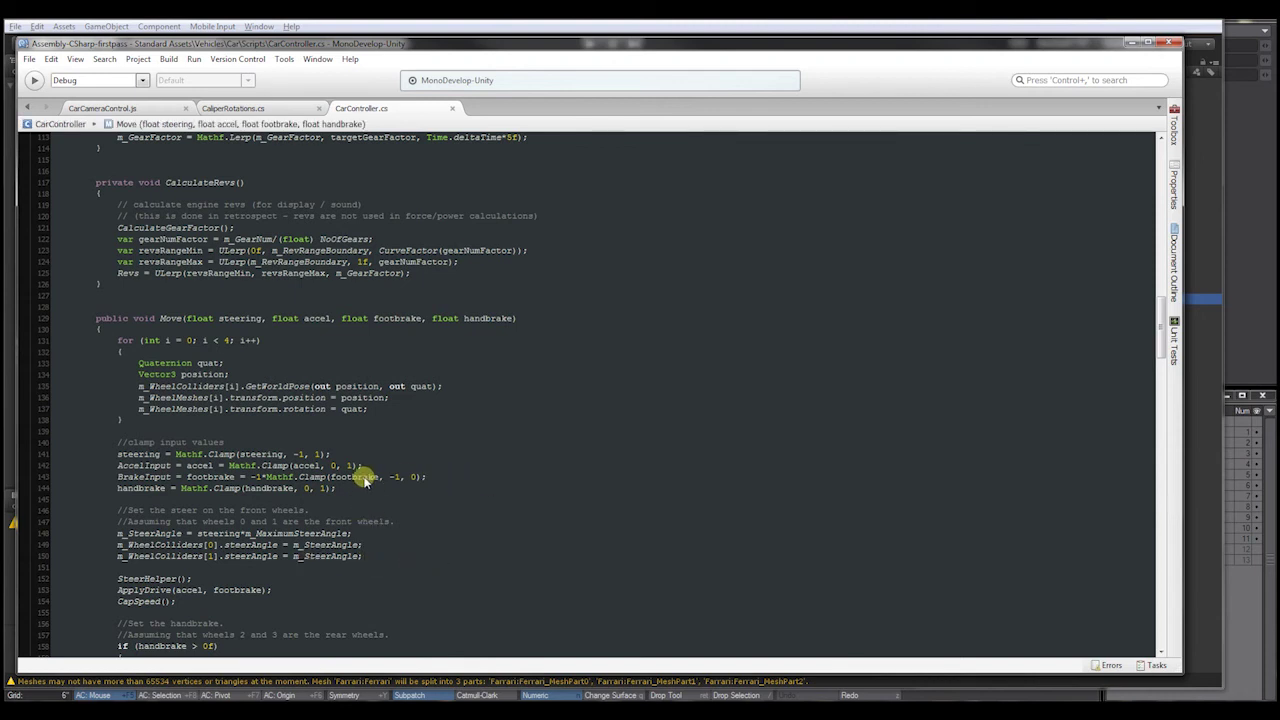
{"action": "left_click_drag", "start_coordinate": [1164, 336], "coordinate": [1162, 347]}
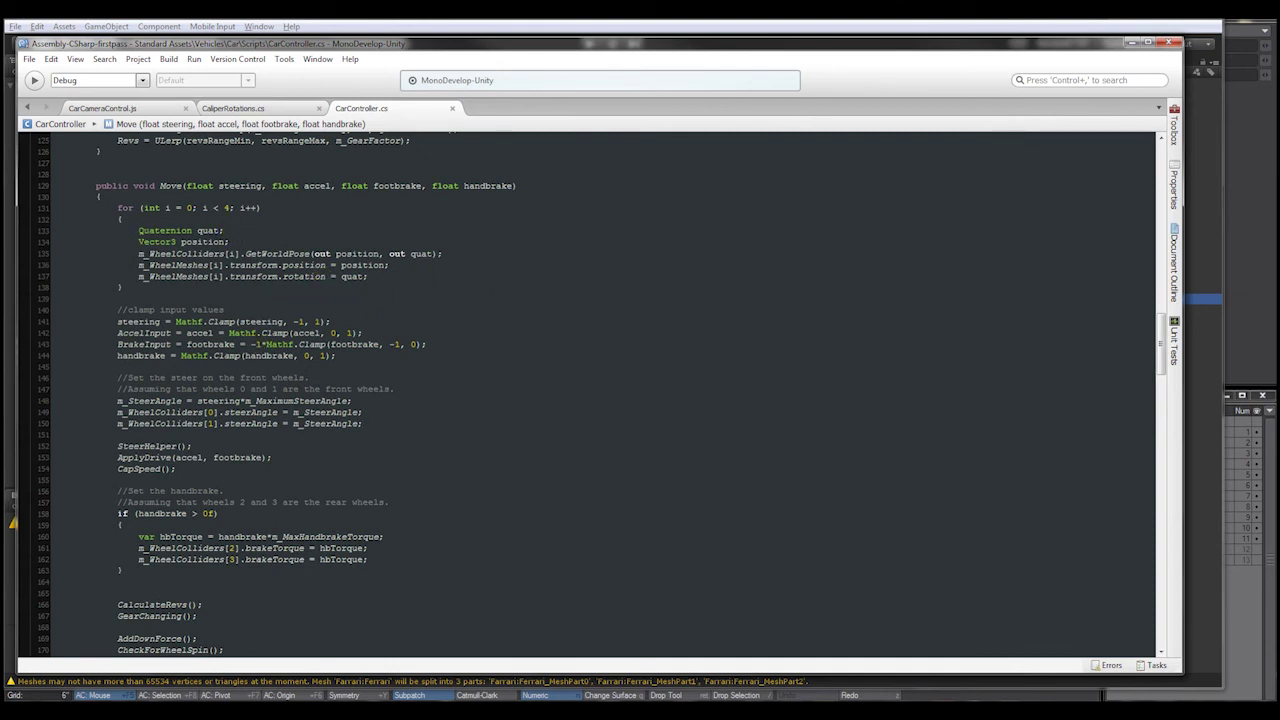
{"action": "key", "text": "Return"}
{"action": "key", "text": "Return"}
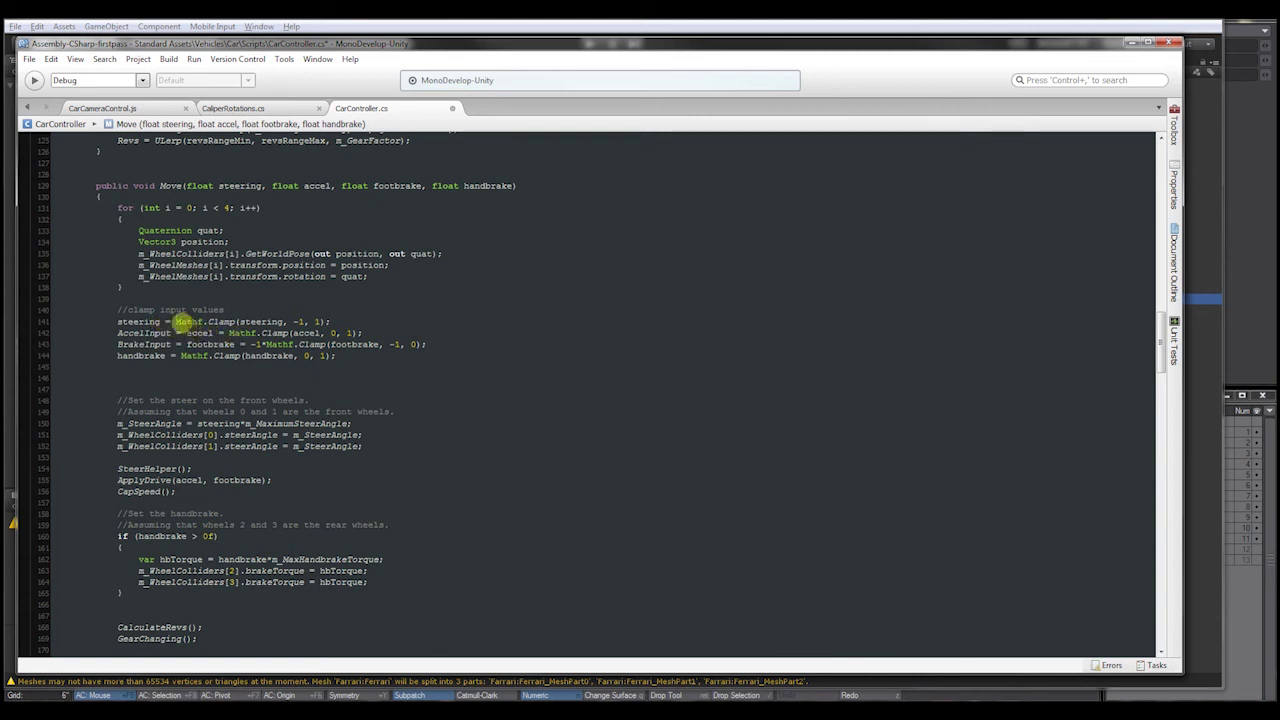
{"action": "key", "text": "ctrl+v"}
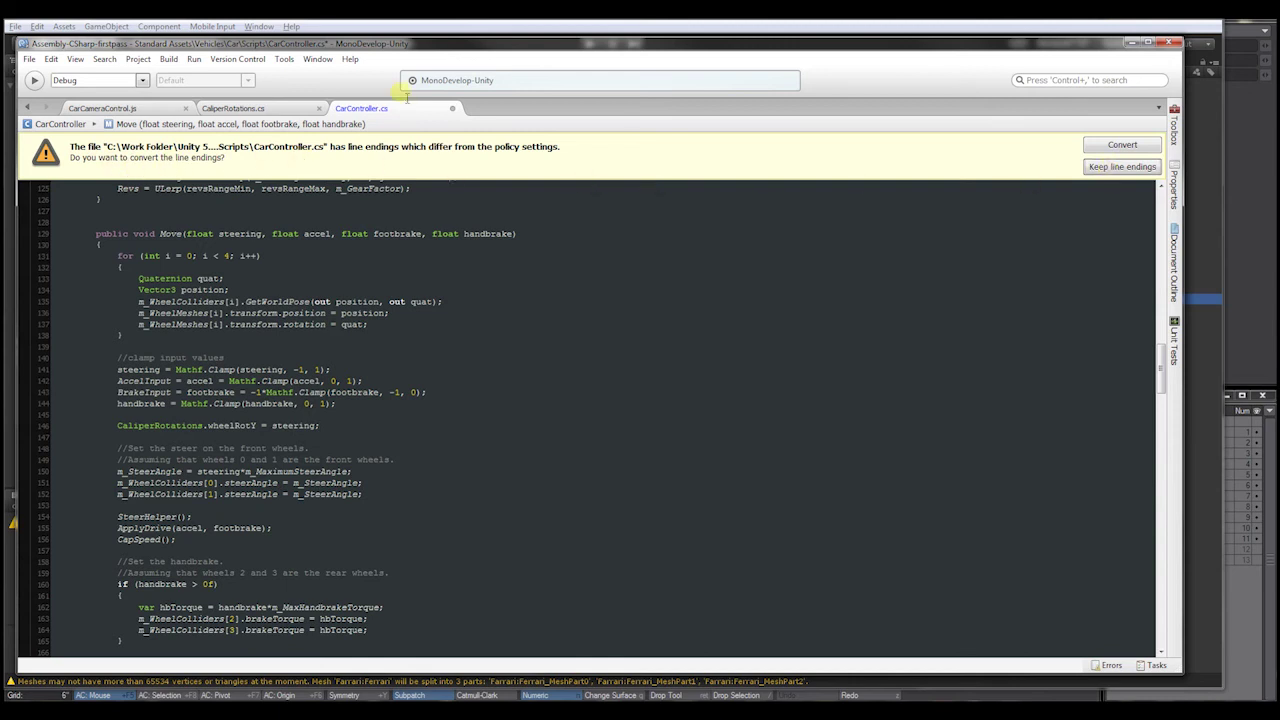
Step: Try to save the edited CarController.cs script
{"action": "left_click_drag", "start_coordinate": [421, 50], "coordinate": [428, 44]}
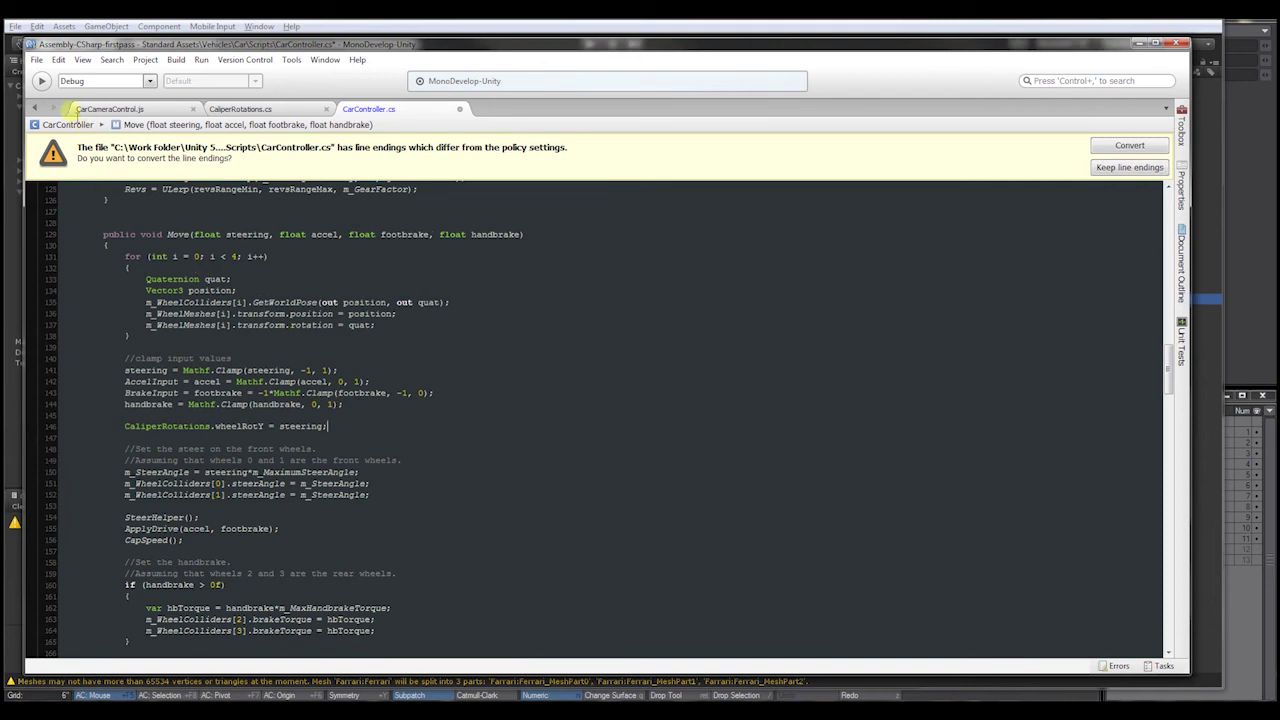
{"action": "left_click", "coordinate": [36, 60]}
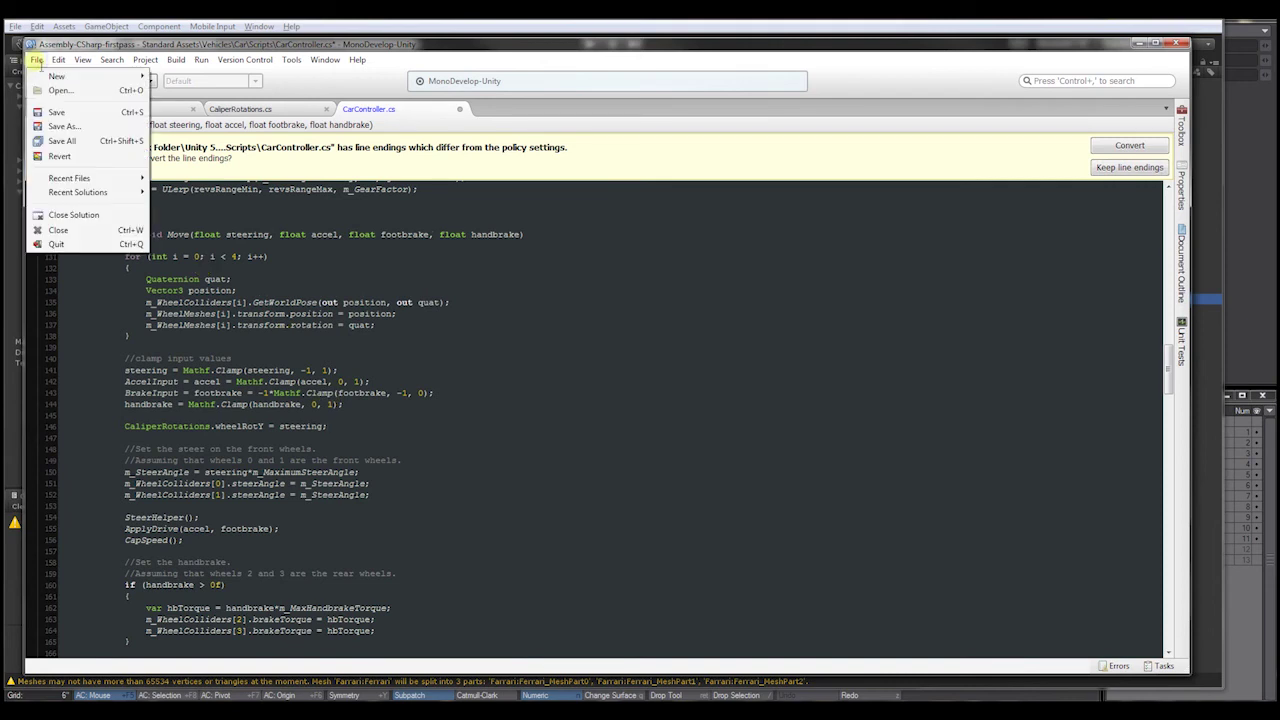
{"action": "left_click", "coordinate": [67, 114]}
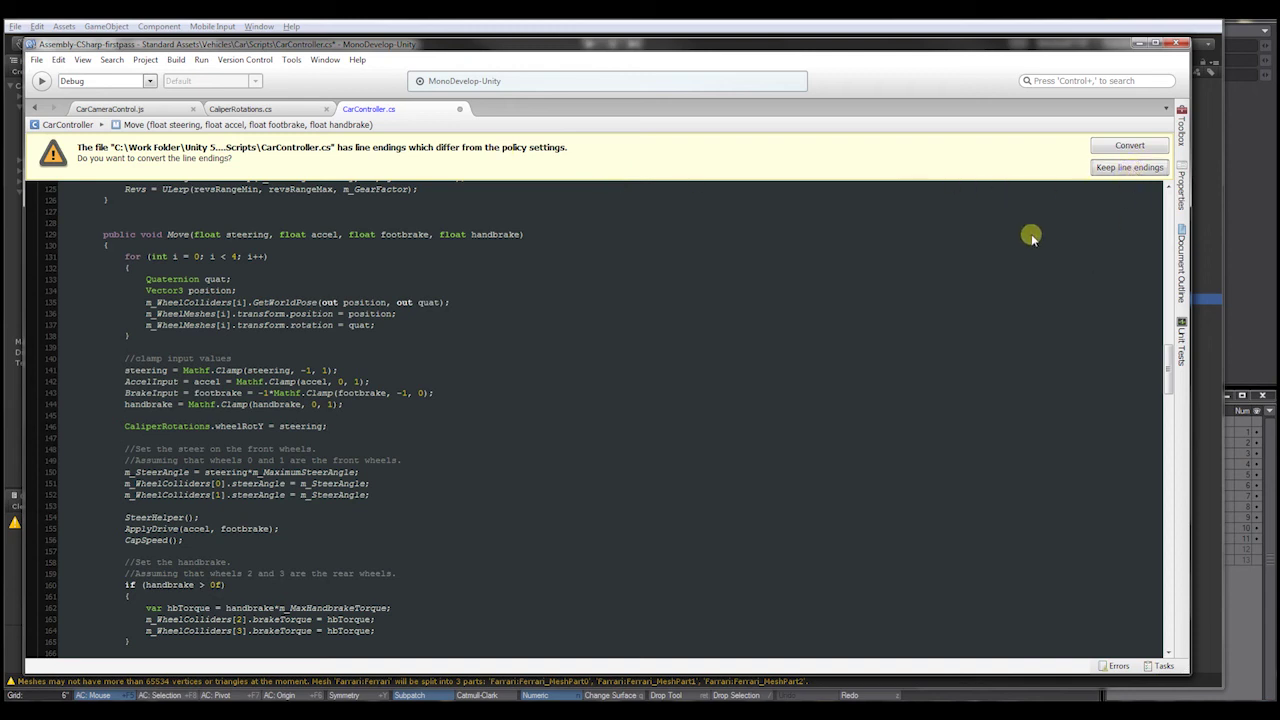
{"action": "left_click_drag", "start_coordinate": [502, 45], "coordinate": [494, 47]}
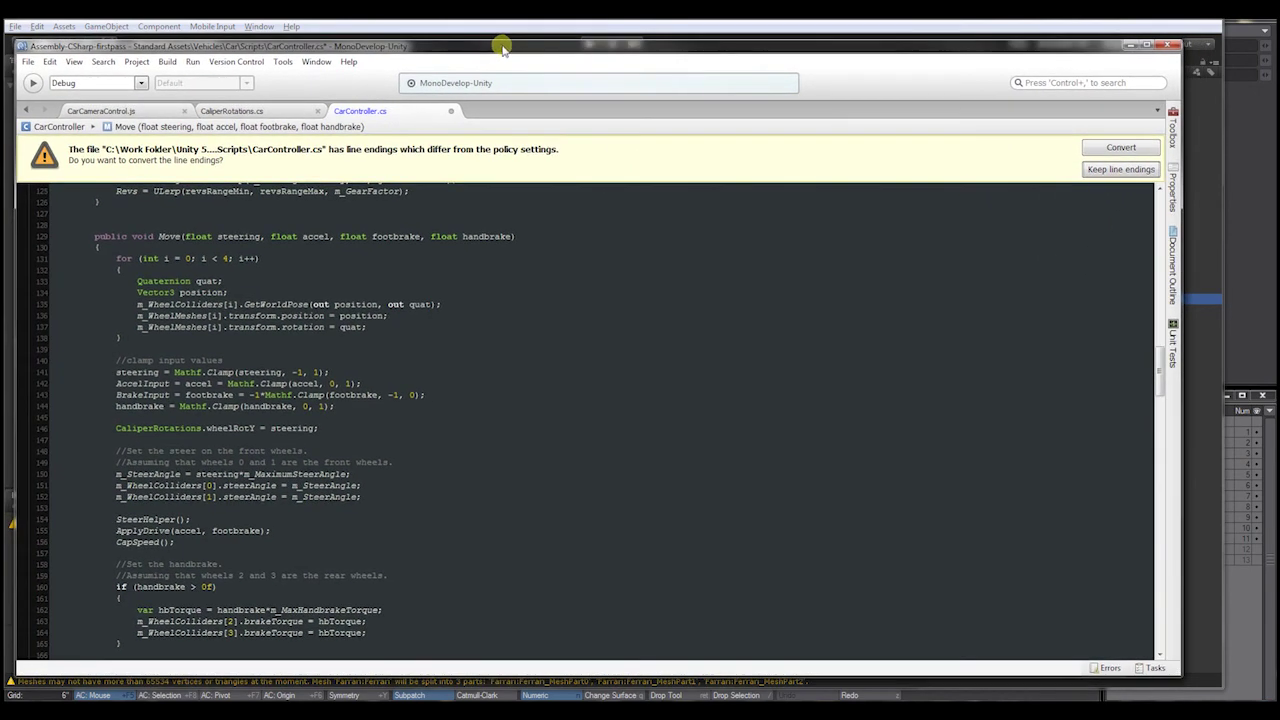
Step: Switch to Unity and save the scene as ferrari in the project's Assets folder
{"action": "left_click", "coordinate": [680, 31]}
{"action": "left_click_drag", "start_coordinate": [608, 294], "coordinate": [688, 317], "text": "alt"}
{"action": "left_click", "coordinate": [15, 26]}
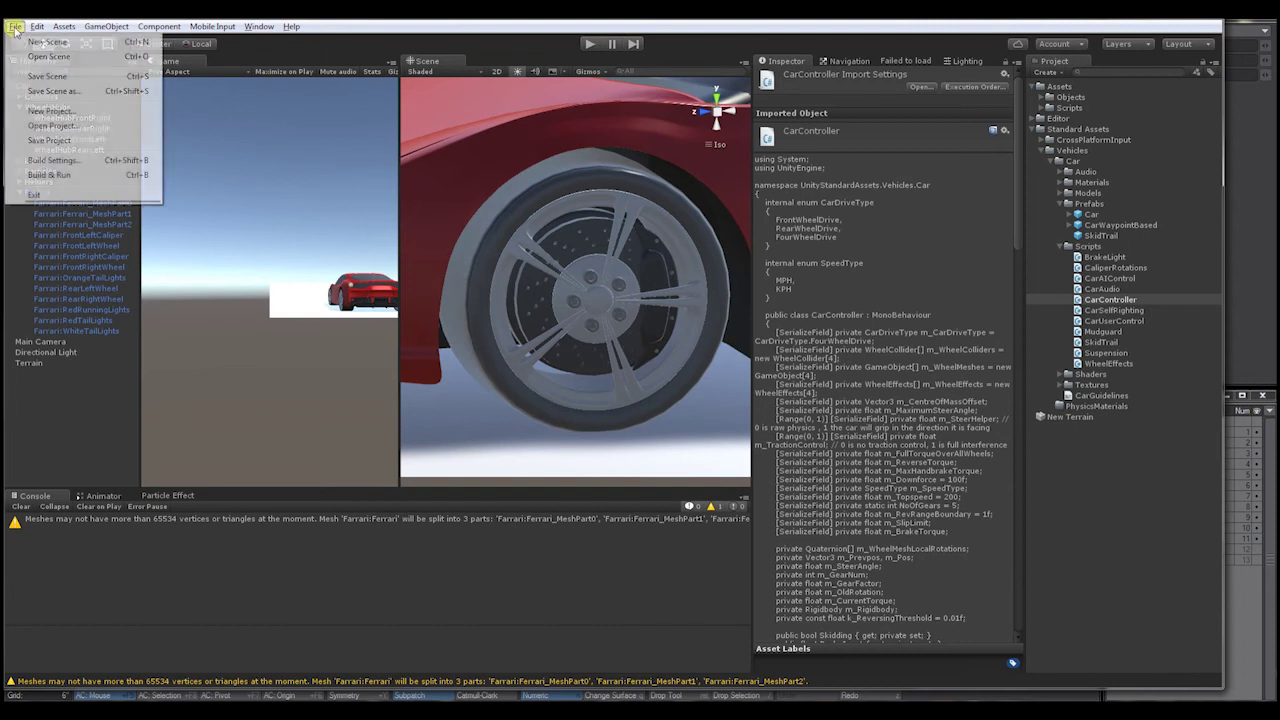
{"action": "left_click", "coordinate": [51, 92]}
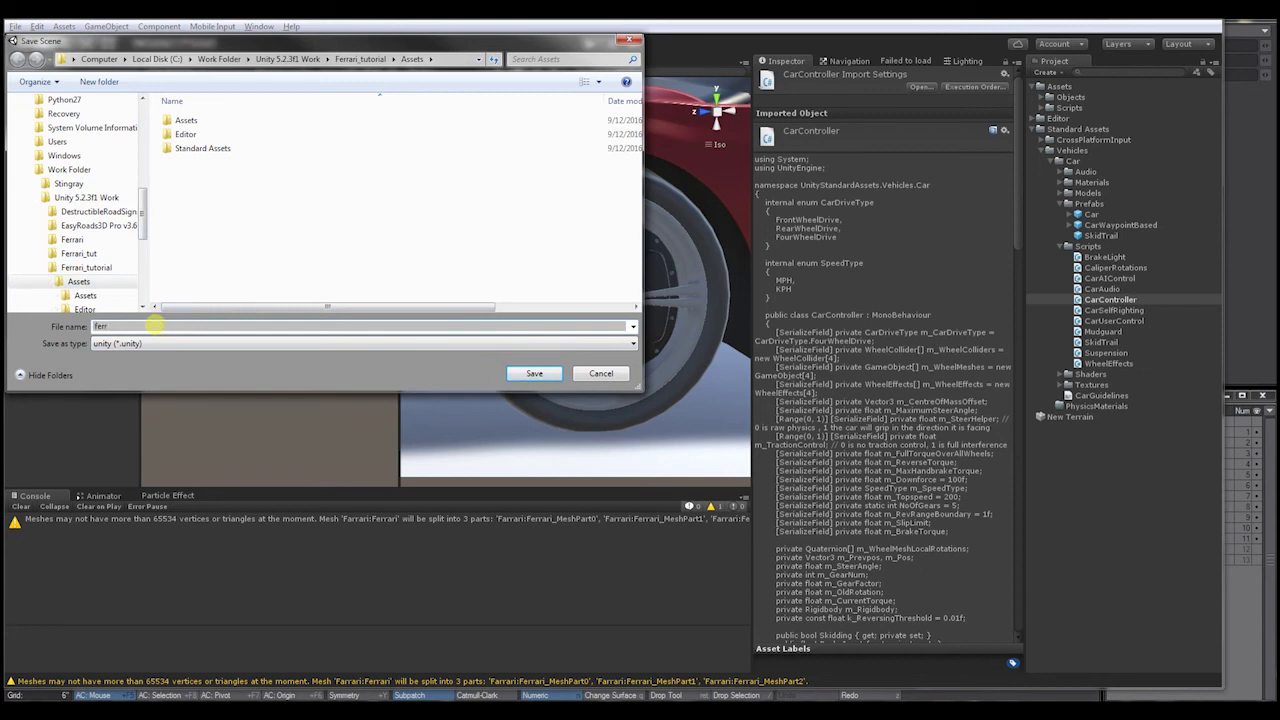
{"action": "key", "text": "Return"}
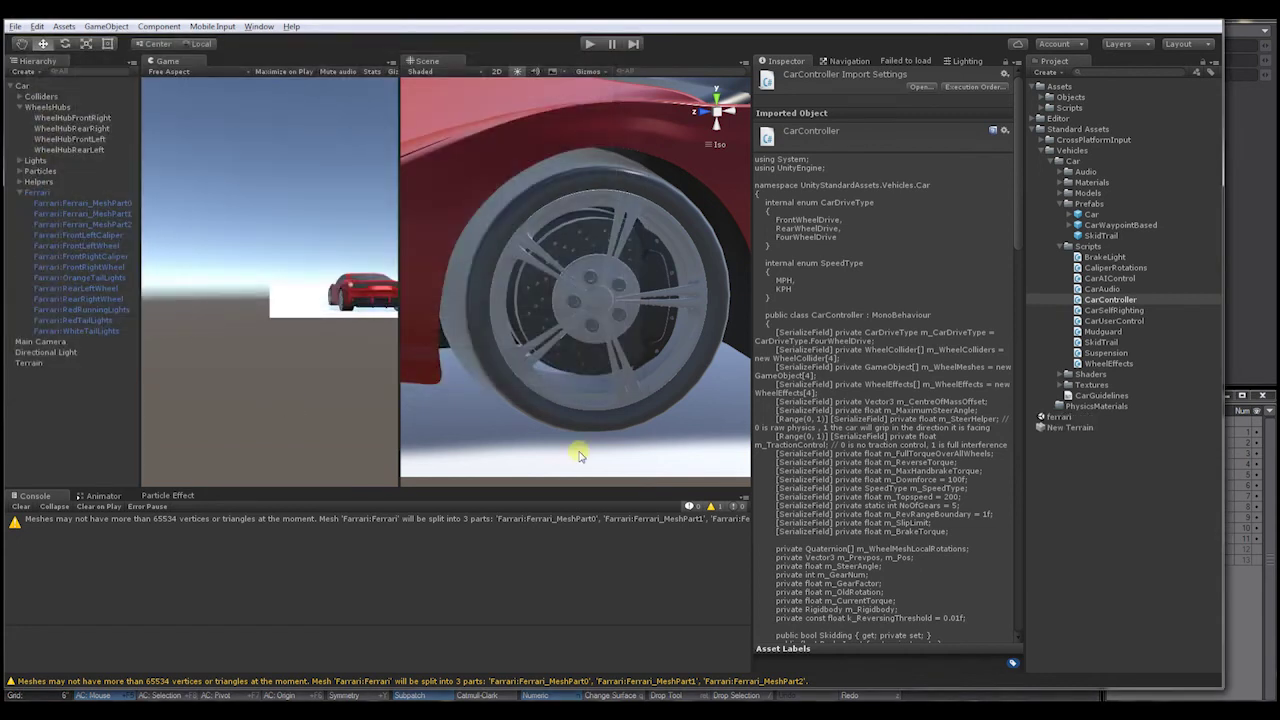
Step: Switch back to MonoDevelop and close CarController.cs, choosing to save its changes
{"action": "key", "text": "alt"}
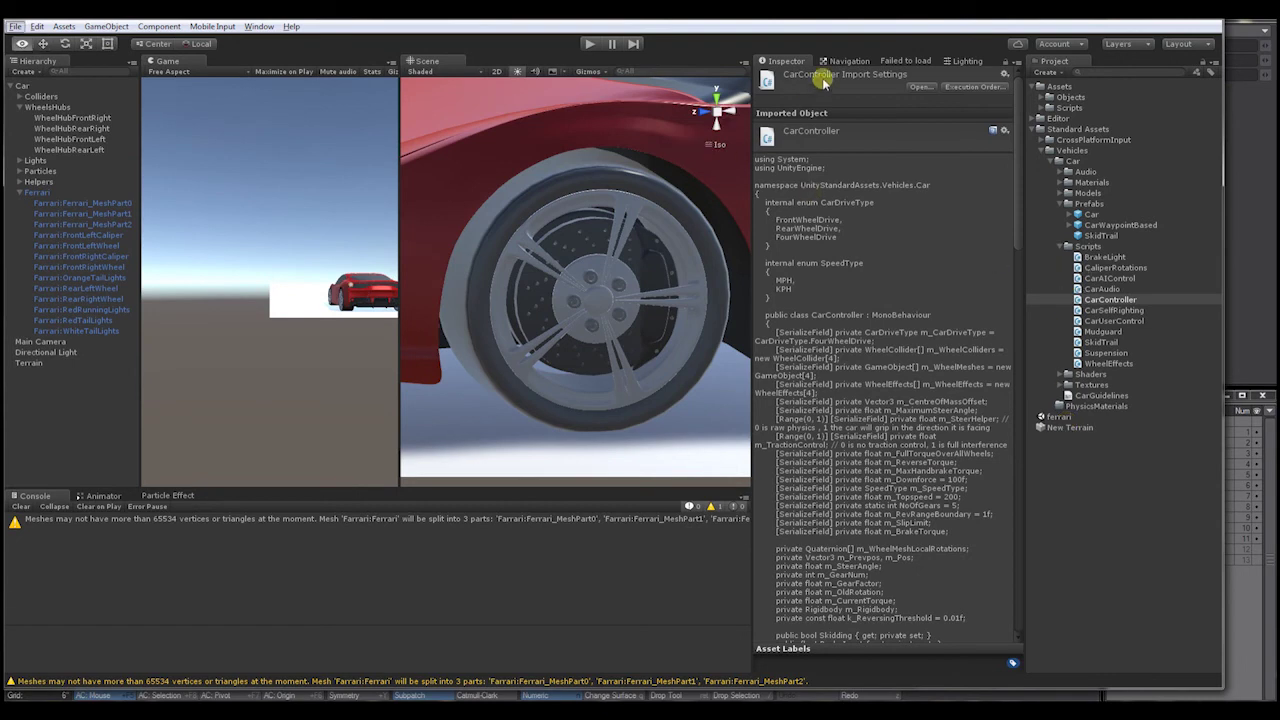
{"action": "key", "text": "alt+Tab"}
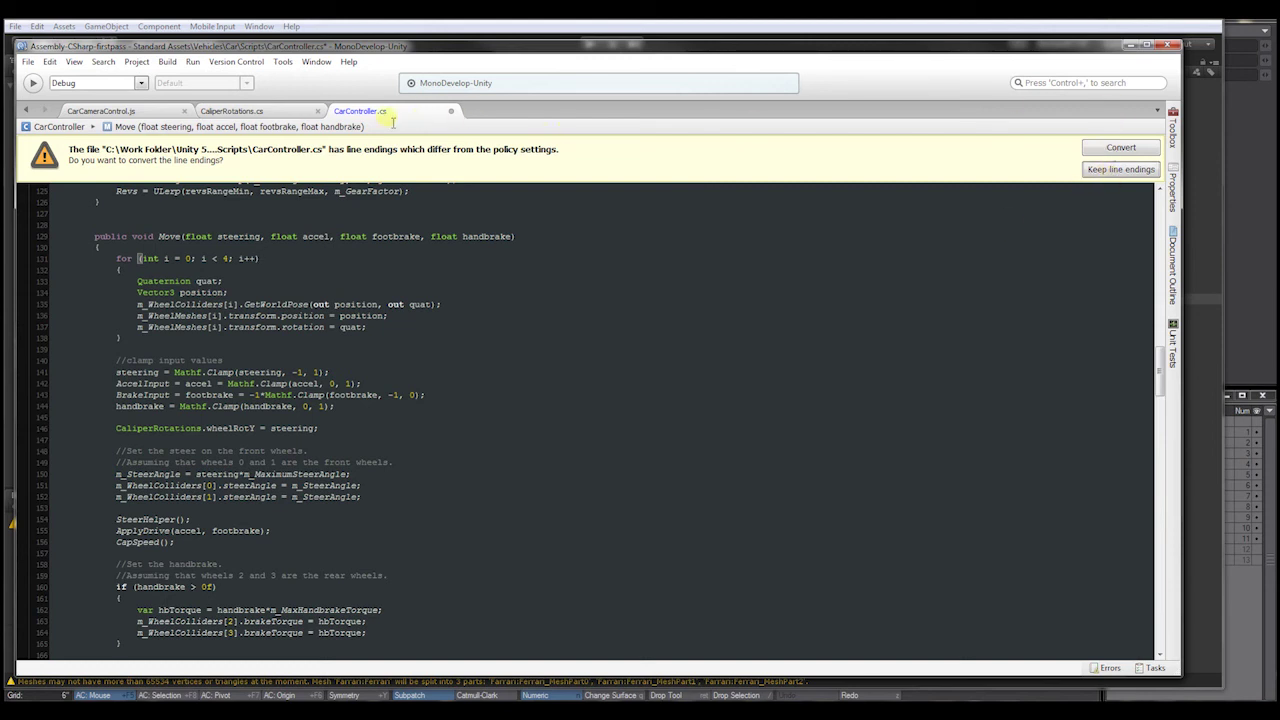
{"action": "left_click", "coordinate": [452, 111]}
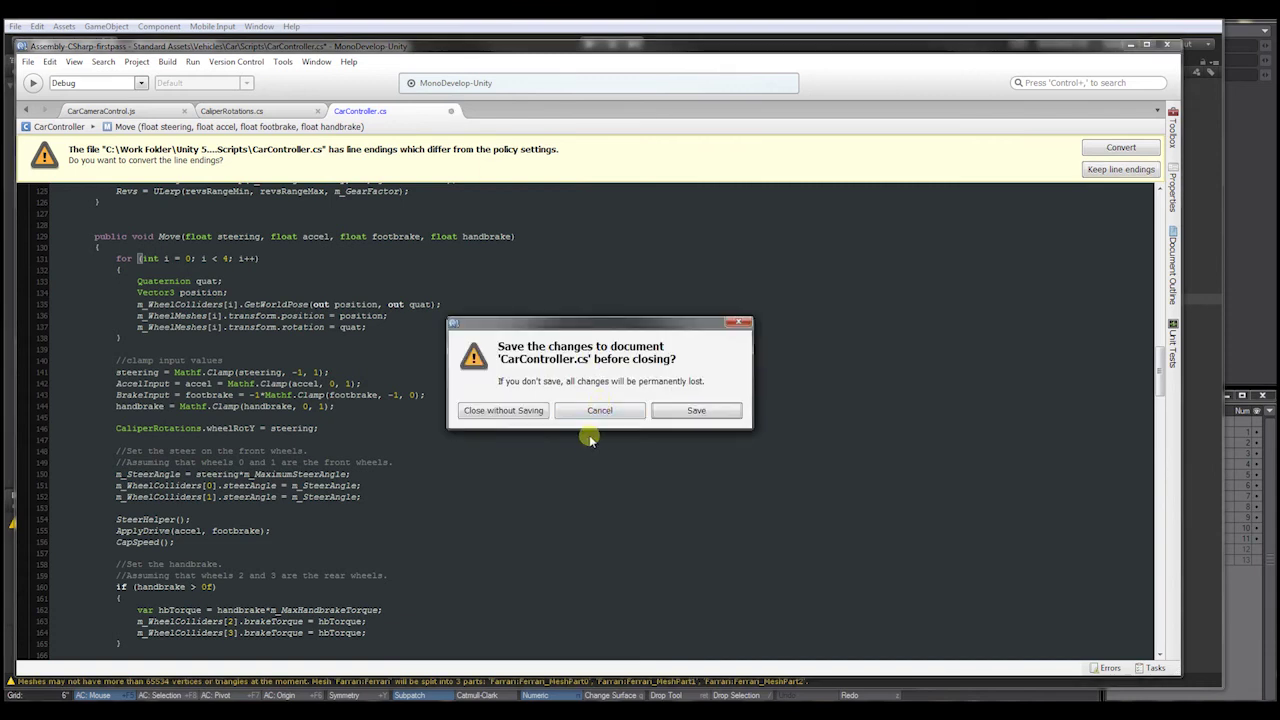
{"action": "left_click", "coordinate": [696, 410]}
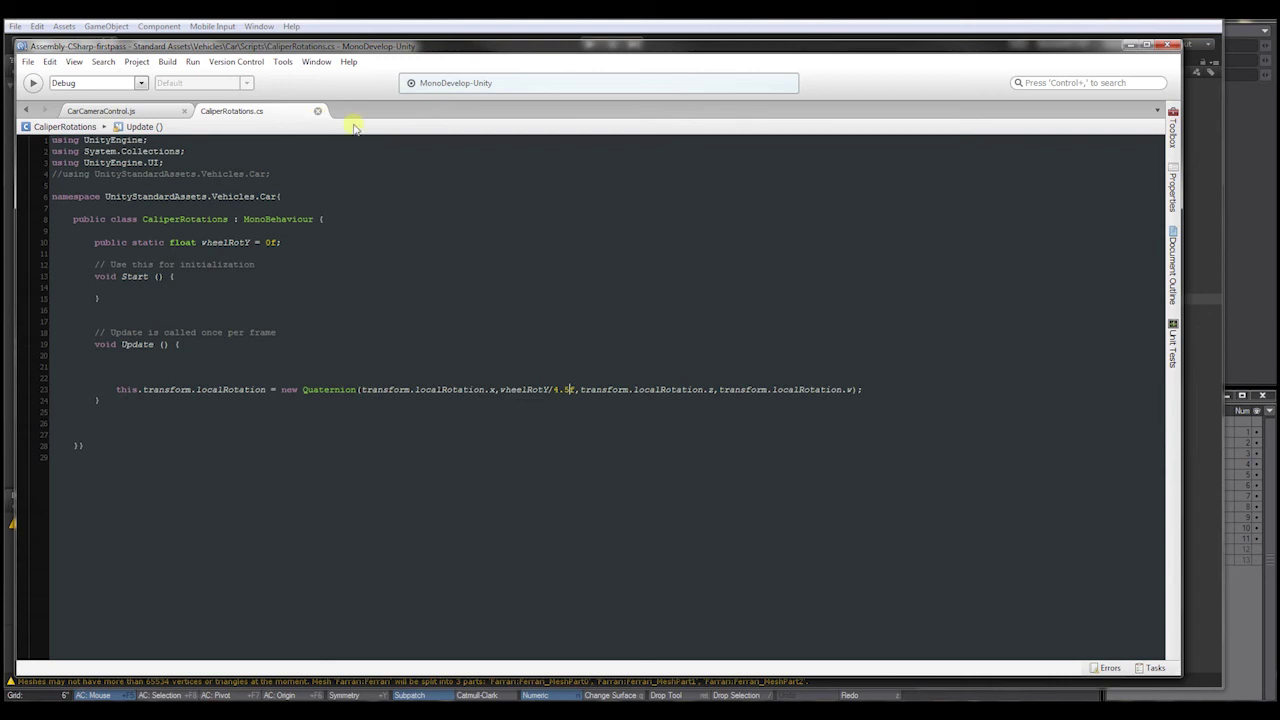
Step: Check in Unity whether the CarController script's Move method contains the added caliper rotation line
{"action": "left_click", "coordinate": [834, 38]}
{"action": "left_click", "coordinate": [1077, 299]}
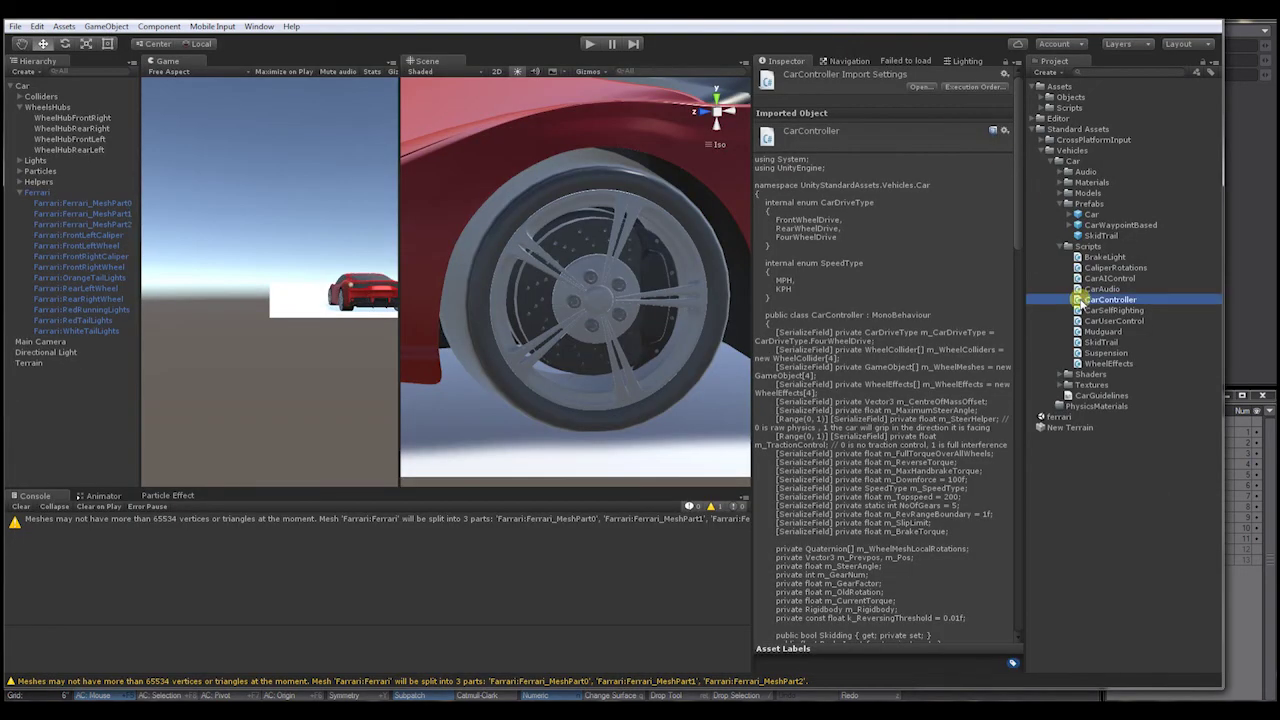
{"action": "left_click_drag", "start_coordinate": [1014, 243], "coordinate": [1057, 563]}
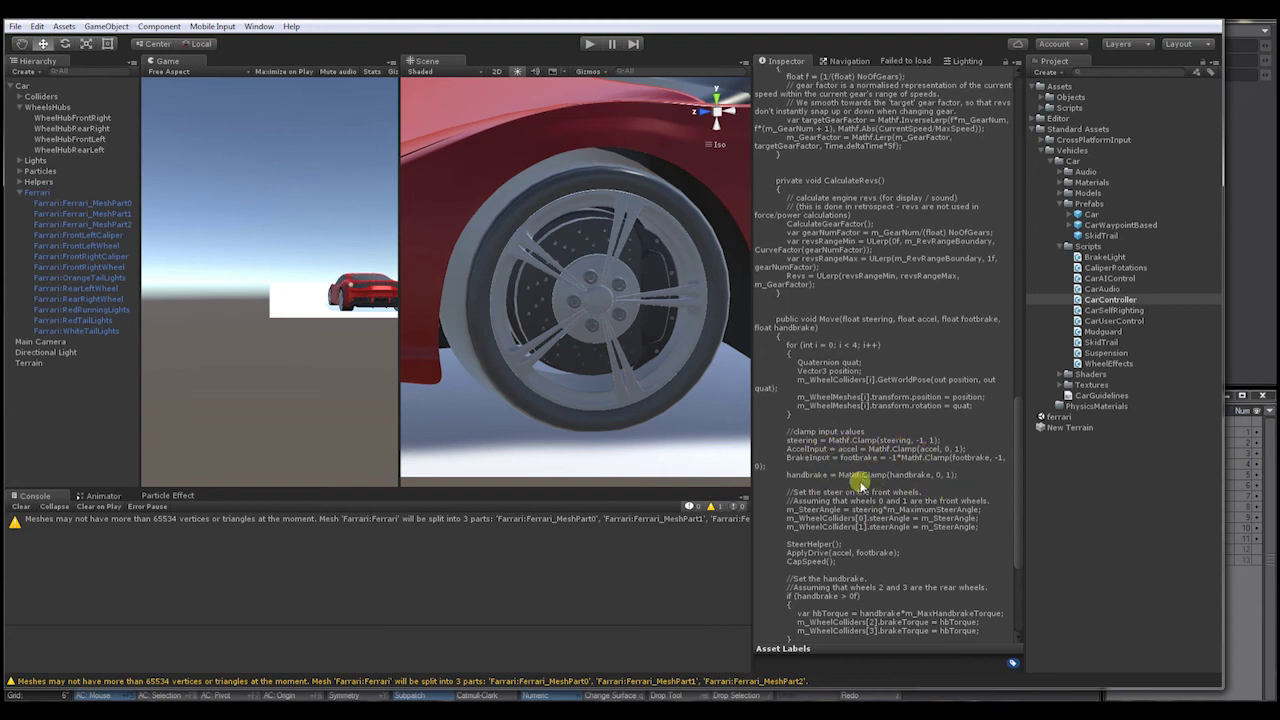
Step: Reopen the original CarController.cs, add CaliperRotations.wheelRotY = steering; below the handbrake clamp in Move, and close it with saving
{"action": "left_click", "coordinate": [1082, 302]}
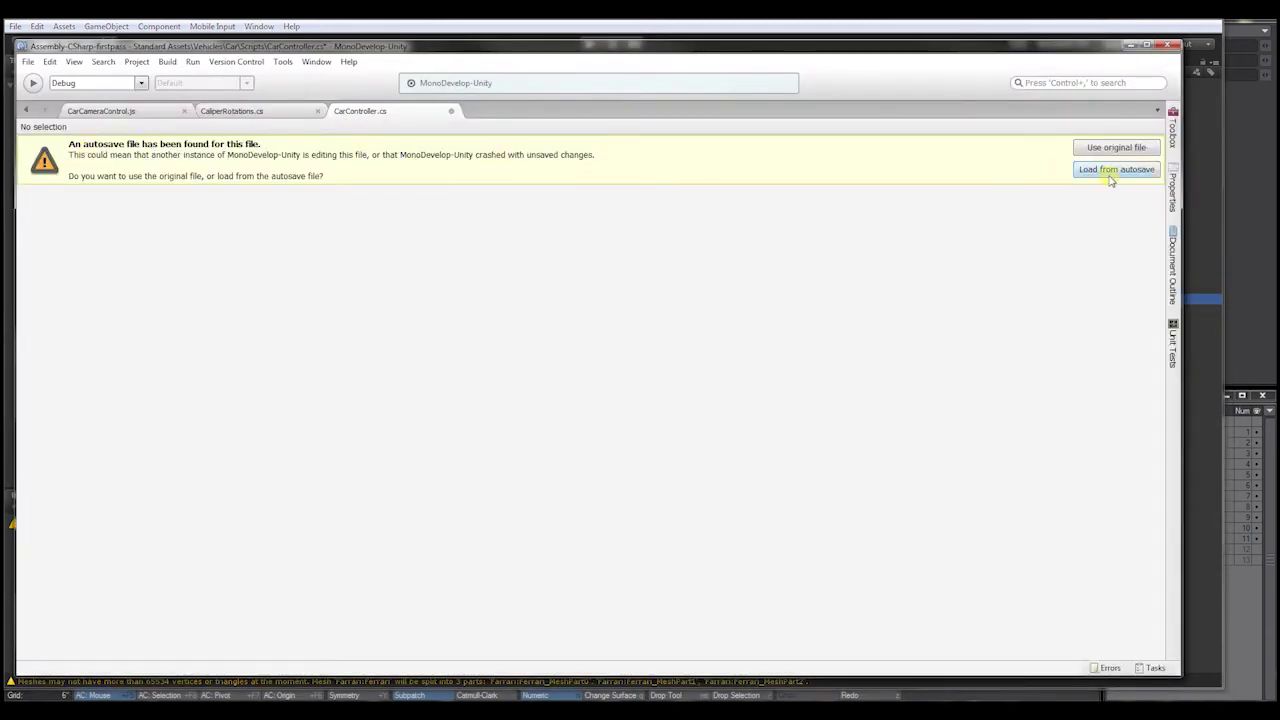
{"action": "left_click", "coordinate": [1113, 150]}
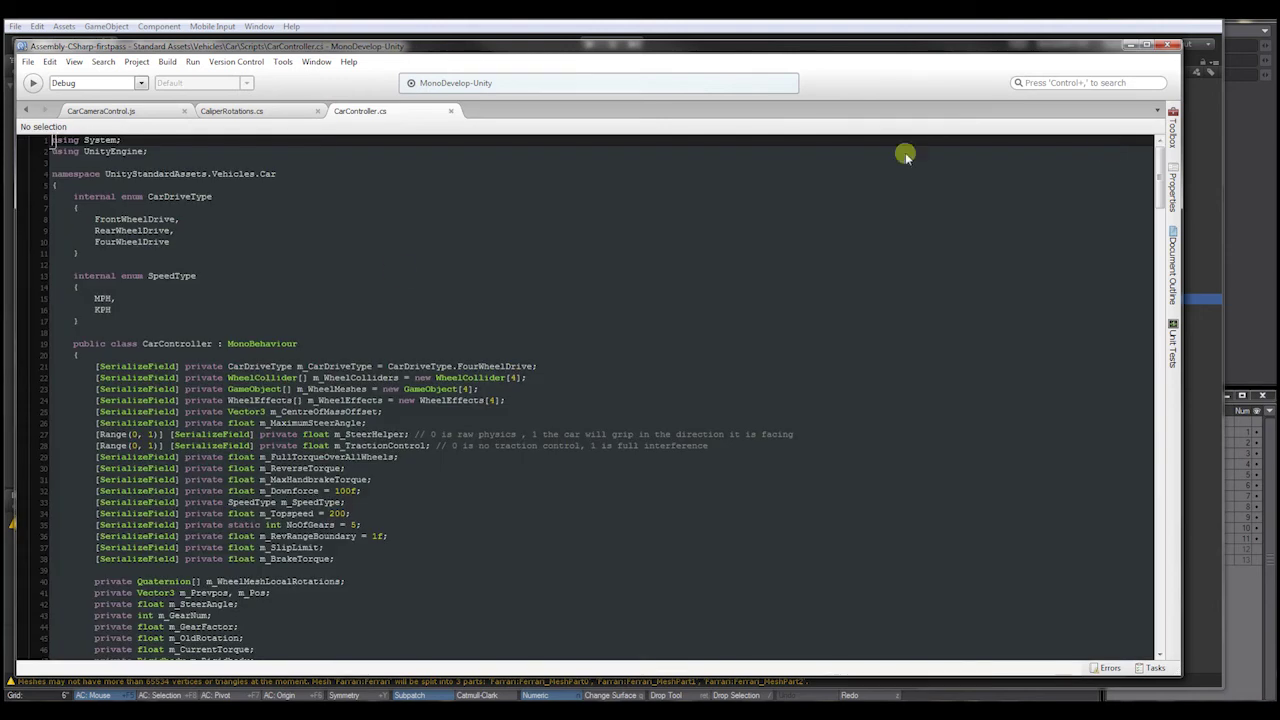
{"action": "left_click_drag", "start_coordinate": [1157, 186], "coordinate": [1170, 353]}
{"action": "left_click", "coordinate": [353, 346]}
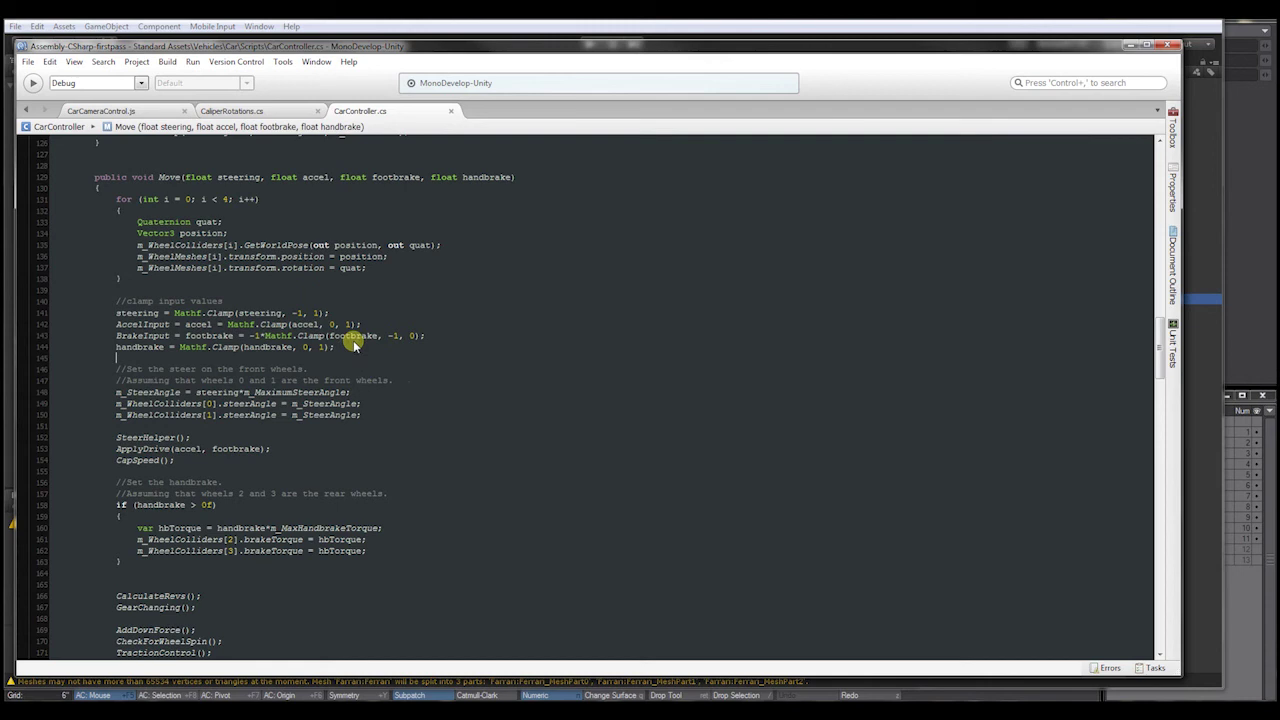
{"action": "key", "text": "Return"}
{"action": "key", "text": "Return"}
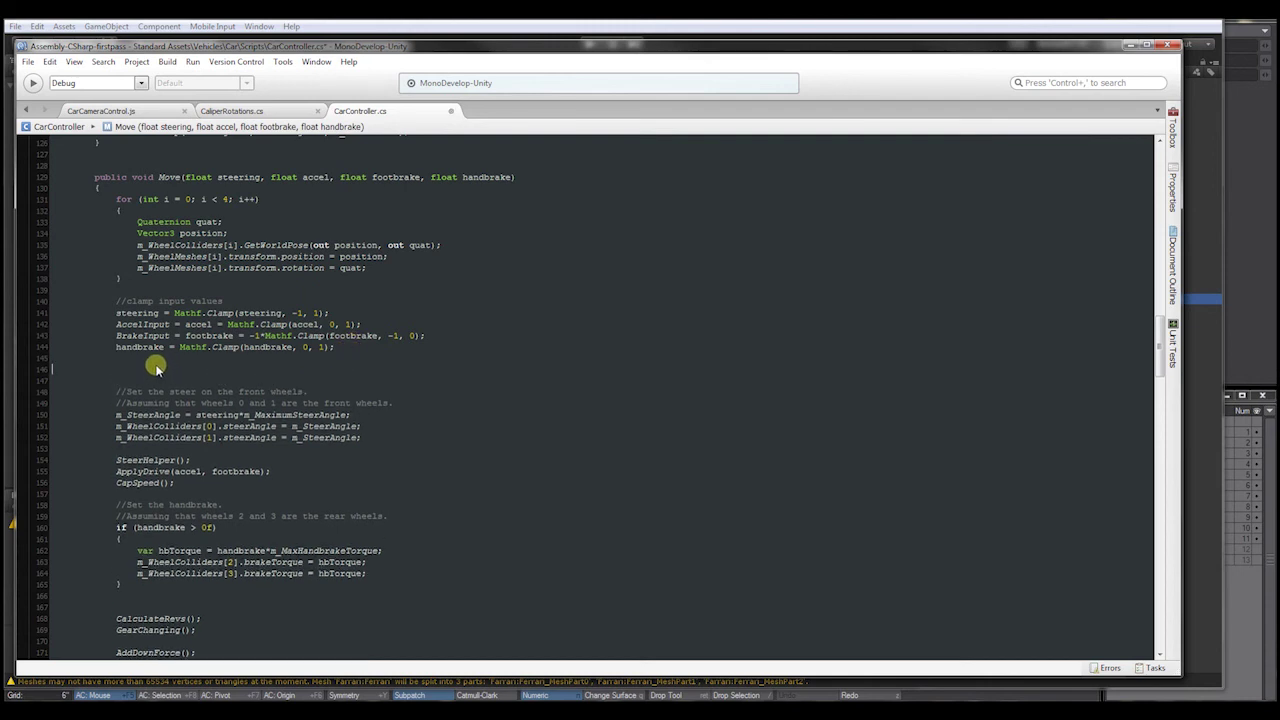
{"action": "type", "text": "CaliperRotations.wheelRotY = steering;"}
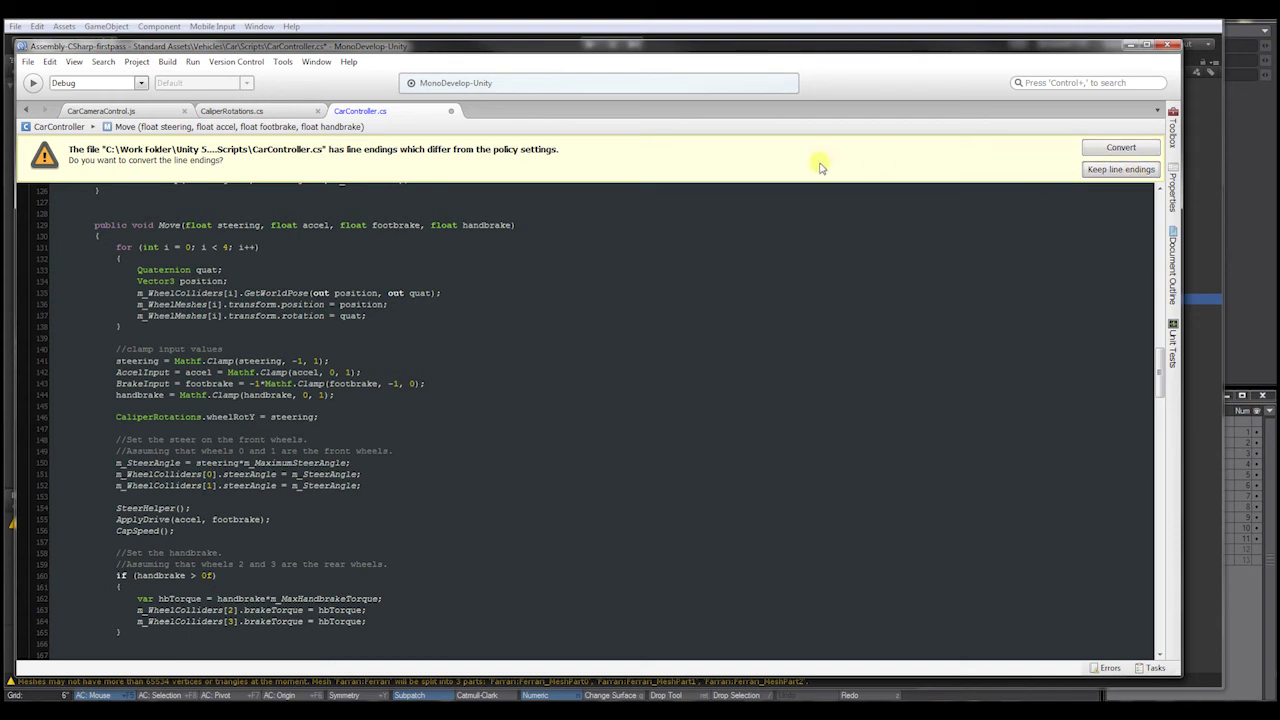
{"action": "left_click", "coordinate": [451, 111]}
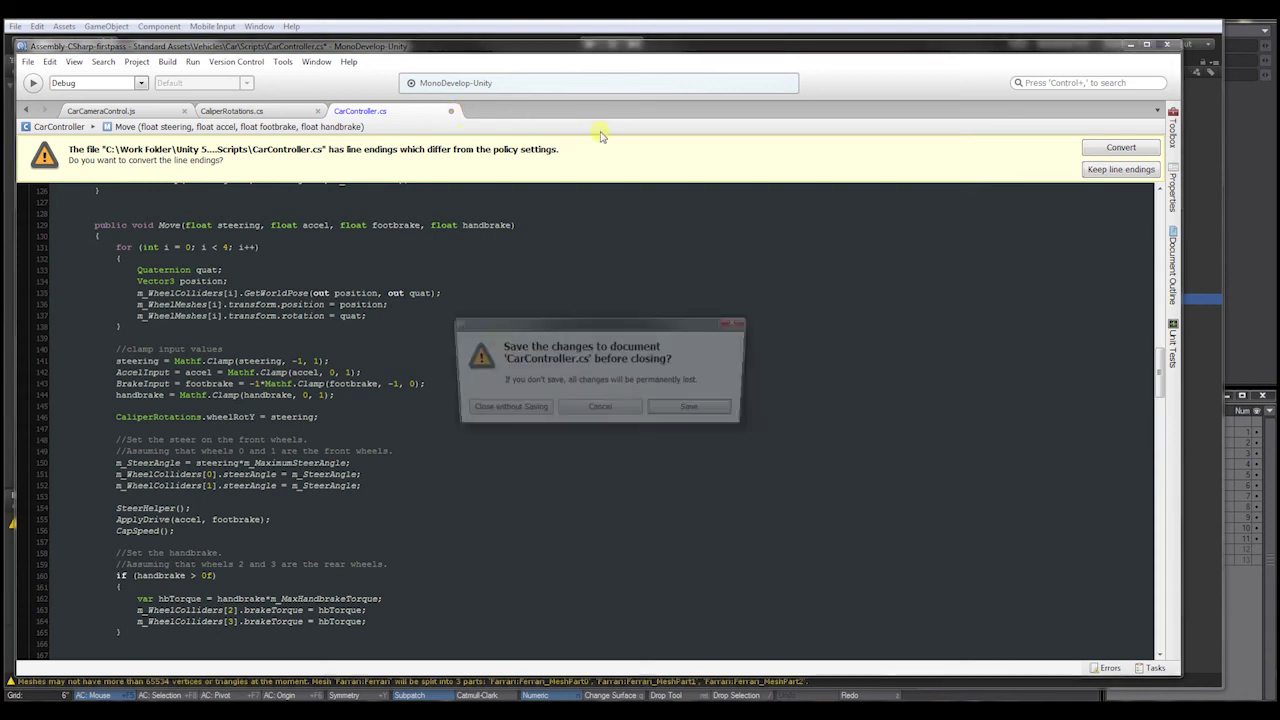
{"action": "left_click", "coordinate": [688, 411]}
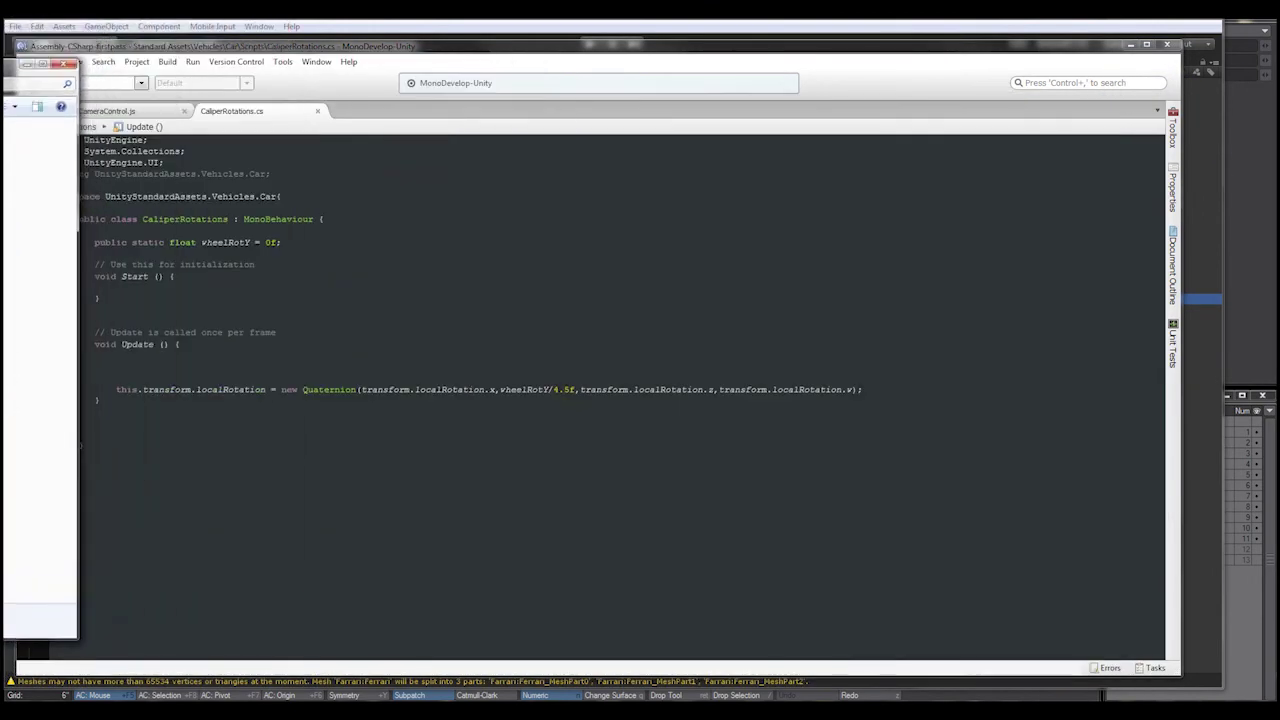
Step: Bring the Windows Explorer window into view and collapse the Ferrari project's folder tree
{"action": "left_click_drag", "start_coordinate": [2, 64], "coordinate": [139, 70]}
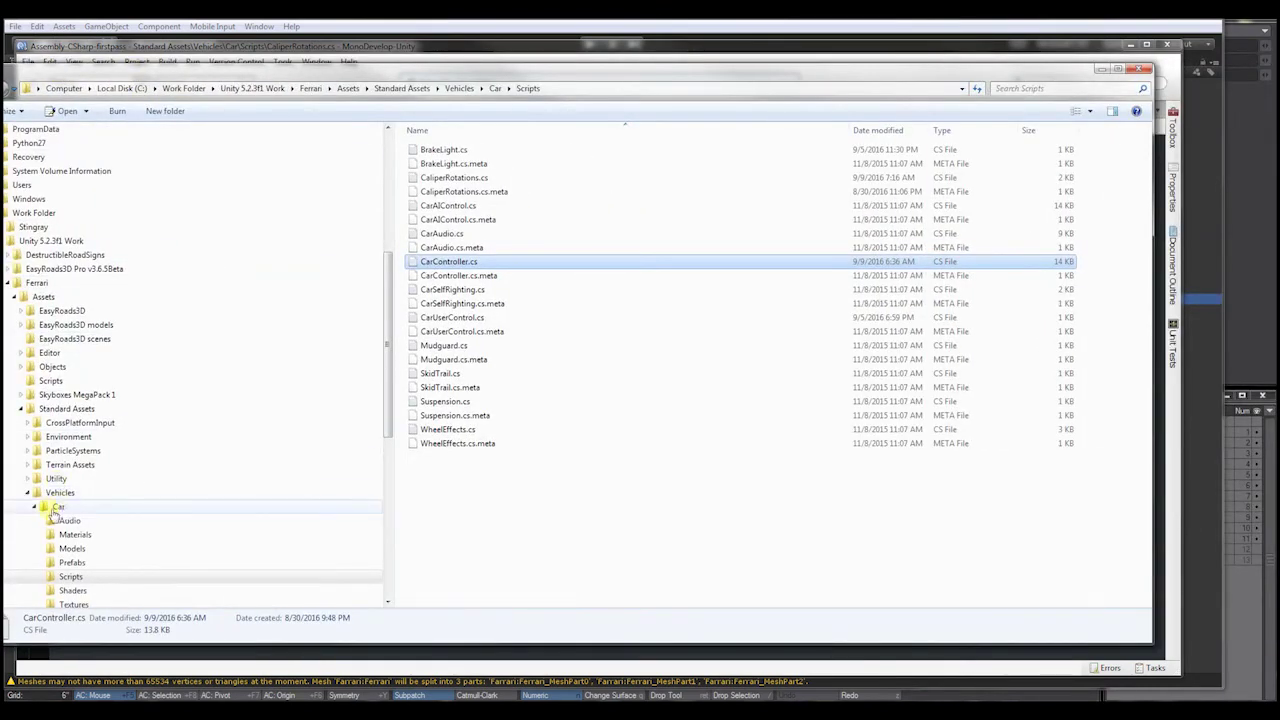
{"action": "left_click", "coordinate": [24, 494]}
{"action": "left_click", "coordinate": [24, 494]}
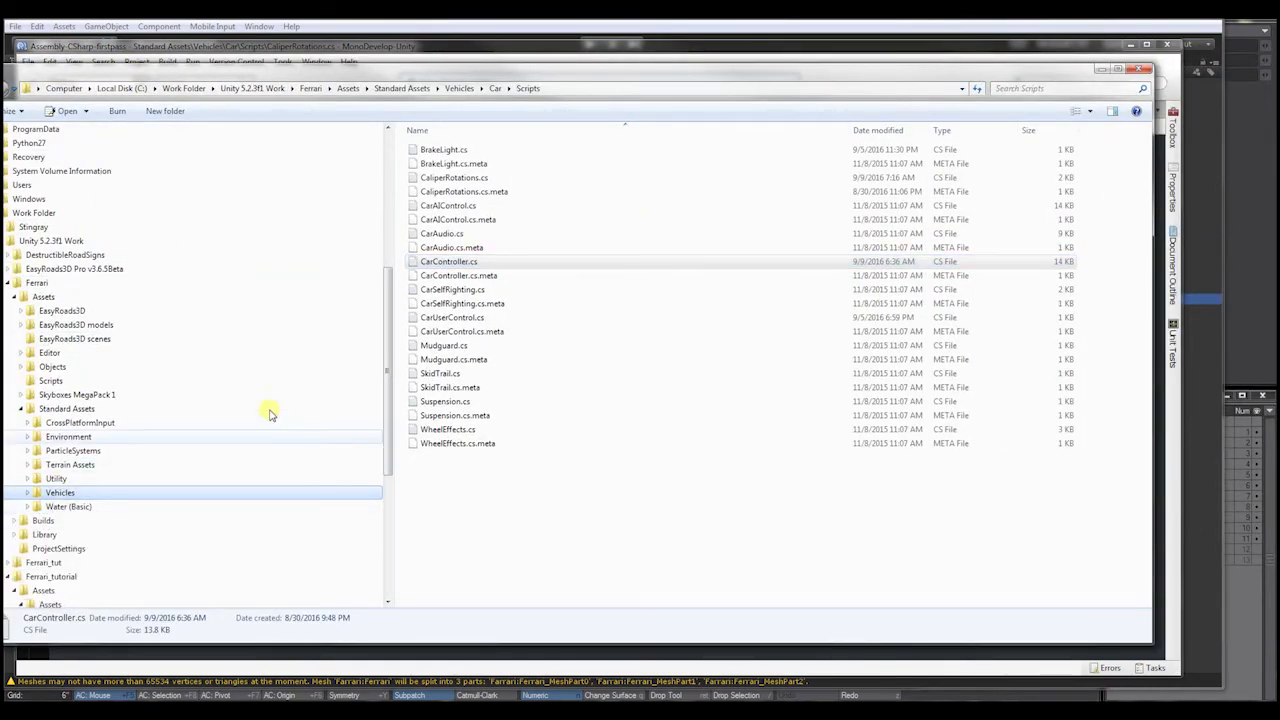
{"action": "left_click_drag", "start_coordinate": [385, 73], "coordinate": [465, 55]}
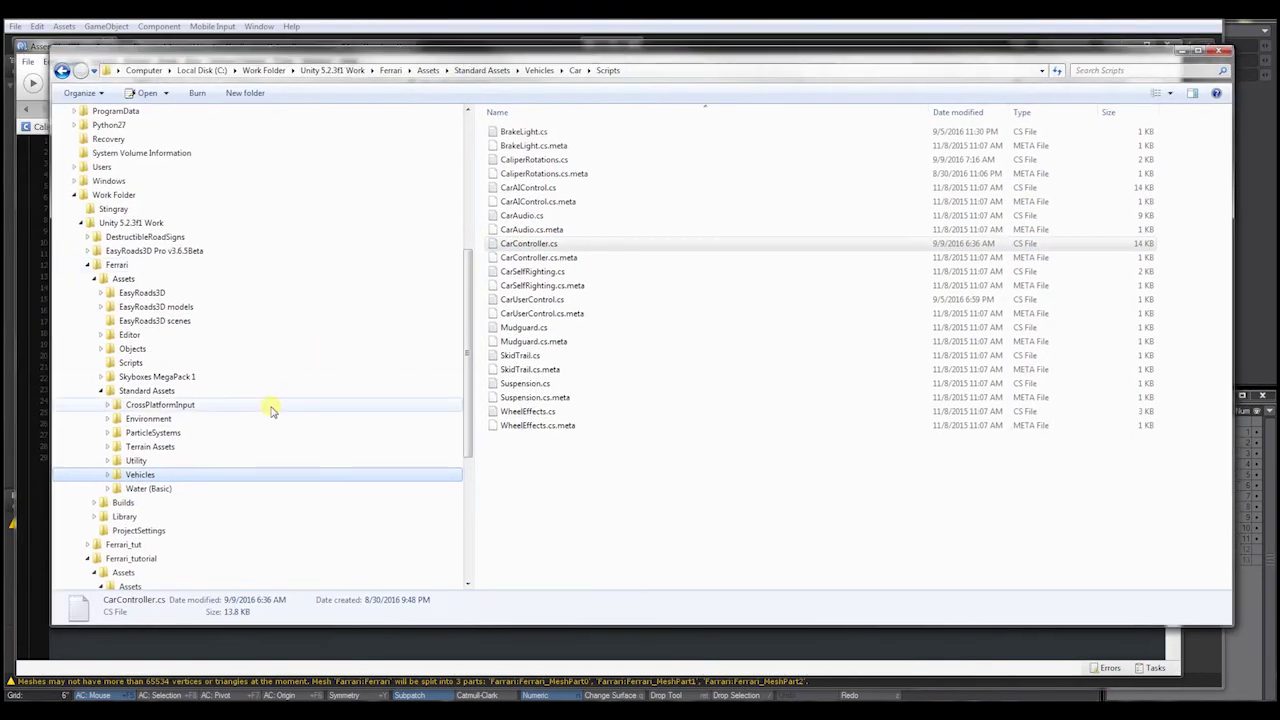
{"action": "left_click", "coordinate": [101, 390]}
{"action": "left_click", "coordinate": [92, 279]}
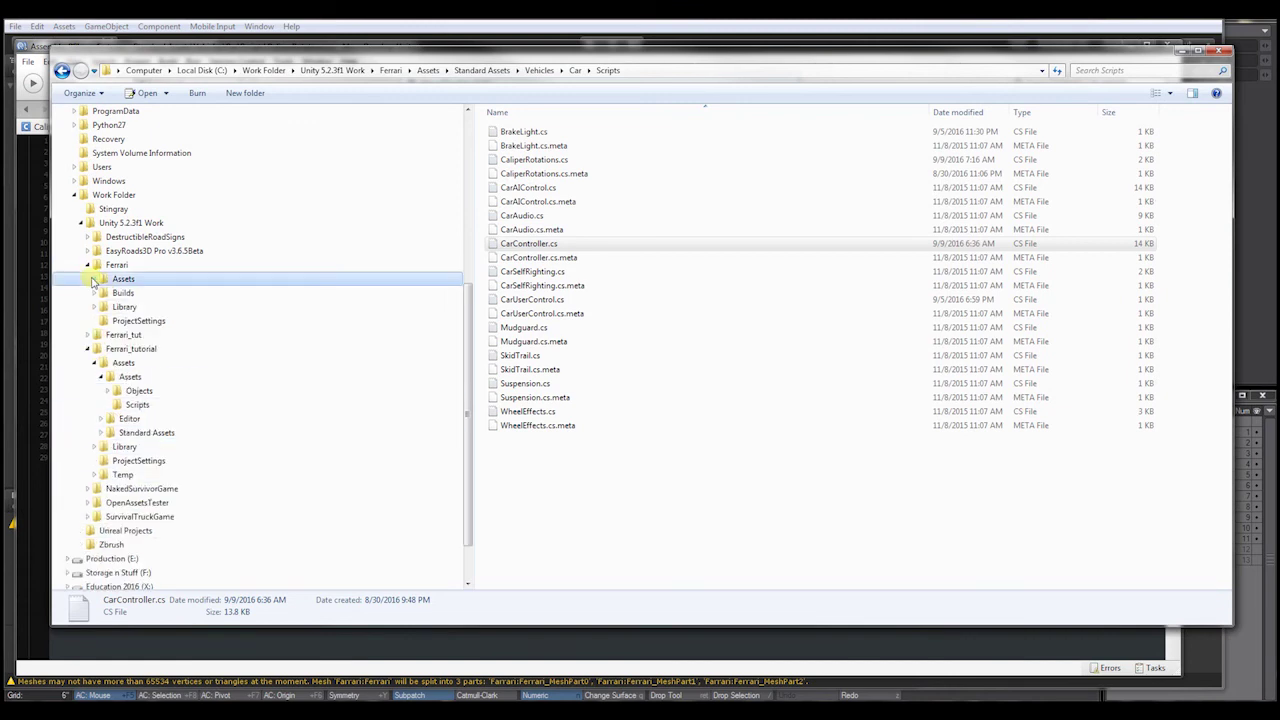
{"action": "left_click", "coordinate": [87, 264]}
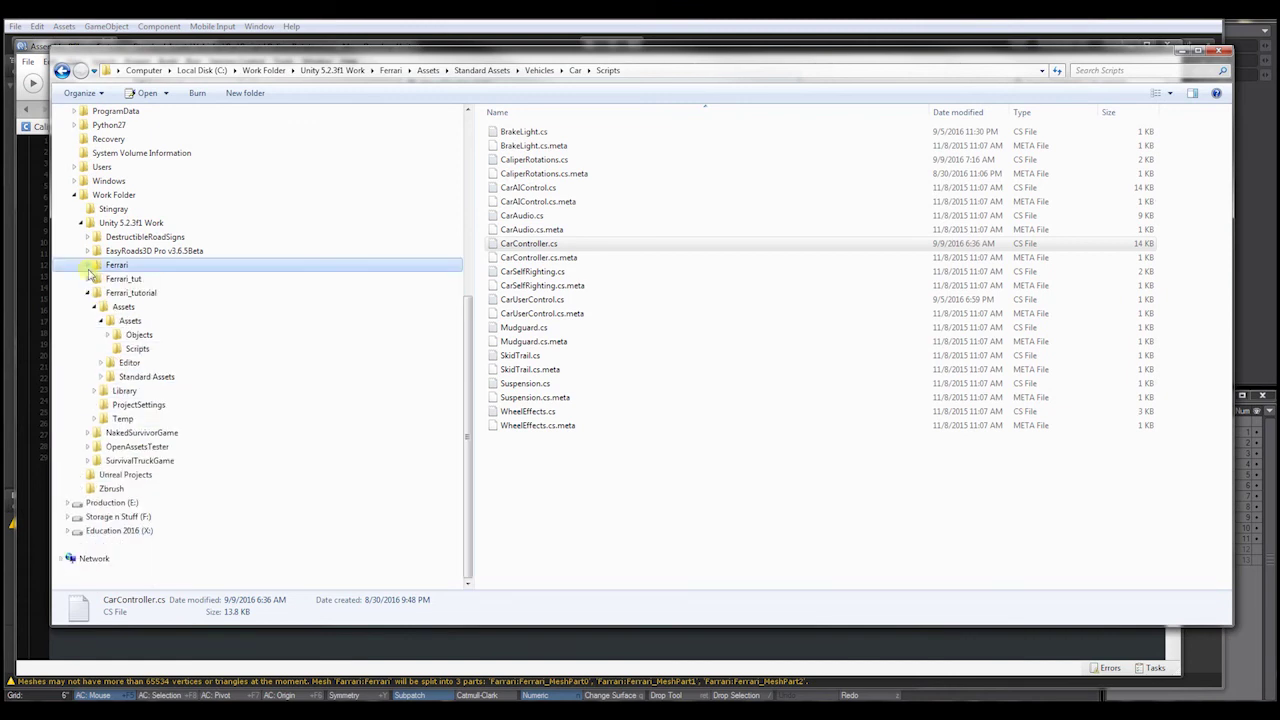
Step: Browse to the Standard Assets\Vehicles\Car\Scripts folder of the Ferrari_tutorial project
{"action": "left_click", "coordinate": [124, 390]}
{"action": "left_click", "coordinate": [142, 376]}
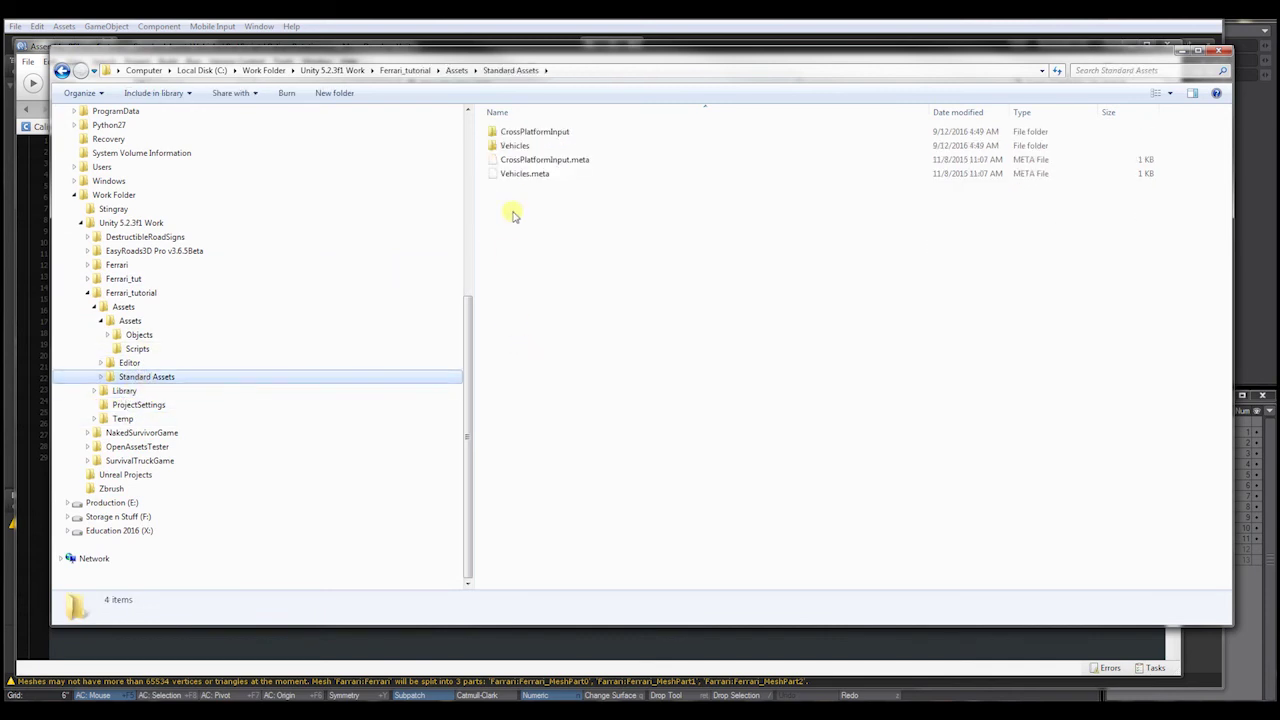
{"action": "double_click", "coordinate": [512, 148]}
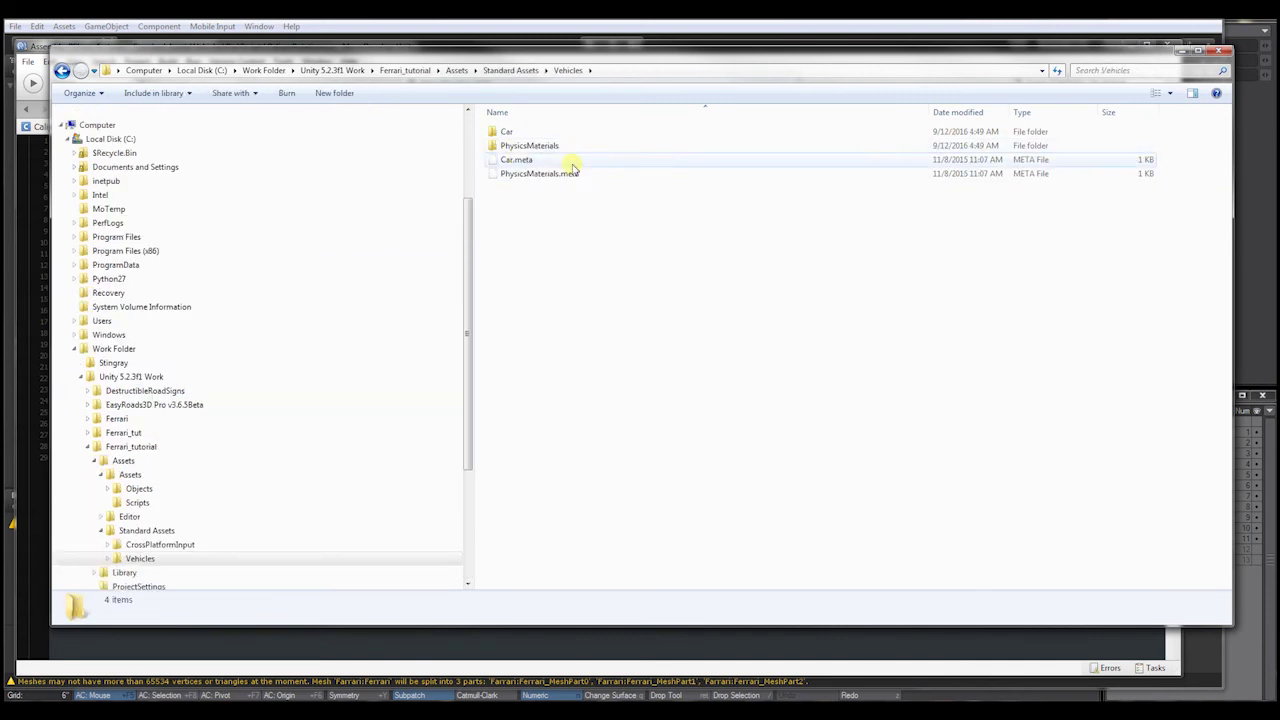
{"action": "double_click", "coordinate": [500, 131]}
{"action": "double_click", "coordinate": [512, 188]}
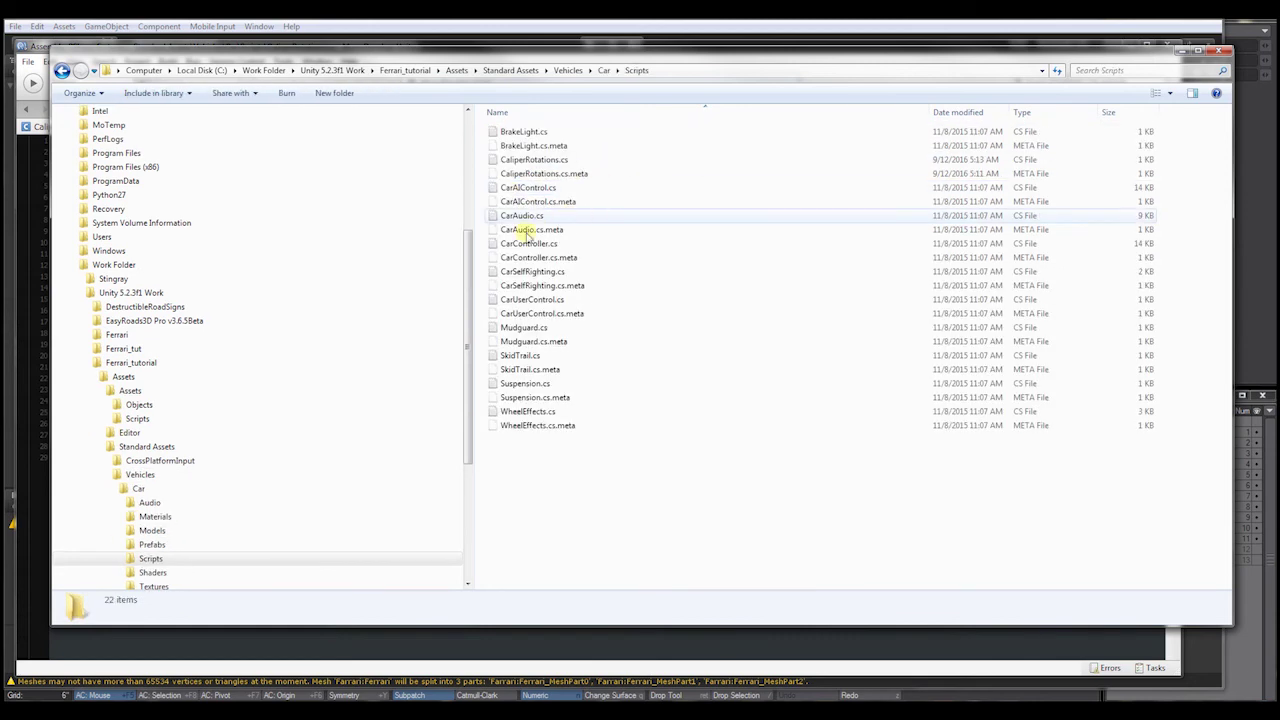
Step: Open CarController.cs in WordPad, review its Move method, save the file and close it
{"action": "left_click", "coordinate": [503, 244]}
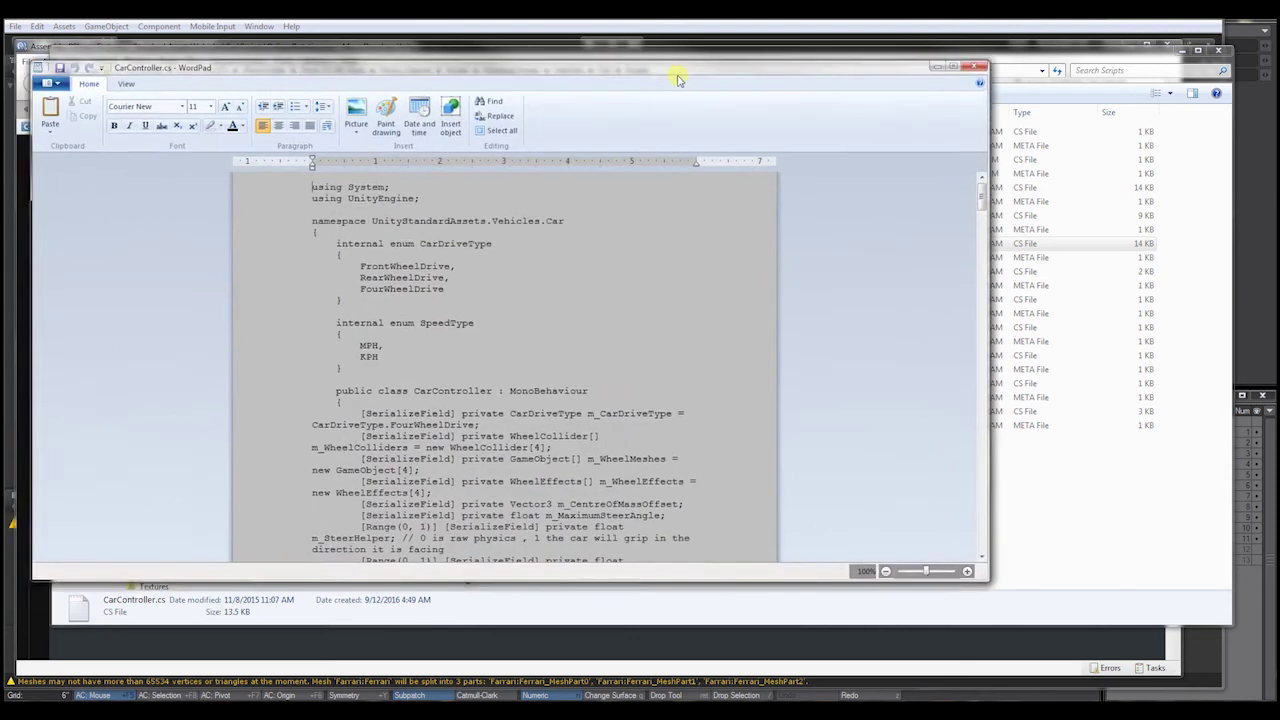
{"action": "left_click_drag", "start_coordinate": [1066, 213], "coordinate": [1068, 312]}
{"action": "scroll", "coordinate": [646, 300], "scroll_direction": "up", "scroll_amount": 10}
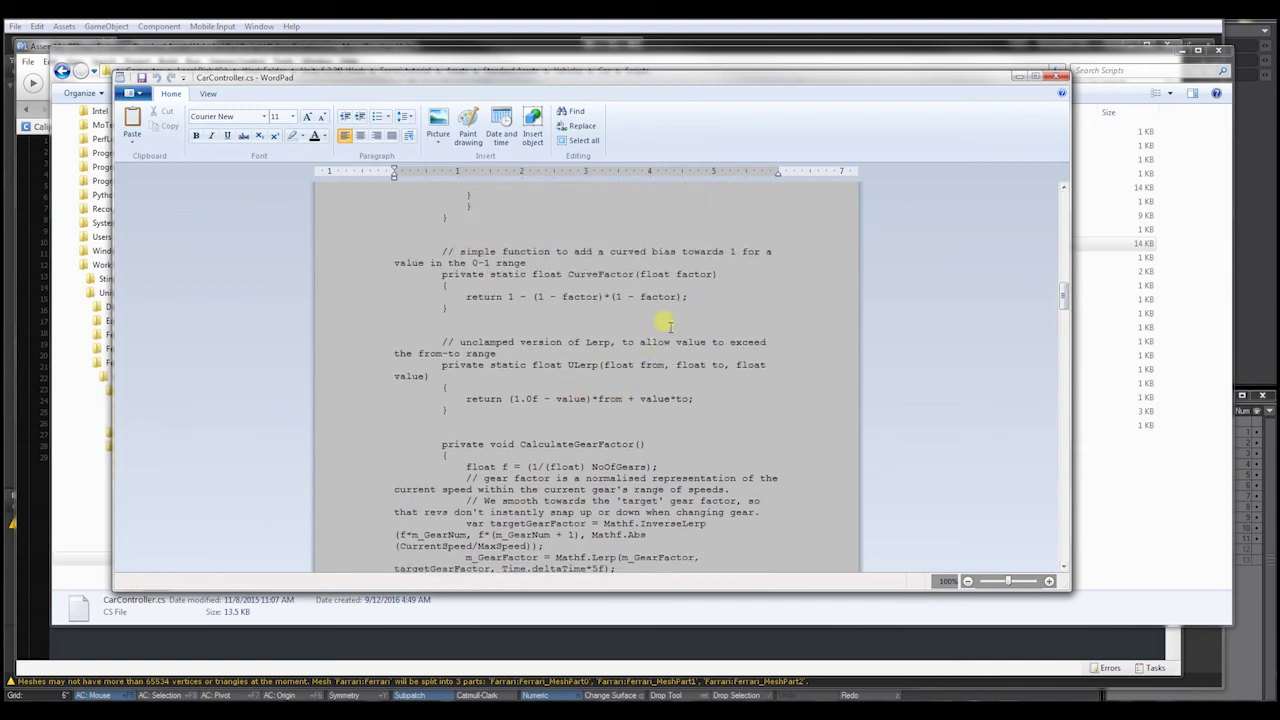
{"action": "scroll", "coordinate": [686, 429], "scroll_direction": "down", "scroll_amount": 15}
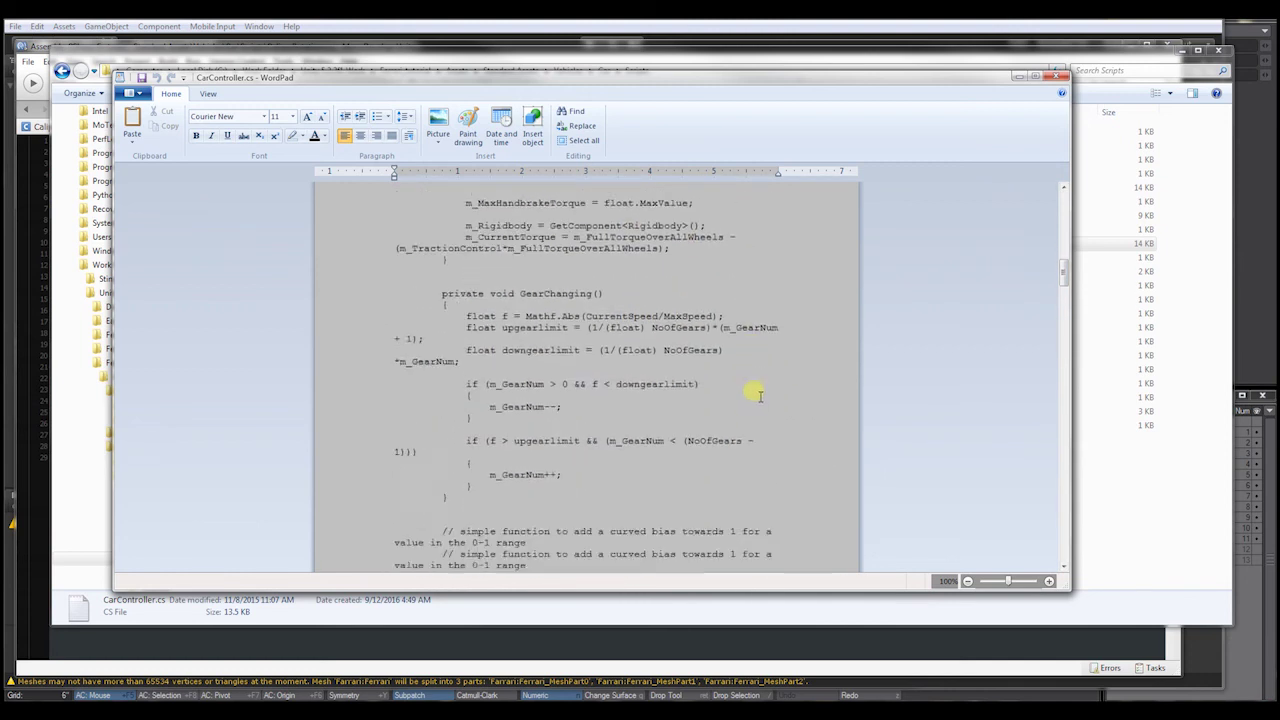
{"action": "scroll", "coordinate": [773, 400], "scroll_direction": "down", "scroll_amount": 6}
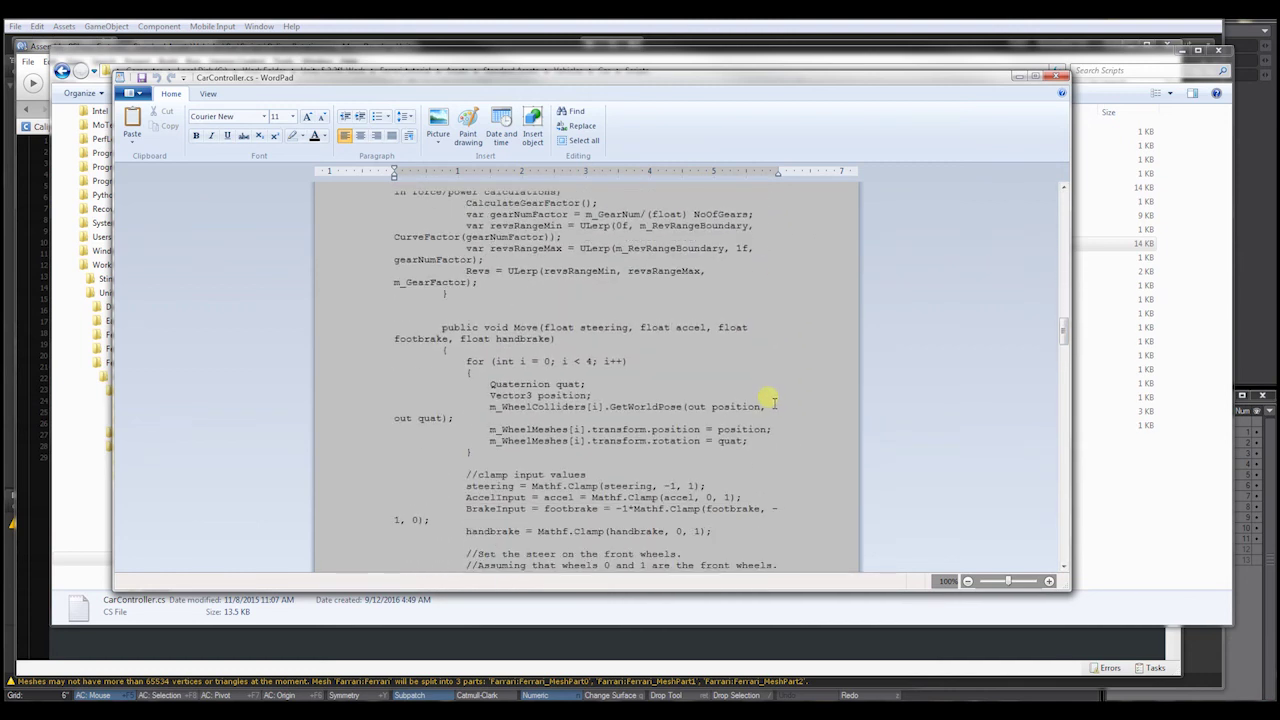
{"action": "scroll", "coordinate": [773, 400], "scroll_direction": "down", "scroll_amount": 2}
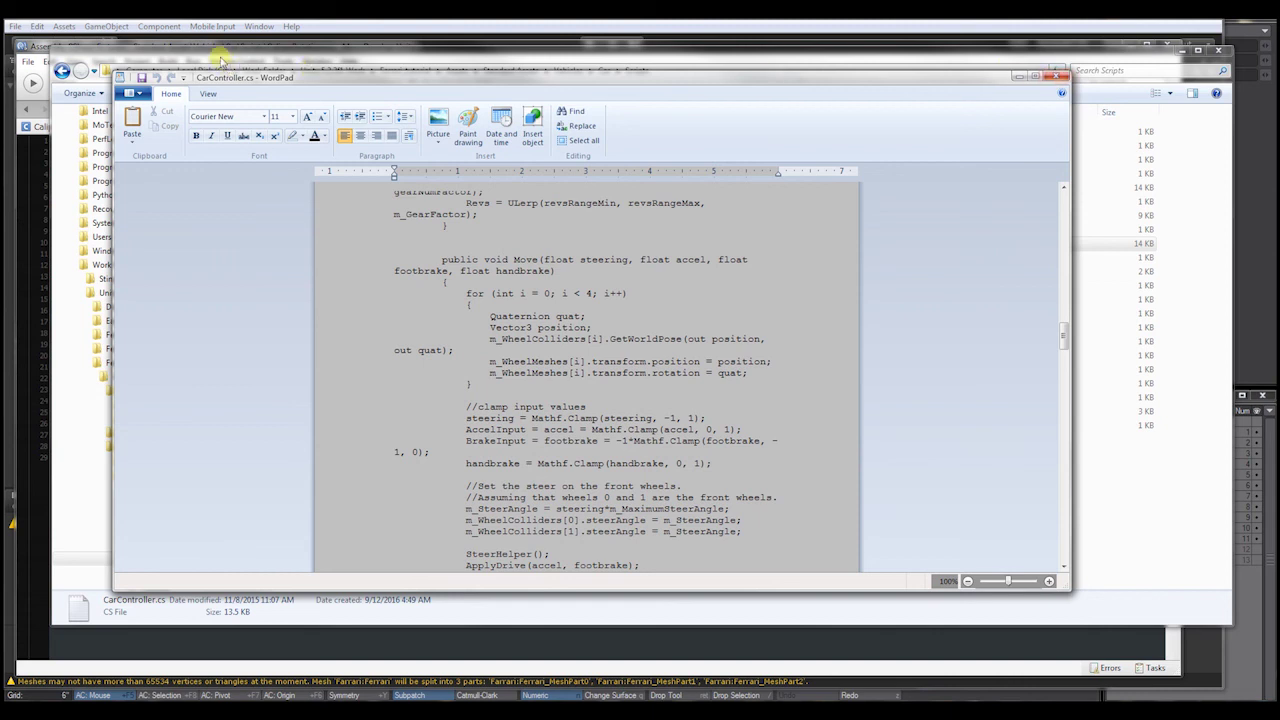
{"action": "key", "text": "ctrl+Home"}
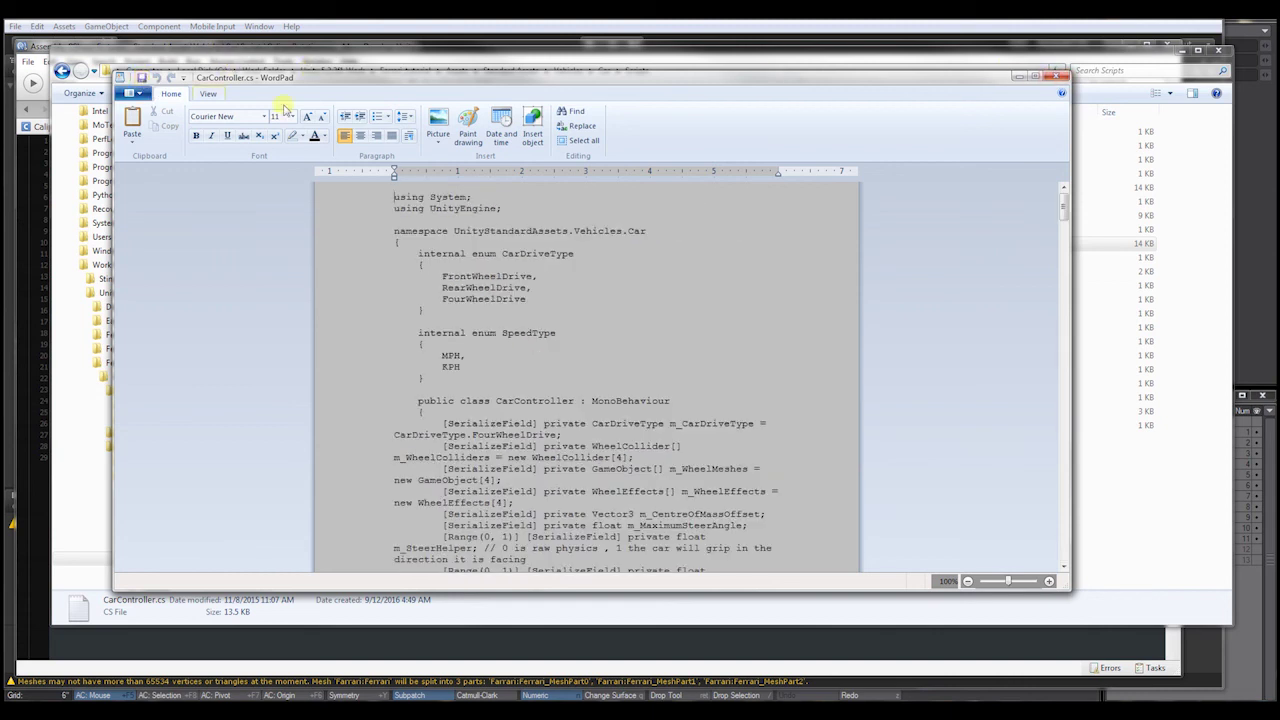
{"action": "left_click", "coordinate": [1058, 76]}
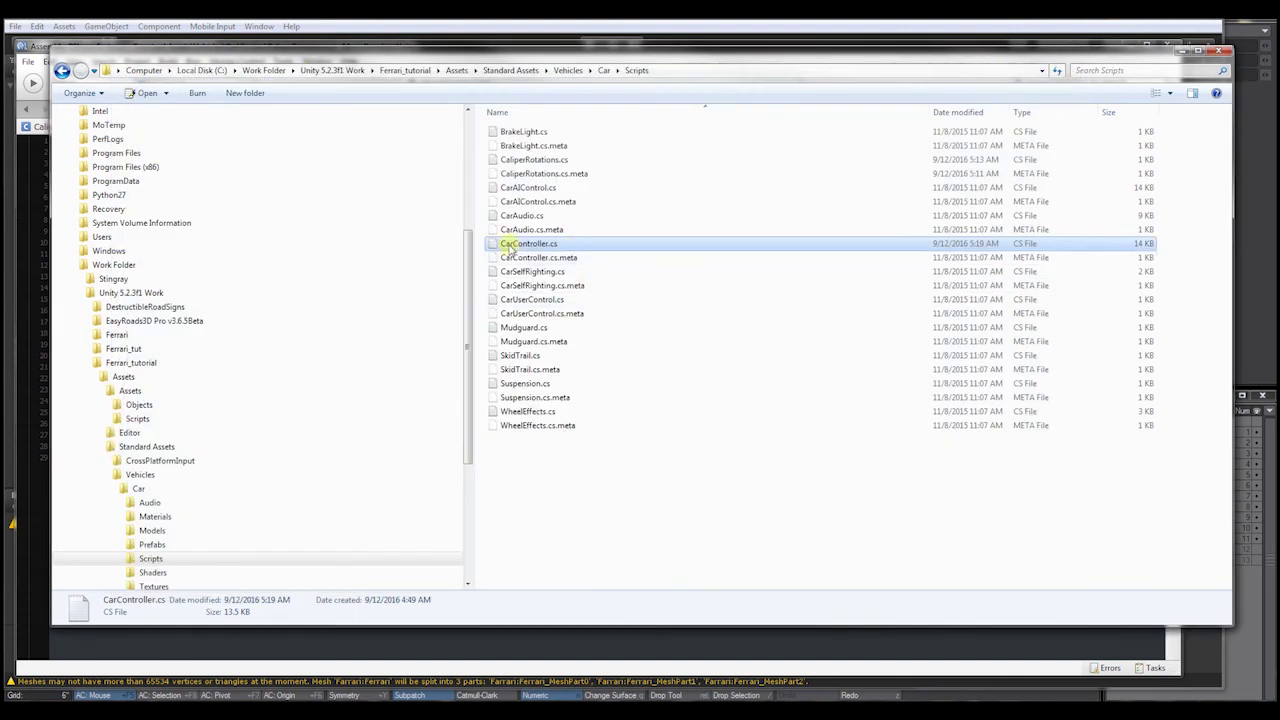
Step: Open CarController.cs in Notepad and go to the Move method
{"action": "right_click", "coordinate": [509, 248]}
{"action": "mouse_move", "coordinate": [558, 299]}
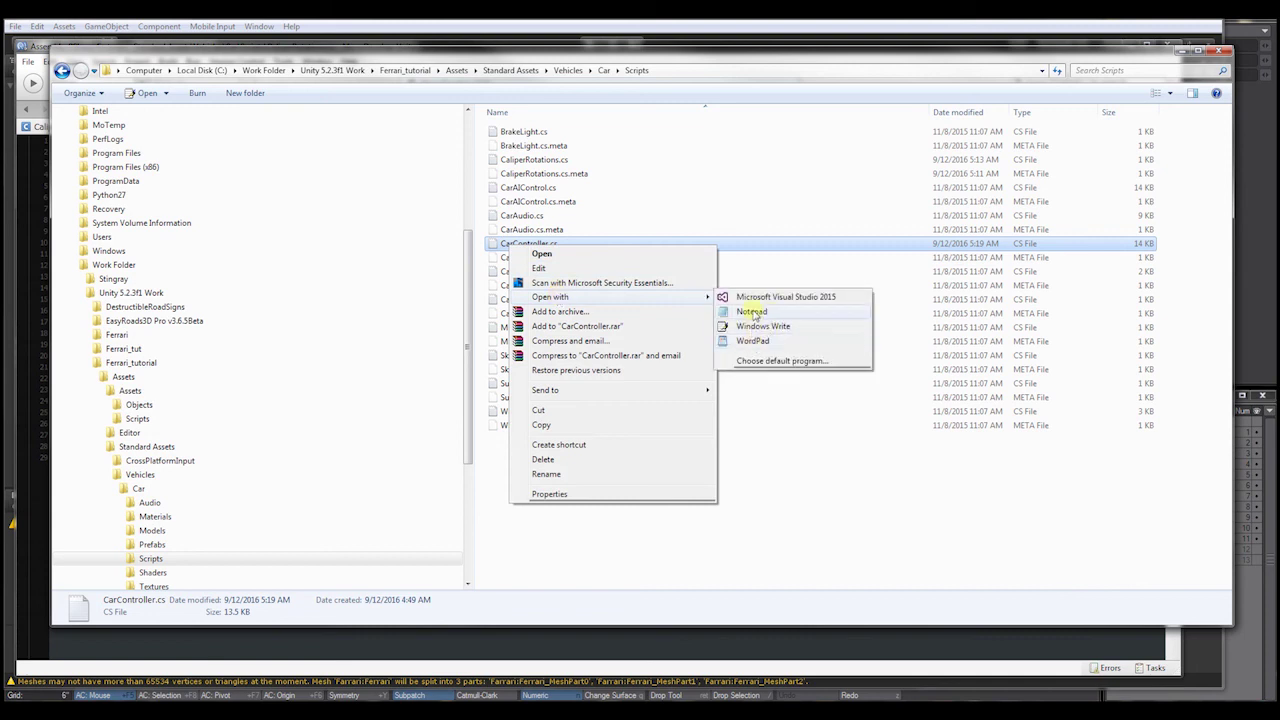
{"action": "left_click", "coordinate": [753, 312]}
{"action": "left_click_drag", "start_coordinate": [486, 71], "coordinate": [688, 77]}
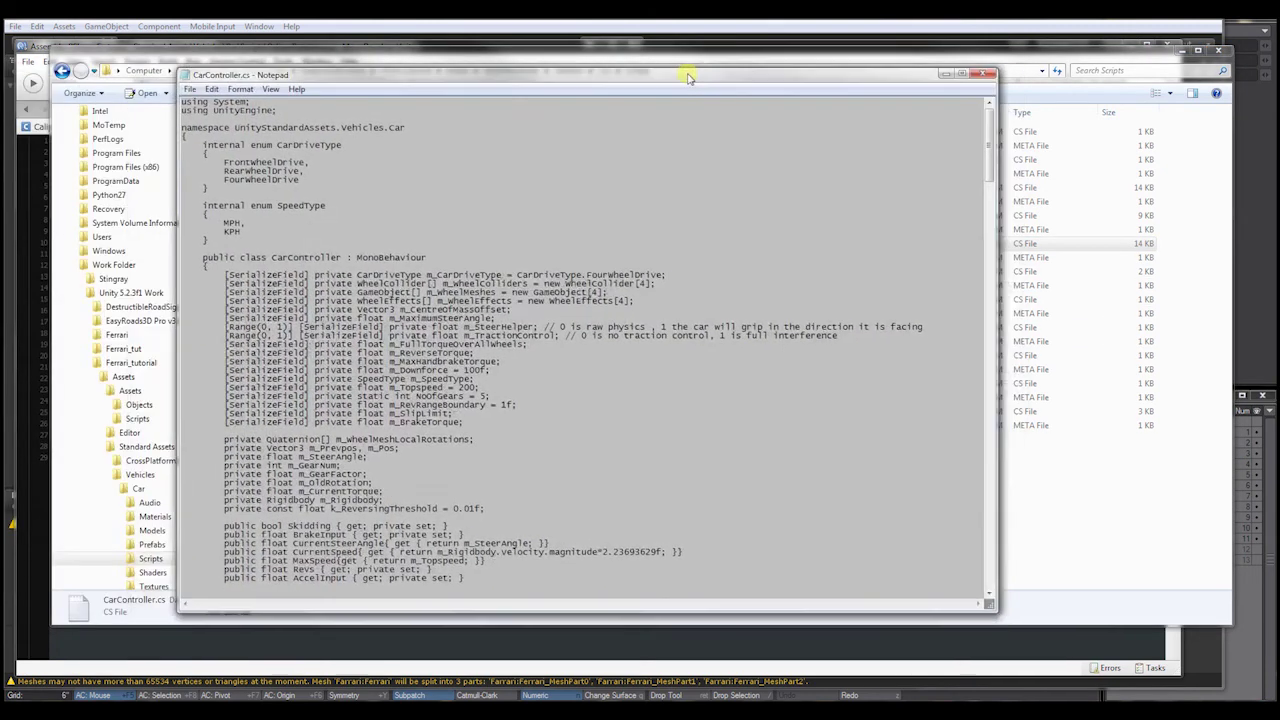
{"action": "left_click_drag", "start_coordinate": [1000, 160], "coordinate": [1089, 303]}
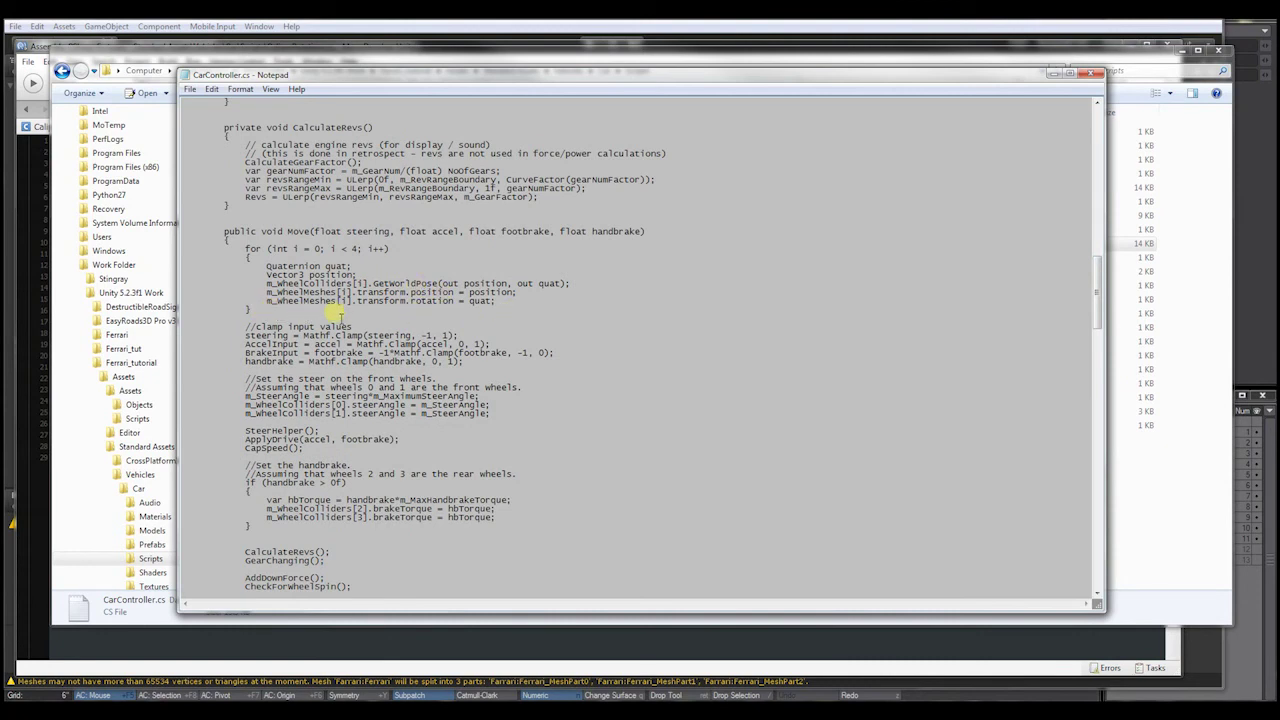
Step: Insert the line CaliperRotations.wheelRotY = steering; below the handbrake clamp in Move, then save and close the file
{"action": "left_click", "coordinate": [487, 368]}
{"action": "key", "text": "Return"}
{"action": "key", "text": "Return"}
{"action": "key", "text": "Return"}
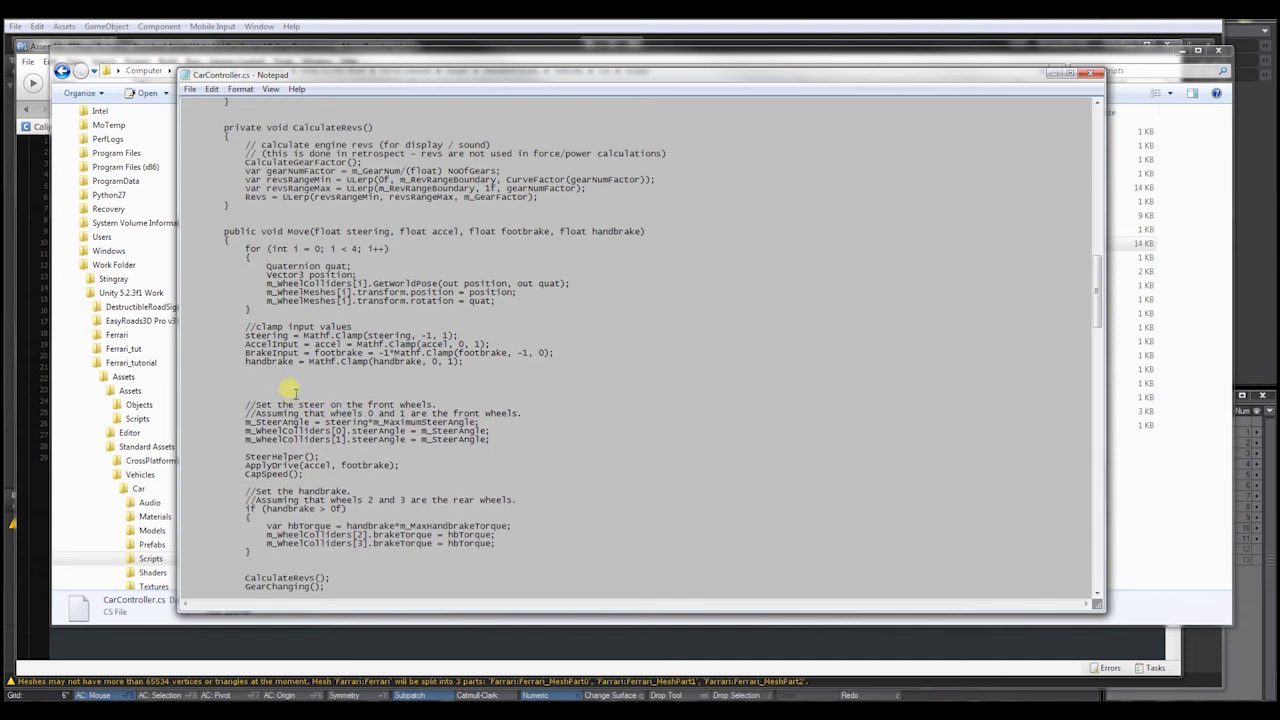
{"action": "type", "text": "CaliperRotations.wheelRotY = steering;"}
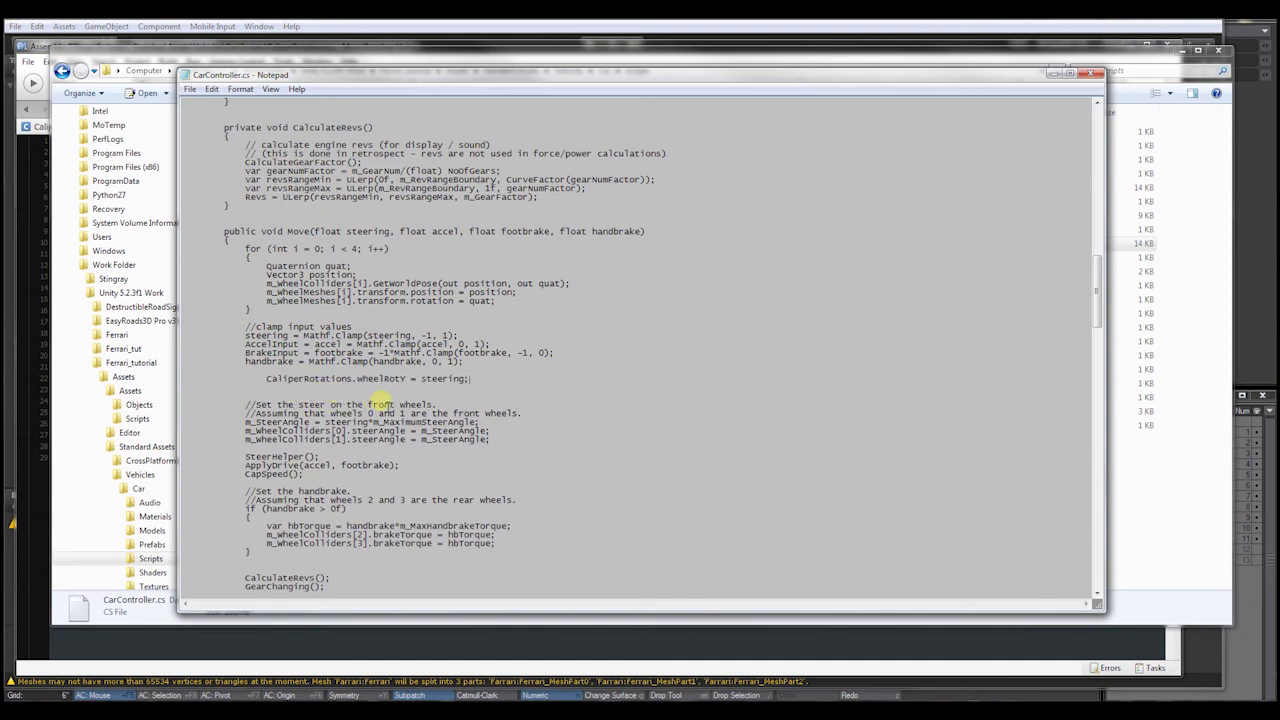
{"action": "left_click", "coordinate": [1096, 74]}
Step: Open the CarController script from Unity using the original file and check the CaliperRotations line in Move
{"action": "key", "text": "alt+Tab"}
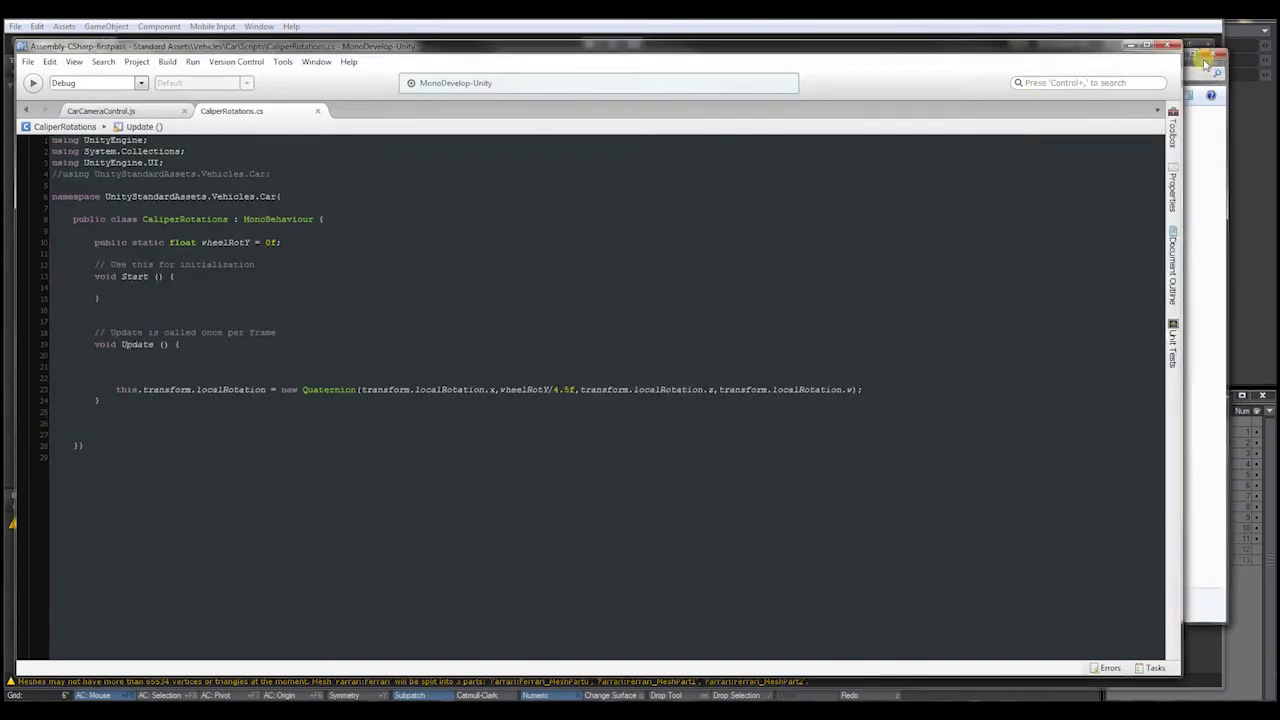
{"action": "key", "text": "alt+Tab"}
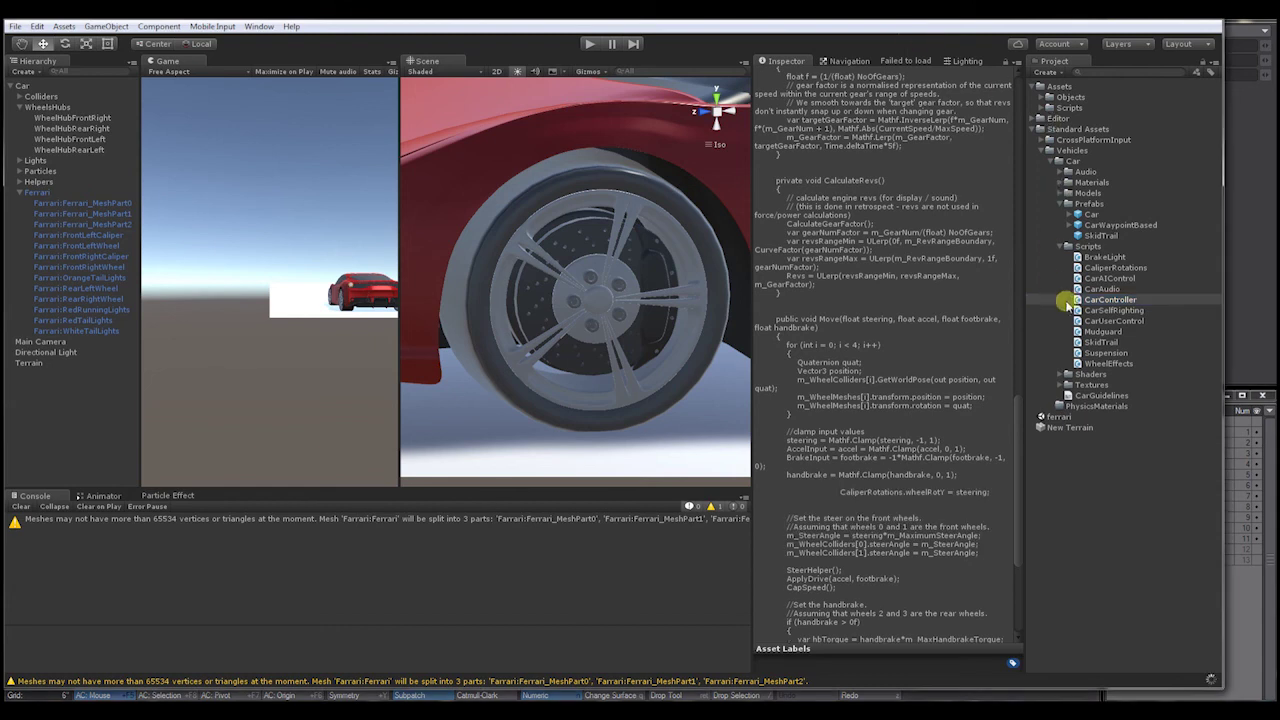
{"action": "left_click", "coordinate": [1080, 300]}
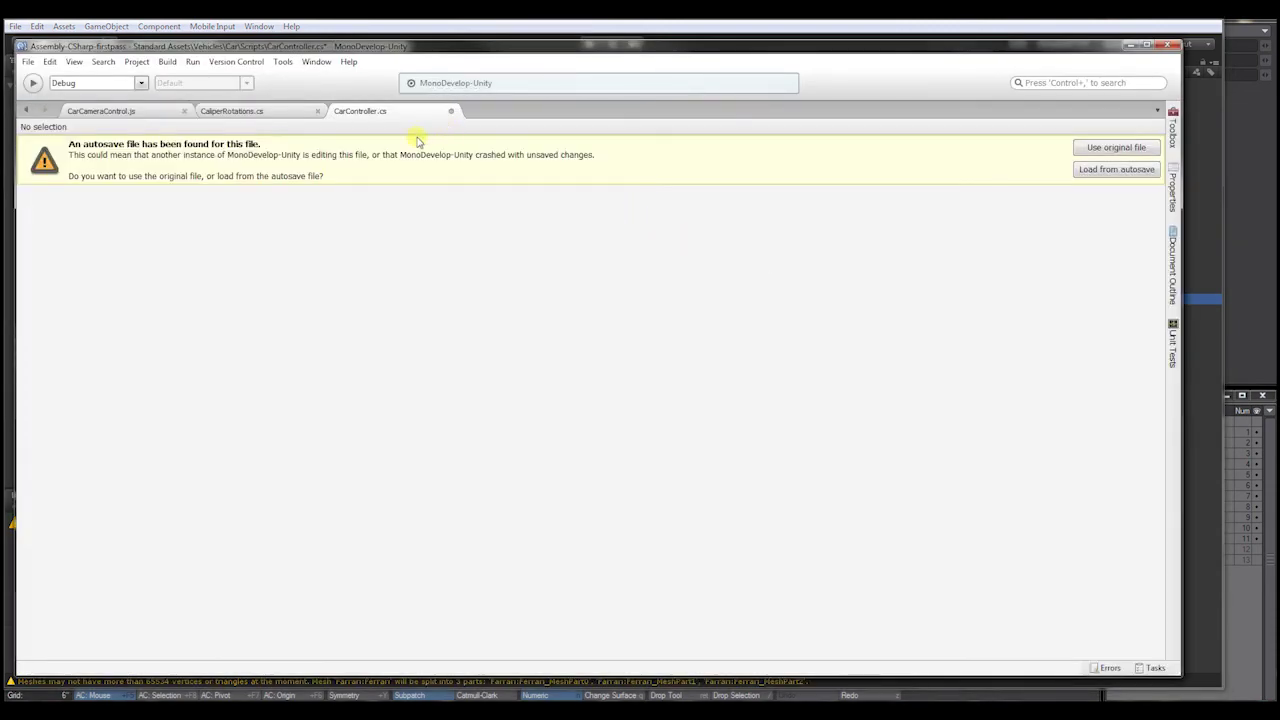
{"action": "left_click", "coordinate": [1104, 150]}
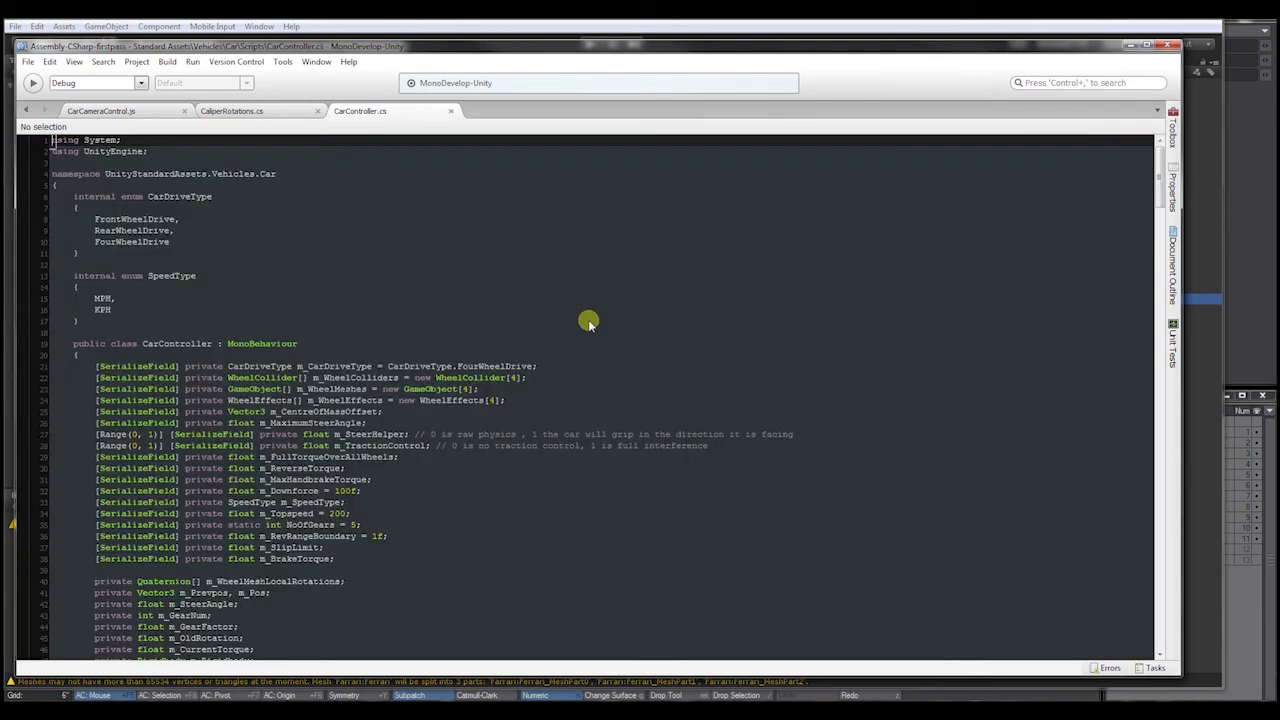
{"action": "left_click_drag", "start_coordinate": [1163, 187], "coordinate": [1150, 348]}
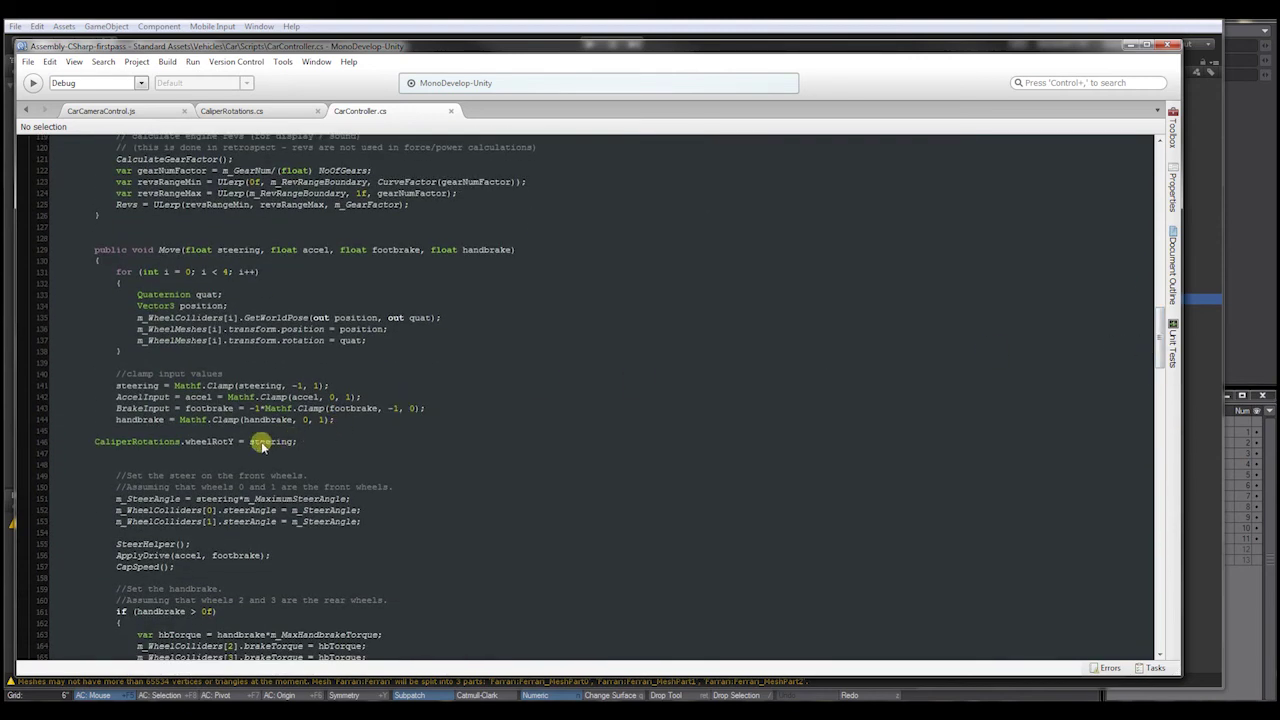
Step: Try indenting the CaliperRotations line in Move and close CarController.cs without saving
{"action": "left_click", "coordinate": [88, 449]}
{"action": "key", "text": "Tab"}
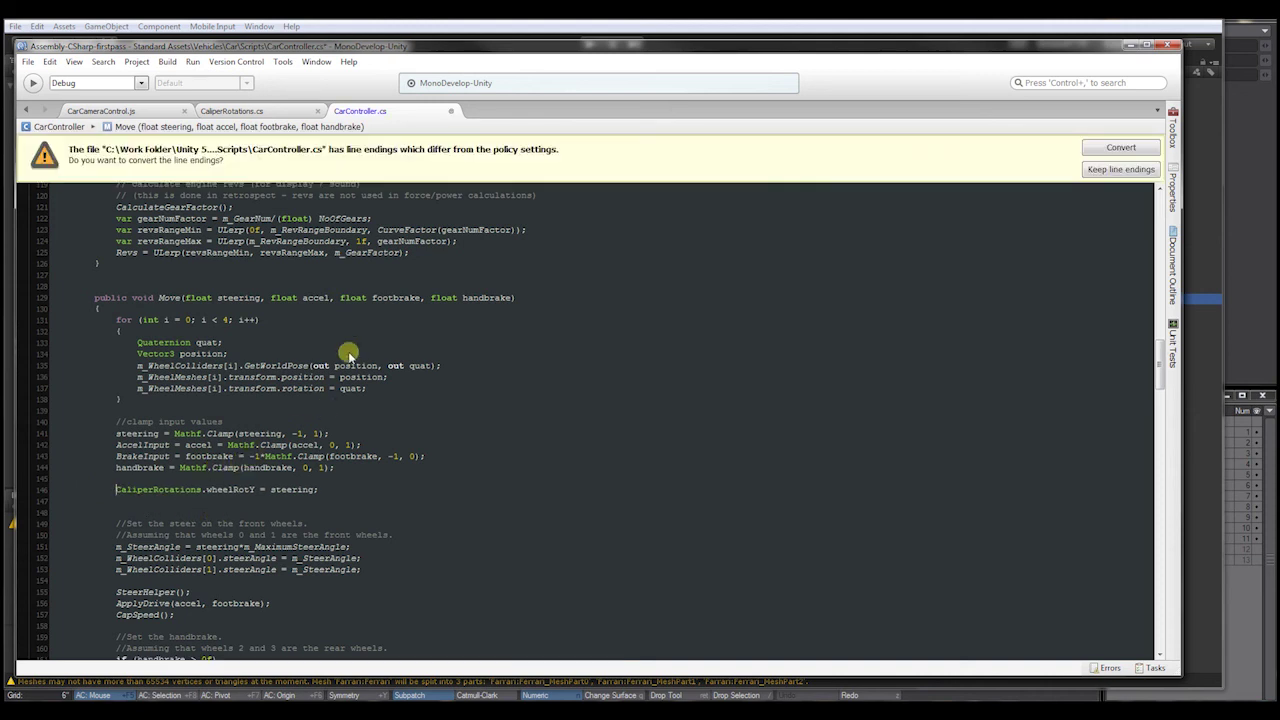
{"action": "left_click", "coordinate": [451, 111]}
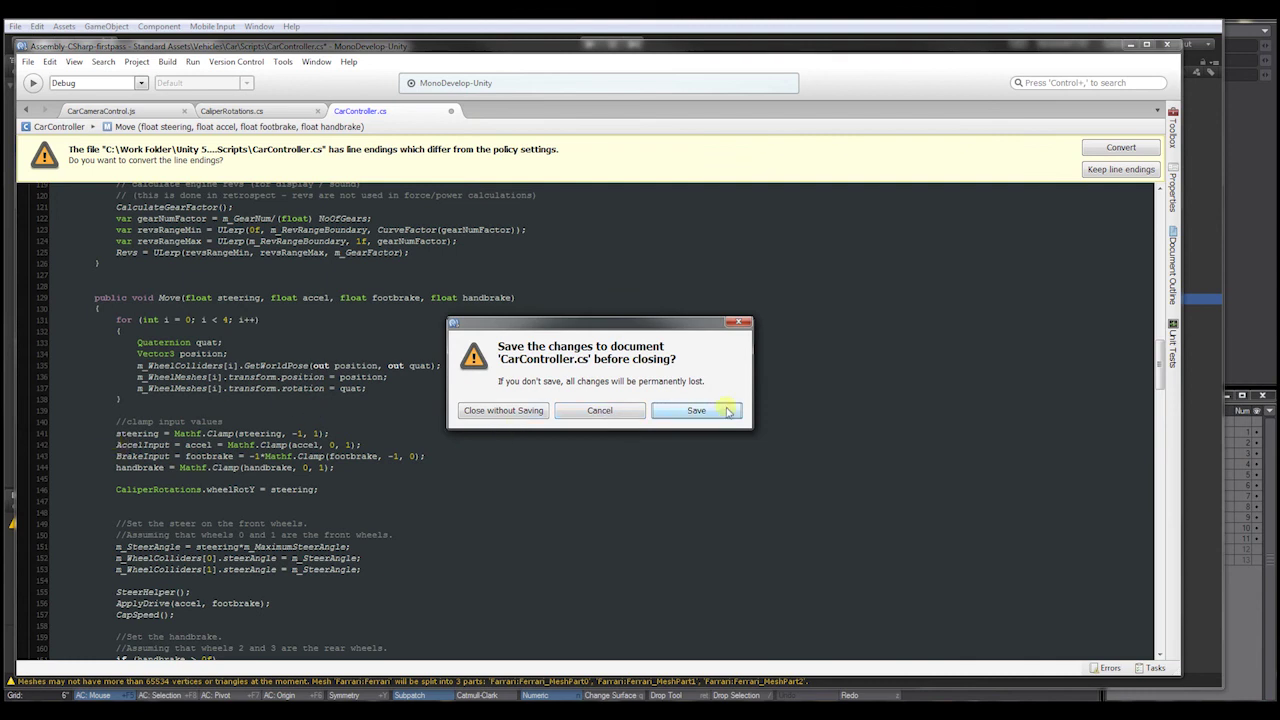
{"action": "left_click", "coordinate": [600, 411]}
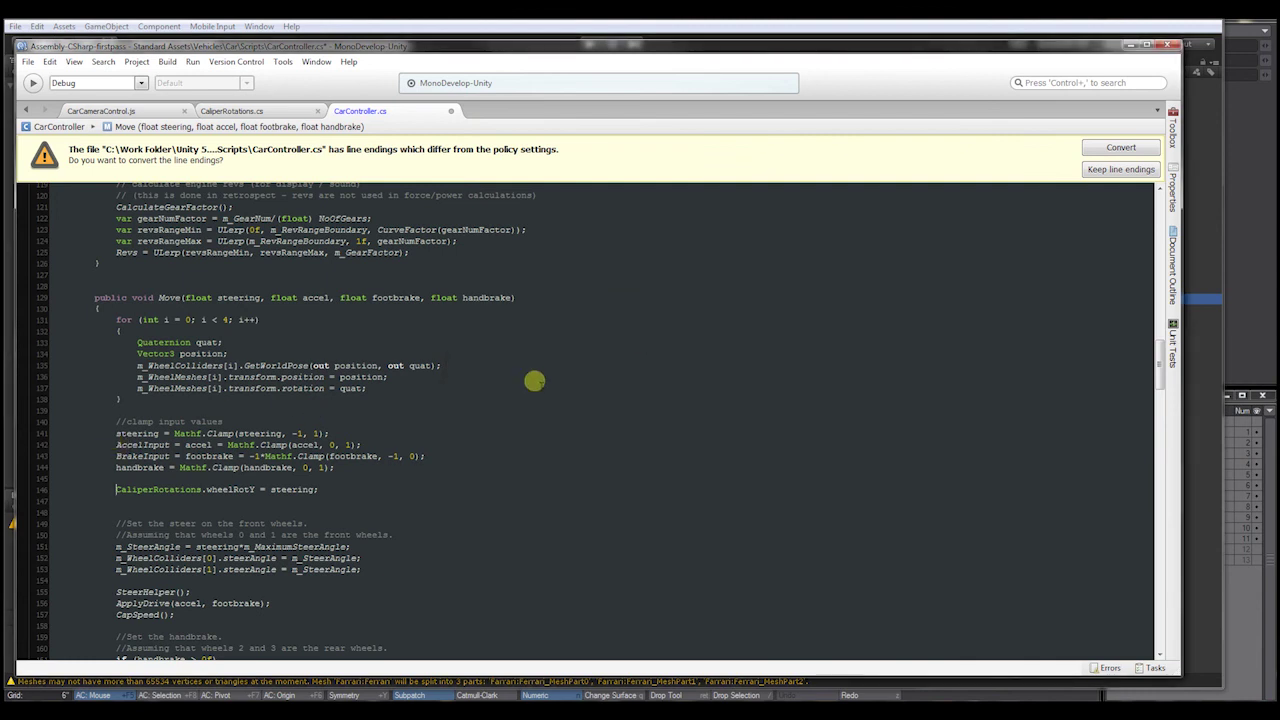
{"action": "left_click", "coordinate": [451, 111]}
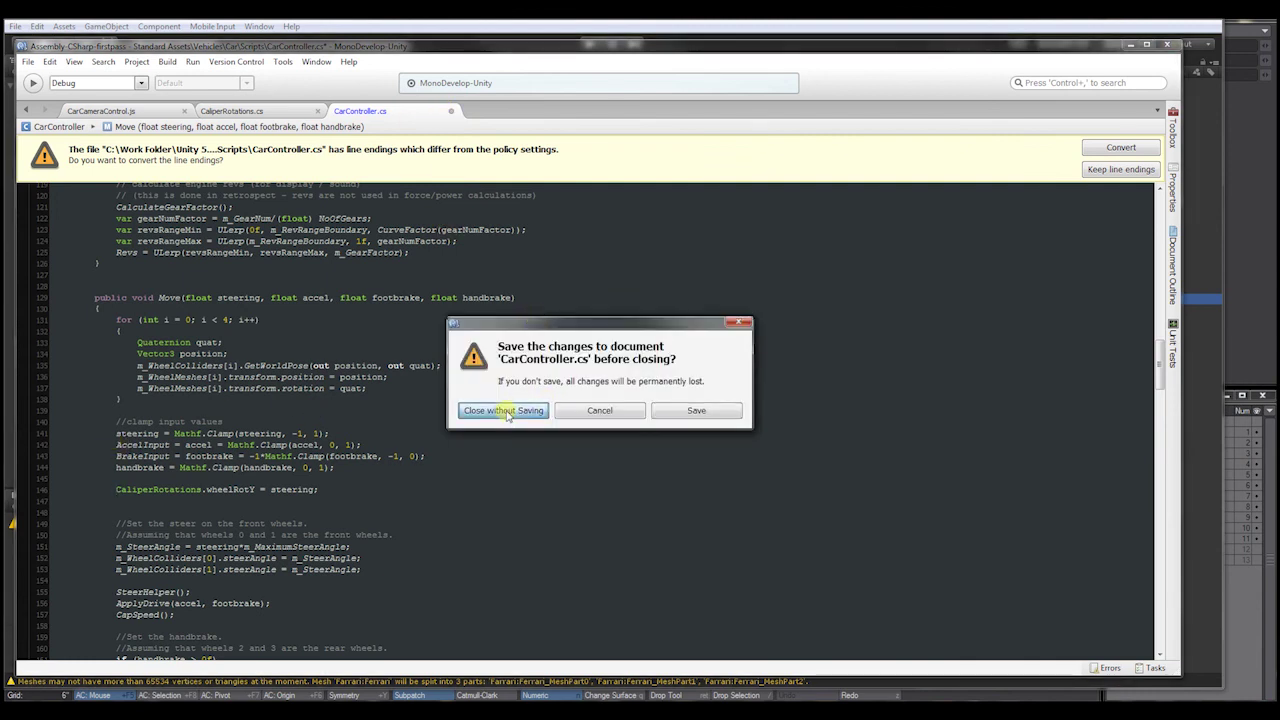
{"action": "left_click", "coordinate": [500, 411]}
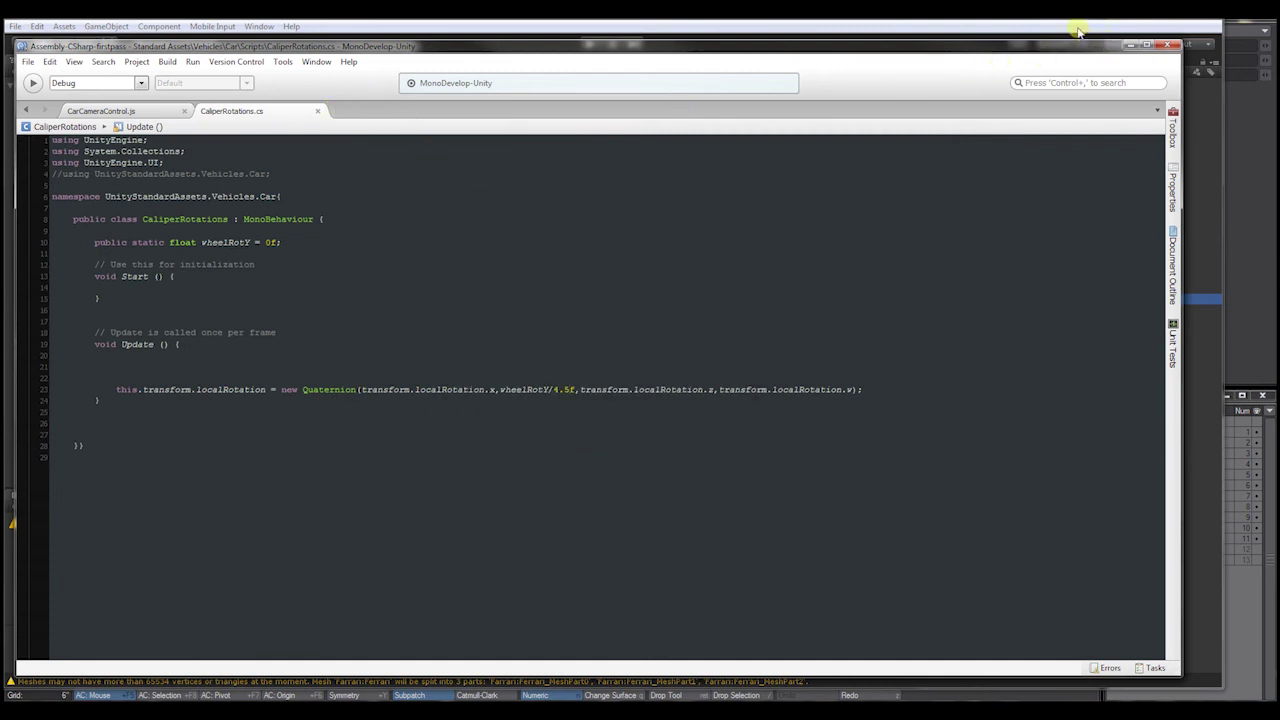
Step: Back in Unity, attach the CaliperRotations script to Farrari:FrontLeftCaliper and Farrari:FrontRightCaliper and check both components
{"action": "left_click", "coordinate": [1078, 32]}
{"action": "left_click", "coordinate": [1105, 268]}
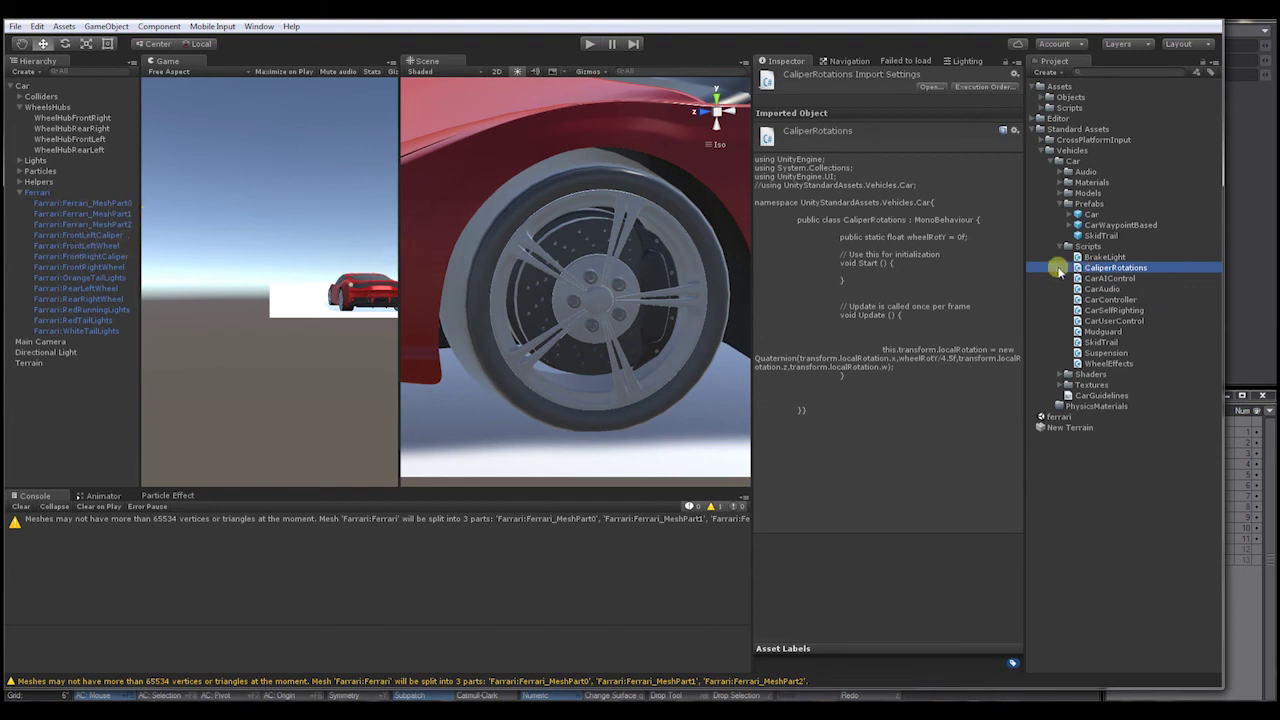
{"action": "left_click_drag", "start_coordinate": [1077, 272], "coordinate": [88, 236]}
{"action": "left_click_drag", "start_coordinate": [1077, 268], "coordinate": [94, 258]}
{"action": "left_click", "coordinate": [91, 256]}
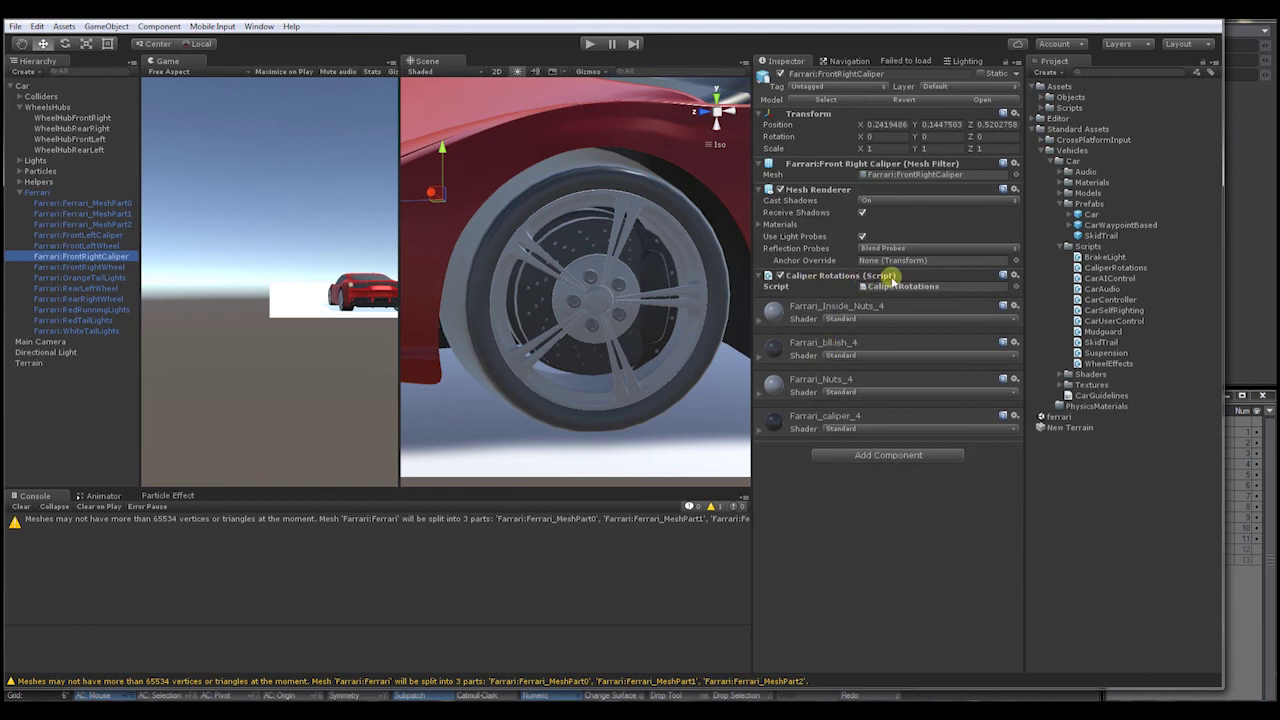
{"action": "left_click", "coordinate": [90, 236]}
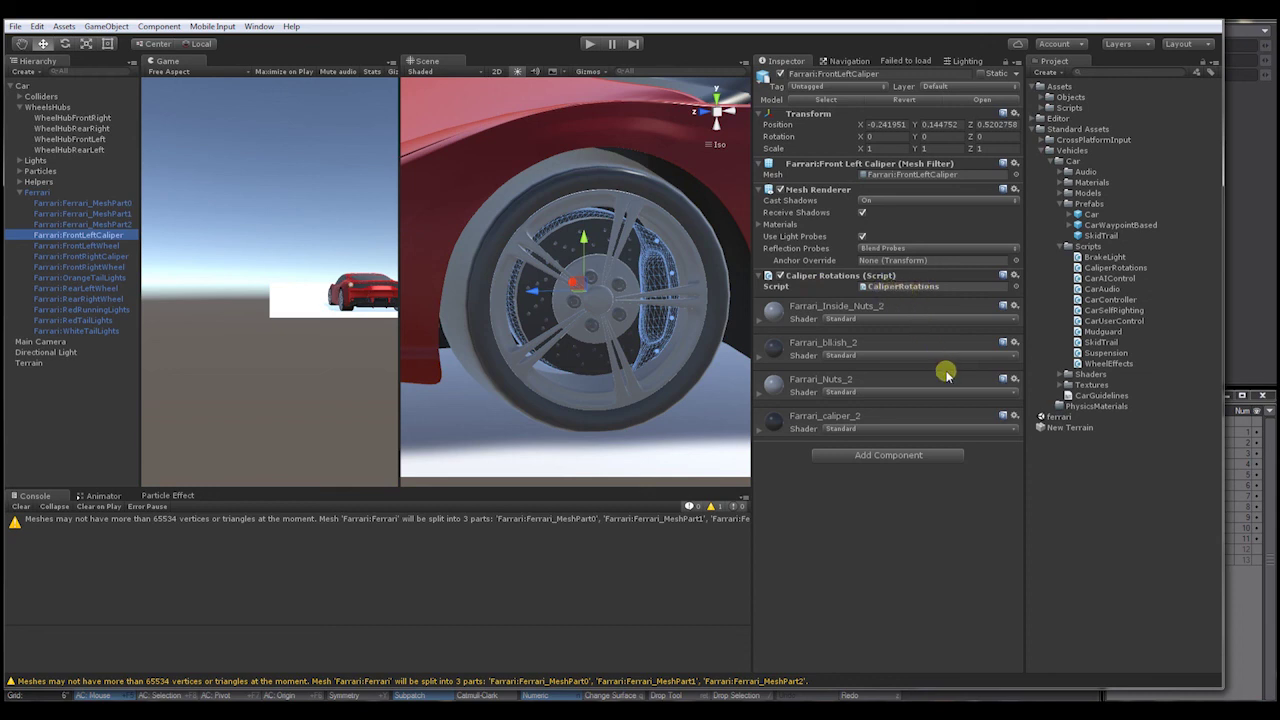
Step: Run the scene with the front left caliper in view and test steering right and driving forward
{"action": "left_click_drag", "start_coordinate": [571, 286], "coordinate": [612, 290], "text": "alt"}
{"action": "left_click", "coordinate": [589, 44]}
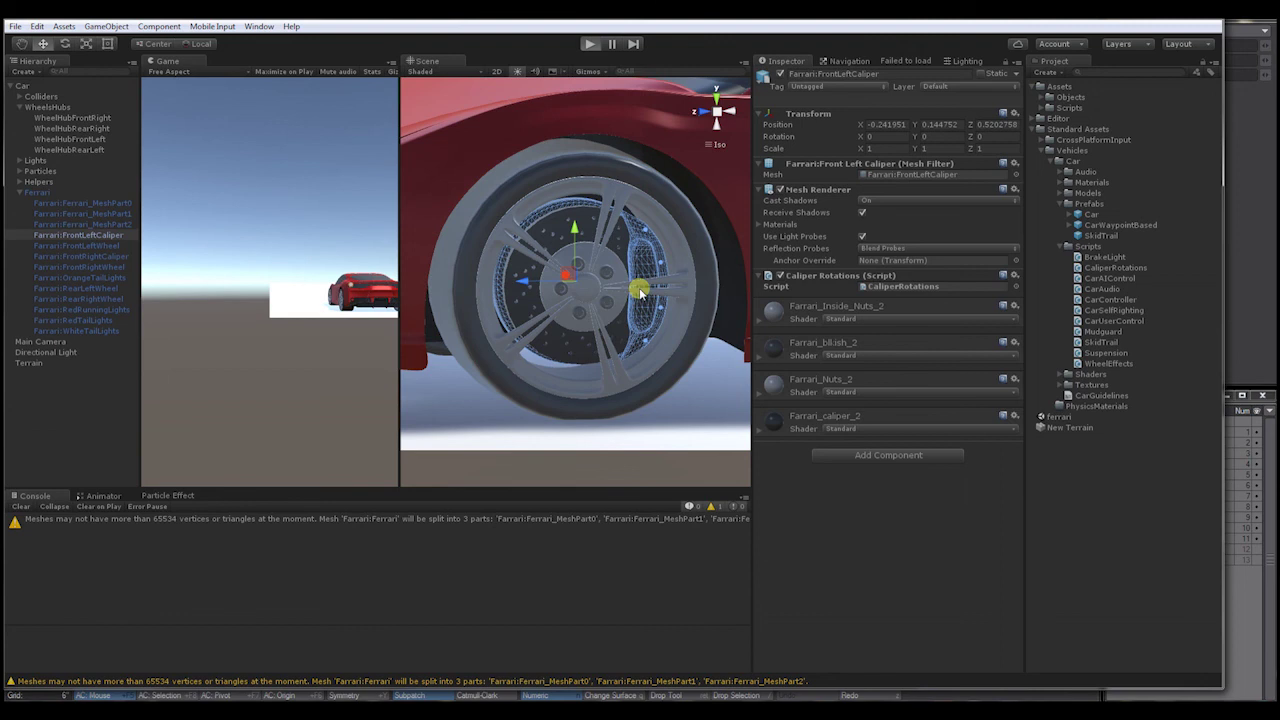
{"action": "key", "text": "Right"}
{"action": "key", "text": "Up"}
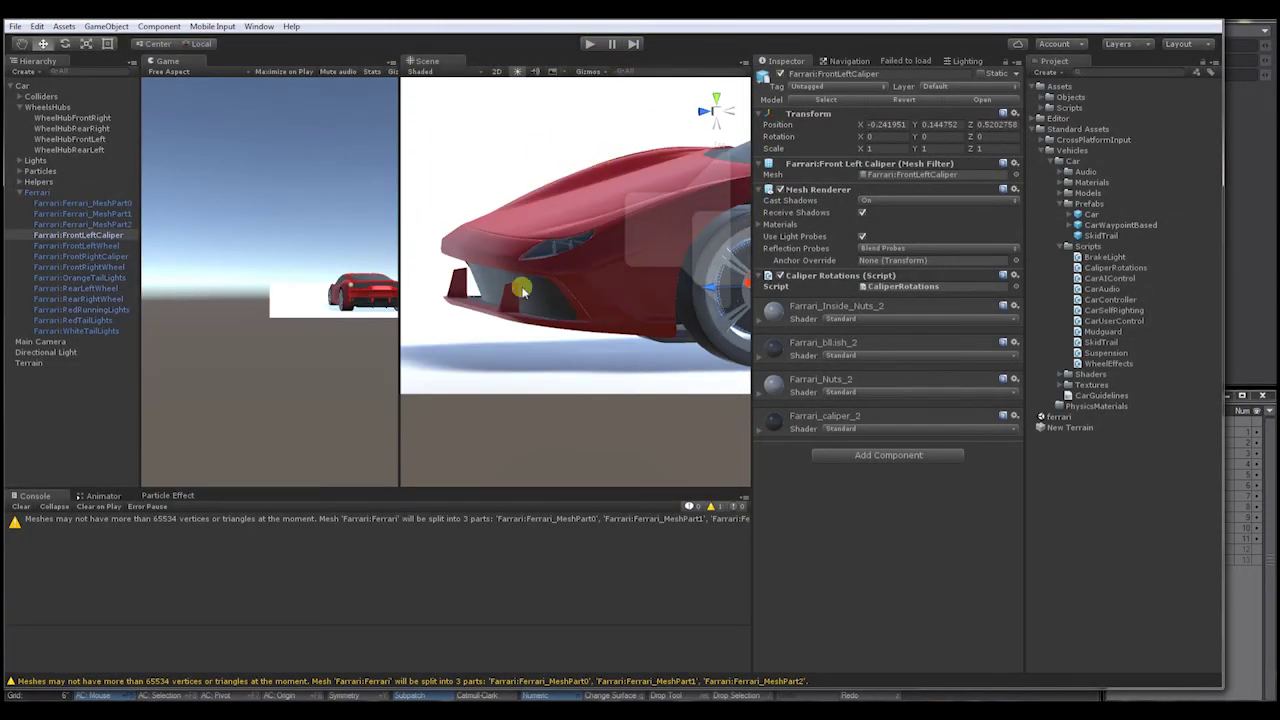
Step: Dock the Scene view in the same pane as the Game view and frame the front left wheel
{"action": "scroll", "coordinate": [509, 277], "scroll_direction": "up", "scroll_amount": 3}
{"action": "left_click_drag", "start_coordinate": [551, 277], "coordinate": [529, 280], "text": "alt"}
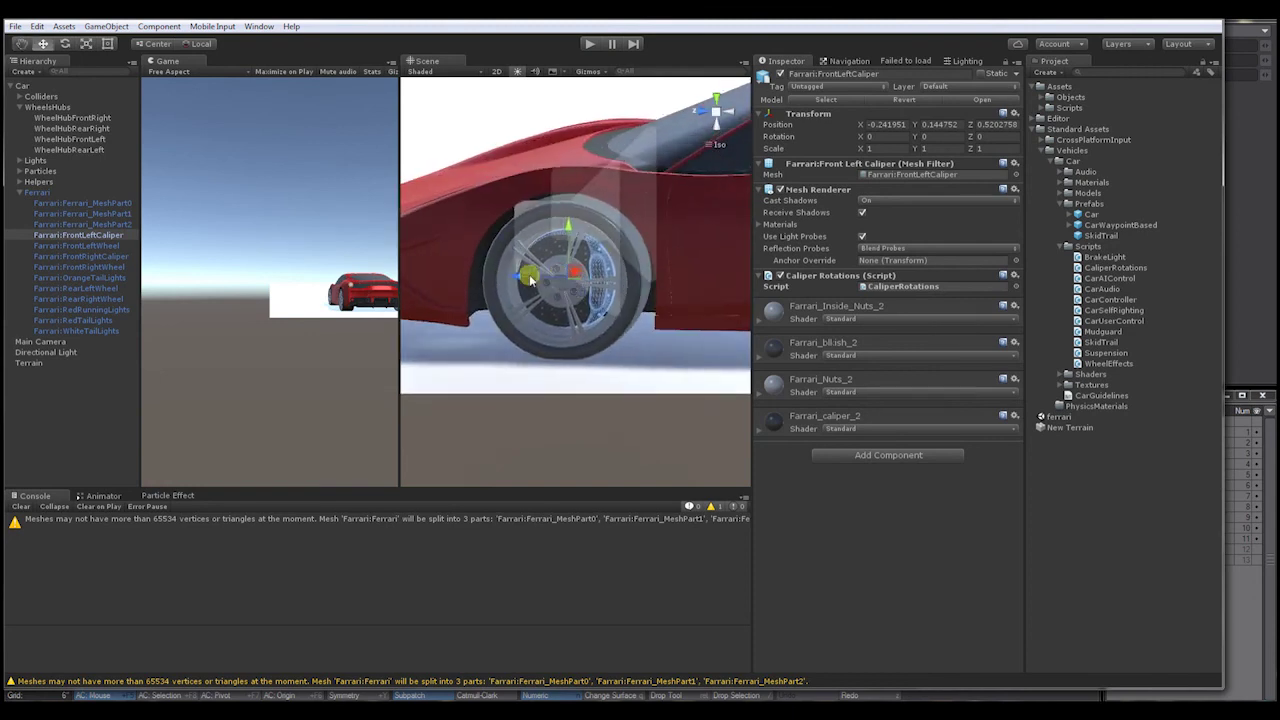
{"action": "left_click_drag", "start_coordinate": [600, 300], "coordinate": [569, 286], "text": "alt"}
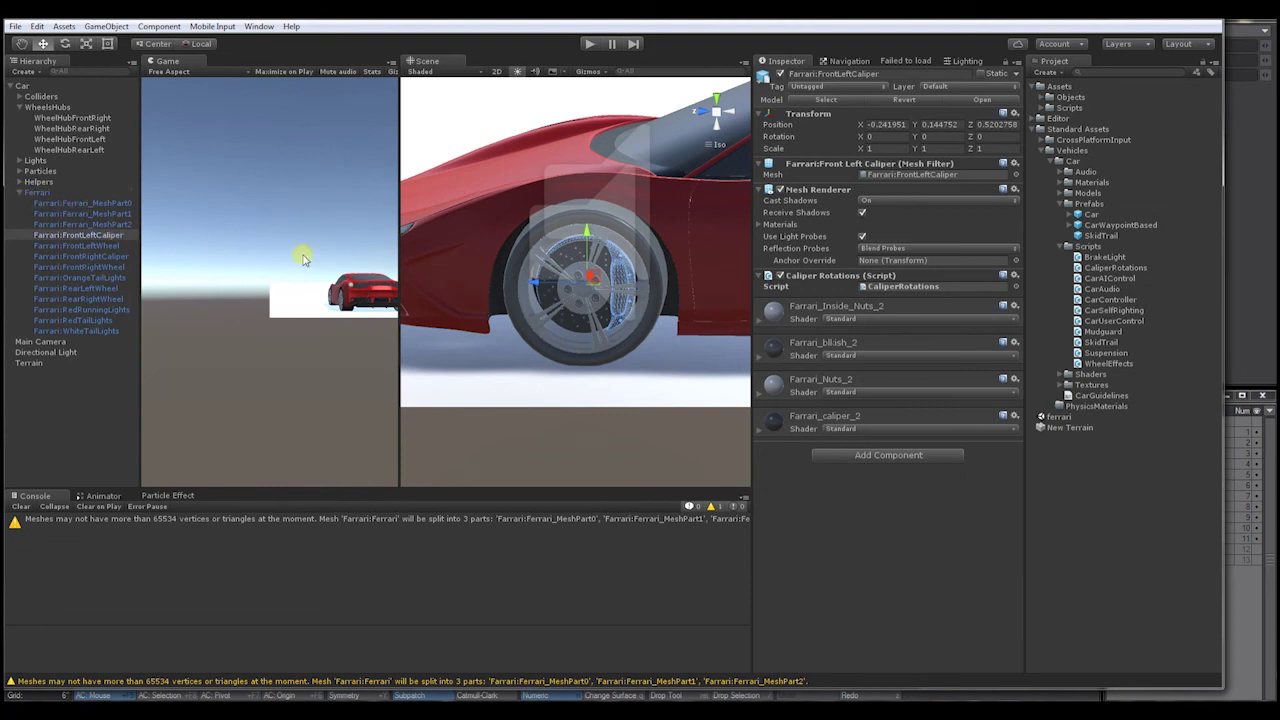
{"action": "left_click_drag", "start_coordinate": [592, 228], "coordinate": [570, 234], "text": "alt"}
{"action": "left_click_drag", "start_coordinate": [428, 64], "coordinate": [240, 60]}
{"action": "left_click_drag", "start_coordinate": [600, 300], "coordinate": [483, 305], "text": "alt"}
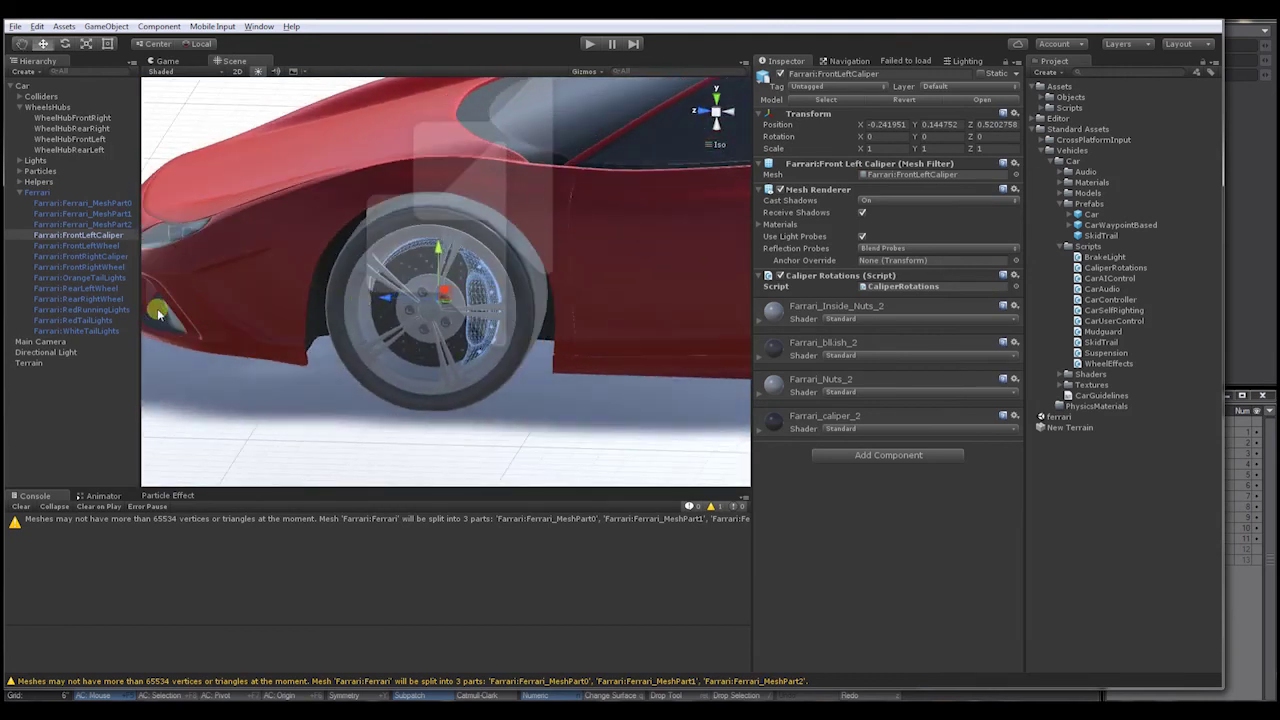
Step: Reduce the smoothness of the front left wheel's Farrari_Tire_1 material to its minimum and deselect the wheel
{"action": "left_click", "coordinate": [76, 245]}
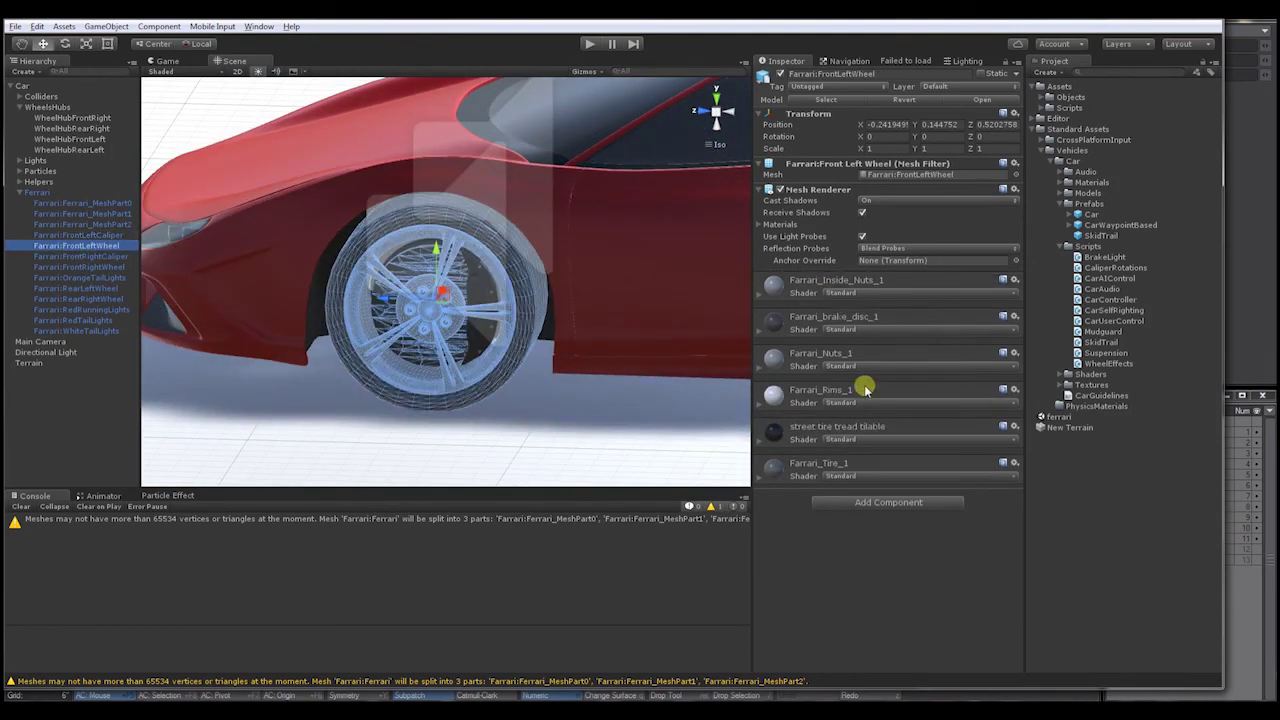
{"action": "left_click", "coordinate": [766, 477]}
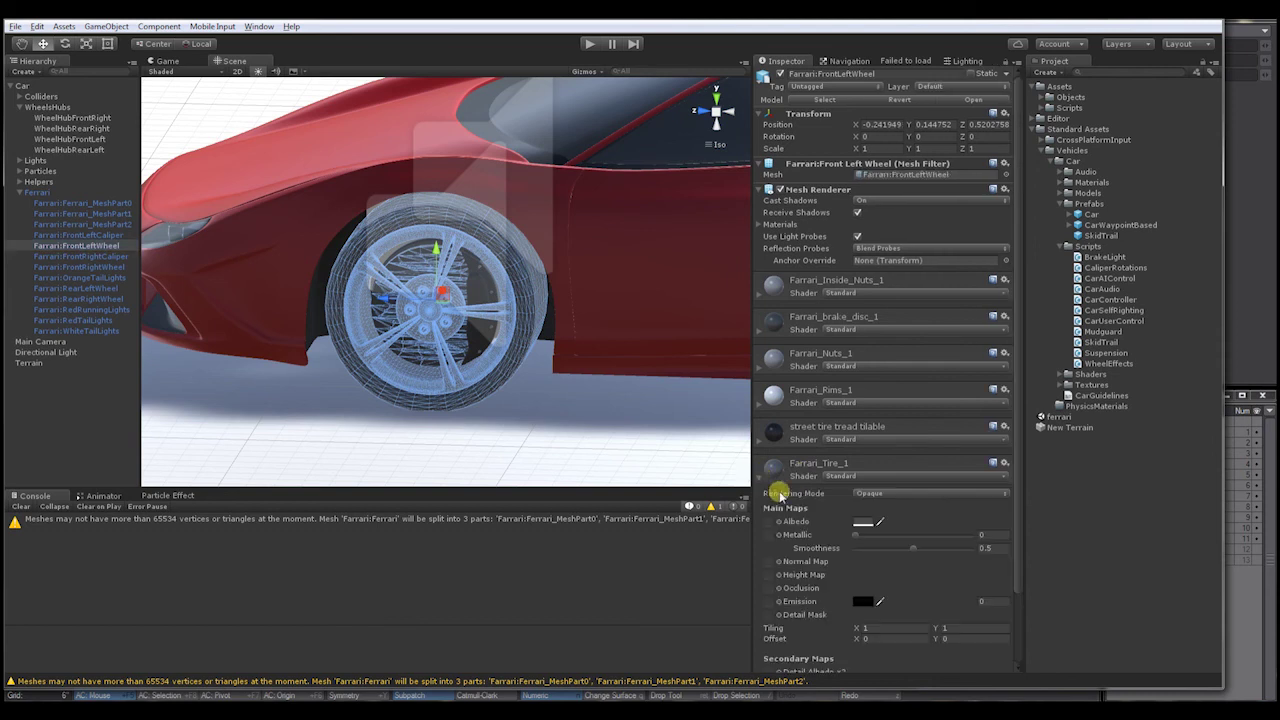
{"action": "left_click_drag", "start_coordinate": [914, 551], "coordinate": [830, 556]}
{"action": "left_click_drag", "start_coordinate": [666, 380], "coordinate": [364, 386], "text": "alt"}
{"action": "left_click", "coordinate": [98, 424]}
{"action": "left_click_drag", "start_coordinate": [445, 318], "coordinate": [441, 320], "text": "alt"}
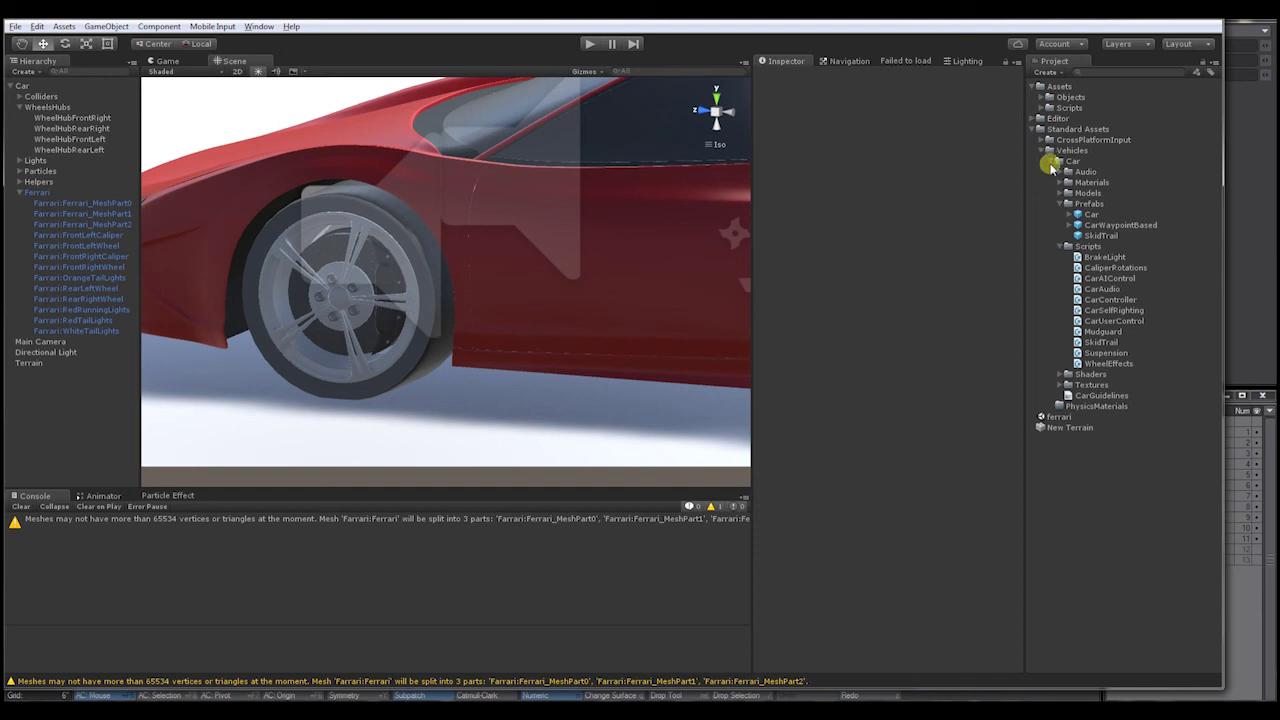
Step: Collapse the Standard Assets folder, expand the Ferrari model inside Objects, and select its Farrari:FrontLeftWheel part
{"action": "left_click", "coordinate": [1038, 130]}
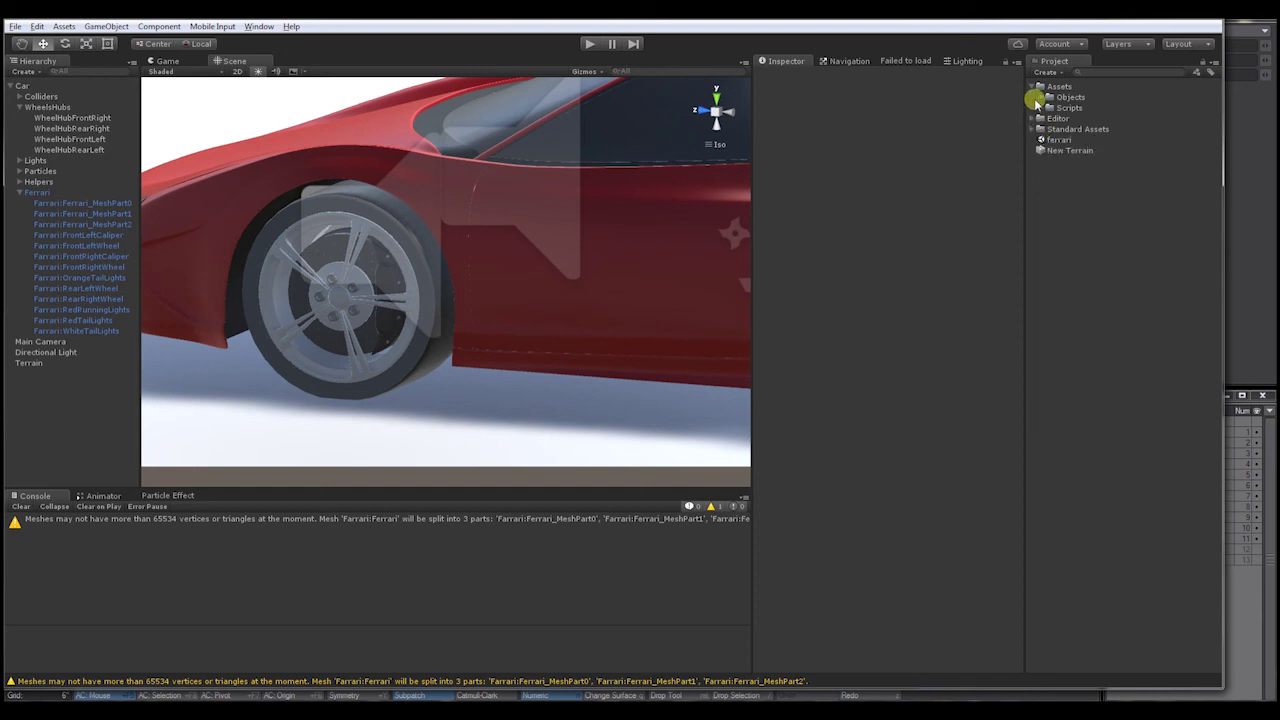
{"action": "left_click", "coordinate": [1044, 100]}
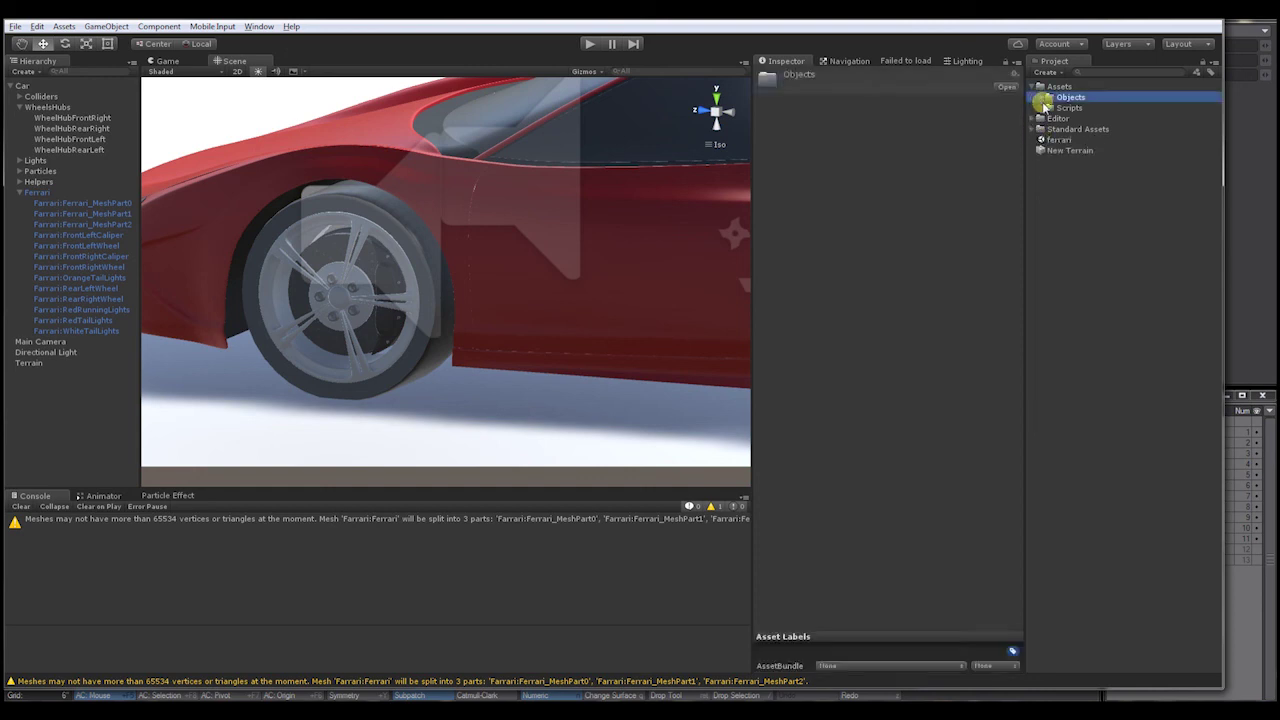
{"action": "left_click", "coordinate": [1045, 99]}
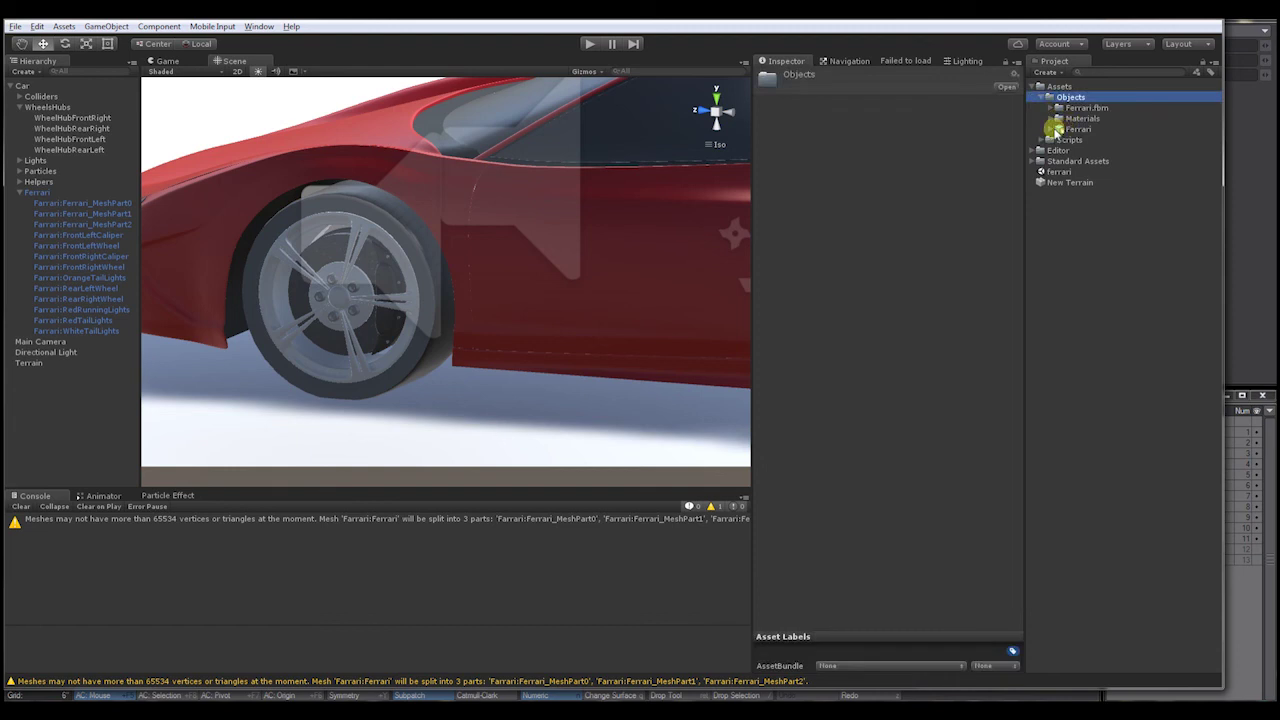
{"action": "left_click", "coordinate": [1051, 130]}
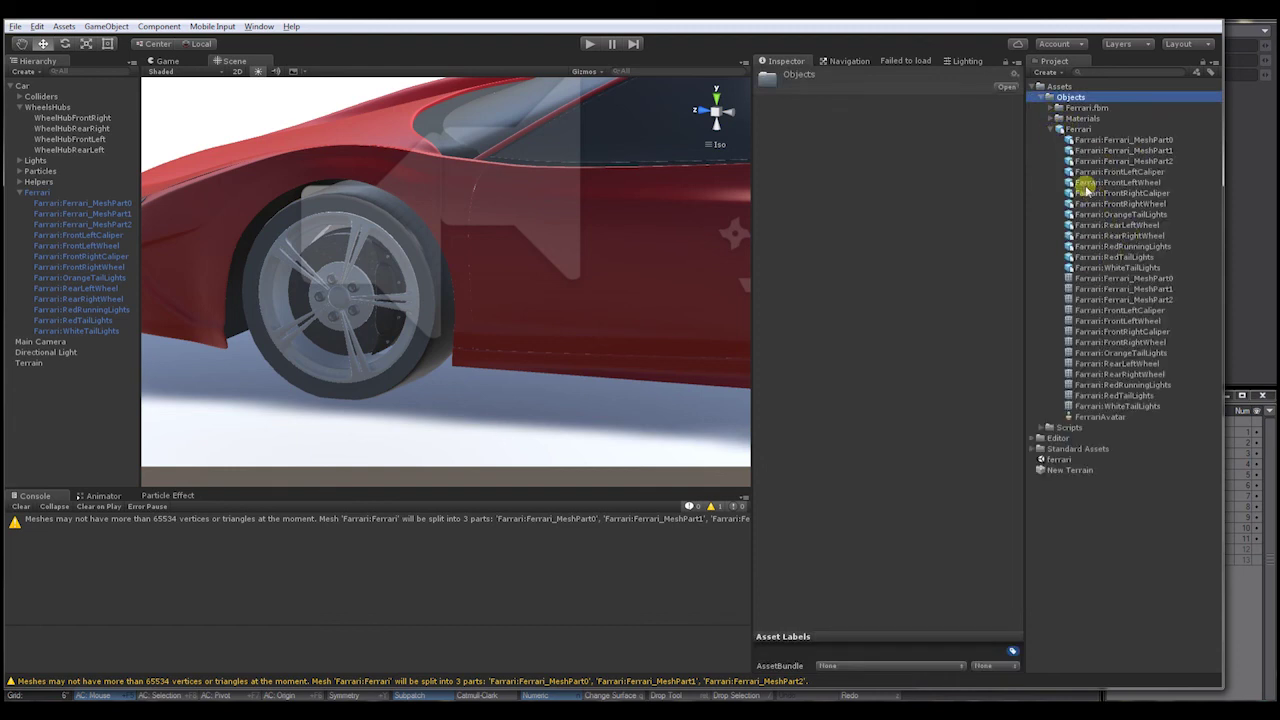
{"action": "left_click", "coordinate": [1086, 184]}
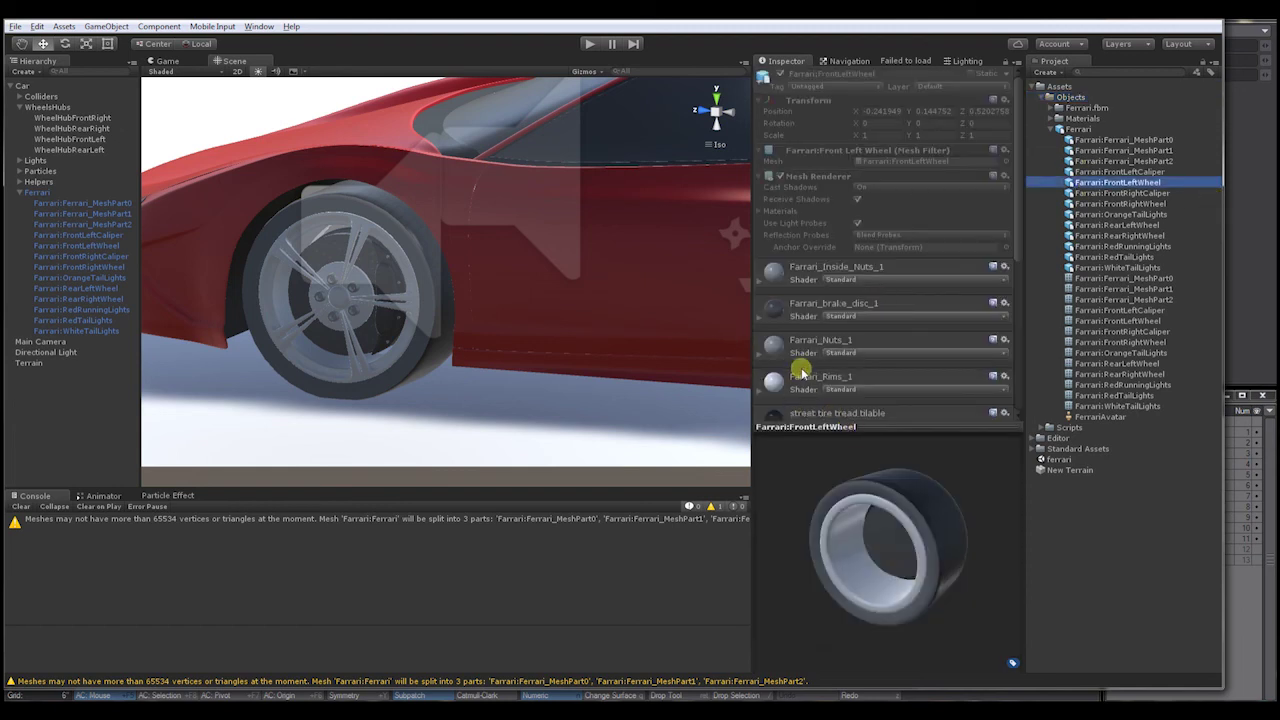
Step: Set the smoothness of the front left wheel's Farrari_Tire_1 and street tire tread tilable materials to 0
{"action": "left_click_drag", "start_coordinate": [1020, 257], "coordinate": [1020, 370]}
{"action": "left_click_drag", "start_coordinate": [857, 289], "coordinate": [787, 306]}
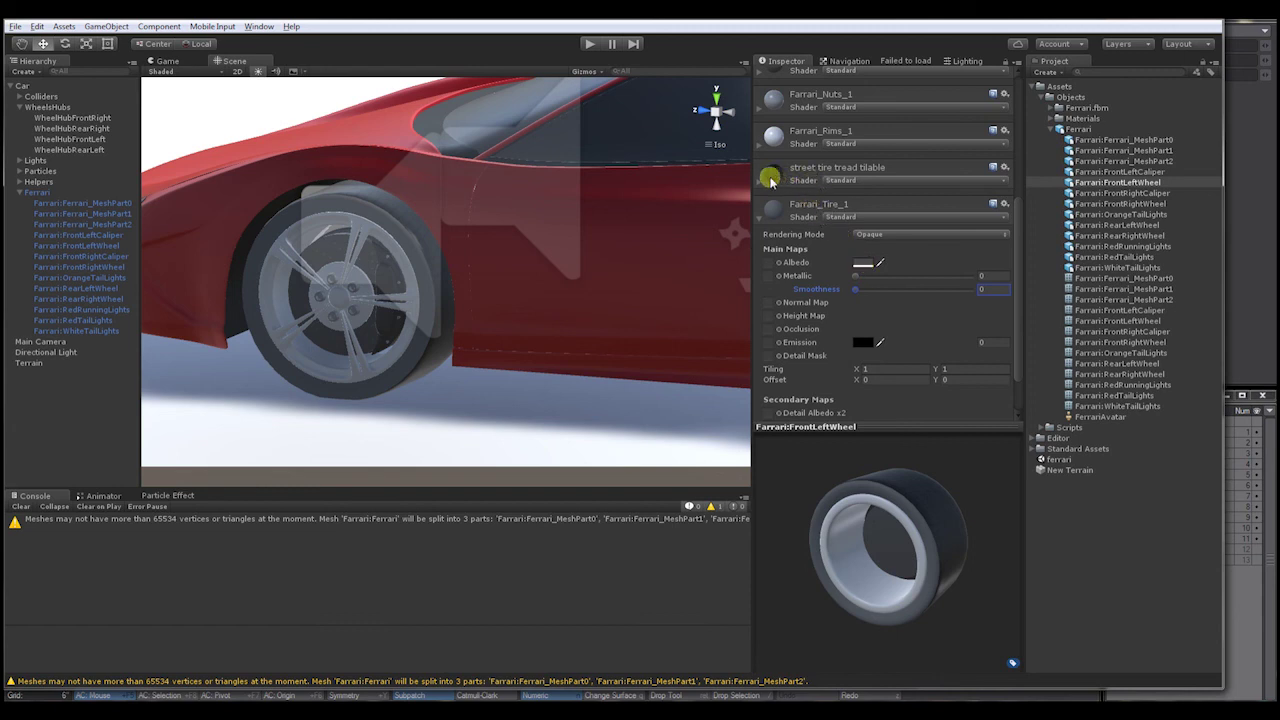
{"action": "left_click_drag", "start_coordinate": [757, 183], "coordinate": [814, 251]}
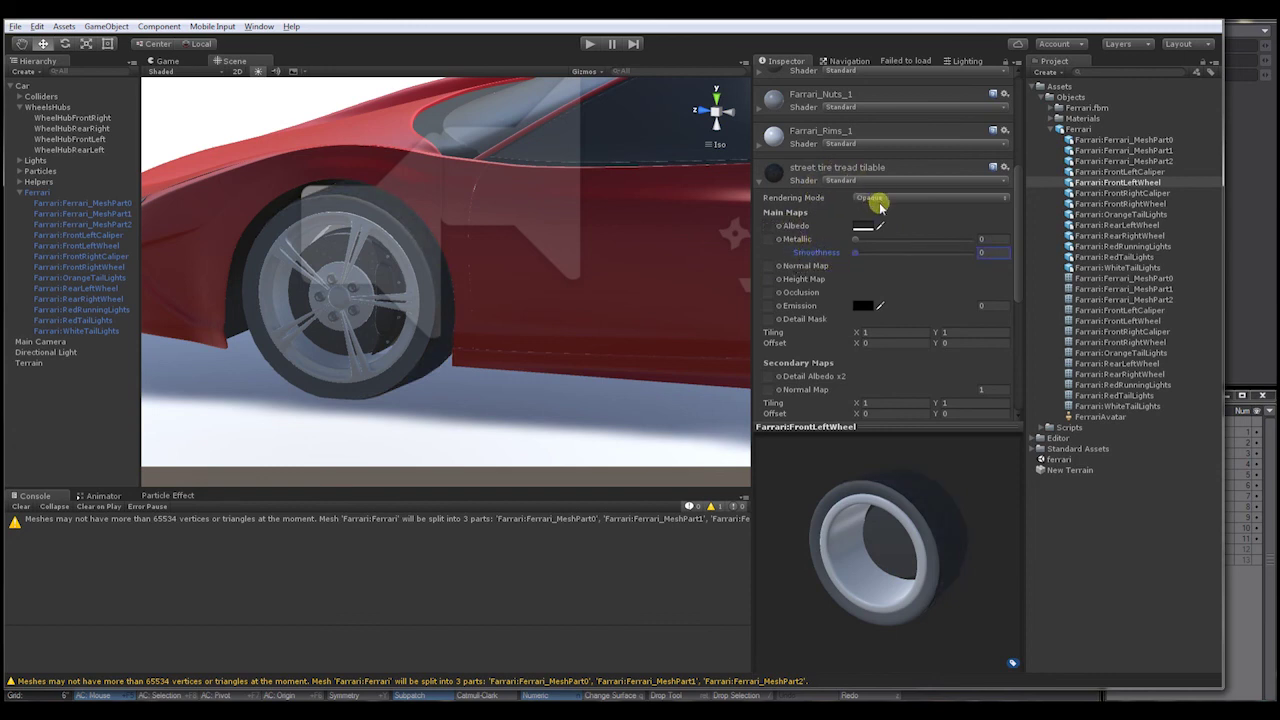
Step: Darken the albedo of the front left wheel's Farrari_Tire_1 material to near-black, copy its hex color, and collapse the material
{"action": "left_click_drag", "start_coordinate": [437, 303], "coordinate": [537, 314], "text": "alt"}
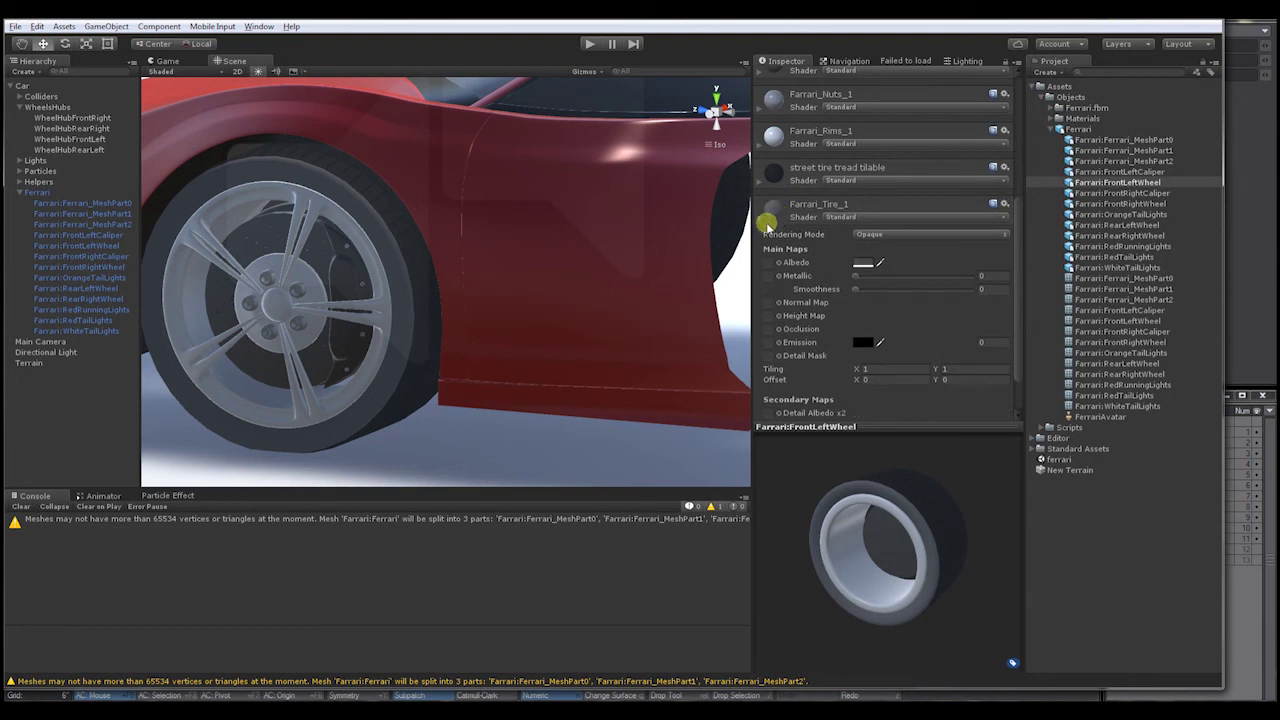
{"action": "left_click", "coordinate": [866, 263]}
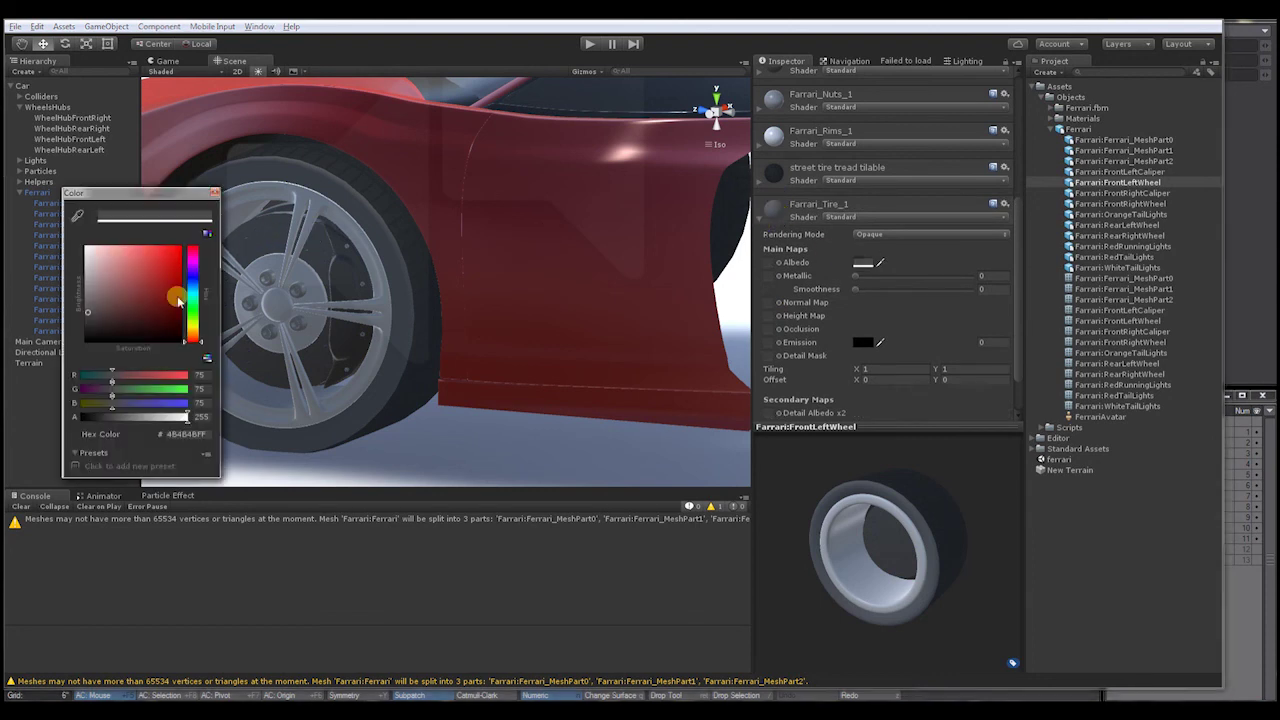
{"action": "left_click_drag", "start_coordinate": [88, 314], "coordinate": [82, 340]}
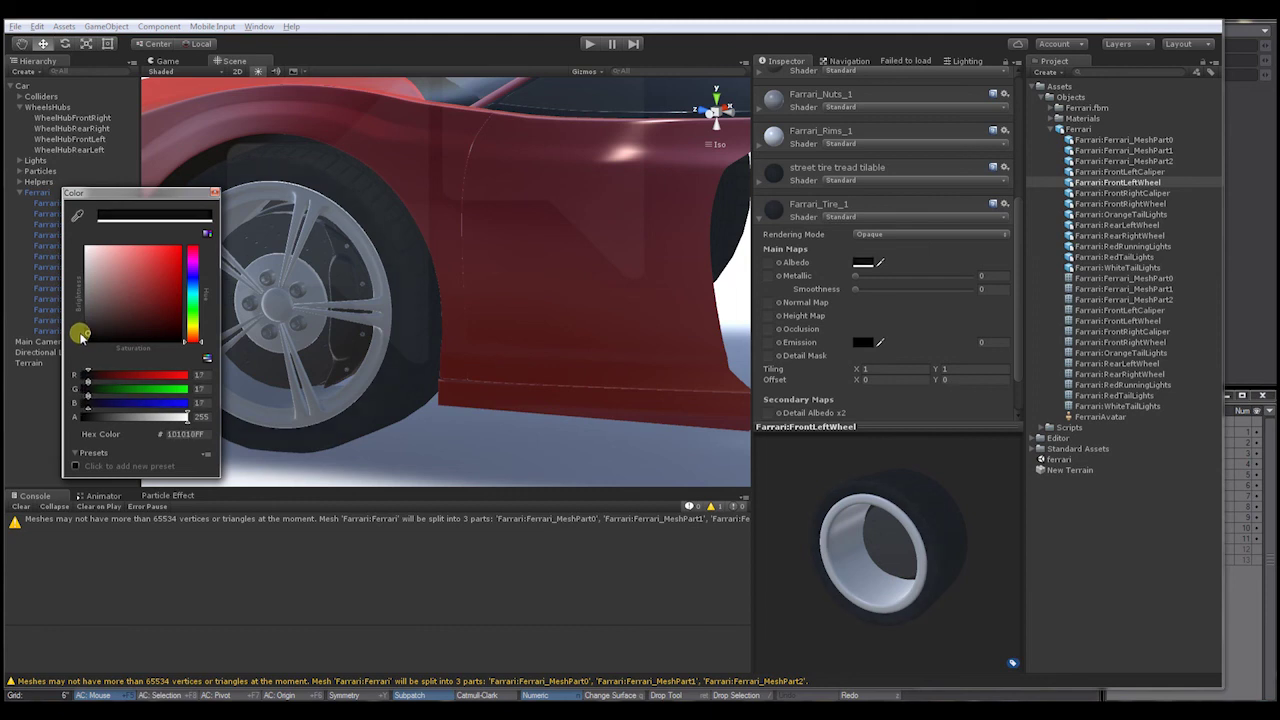
{"action": "left_click", "coordinate": [214, 432]}
{"action": "left_click_drag", "start_coordinate": [210, 434], "coordinate": [145, 437]}
{"action": "right_click", "coordinate": [208, 448]}
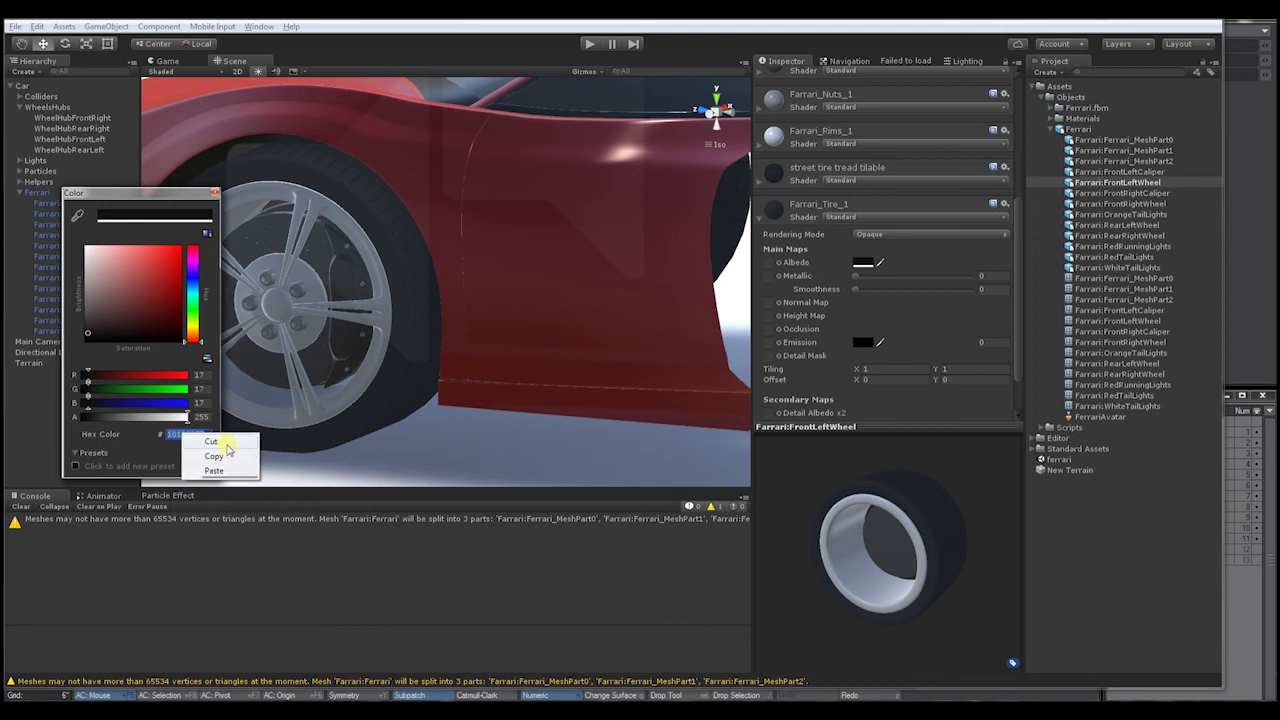
{"action": "left_click", "coordinate": [220, 455]}
{"action": "left_click", "coordinate": [214, 193]}
{"action": "left_click_drag", "start_coordinate": [495, 318], "coordinate": [543, 334], "text": "alt"}
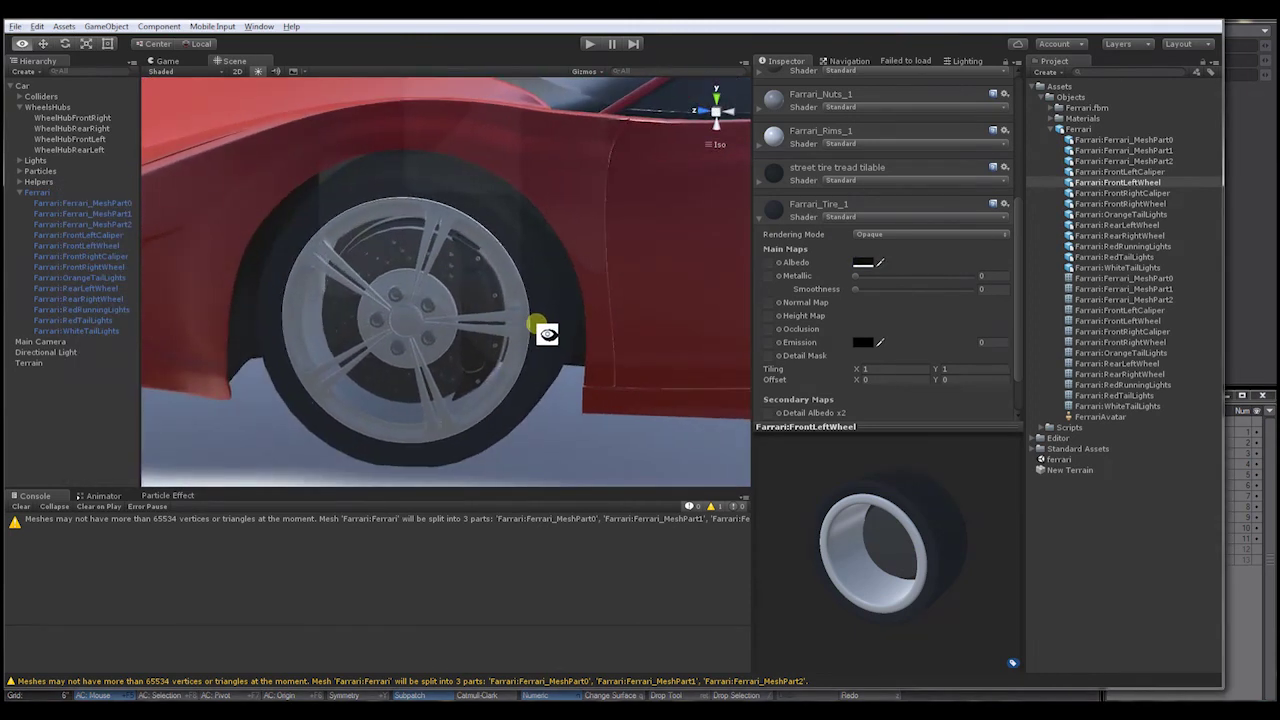
{"action": "left_click", "coordinate": [758, 220]}
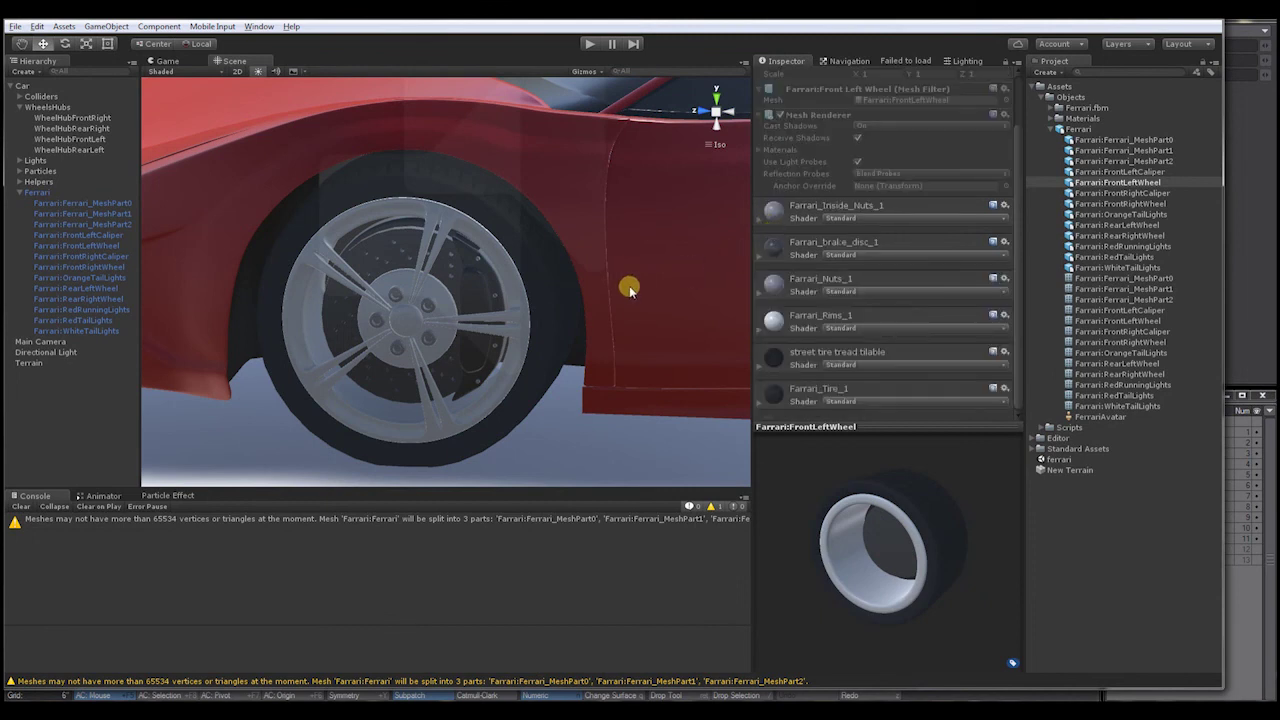
Step: Select Farrari:FrontRightWheel in the Ferrari model and set the smoothness of its Farrari_Tire_3 material to 0
{"action": "left_click", "coordinate": [1097, 204]}
{"action": "left_click_drag", "start_coordinate": [471, 314], "coordinate": [820, 283], "text": "alt"}
{"action": "left_click_drag", "start_coordinate": [665, 269], "coordinate": [697, 294], "text": "alt"}
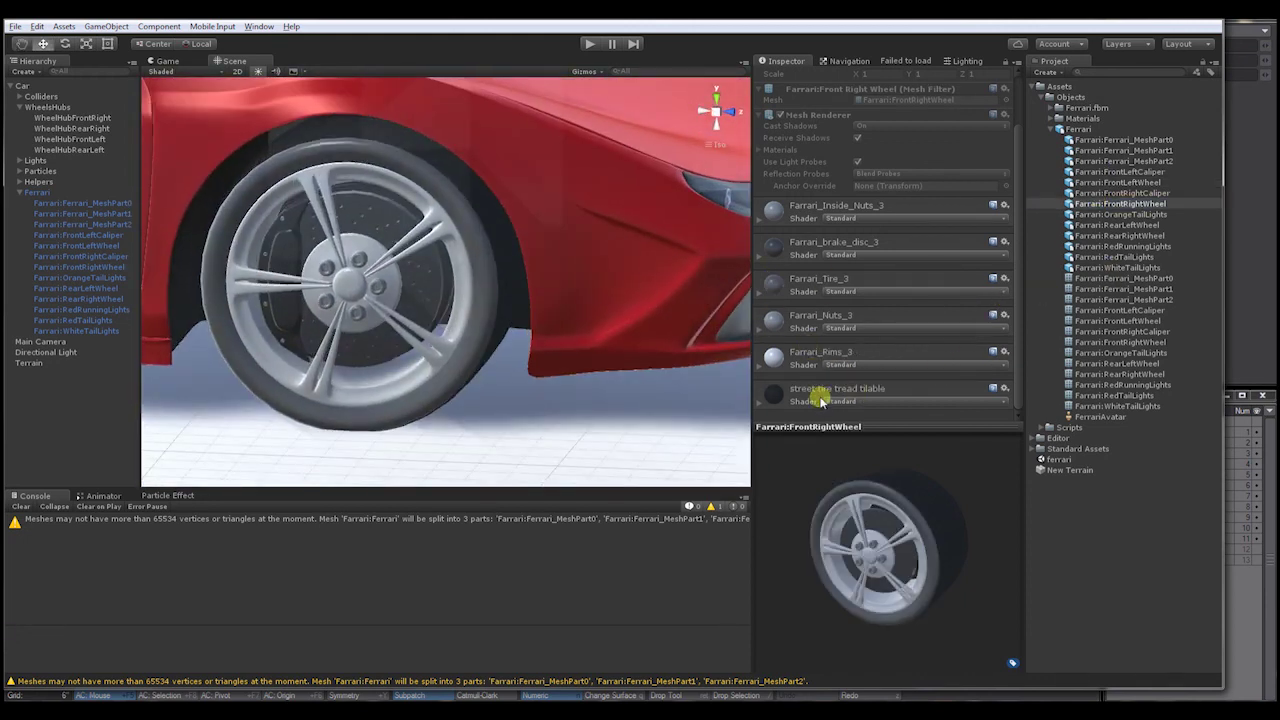
{"action": "left_click", "coordinate": [760, 292]}
{"action": "left_click_drag", "start_coordinate": [915, 366], "coordinate": [803, 371]}
Step: Set the Farrari_Tire_3 albedo to hex color 101010FF and collapse the material's settings
{"action": "left_click", "coordinate": [863, 338]}
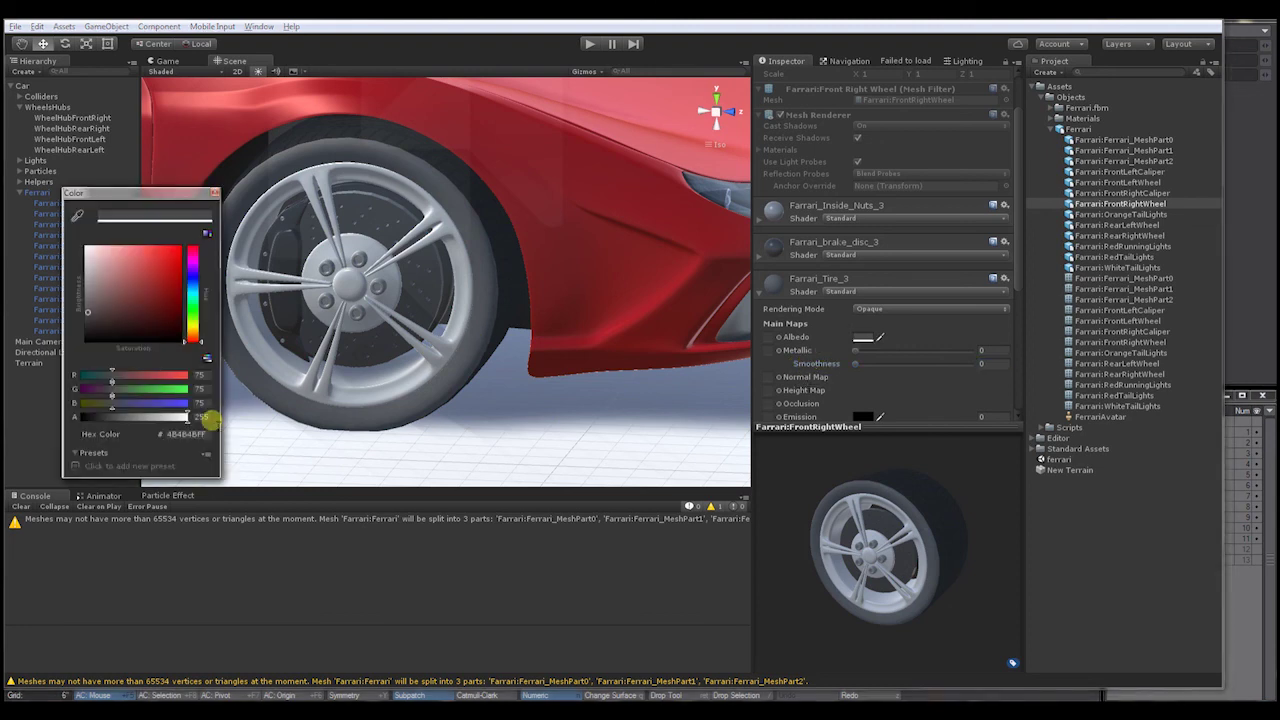
{"action": "left_click_drag", "start_coordinate": [206, 434], "coordinate": [150, 434]}
{"action": "type", "text": "101010FF"}
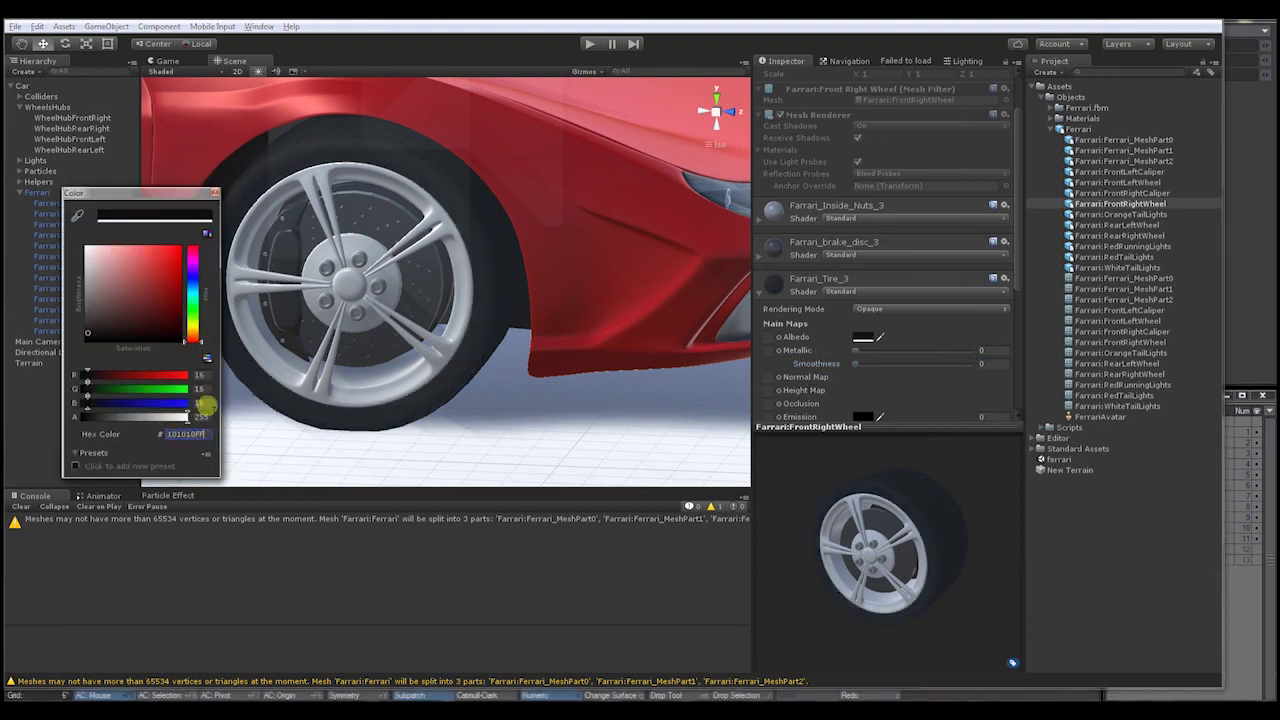
{"action": "left_click", "coordinate": [213, 199]}
{"action": "left_click_drag", "start_coordinate": [534, 251], "coordinate": [426, 289], "text": "alt"}
{"action": "left_click_drag", "start_coordinate": [323, 284], "coordinate": [757, 258], "text": "alt"}
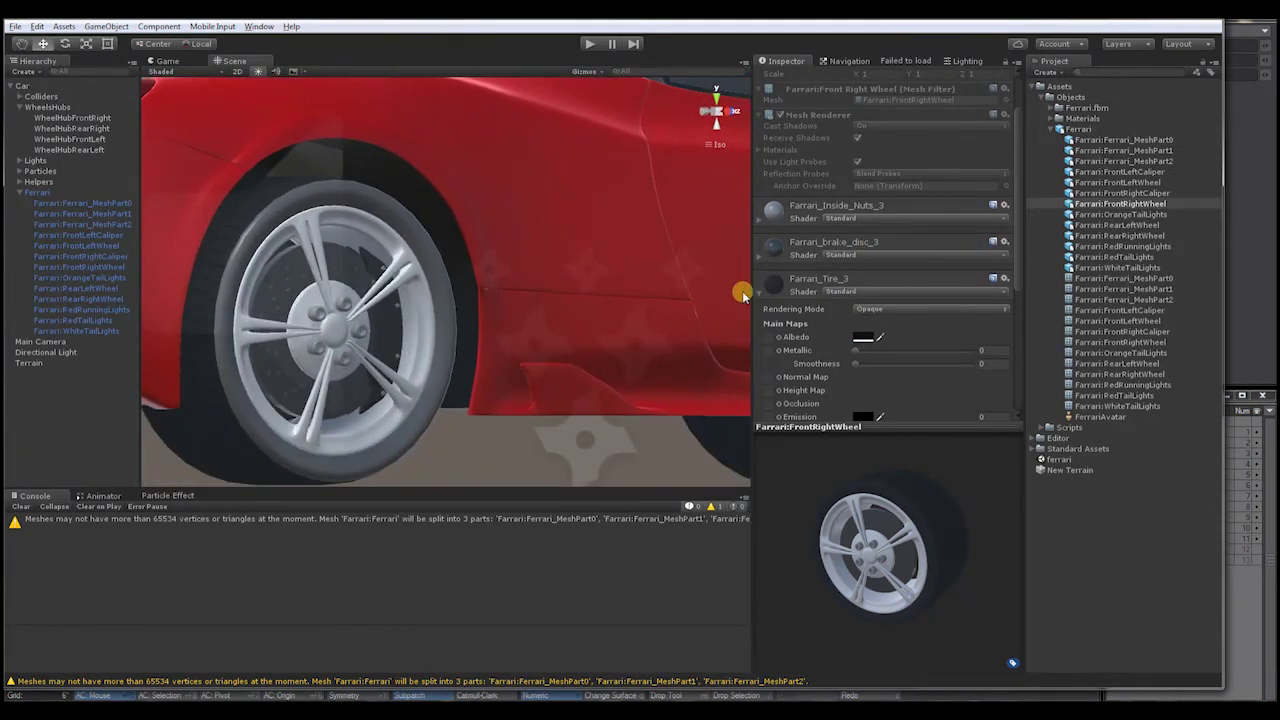
{"action": "left_click", "coordinate": [824, 290]}
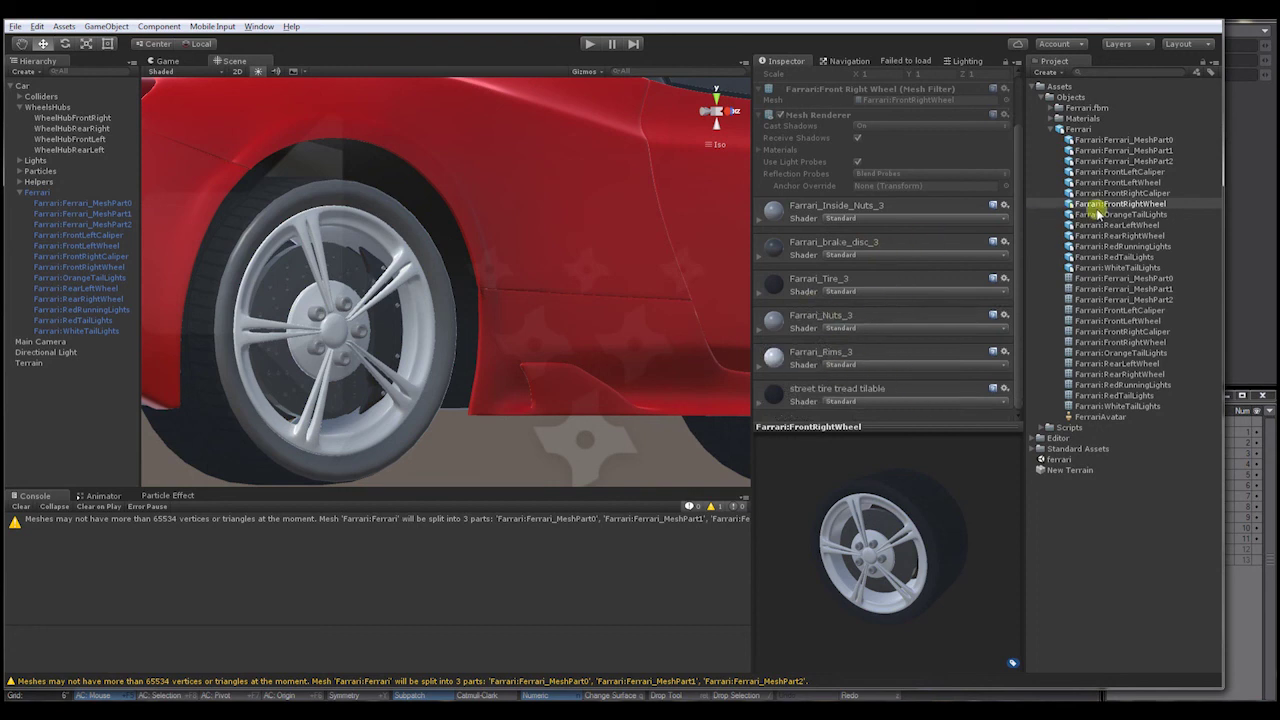
Step: Select Farrari:RearRightWheel in the Ferrari model and set the smoothness of its Farrari_Tire_6 material to 0
{"action": "left_click", "coordinate": [1104, 236]}
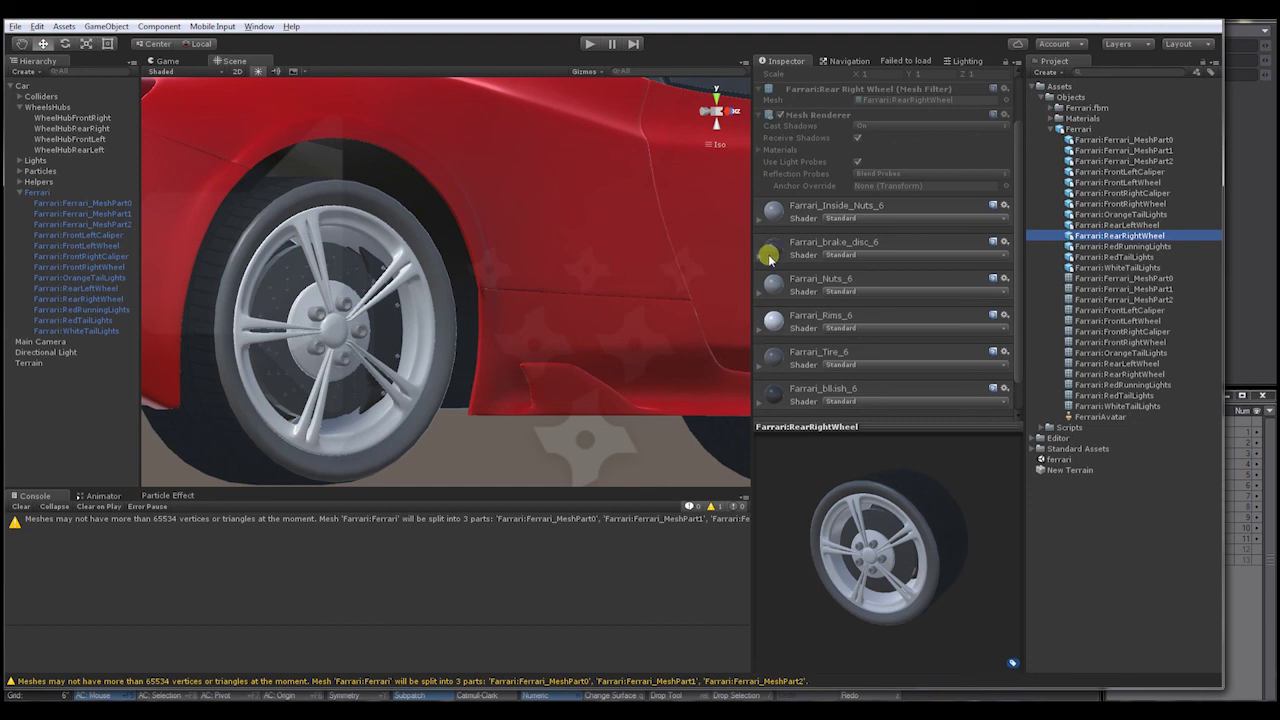
{"action": "left_click", "coordinate": [764, 358]}
{"action": "scroll", "coordinate": [864, 378], "scroll_direction": "down", "scroll_amount": 3}
{"action": "left_click_drag", "start_coordinate": [907, 288], "coordinate": [845, 280]}
Step: Paste the copied near-black hex color into the Farrari_Tire_6 albedo and collapse the material's settings
{"action": "left_click", "coordinate": [862, 251]}
{"action": "left_click", "coordinate": [205, 434]}
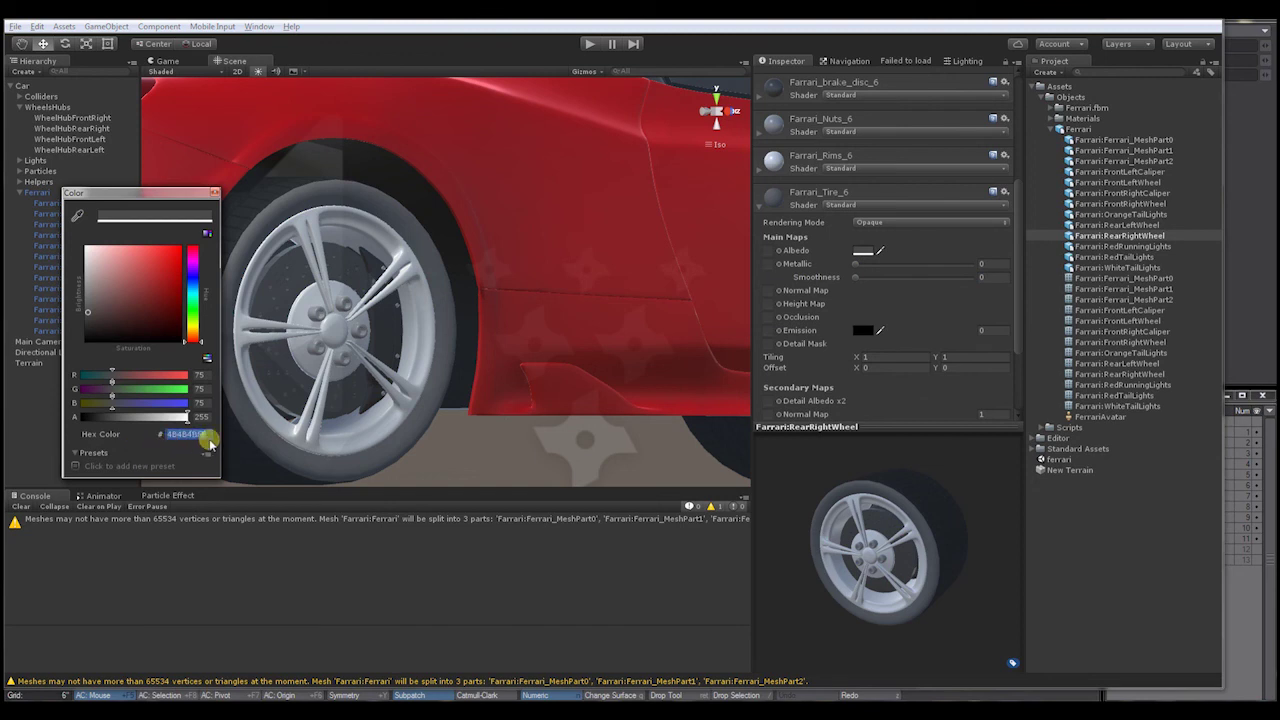
{"action": "key", "text": "ctrl+v"}
{"action": "left_click", "coordinate": [215, 192]}
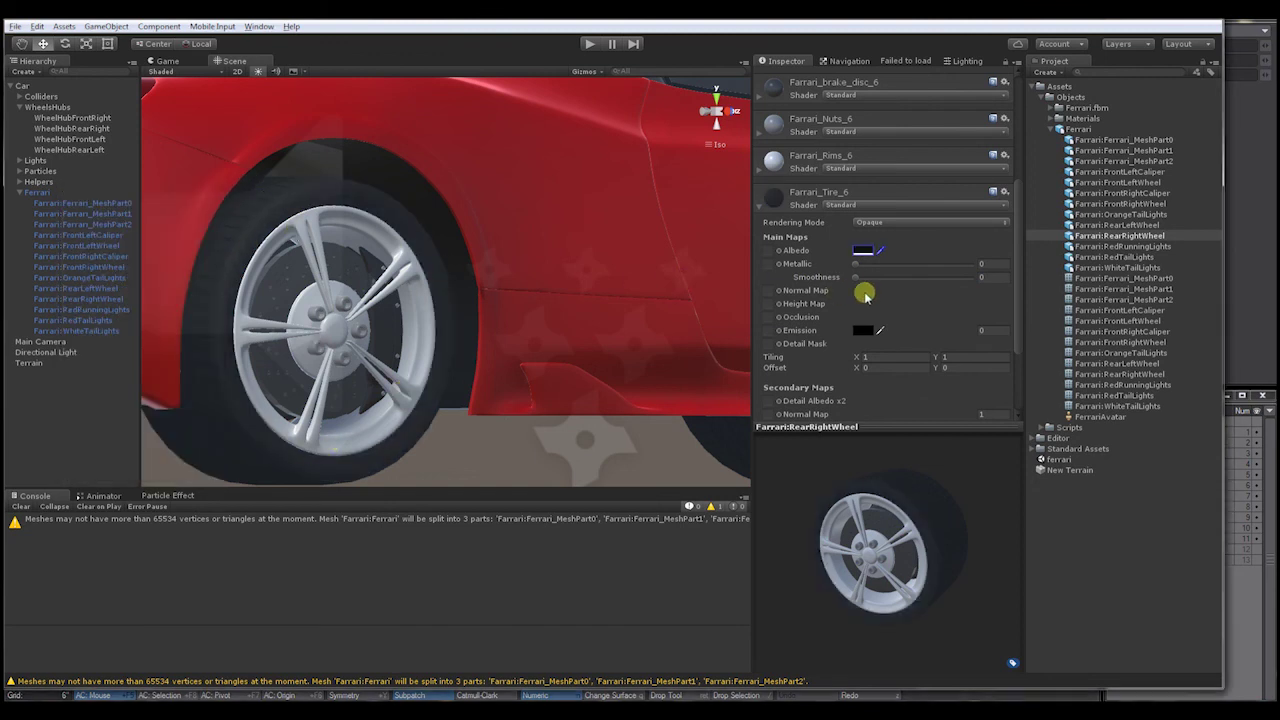
{"action": "left_click", "coordinate": [759, 208]}
Step: Select Farrari:RearLeftWheel in the Ferrari model and set the smoothness of its Farrari_Tire_5 material to 0
{"action": "left_click_drag", "start_coordinate": [534, 271], "coordinate": [1178, 340], "text": "alt"}
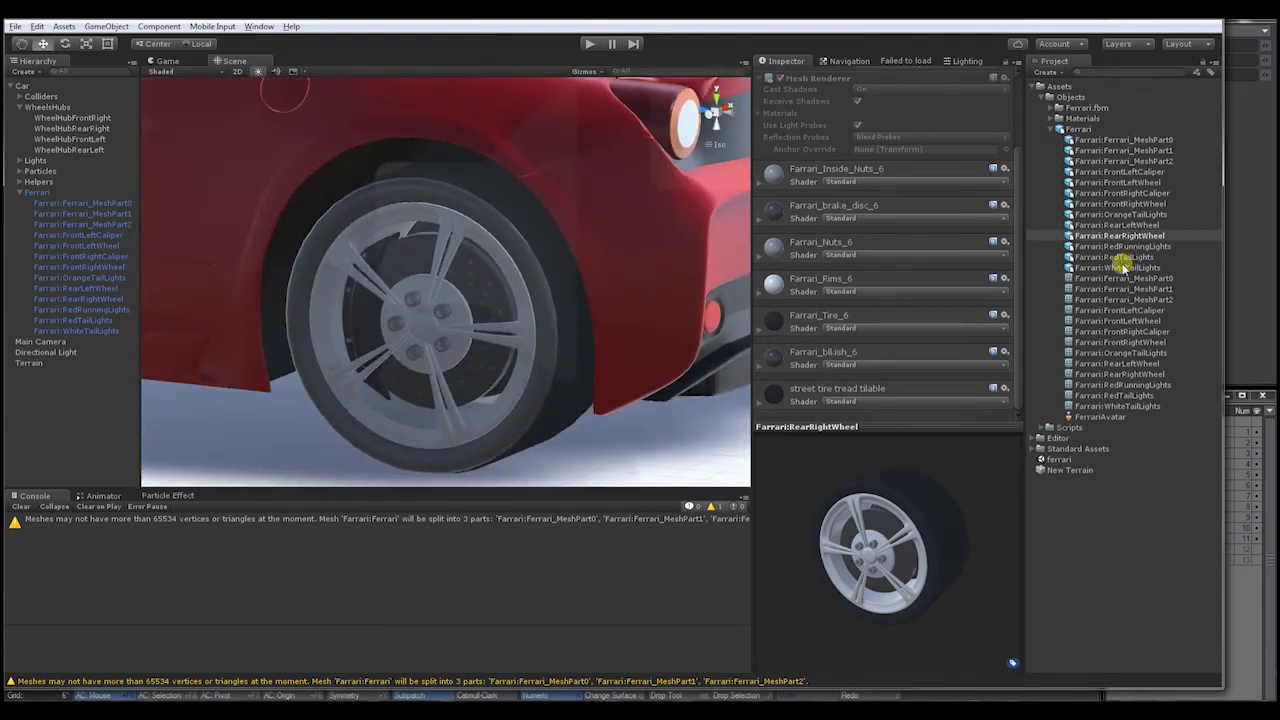
{"action": "left_click", "coordinate": [1109, 225]}
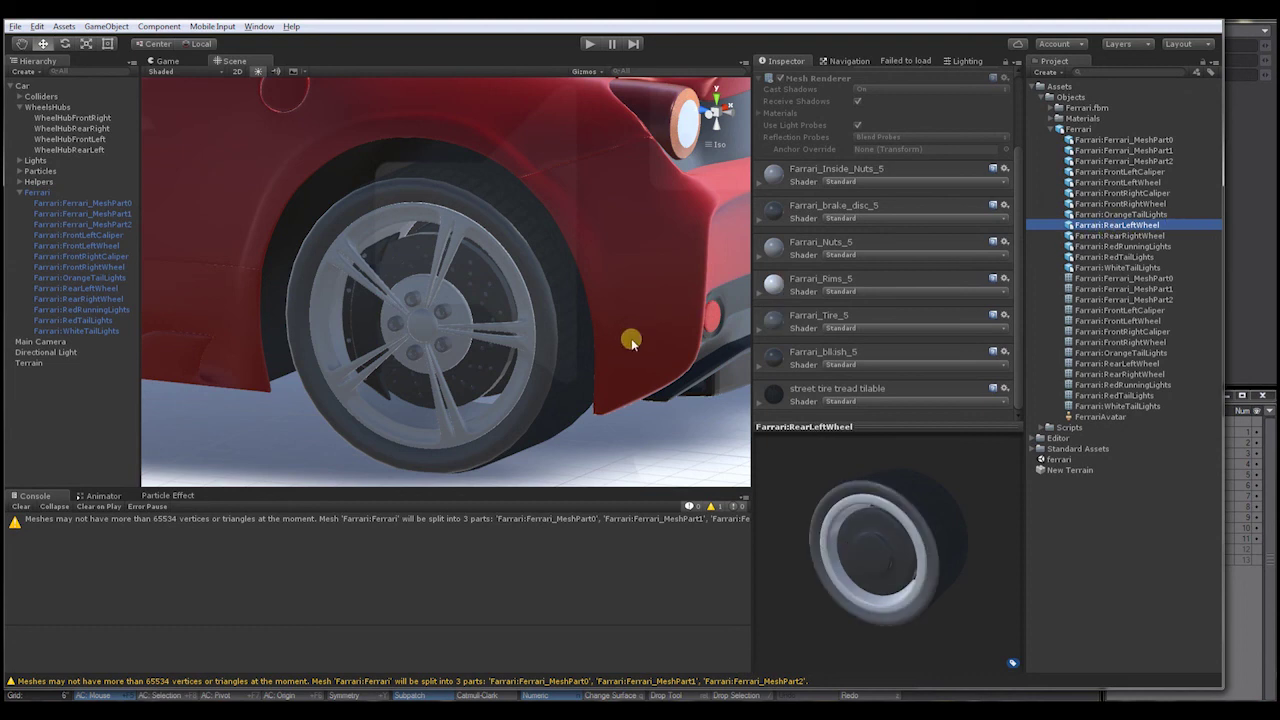
{"action": "left_click", "coordinate": [763, 328]}
{"action": "scroll", "coordinate": [840, 356], "scroll_direction": "down", "scroll_amount": 3}
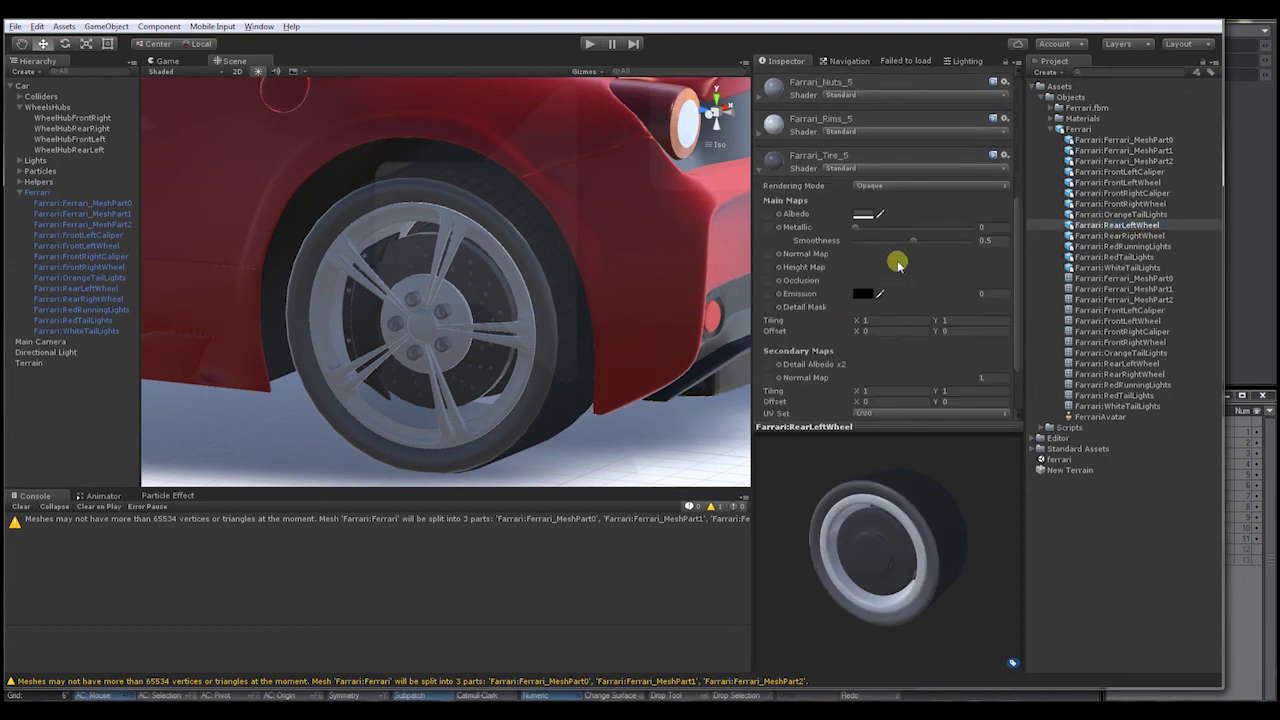
{"action": "left_click_drag", "start_coordinate": [914, 242], "coordinate": [831, 233]}
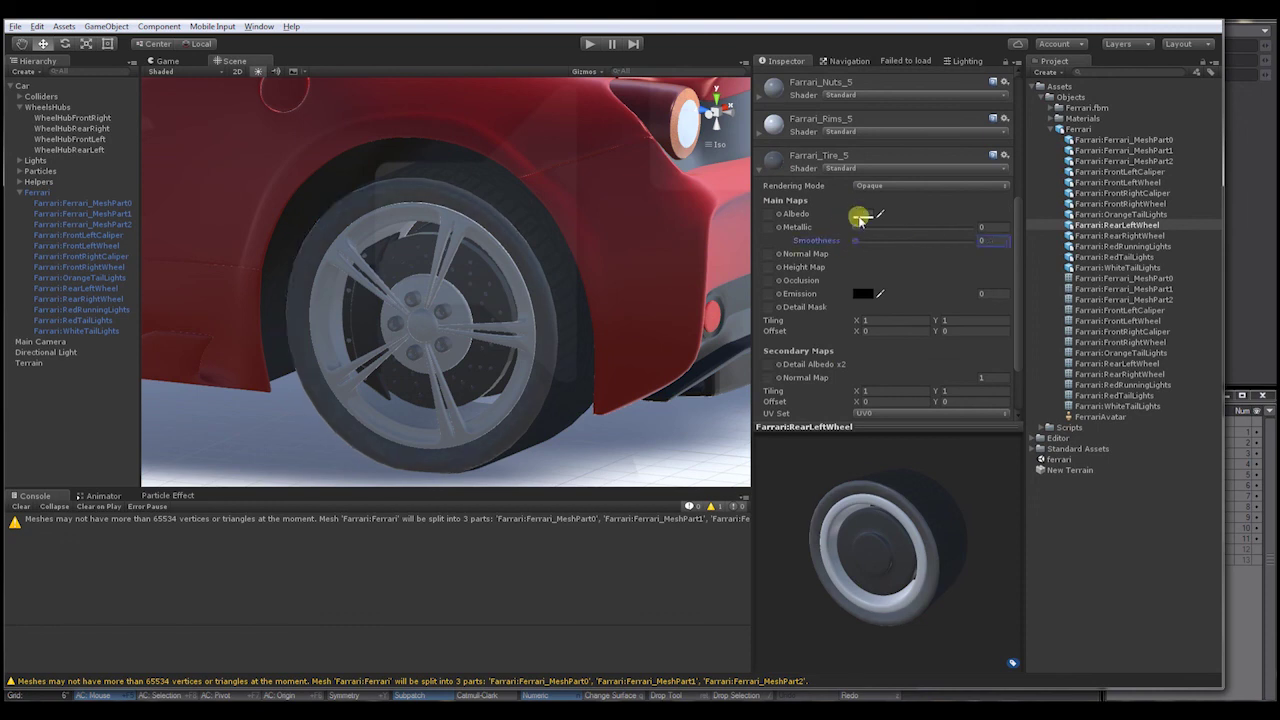
Step: Set the Farrari_Tire_5 albedo to hex color 101010FF and check the rear left tire in the scene
{"action": "left_click", "coordinate": [862, 216]}
{"action": "left_click_drag", "start_coordinate": [210, 432], "coordinate": [121, 447]}
{"action": "type", "text": "101010FF"}
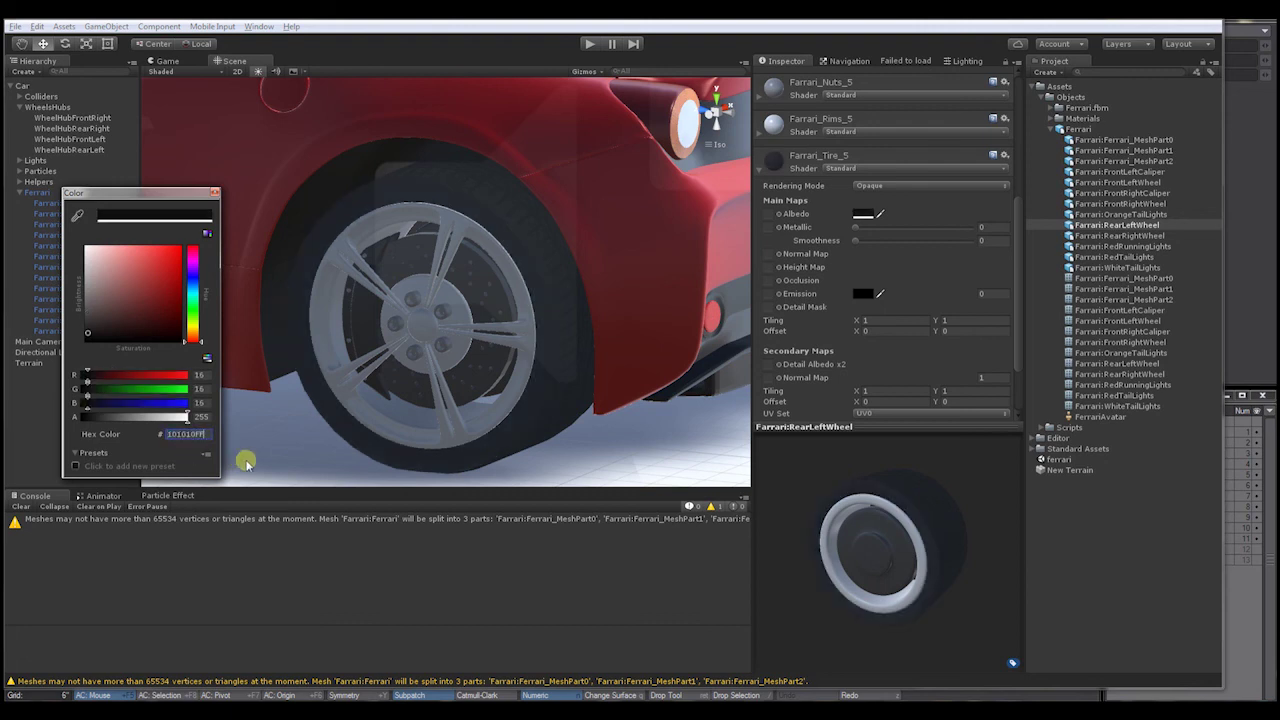
{"action": "left_click", "coordinate": [216, 191]}
{"action": "left_click_drag", "start_coordinate": [531, 334], "coordinate": [591, 323], "text": "alt"}
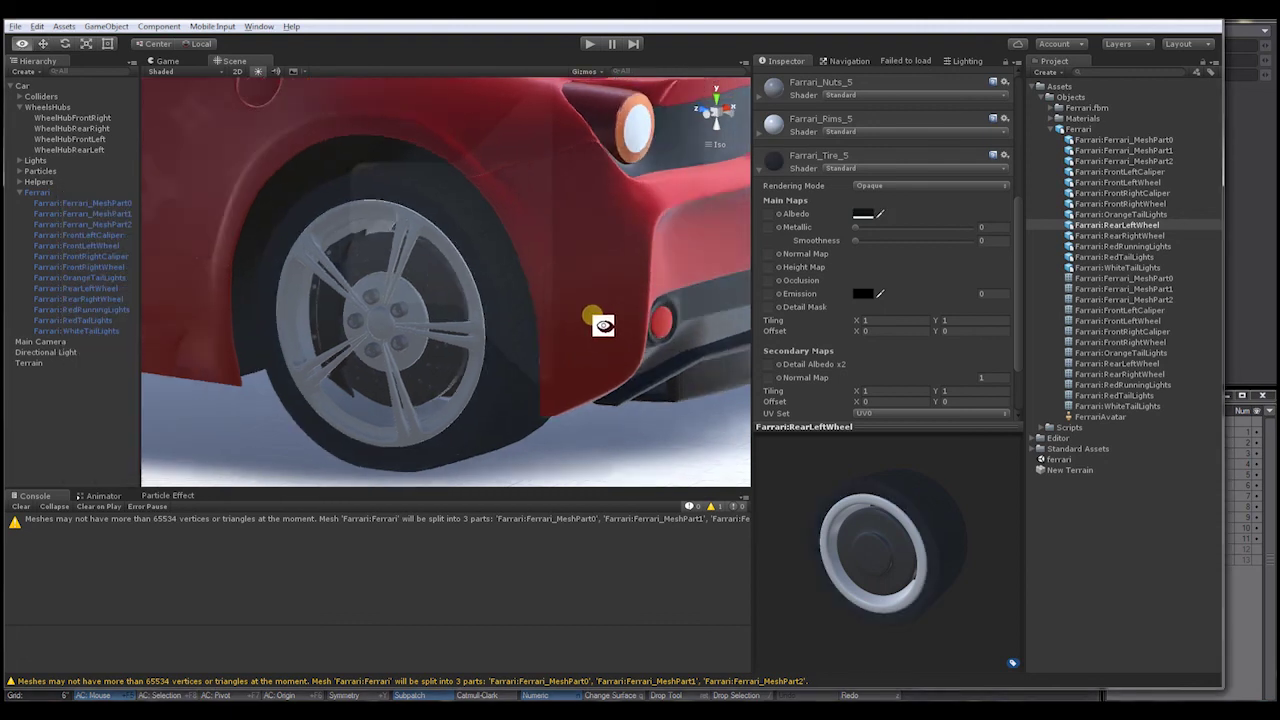
Step: Deselect the rear left wheel and collapse the Ferrari and WheelsHubs groups in the scene hierarchy
{"action": "left_click", "coordinate": [143, 432]}
{"action": "left_click_drag", "start_coordinate": [457, 333], "coordinate": [378, 331], "text": "alt"}
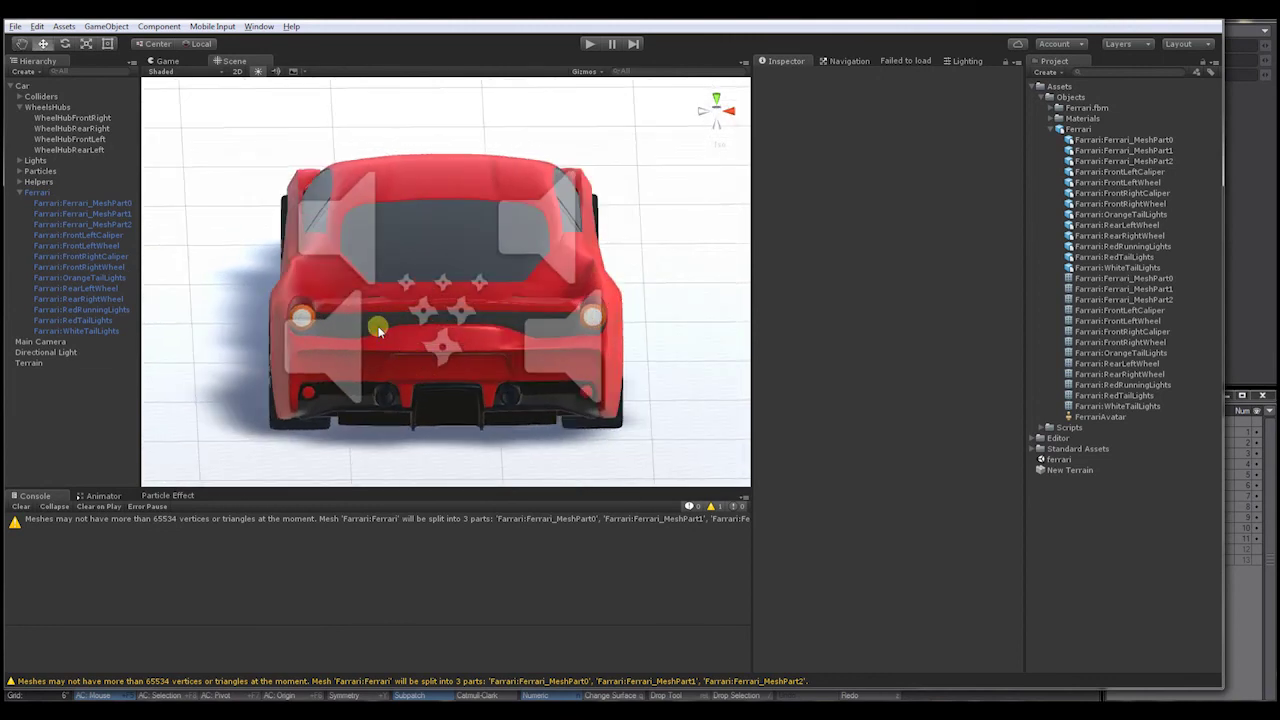
{"action": "left_click", "coordinate": [19, 195]}
{"action": "left_click", "coordinate": [19, 107]}
{"action": "left_click_drag", "start_coordinate": [470, 300], "coordinate": [629, 87], "text": "alt"}
{"action": "key", "text": "ctrl+p"}
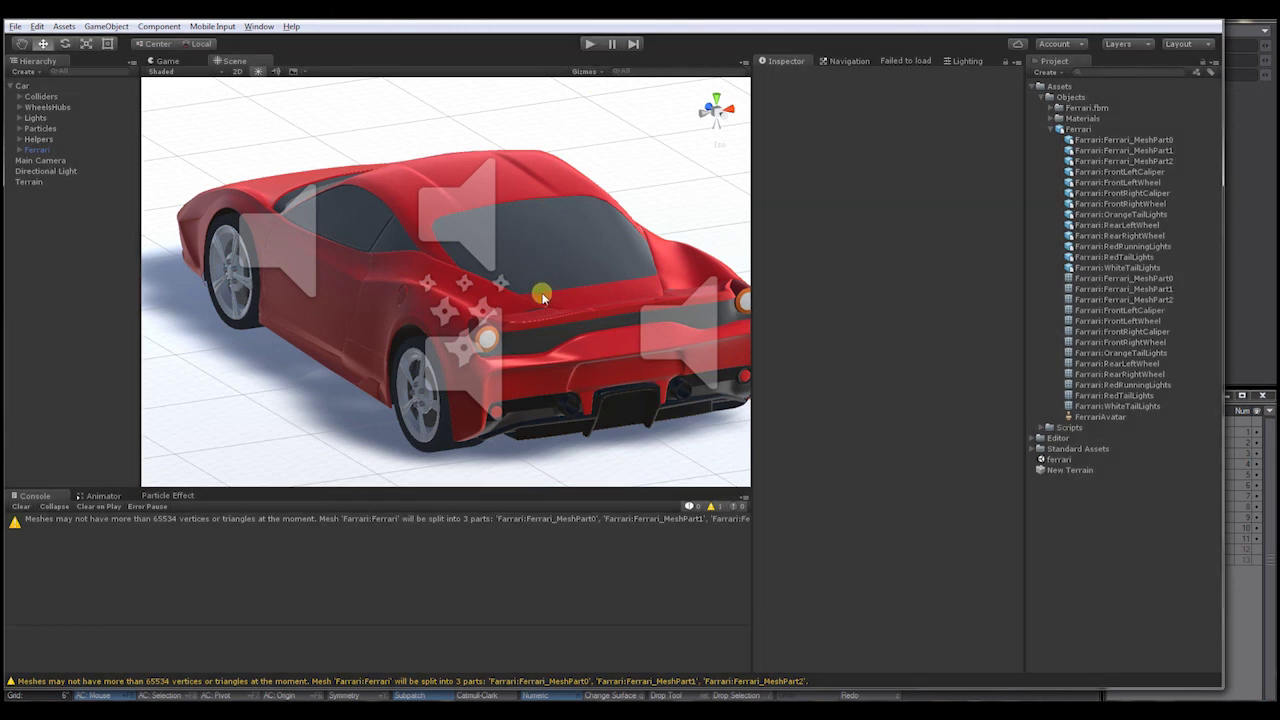
{"action": "left_click_drag", "start_coordinate": [523, 286], "coordinate": [459, 346], "text": "alt"}
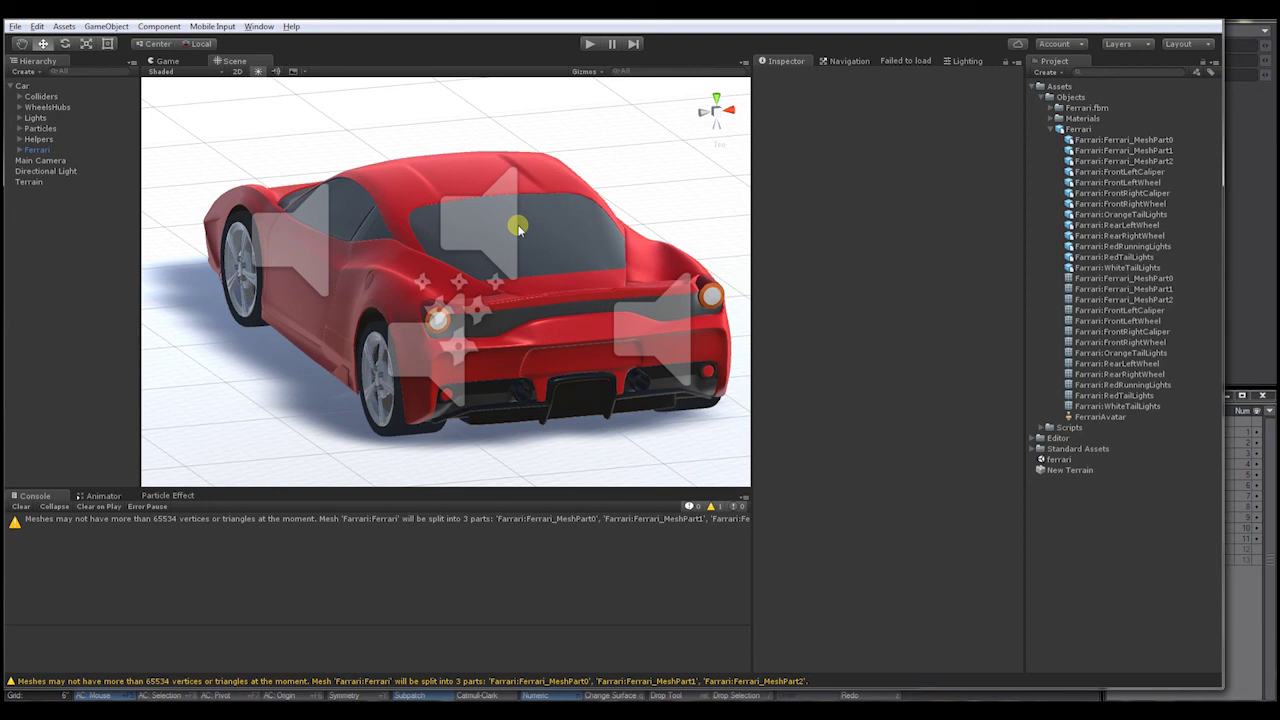
{"action": "left_click_drag", "start_coordinate": [497, 258], "coordinate": [640, 131], "text": "alt"}
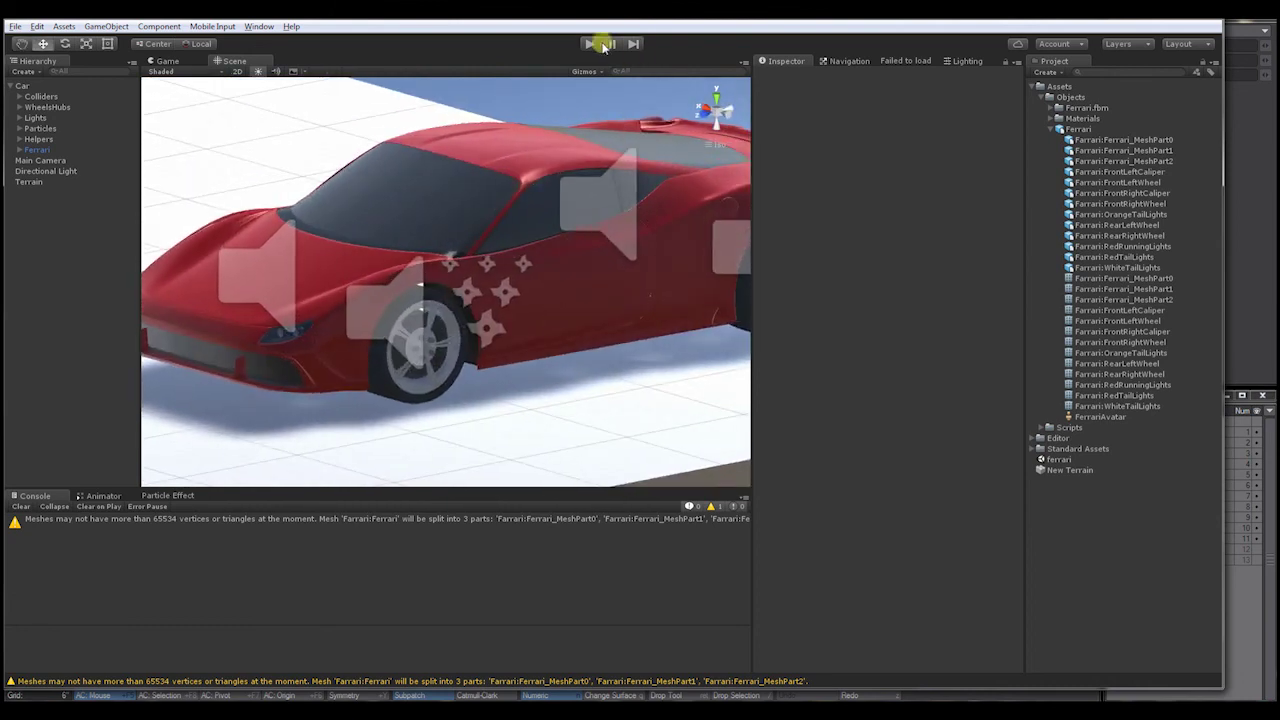